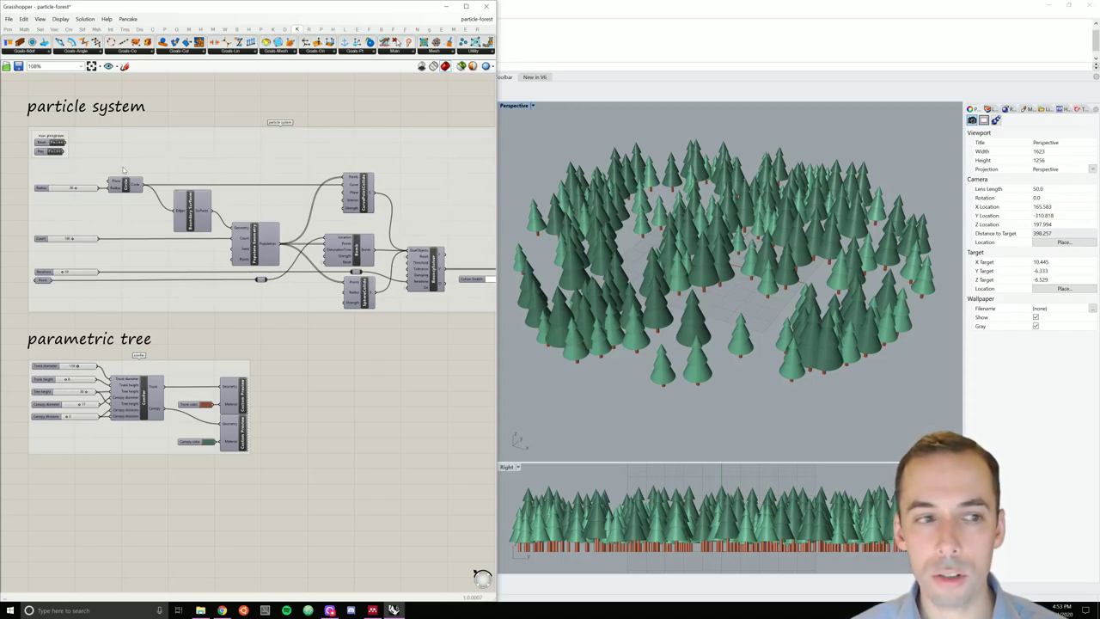
Step: Run the finished particle-forest simulation with its Play toggle, reset it, and review the particle system and parametric tree groups
{"action": "left_click", "coordinate": [58, 152]}
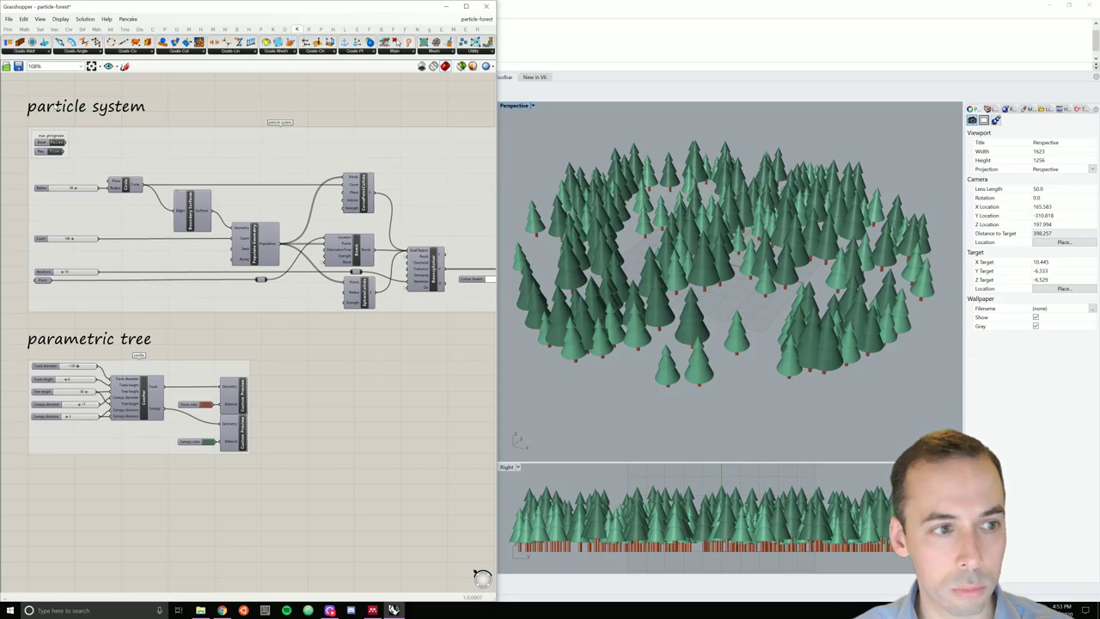
{"action": "left_click", "coordinate": [58, 143]}
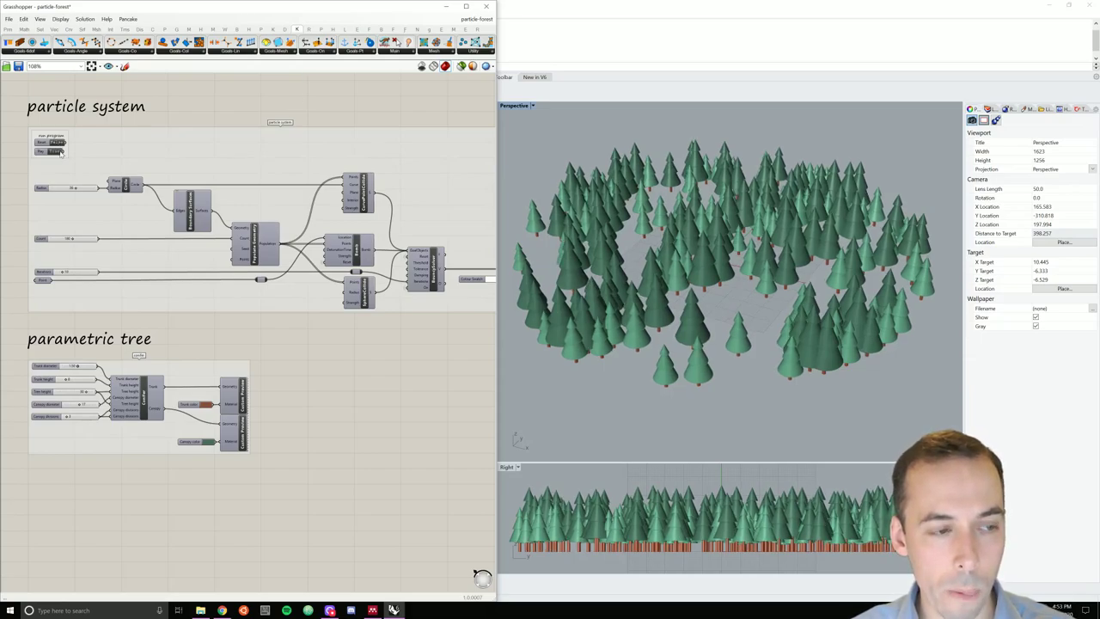
{"action": "left_click", "coordinate": [60, 152]}
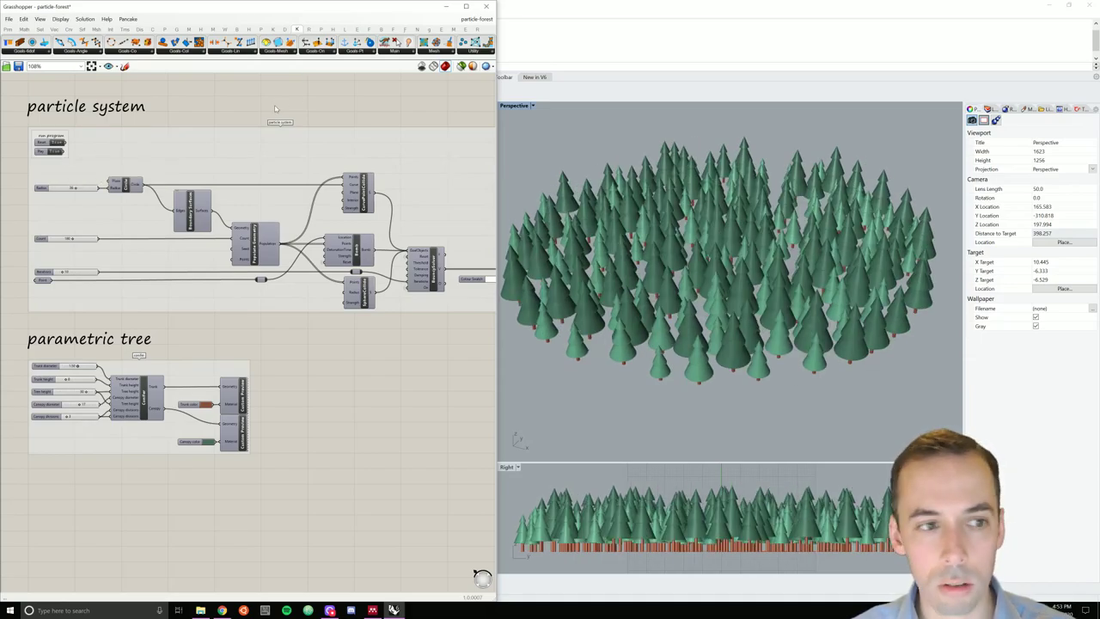
{"action": "scroll", "coordinate": [380, 196], "scroll_direction": "down", "scroll_amount": 2}
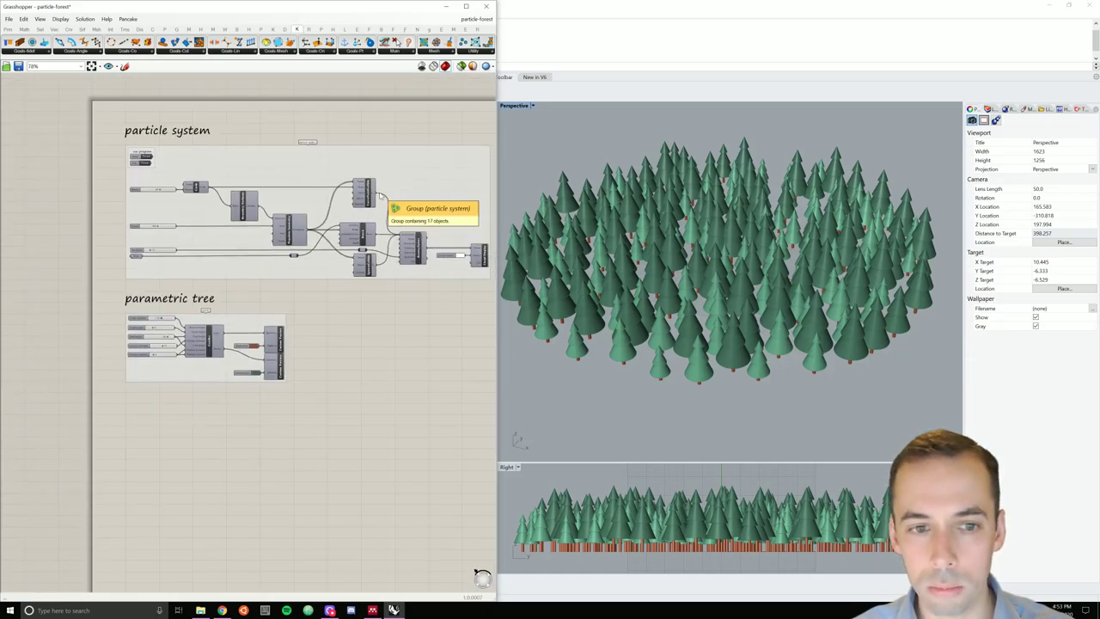
{"action": "scroll", "coordinate": [380, 196], "scroll_direction": "up", "scroll_amount": 1}
{"action": "right_click_drag", "start_coordinate": [380, 196], "coordinate": [356, 191]}
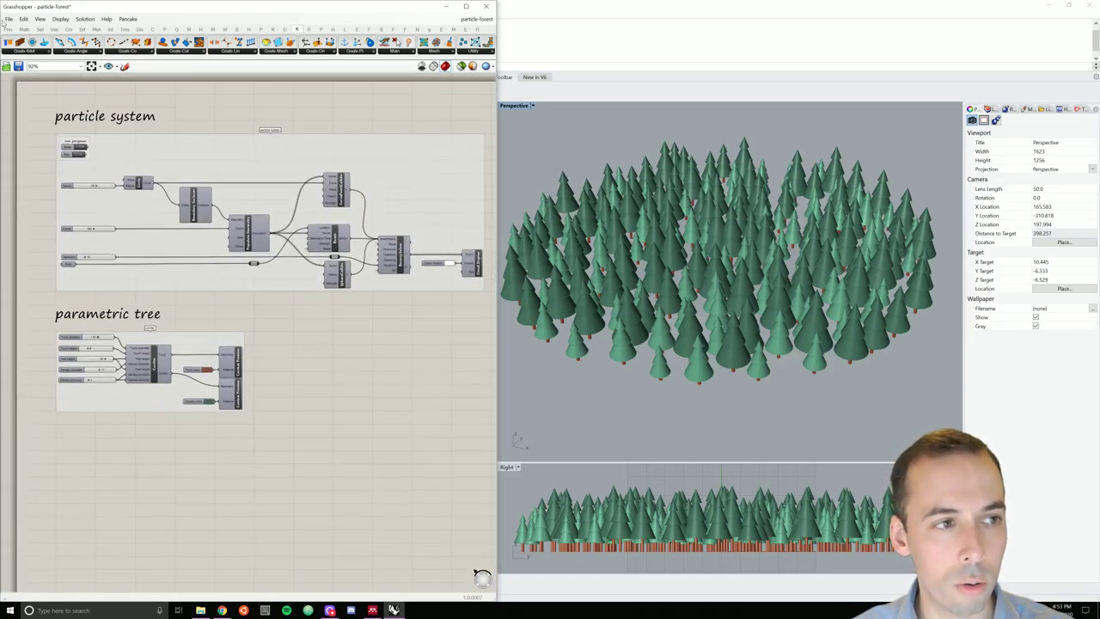
Step: Start a new blank definition and place a Kangaroo BouncySolver component on the canvas
{"action": "left_click", "coordinate": [7, 19]}
{"action": "left_click", "coordinate": [26, 33]}
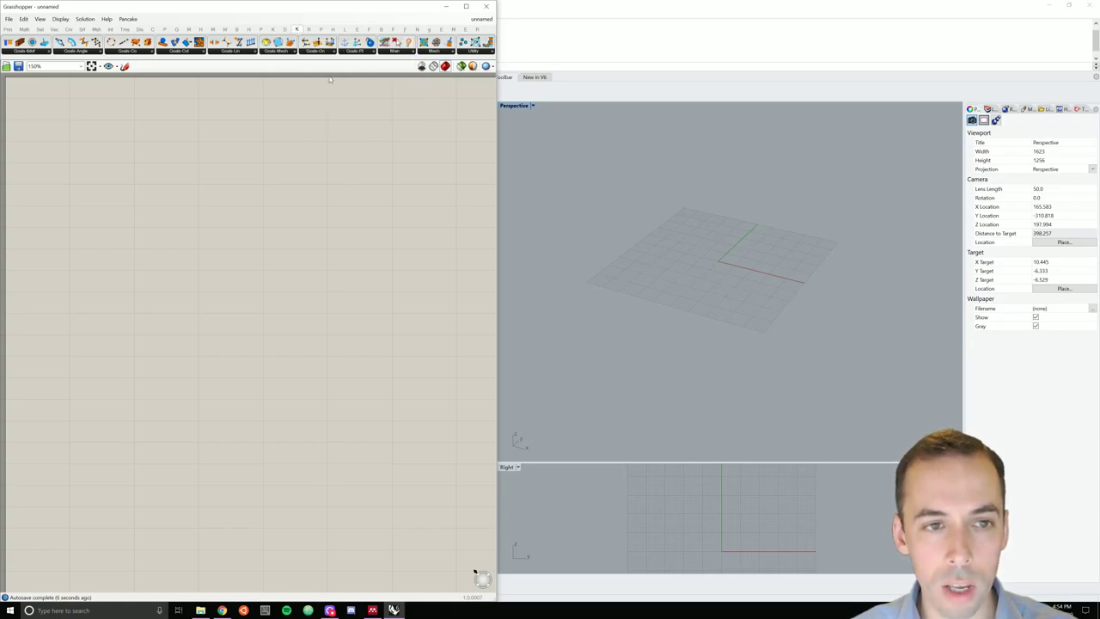
{"action": "left_click", "coordinate": [397, 52]}
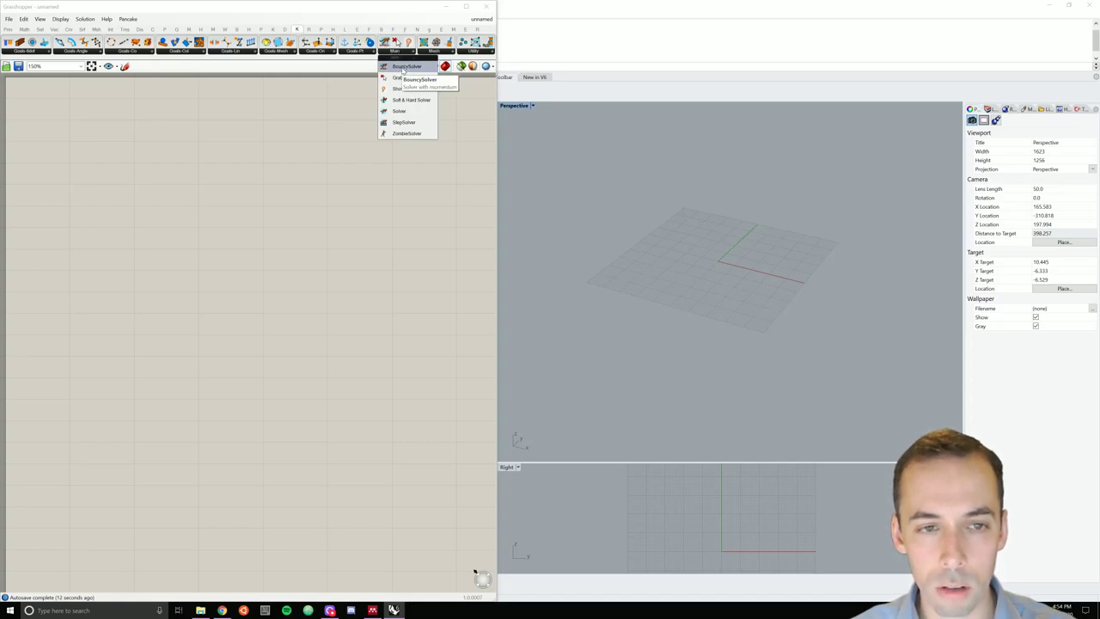
{"action": "left_click", "coordinate": [404, 67]}
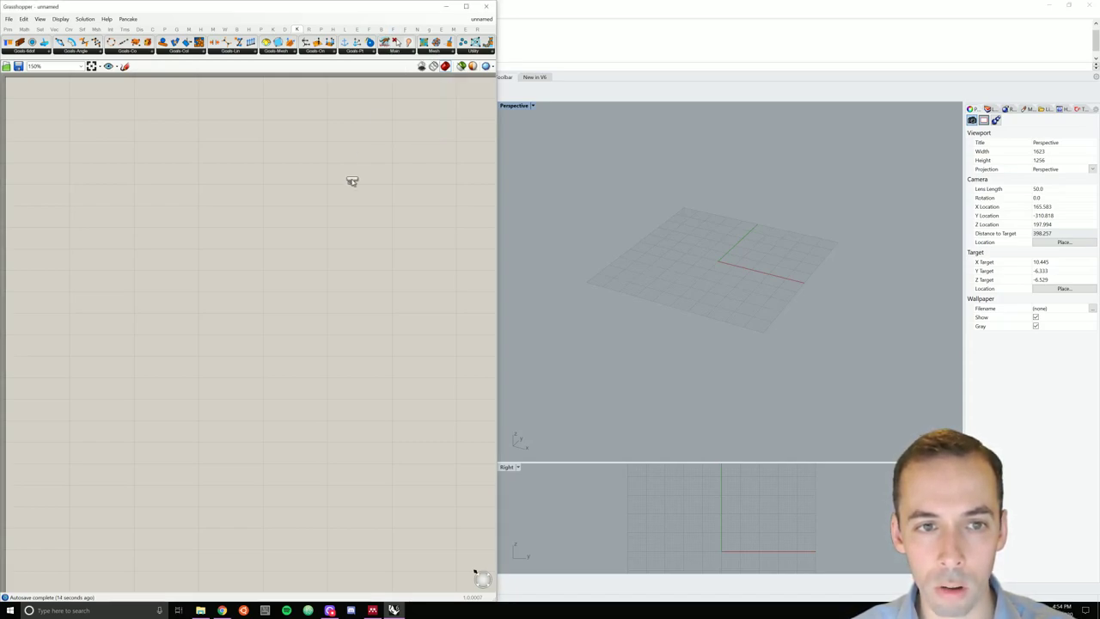
{"action": "left_click", "coordinate": [286, 203]}
{"action": "left_click_drag", "start_coordinate": [297, 198], "coordinate": [379, 188]}
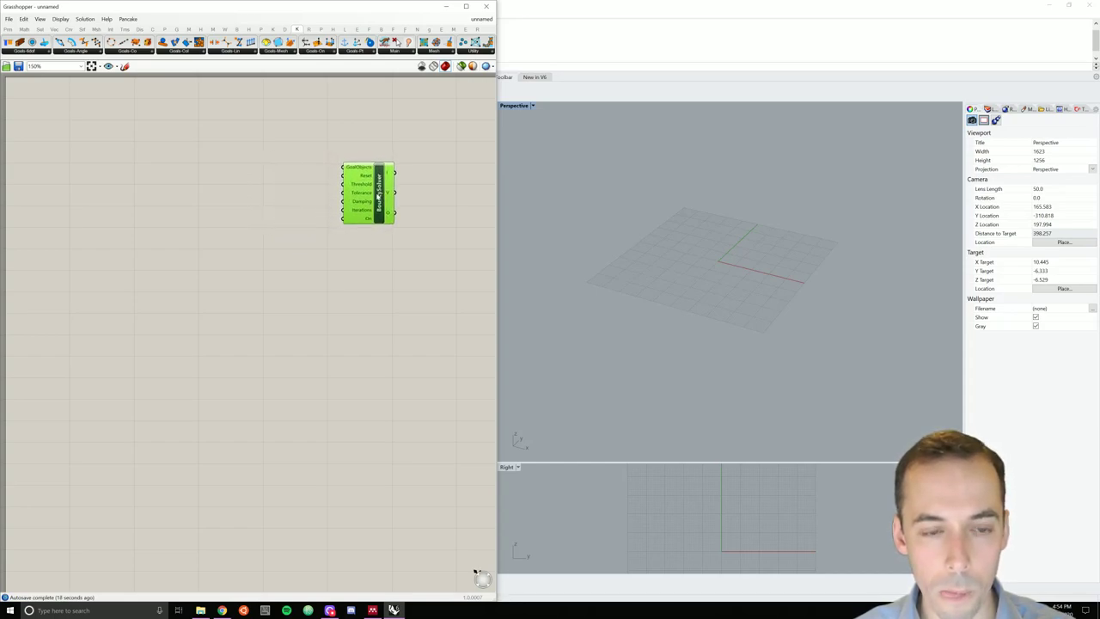
{"action": "left_click", "coordinate": [314, 184]}
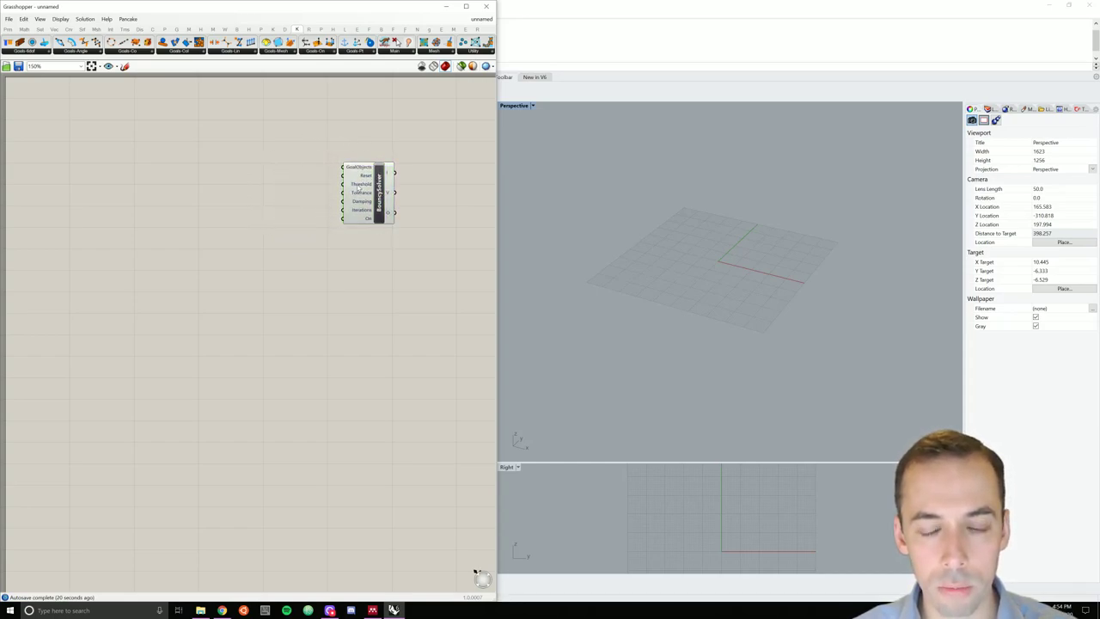
Step: Add a Boolean Toggle beside the BouncySolver and name it On
{"action": "mouse_move", "coordinate": [366, 173]}
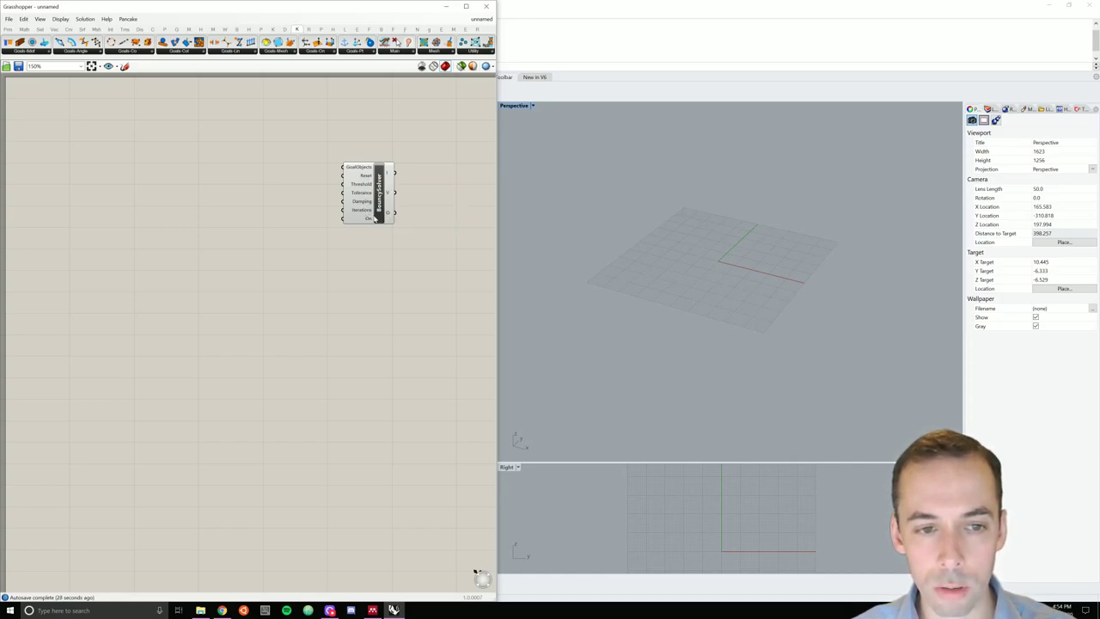
{"action": "mouse_move", "coordinate": [369, 219]}
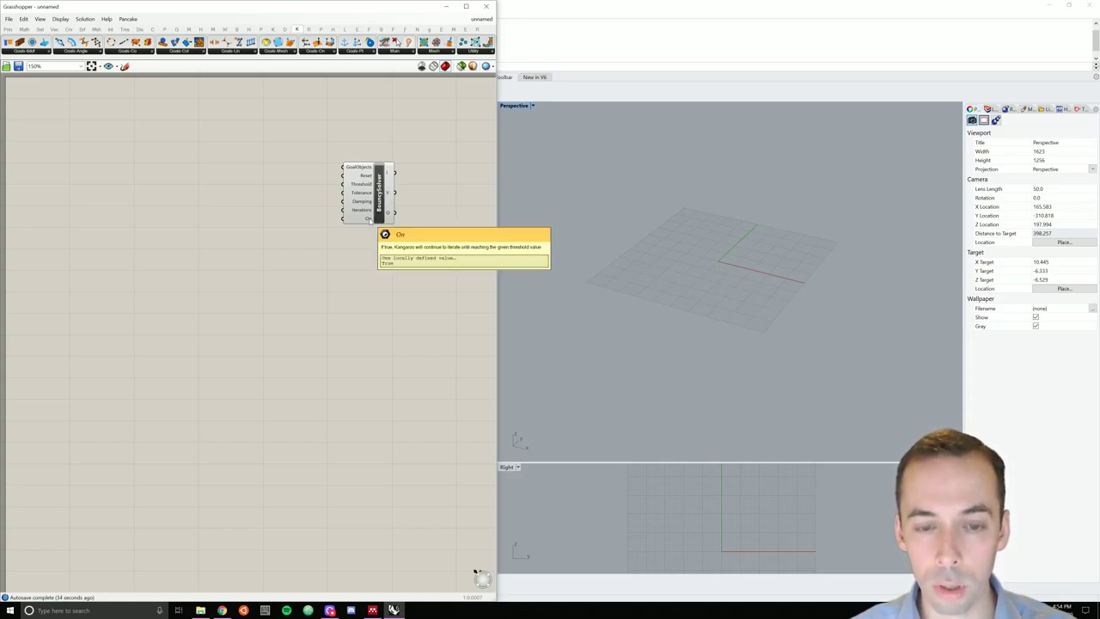
{"action": "double_click", "coordinate": [299, 215]}
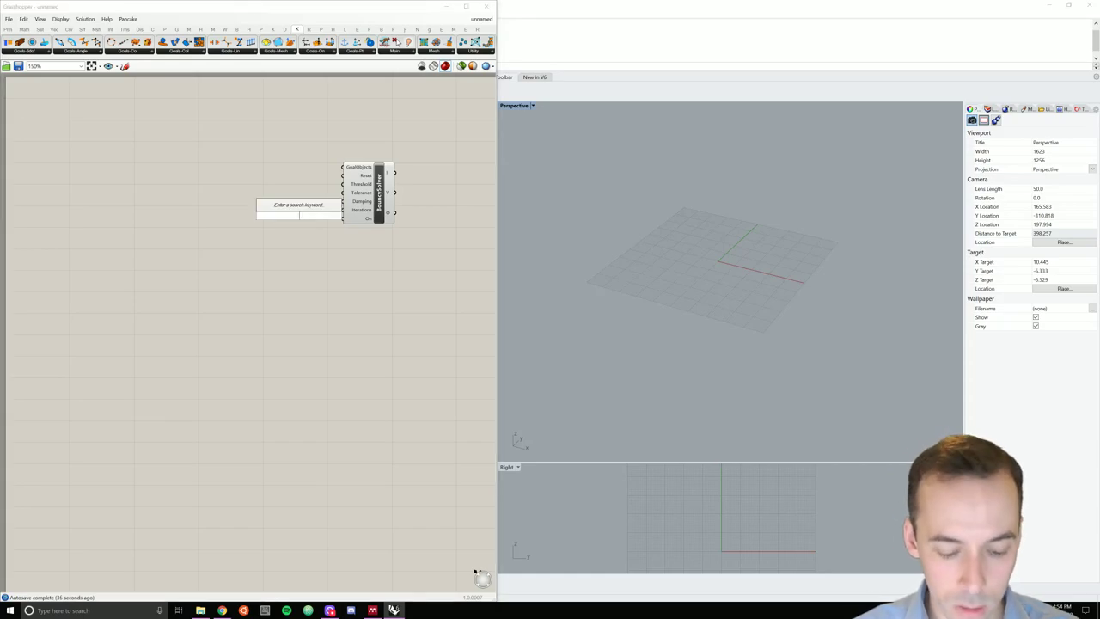
{"action": "type", "text": "boo"}
{"action": "key", "text": "Up"}
{"action": "key", "text": "Up"}
{"action": "key", "text": "Return"}
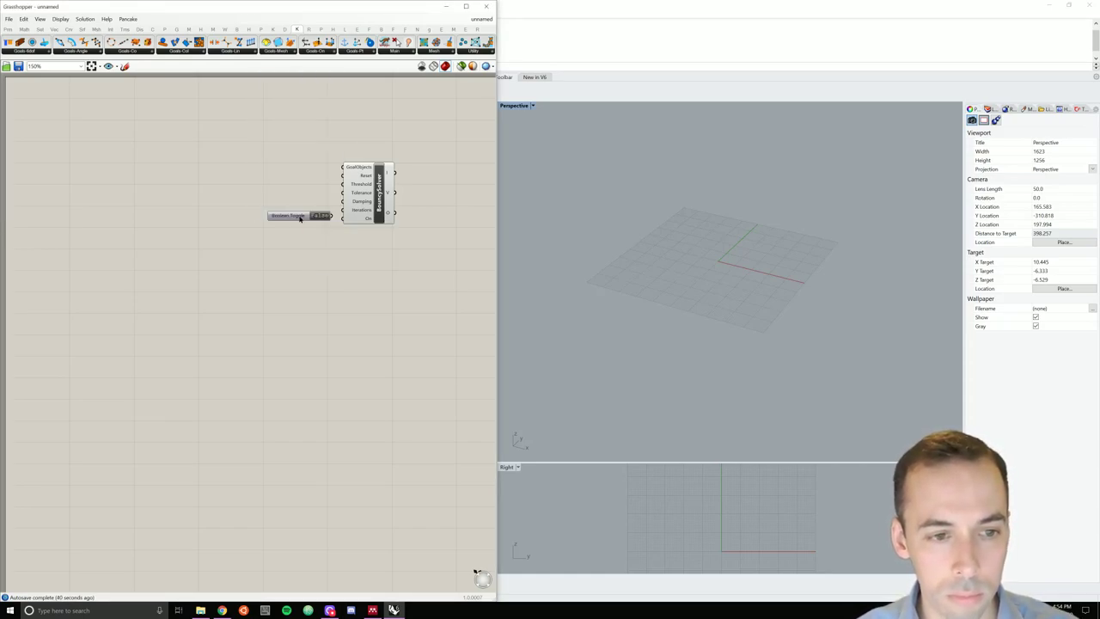
{"action": "right_click", "coordinate": [300, 217]}
{"action": "key", "text": "ctrl+a"}
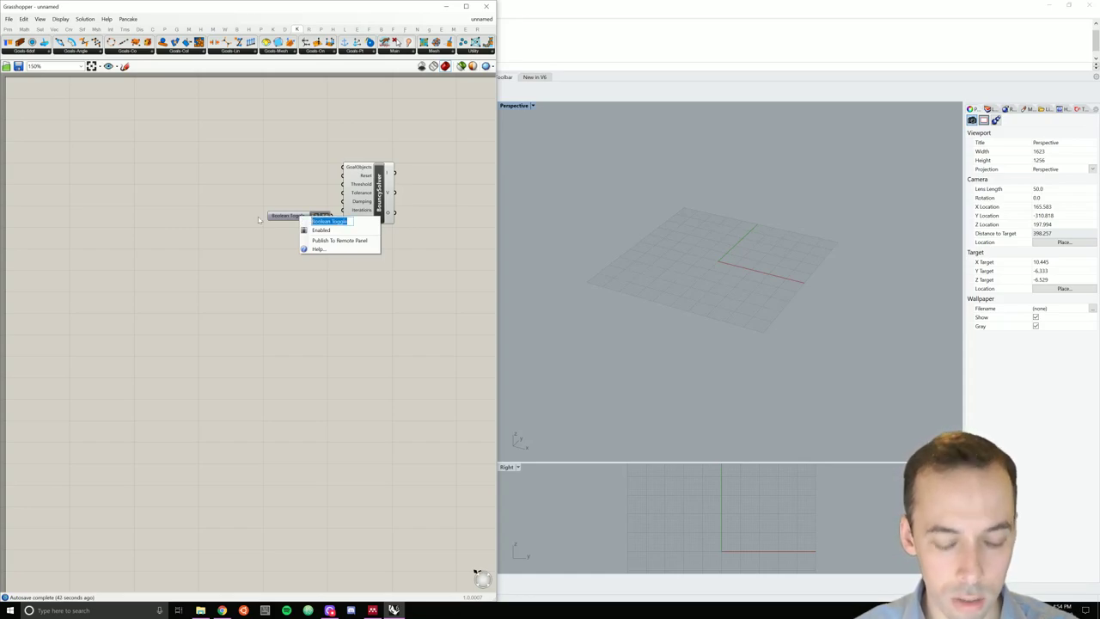
{"action": "key", "text": "BackSpace"}
{"action": "type", "text": "On"}
{"action": "key", "text": "Return"}
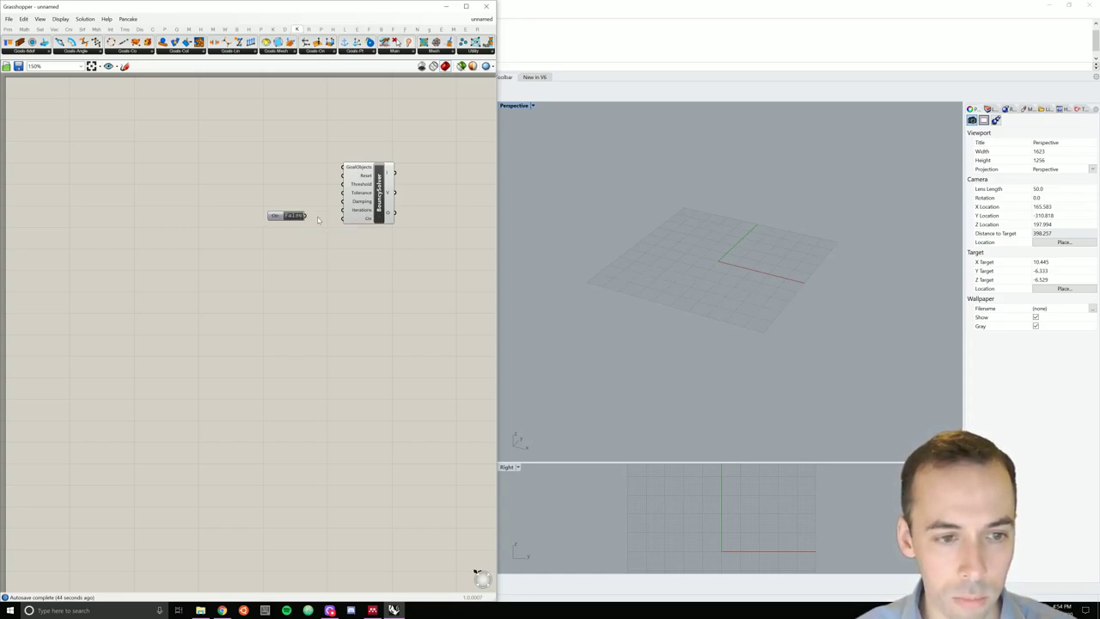
Step: Connect the toggle to the BouncySolver's On input and rename it Play
{"action": "left_click_drag", "start_coordinate": [305, 215], "coordinate": [344, 218]}
{"action": "left_click", "coordinate": [290, 218]}
{"action": "right_click", "coordinate": [294, 220]}
{"action": "left_click_drag", "start_coordinate": [305, 224], "coordinate": [263, 225]}
{"action": "left_click", "coordinate": [101, 218]}
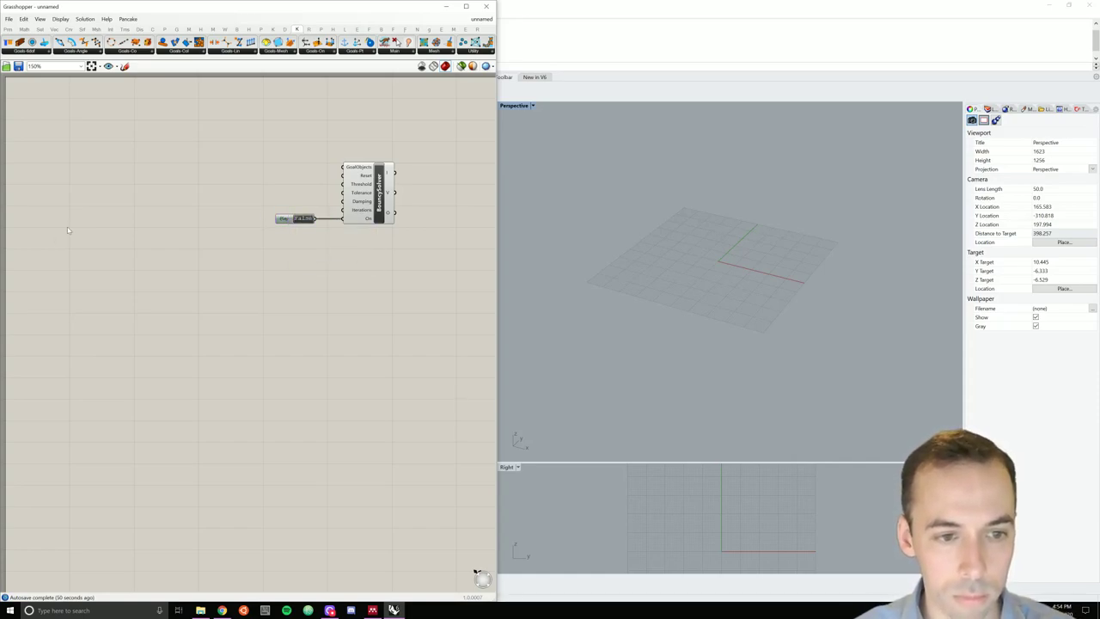
Step: Duplicate the Play toggle as a second toggle named Reset, wired to the BouncySolver's Reset input
{"action": "left_click", "coordinate": [293, 219]}
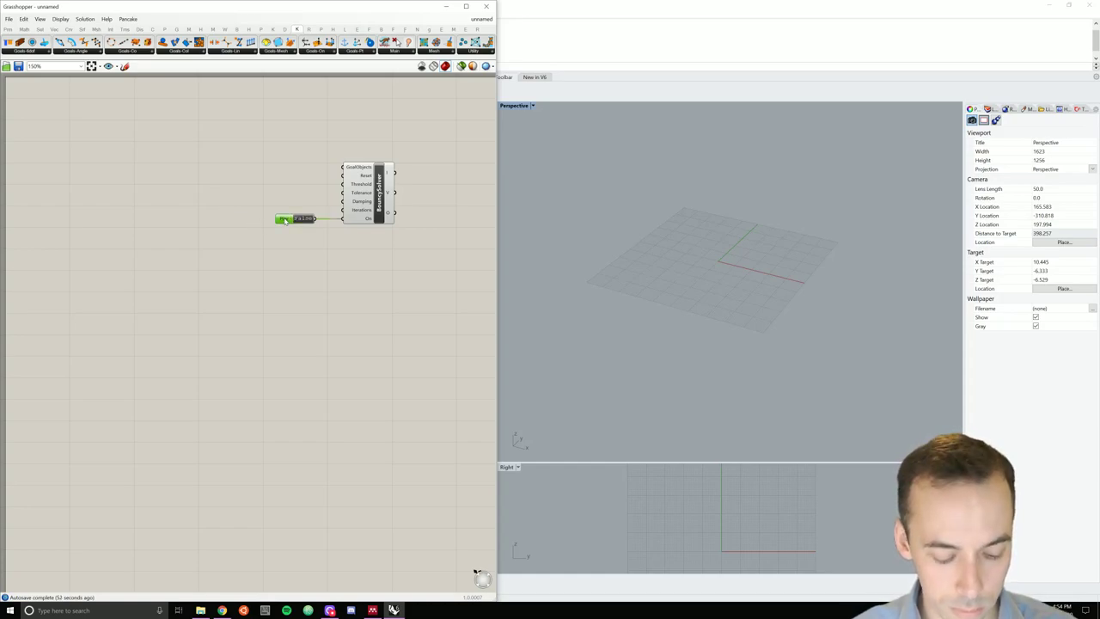
{"action": "left_click_drag", "start_coordinate": [285, 220], "coordinate": [285, 178], "text": "alt"}
{"action": "right_click", "coordinate": [286, 178]}
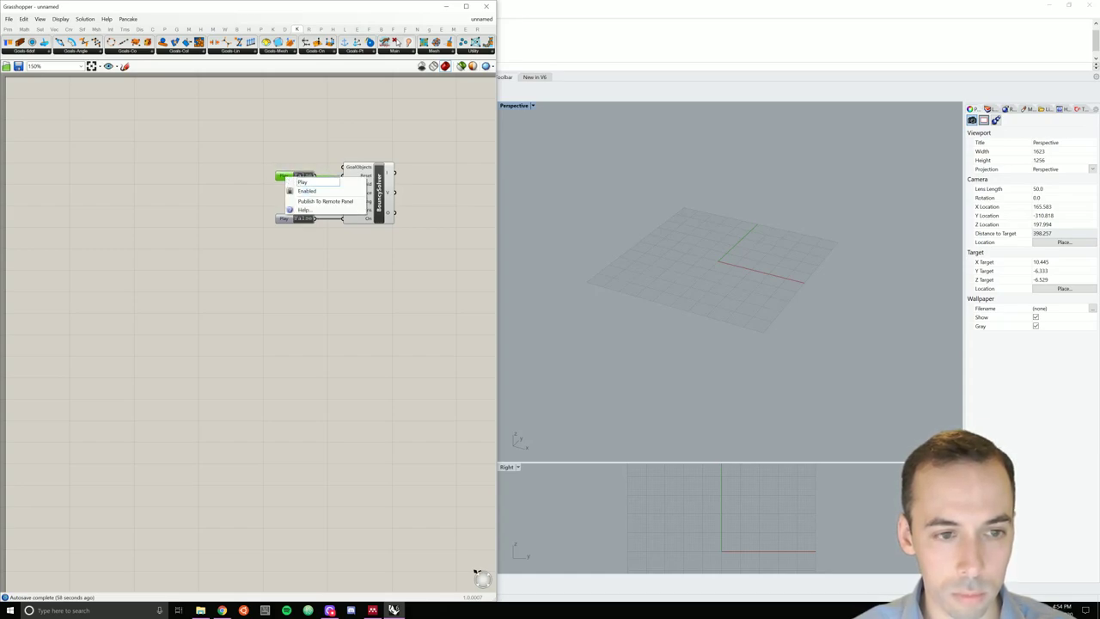
{"action": "type", "text": "Res"}
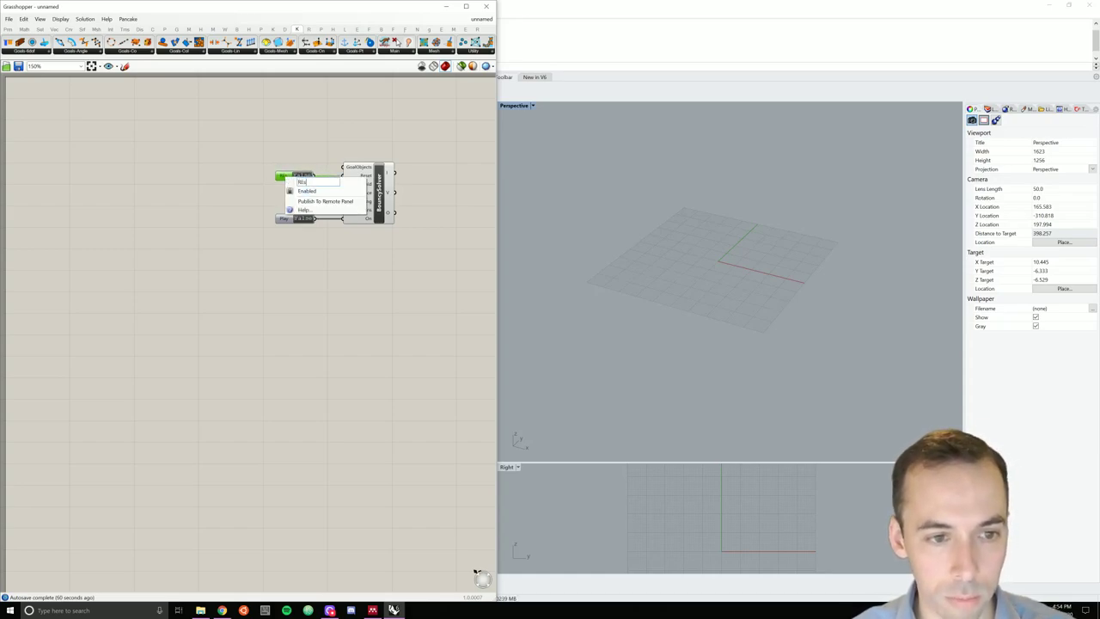
{"action": "type", "text": "et"}
{"action": "key", "text": "Return"}
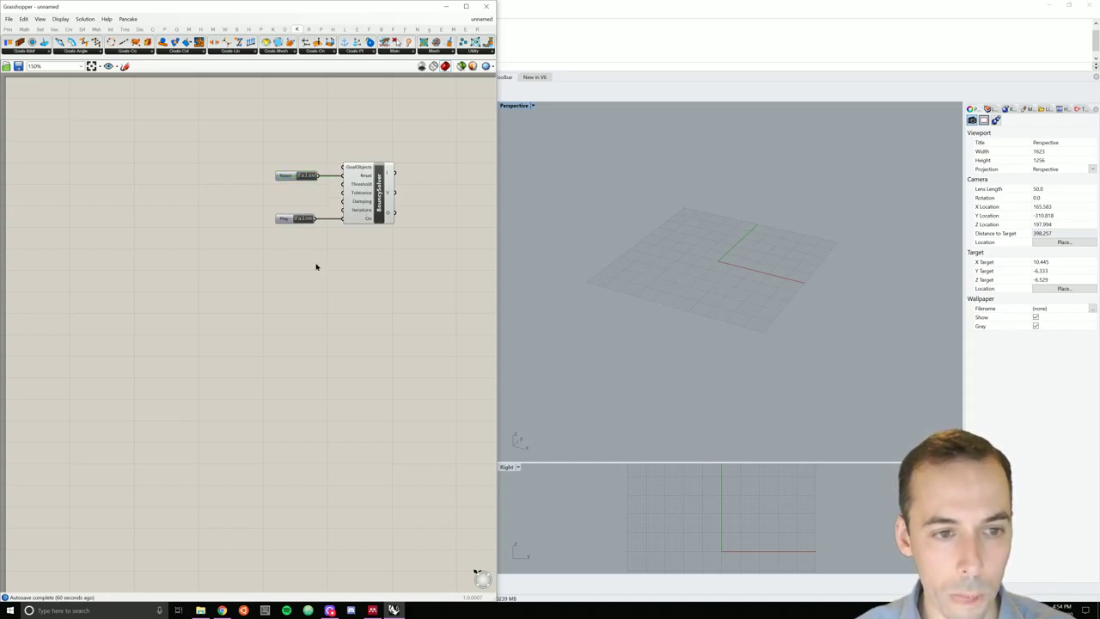
Step: Set the Play toggle to True and set the wire display of the BouncySolver's Reset and On inputs to Hidden
{"action": "double_click", "coordinate": [308, 220]}
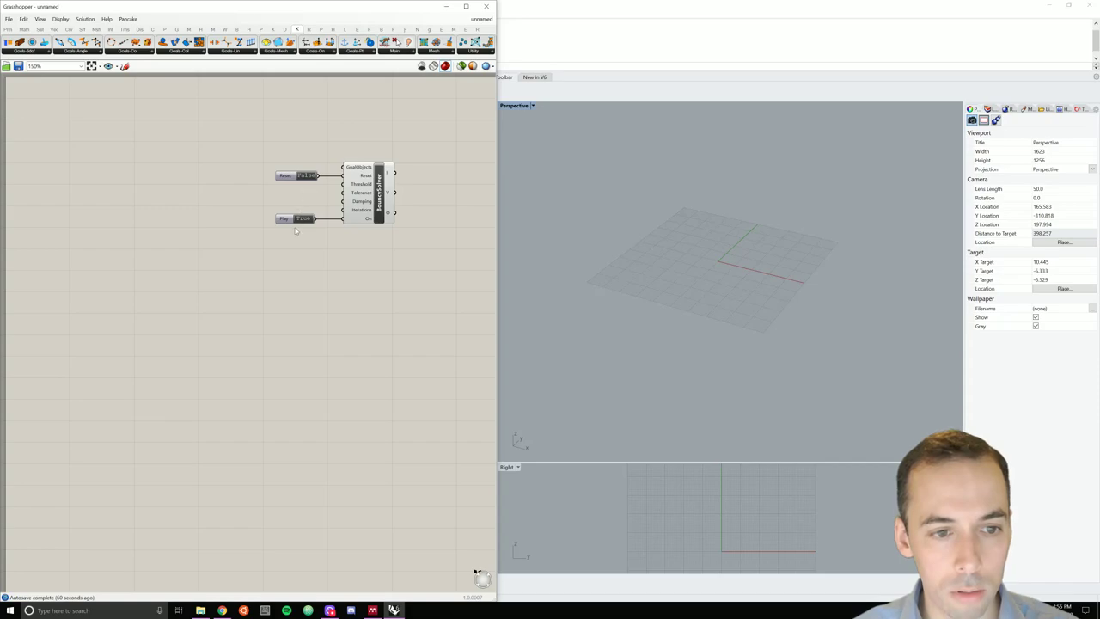
{"action": "right_click", "coordinate": [311, 175]}
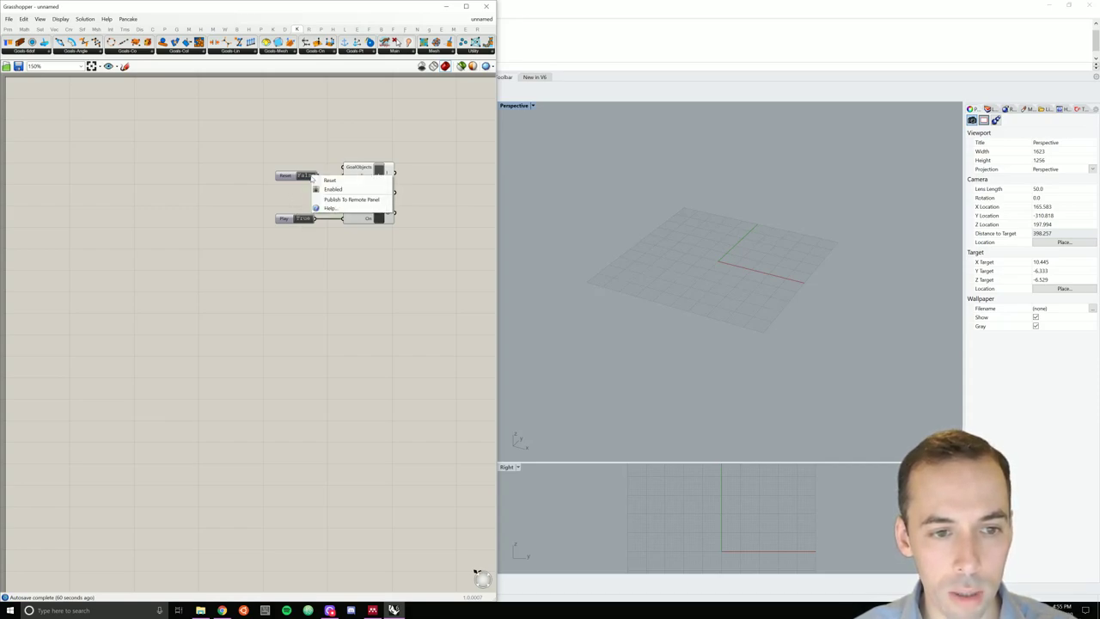
{"action": "left_click", "coordinate": [322, 145]}
{"action": "right_click", "coordinate": [364, 178]}
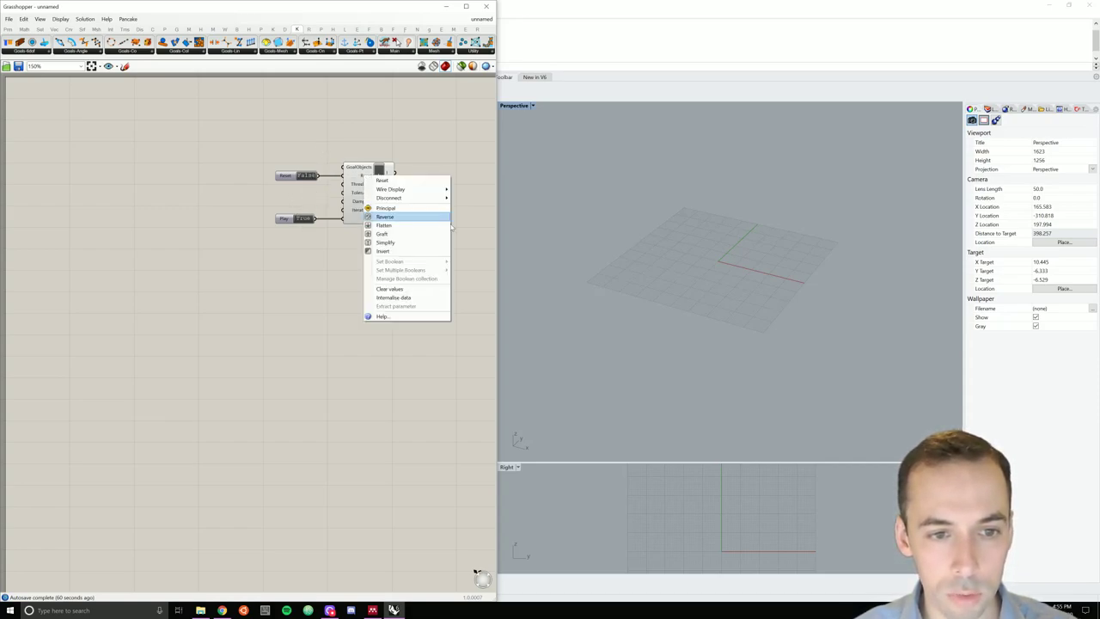
{"action": "mouse_move", "coordinate": [440, 191]}
{"action": "left_click", "coordinate": [472, 207]}
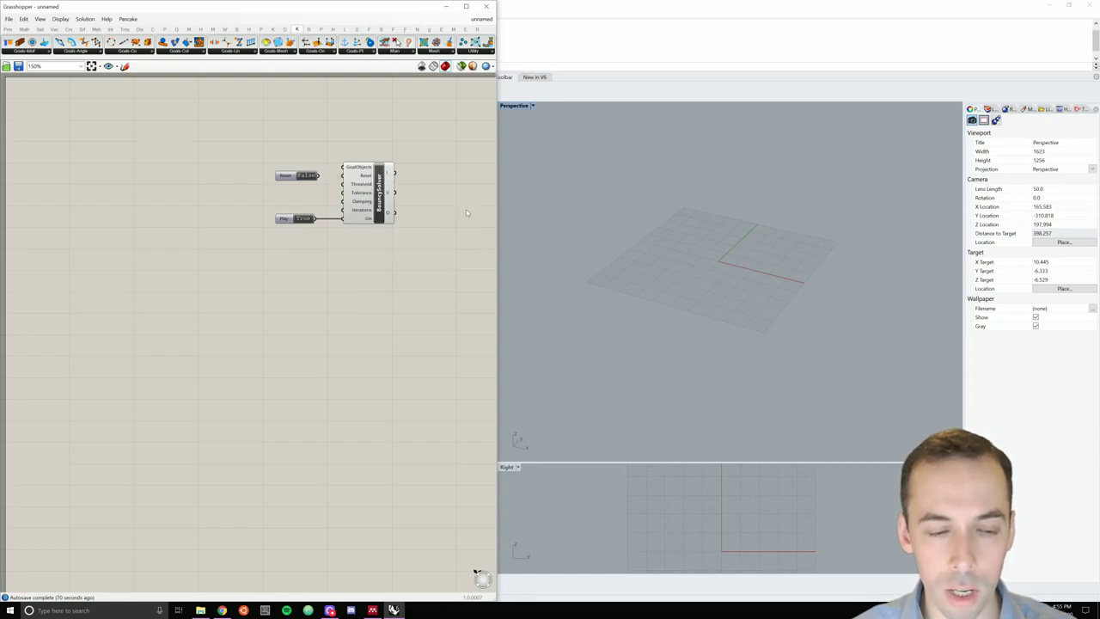
{"action": "right_click", "coordinate": [368, 219]}
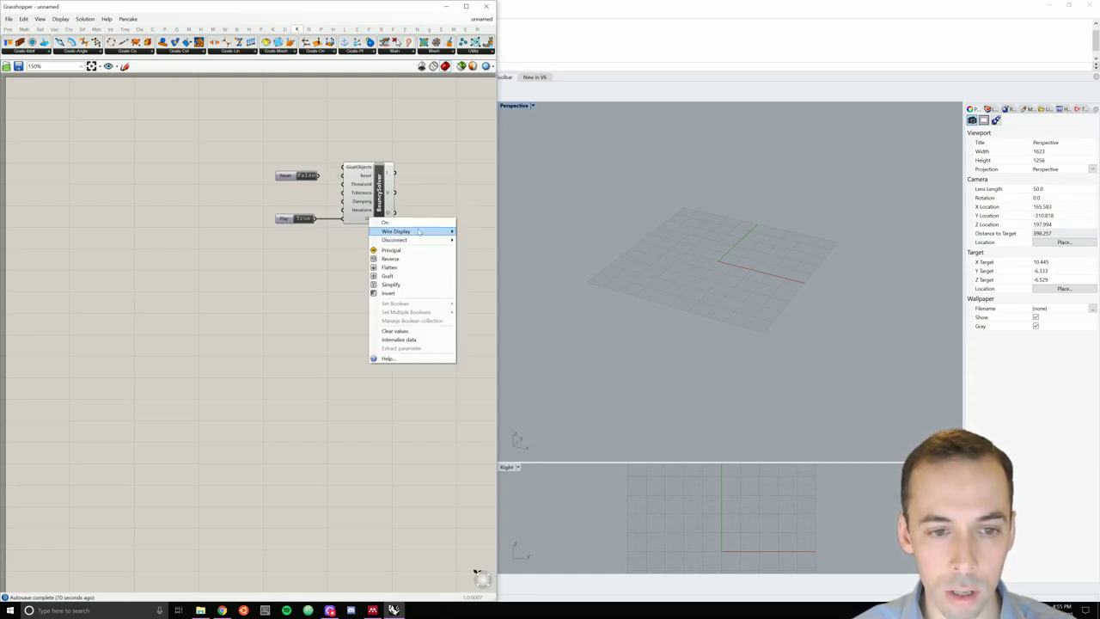
{"action": "mouse_move", "coordinate": [421, 240]}
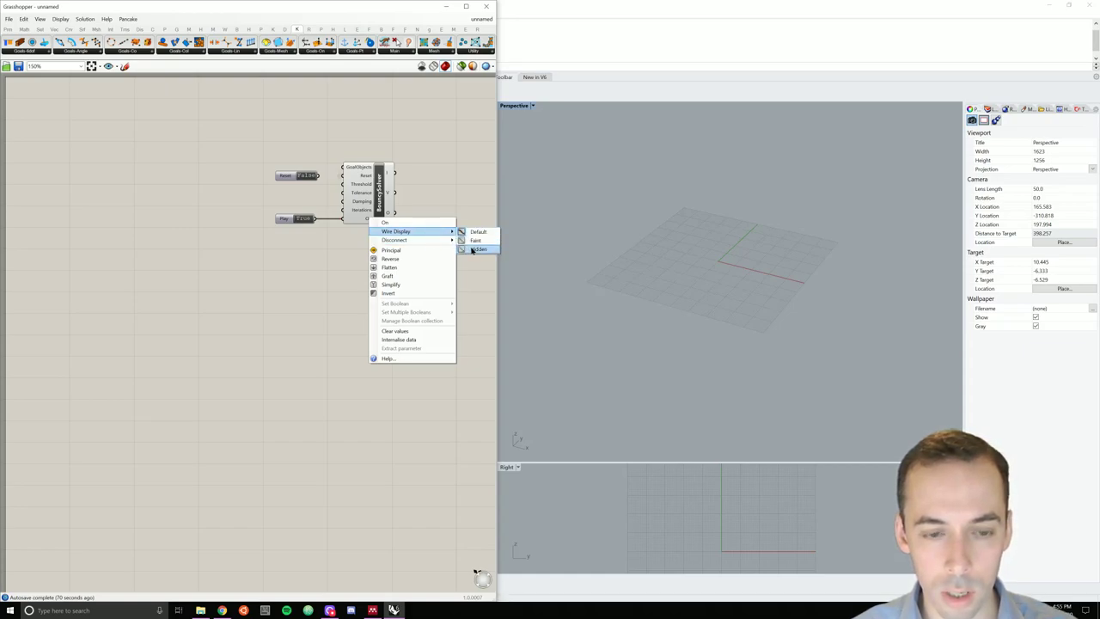
{"action": "left_click", "coordinate": [473, 249]}
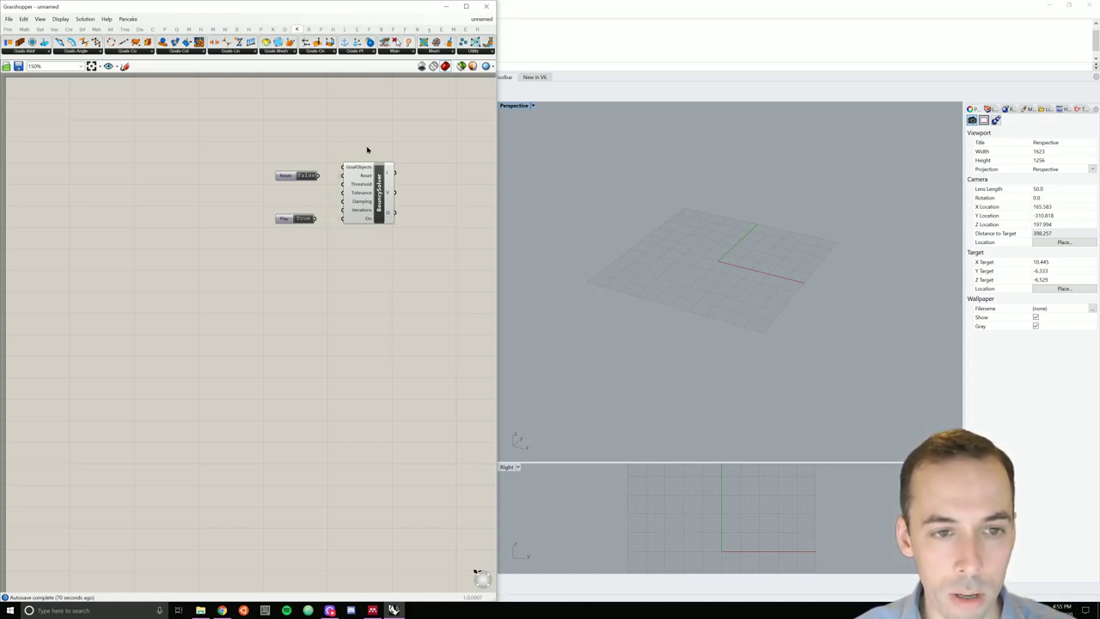
Step: Move the Reset and Play toggles together beneath the BouncySolver and group them
{"action": "left_click_drag", "start_coordinate": [297, 175], "coordinate": [365, 247]}
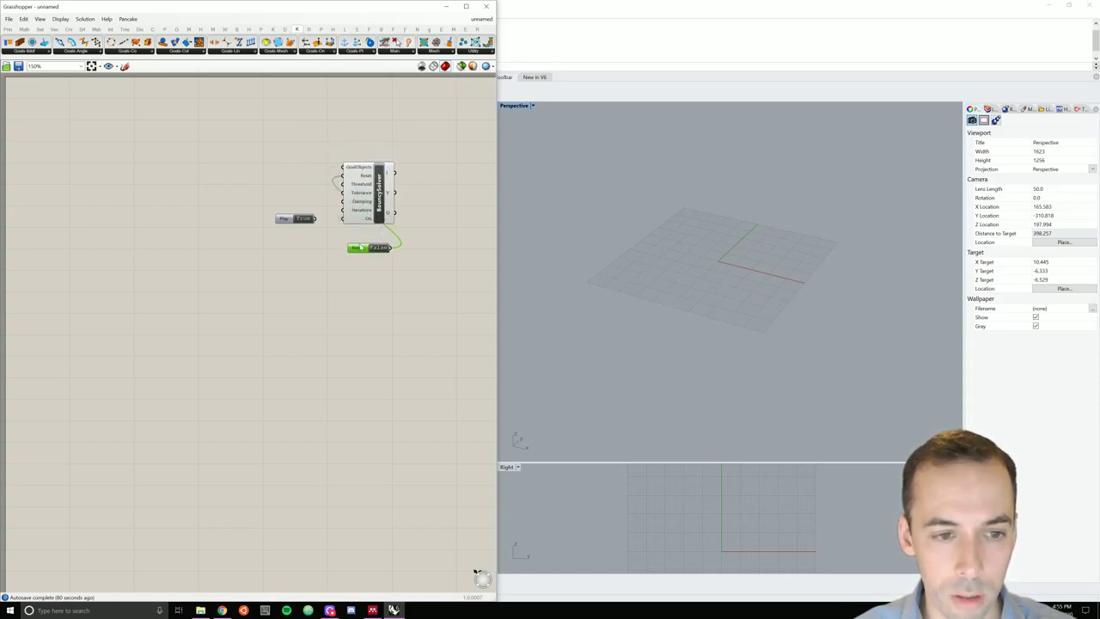
{"action": "left_click", "coordinate": [284, 220]}
{"action": "left_click_drag", "start_coordinate": [283, 220], "coordinate": [423, 296]}
{"action": "left_click", "coordinate": [278, 267]}
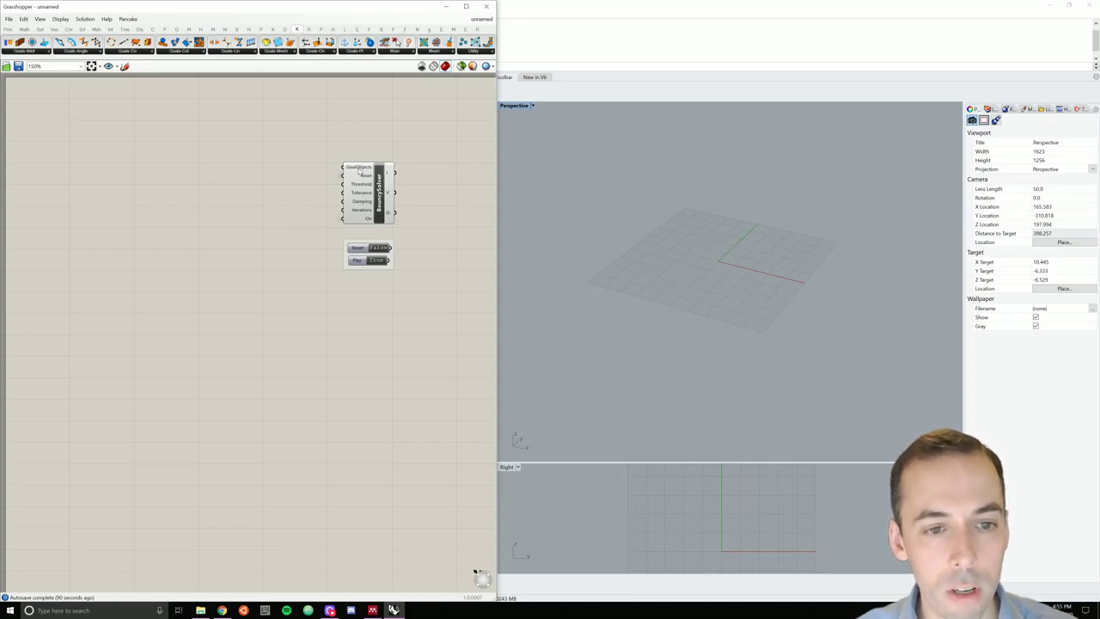
Step: Place a CurvePointCollide goal component to the left of the BouncySolver
{"action": "mouse_move", "coordinate": [365, 169]}
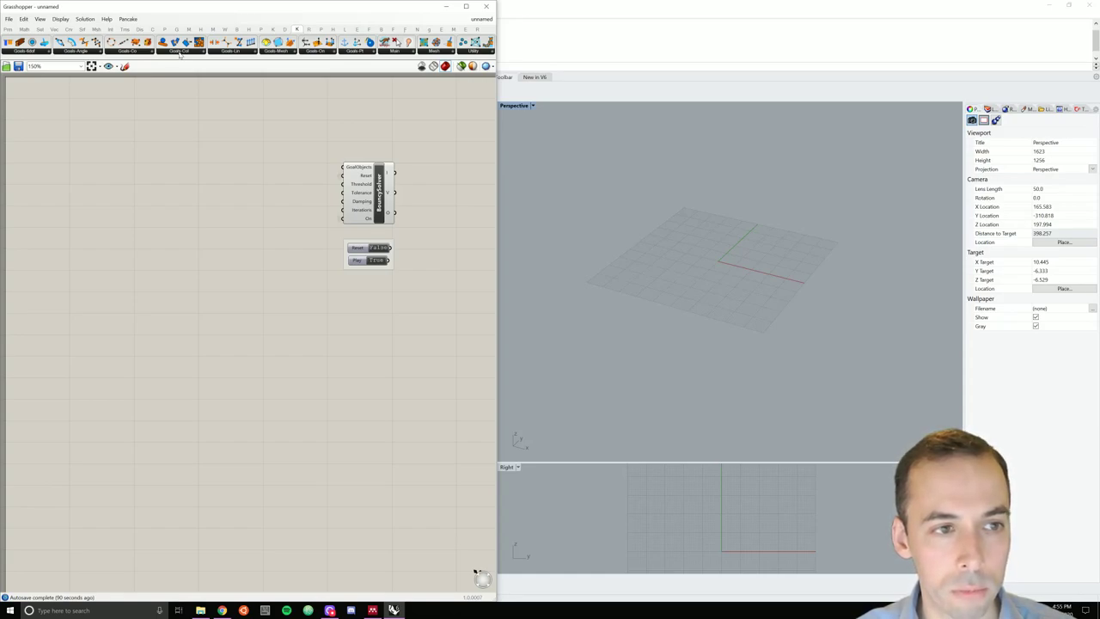
{"action": "left_click", "coordinate": [180, 52]}
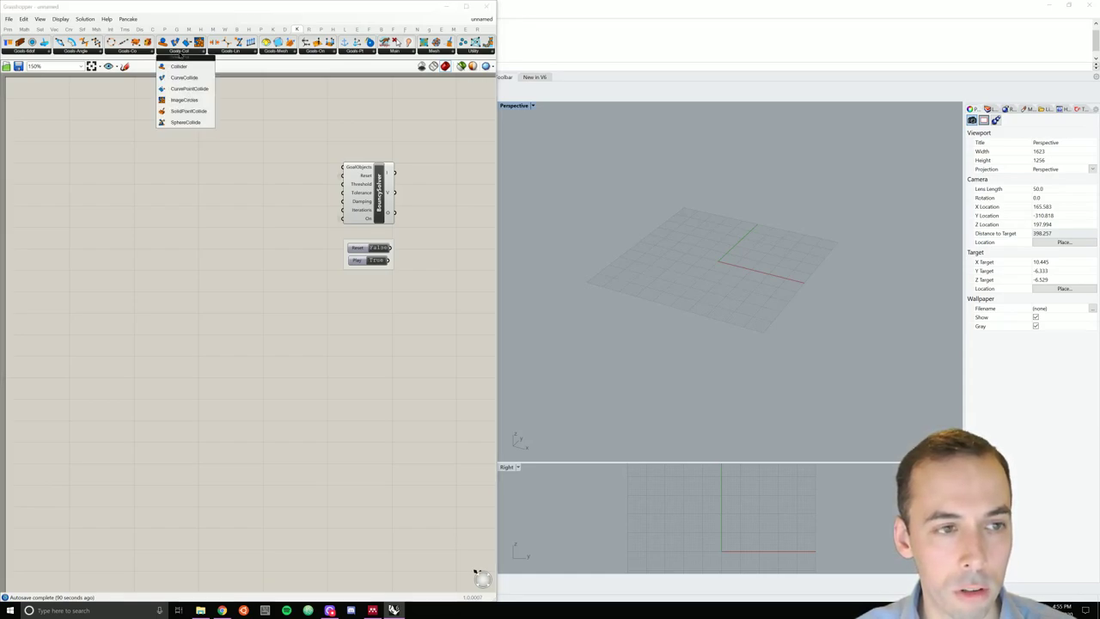
{"action": "left_click", "coordinate": [199, 89]}
{"action": "left_click", "coordinate": [241, 182]}
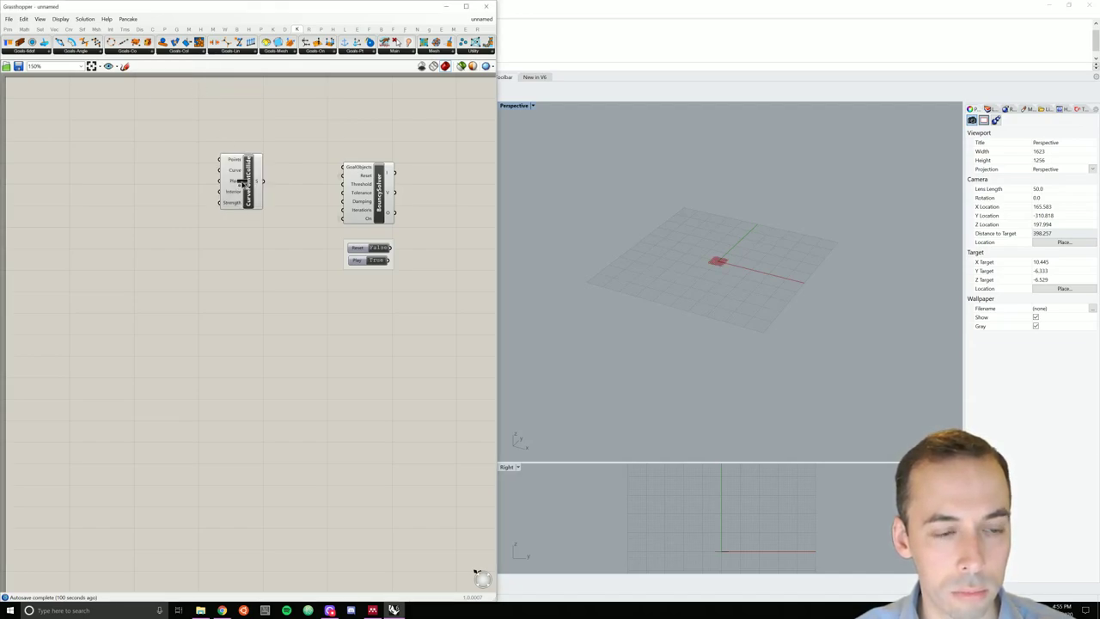
Step: Place a SphereCollide goal component beneath the CurvePointCollide component
{"action": "left_click", "coordinate": [184, 54]}
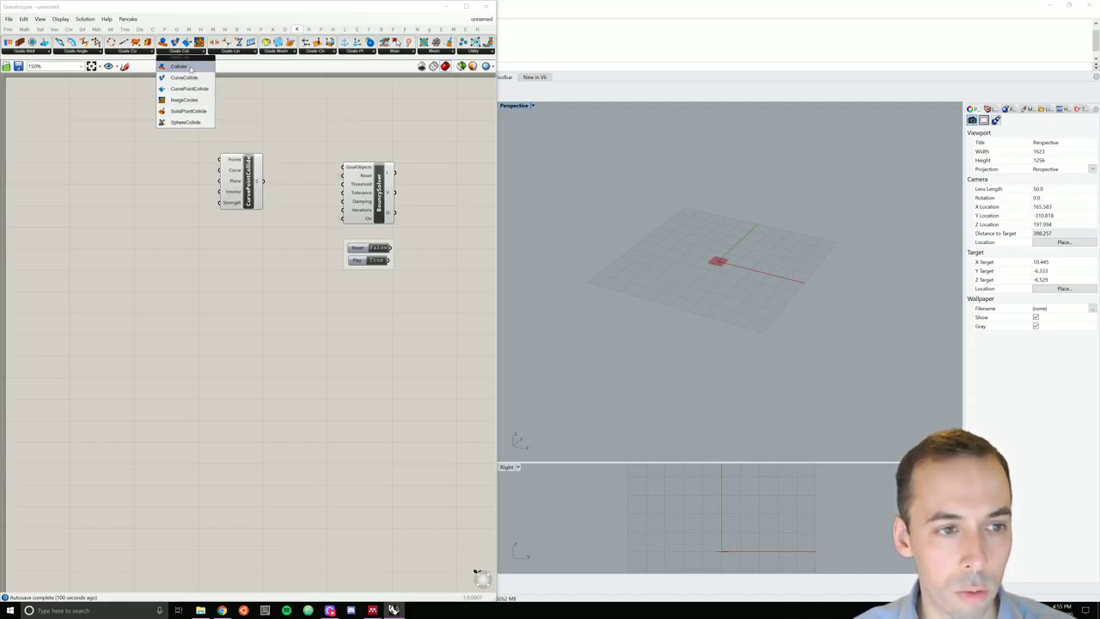
{"action": "left_click", "coordinate": [186, 122]}
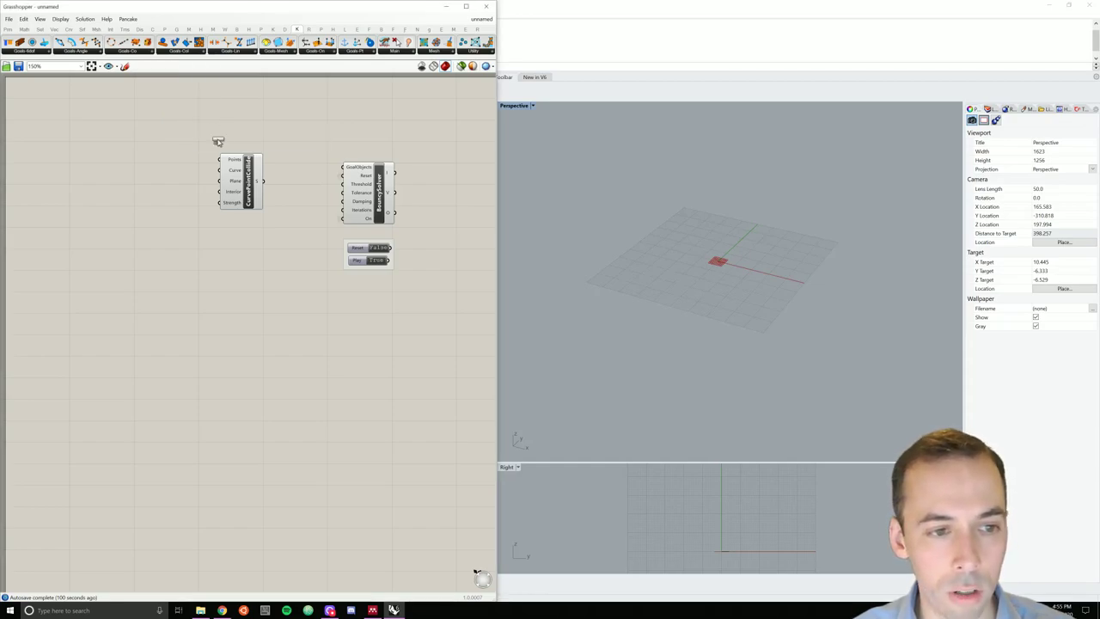
{"action": "left_click", "coordinate": [242, 260]}
{"action": "mouse_move", "coordinate": [247, 262]}
{"action": "left_mouse_down"}
{"action": "mouse_move", "coordinate": [265, 277]}
{"action": "mouse_move", "coordinate": [254, 264]}
{"action": "left_mouse_up"}
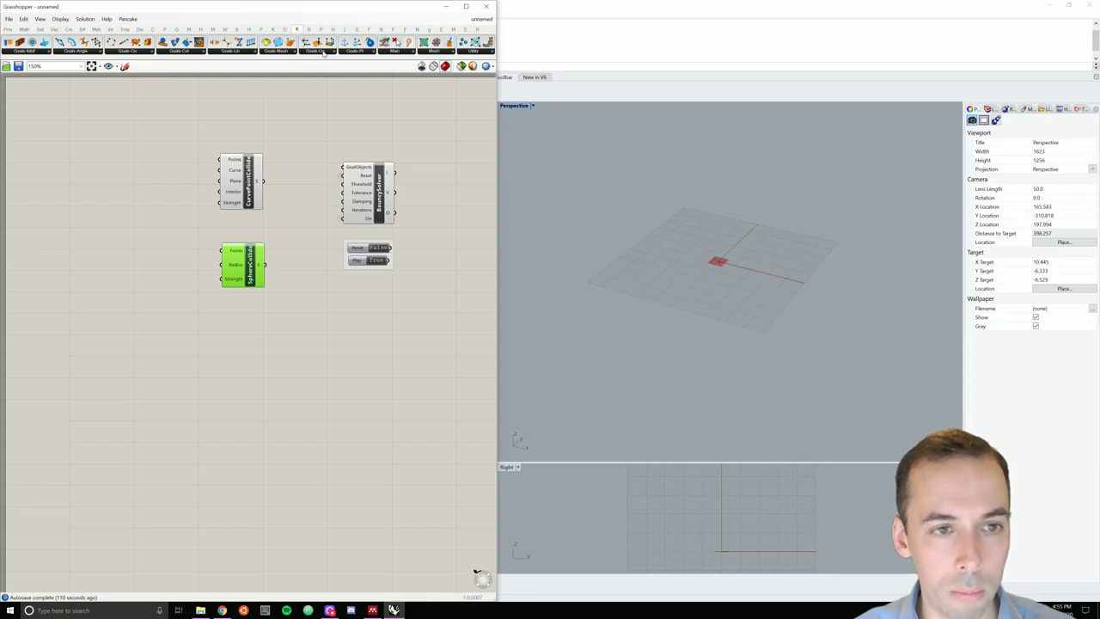
Step: Place a Bomb goal component and arrange CurvePointCollide, Bomb and SphereCollide as a vertical stack beside the BouncySolver
{"action": "left_click", "coordinate": [355, 51]}
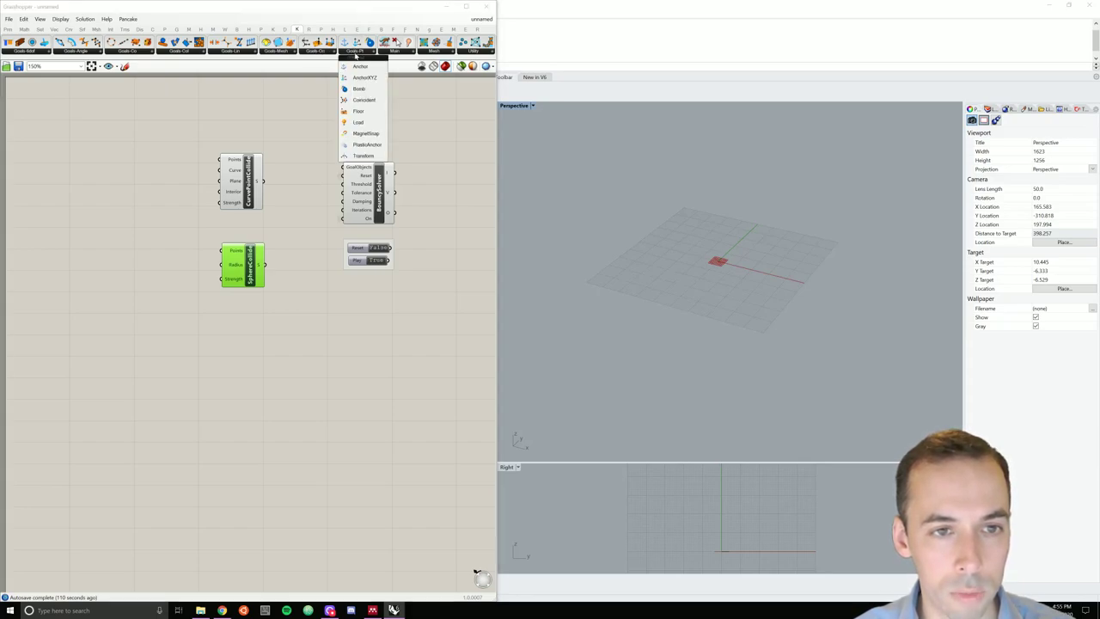
{"action": "left_click_drag", "start_coordinate": [362, 88], "coordinate": [249, 227]}
{"action": "left_click_drag", "start_coordinate": [254, 270], "coordinate": [272, 280]}
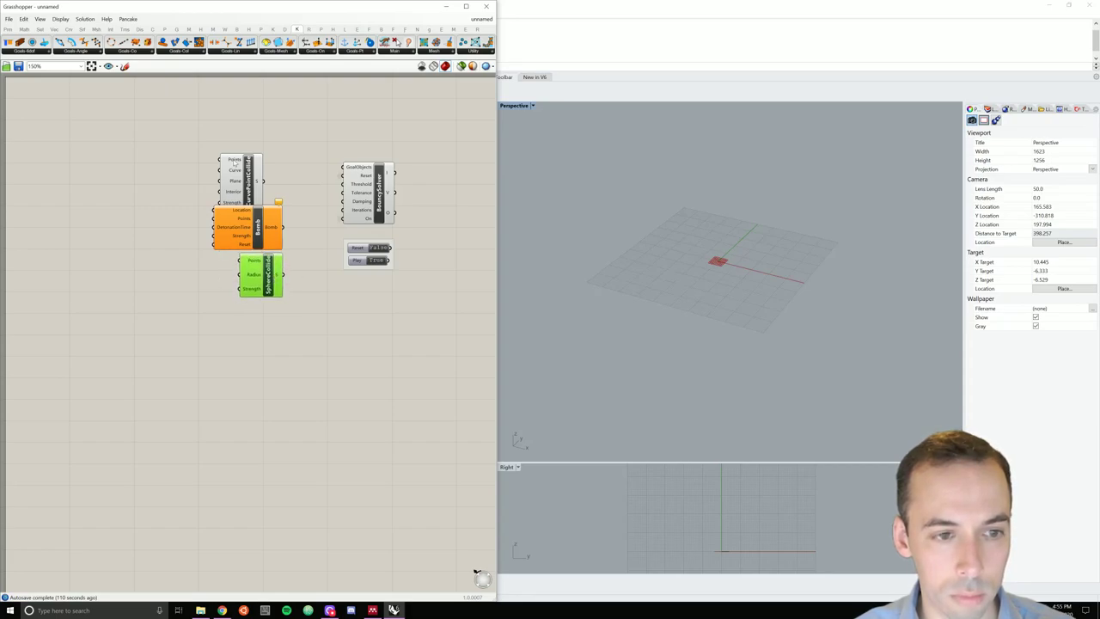
{"action": "left_click_drag", "start_coordinate": [247, 176], "coordinate": [269, 152]}
{"action": "left_click_drag", "start_coordinate": [264, 226], "coordinate": [268, 211]}
{"action": "left_click_drag", "start_coordinate": [268, 255], "coordinate": [271, 242]}
{"action": "left_click", "coordinate": [324, 296]}
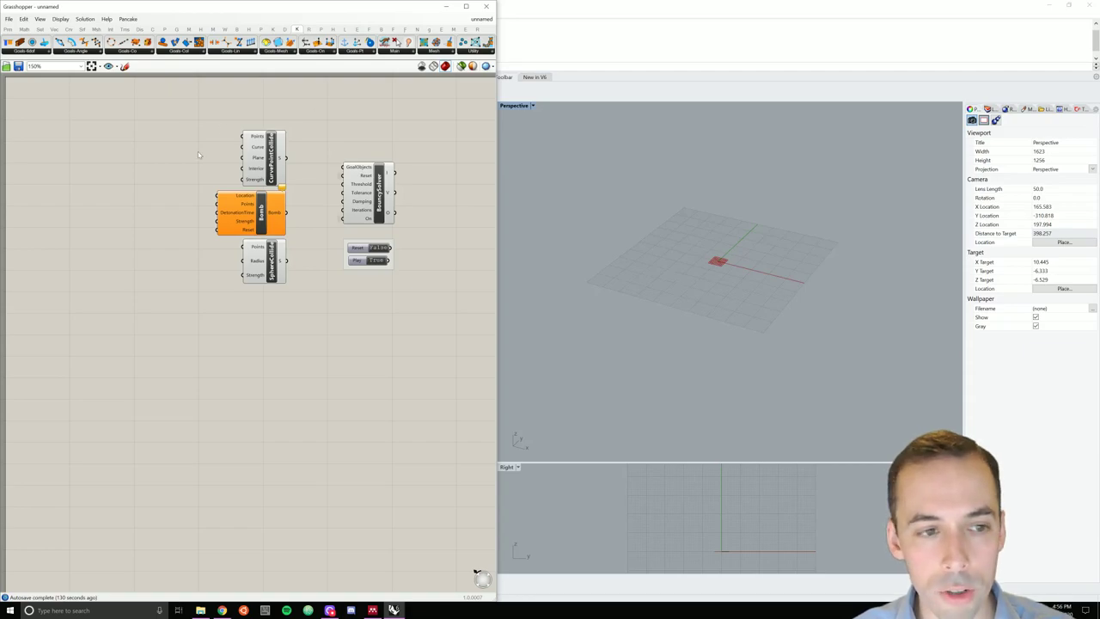
{"action": "right_click_drag", "start_coordinate": [215, 148], "coordinate": [240, 181]}
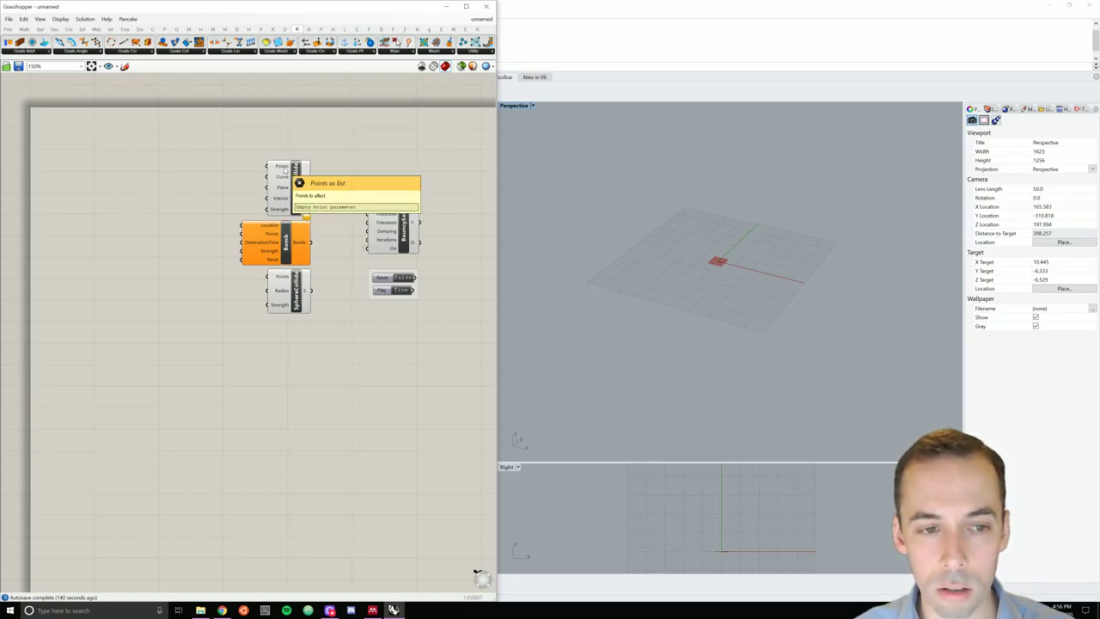
{"action": "double_click", "coordinate": [139, 184]}
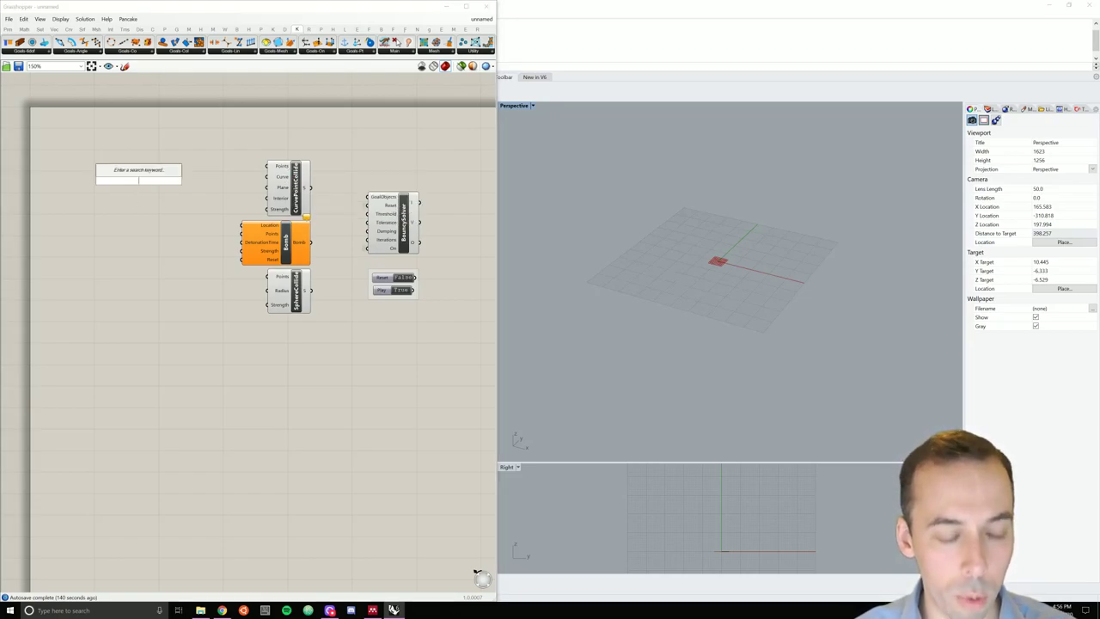
{"action": "type", "text": "pop"}
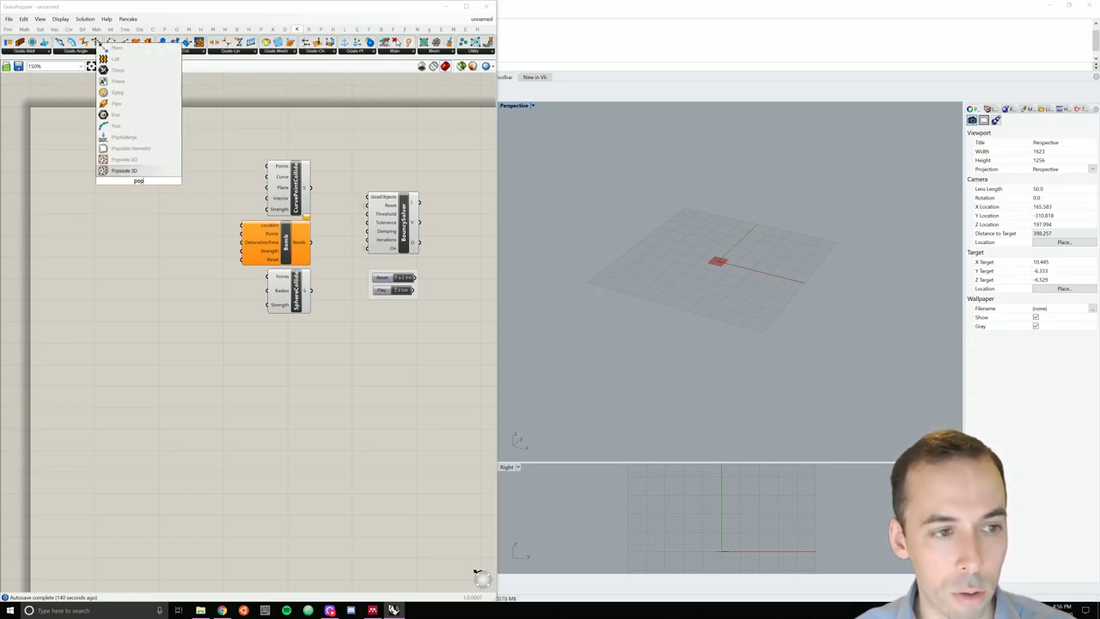
{"action": "key", "text": "Up"}
{"action": "key", "text": "Return"}
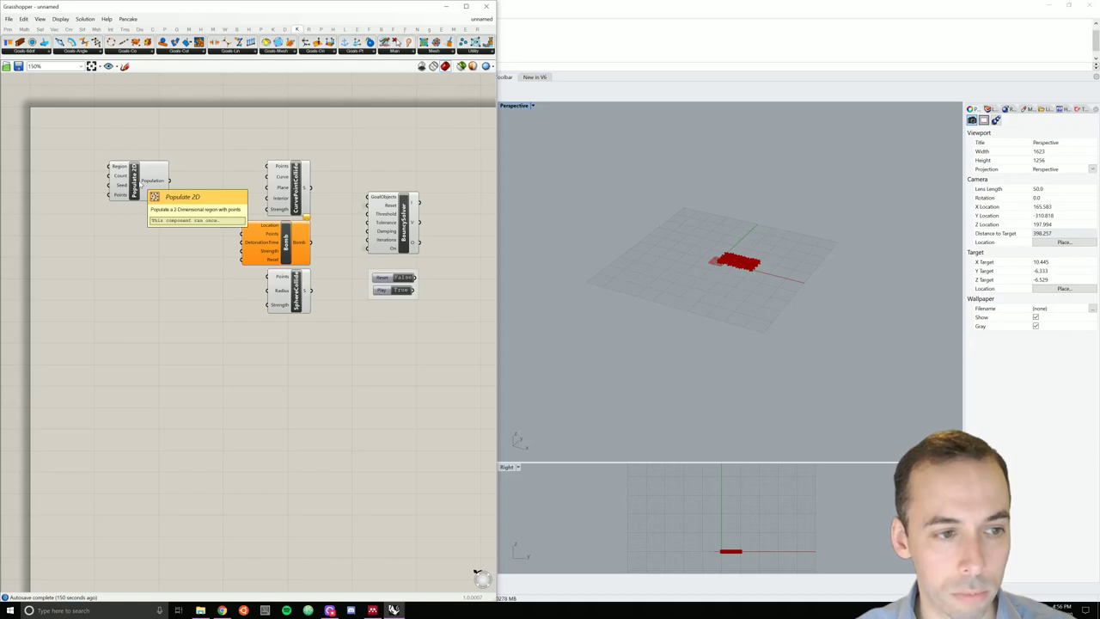
{"action": "left_click", "coordinate": [133, 183]}
{"action": "key", "text": "Delete"}
Step: Place a Populate Geometry component to the left of the Bomb component
{"action": "double_click", "coordinate": [133, 179]}
{"action": "type", "text": "pop"}
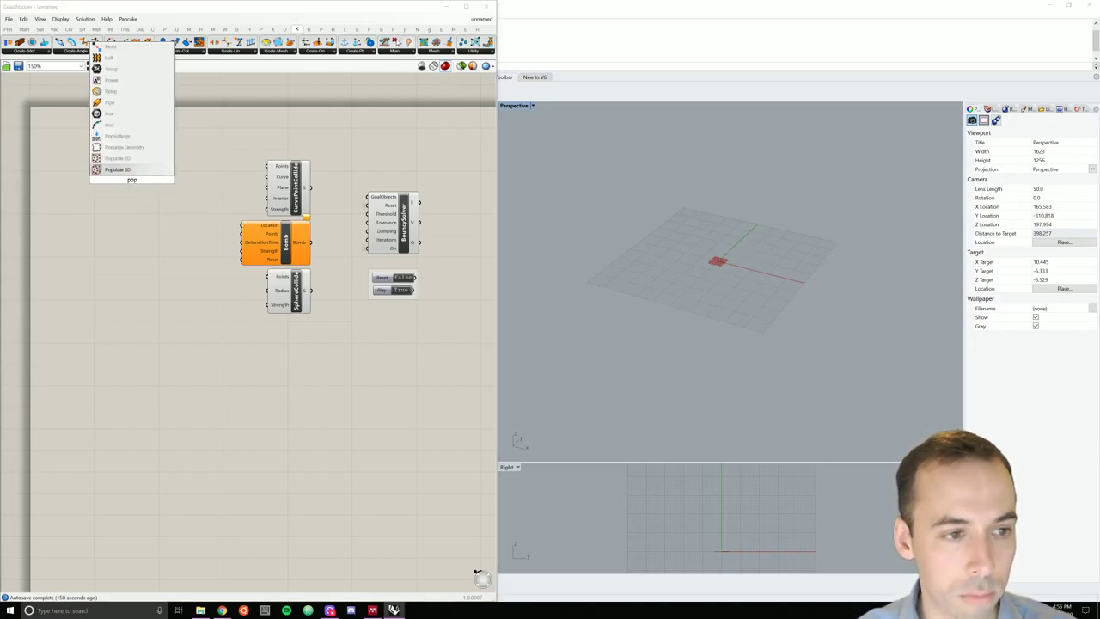
{"action": "left_click", "coordinate": [131, 148]}
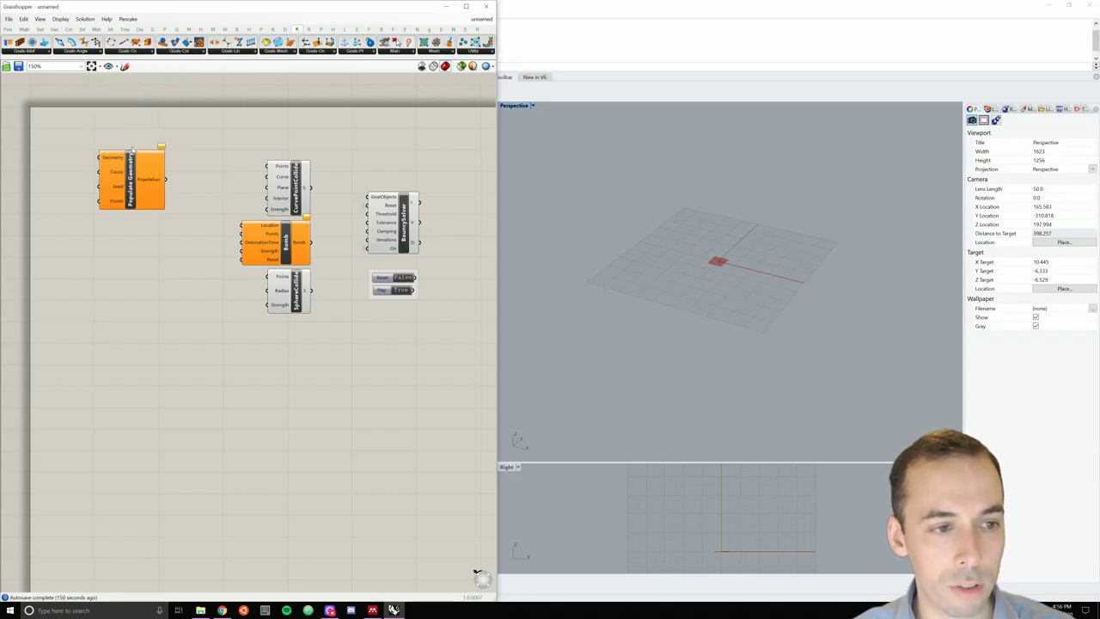
{"action": "left_click_drag", "start_coordinate": [131, 172], "coordinate": [151, 238]}
{"action": "left_click", "coordinate": [254, 176]}
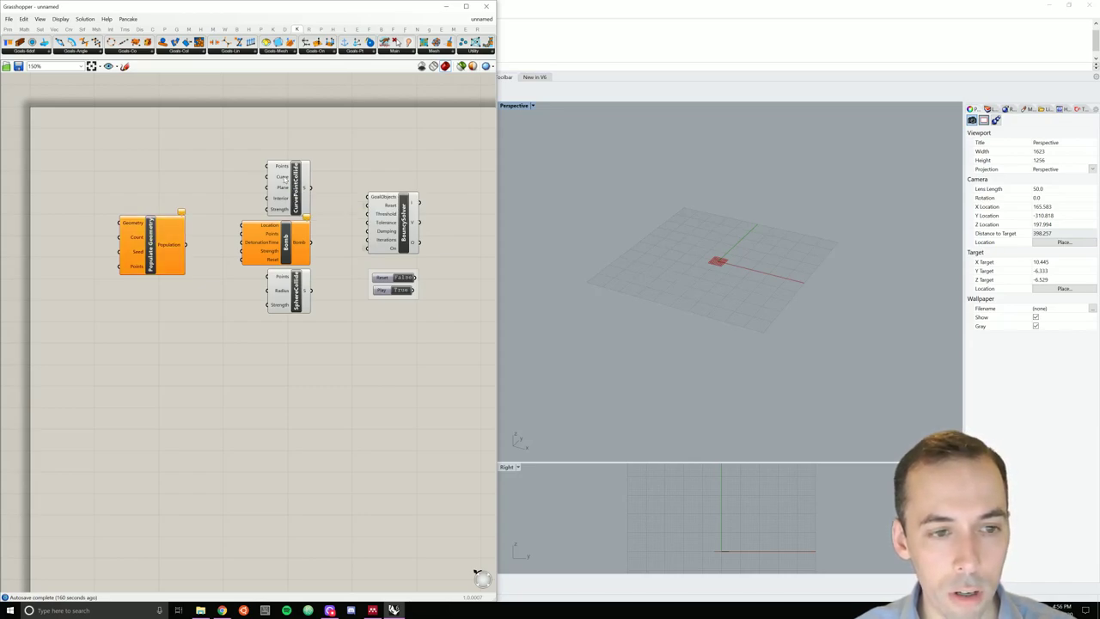
Step: Place a Circle component with Plane and Radius inputs above Populate Geometry
{"action": "double_click", "coordinate": [183, 170]}
{"action": "type", "text": "cir"}
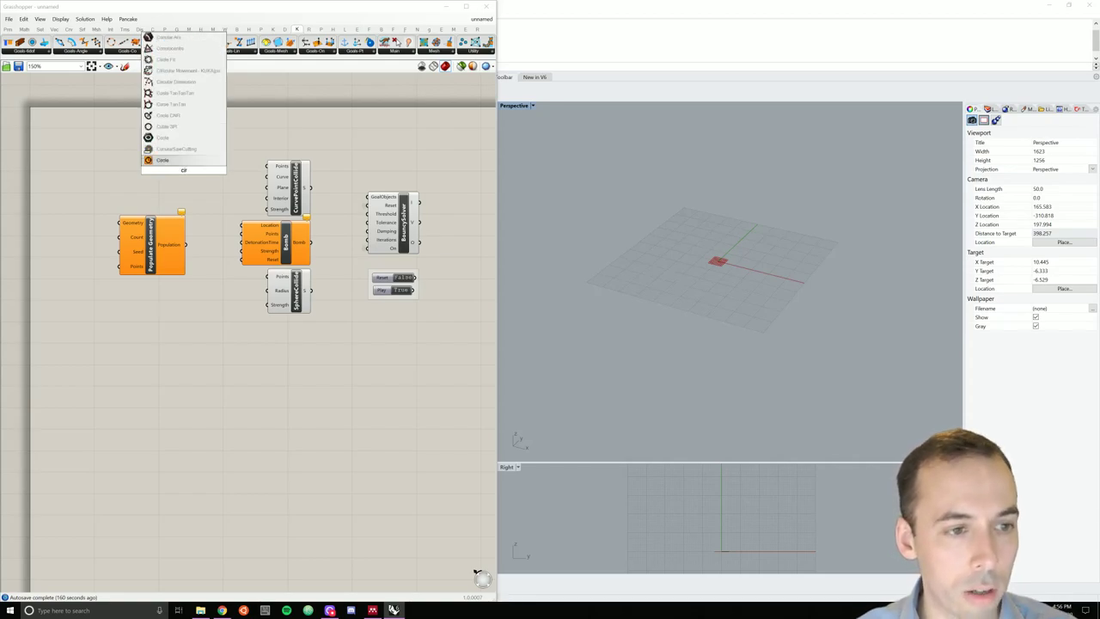
{"action": "left_click", "coordinate": [160, 161]}
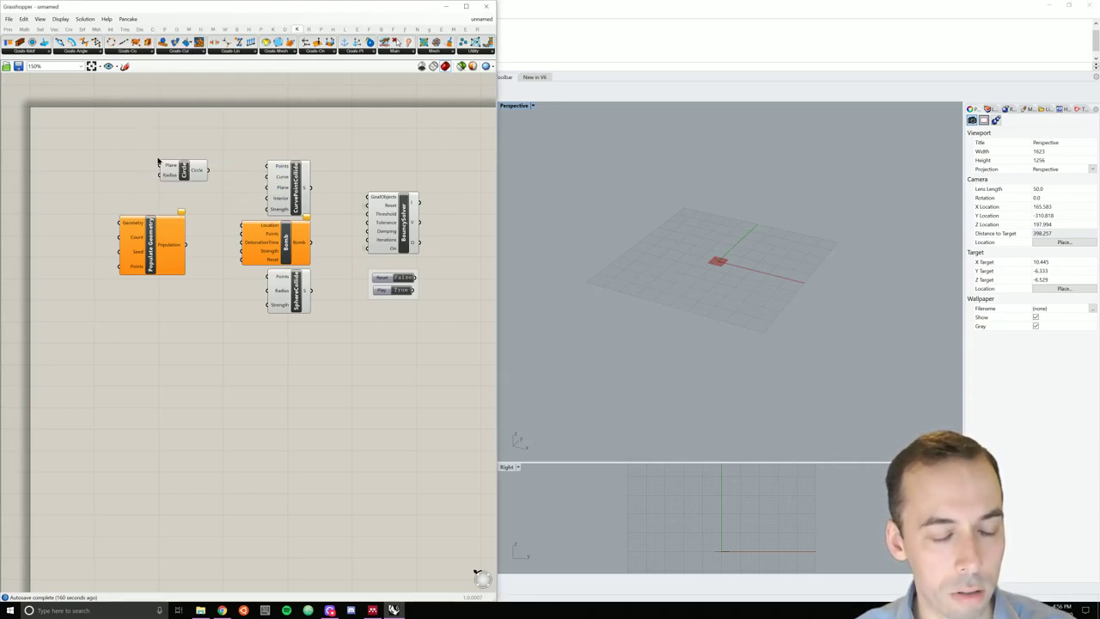
{"action": "left_click_drag", "start_coordinate": [181, 165], "coordinate": [136, 160]}
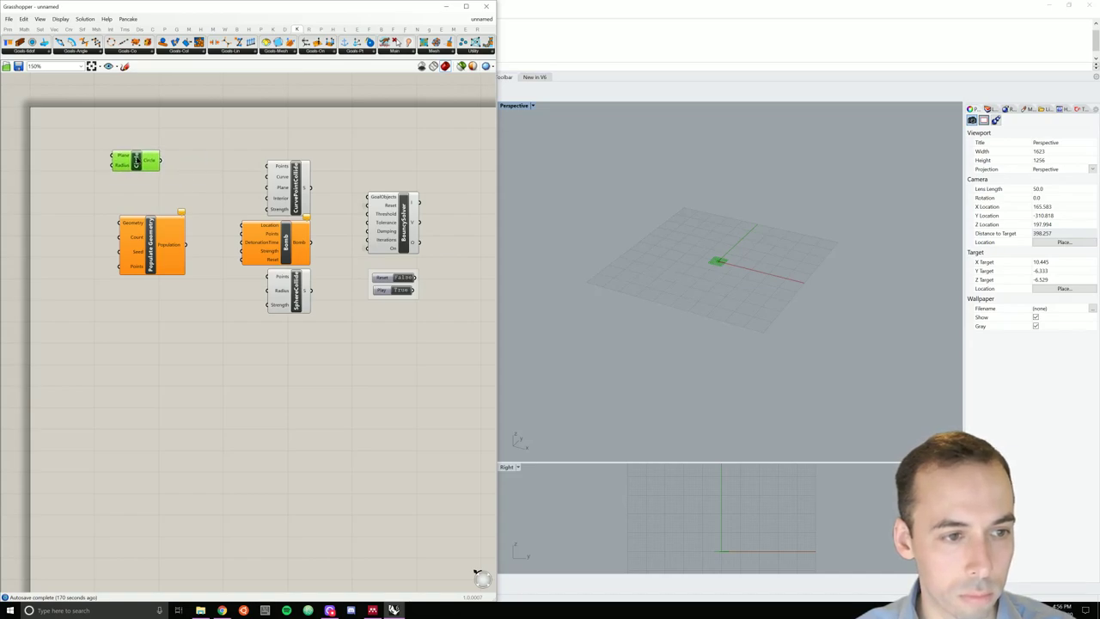
Step: Place a Number Slider next to the Circle component's Radius input
{"action": "left_click", "coordinate": [84, 171]}
{"action": "double_click", "coordinate": [83, 171]}
{"action": "type", "text": "nu"}
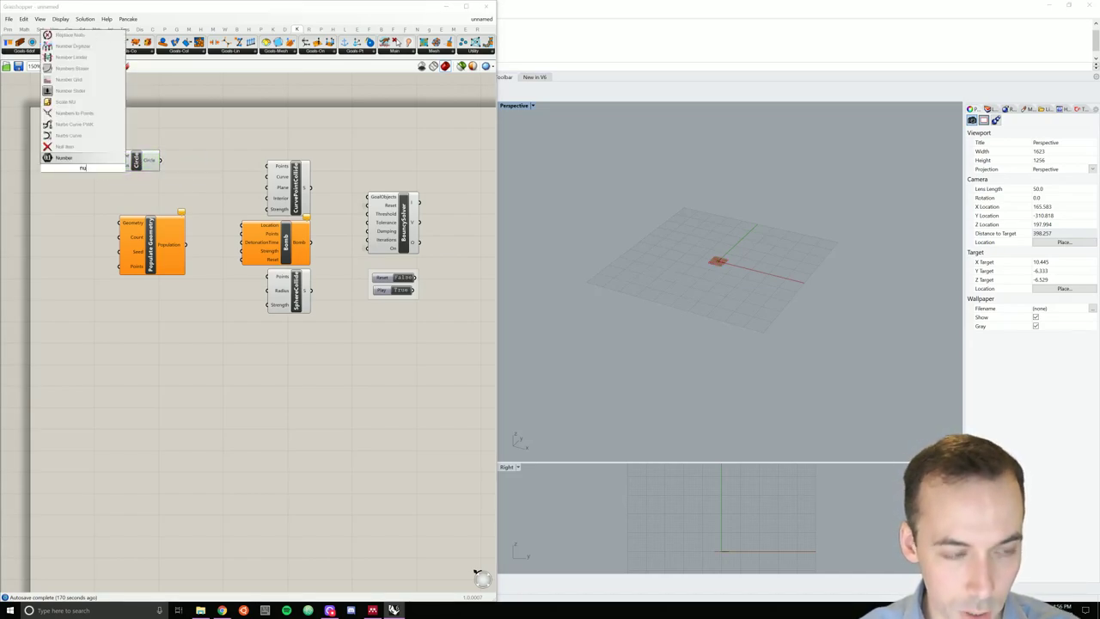
{"action": "key", "text": "Up"}
{"action": "key", "text": "Up"}
{"action": "key", "text": "Up"}
{"action": "key", "text": "Up"}
{"action": "key", "text": "Up"}
{"action": "key", "text": "Up"}
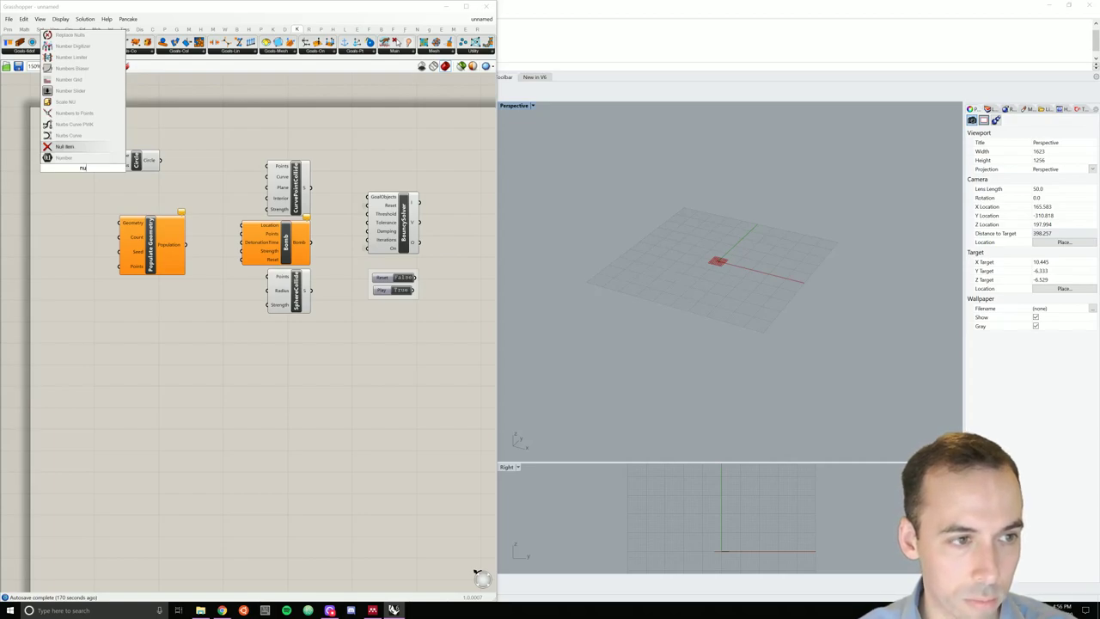
{"action": "key", "text": "Return"}
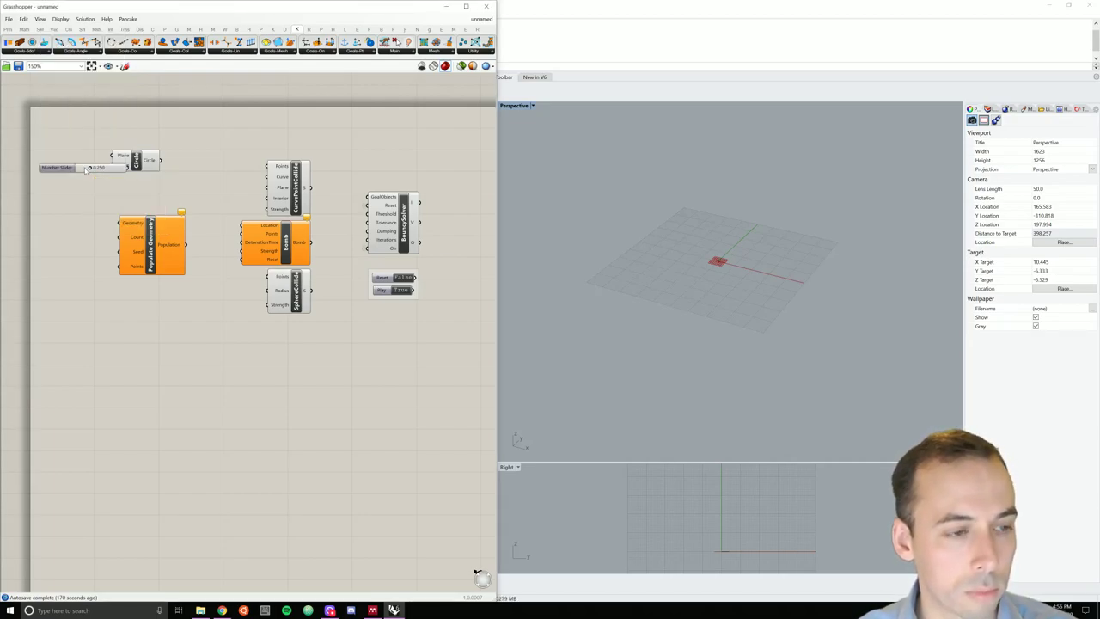
Step: Rename the number slider beside the Circle component as Radius
{"action": "left_click", "coordinate": [59, 169]}
{"action": "right_click", "coordinate": [60, 171]}
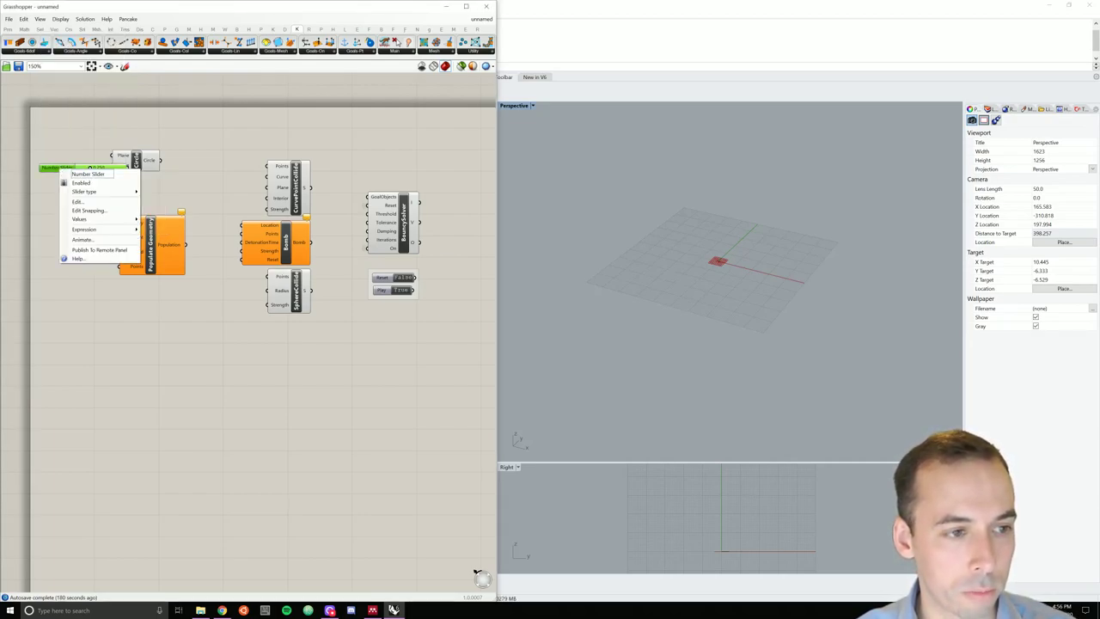
{"action": "key", "text": "ctrl+a"}
{"action": "type", "text": "Radius"}
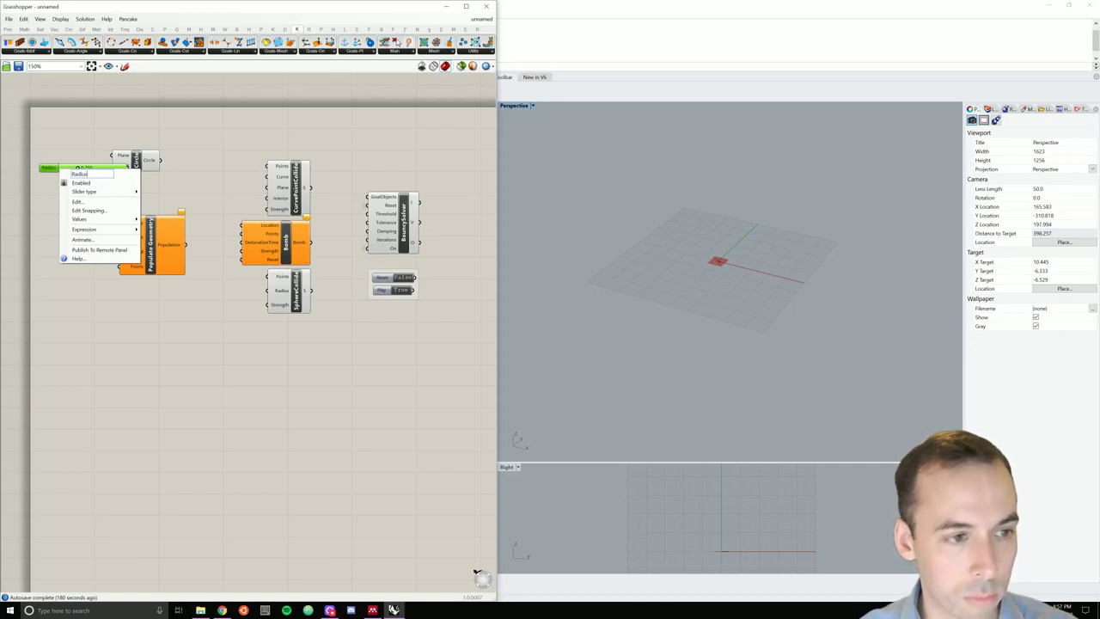
{"action": "left_click", "coordinate": [50, 172]}
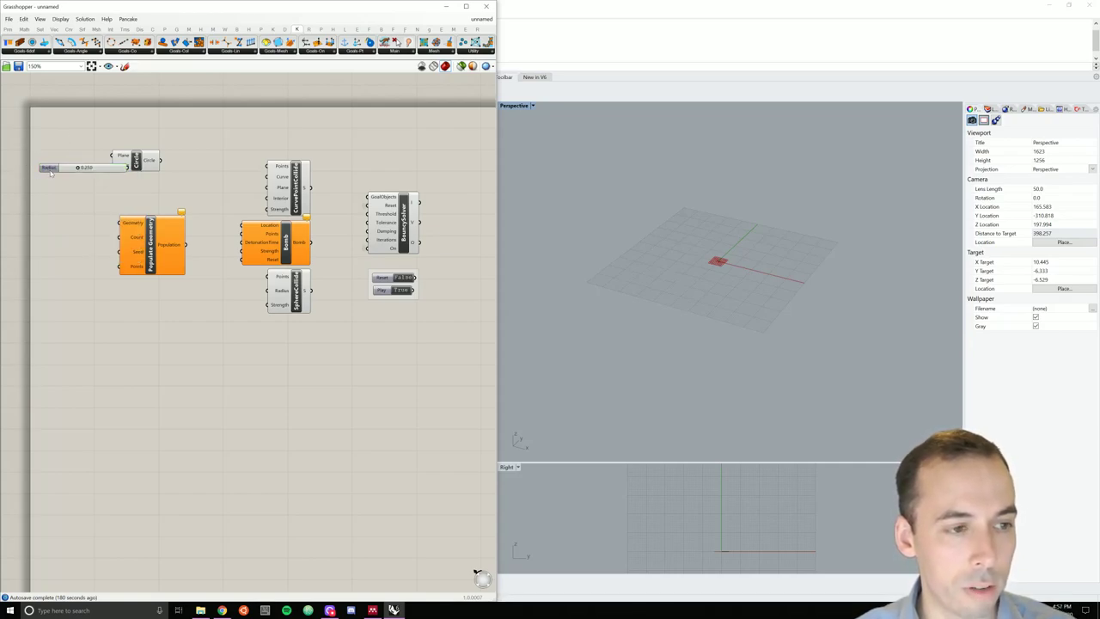
Step: Configure the Radius slider for integers with a maximum of 64 and a value of 36
{"action": "double_click", "coordinate": [51, 173]}
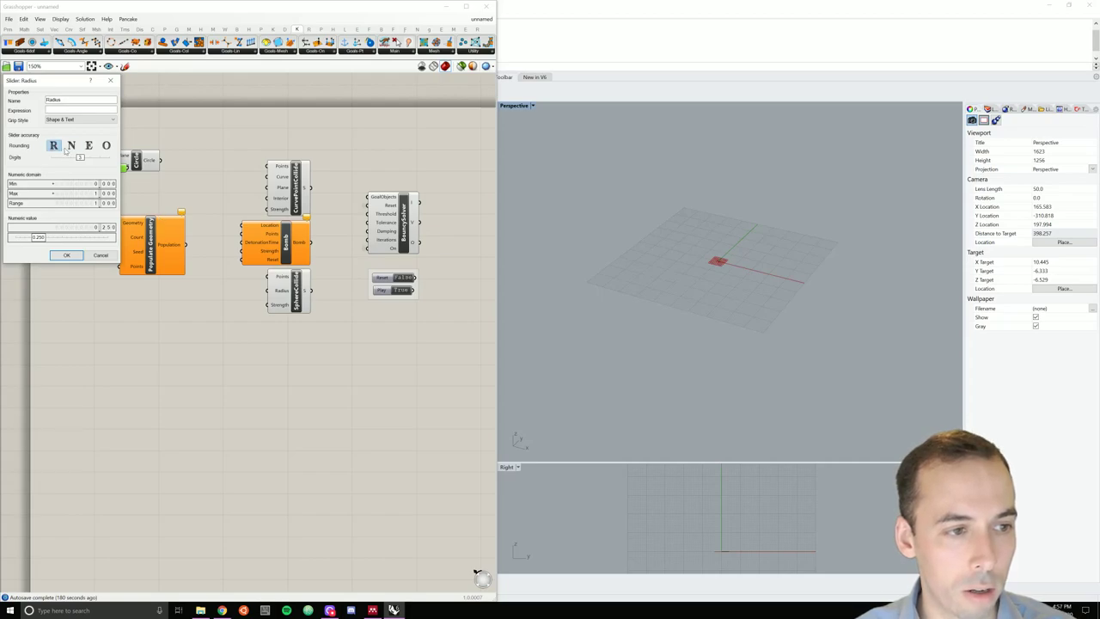
{"action": "left_click", "coordinate": [70, 146]}
{"action": "left_click", "coordinate": [110, 194]}
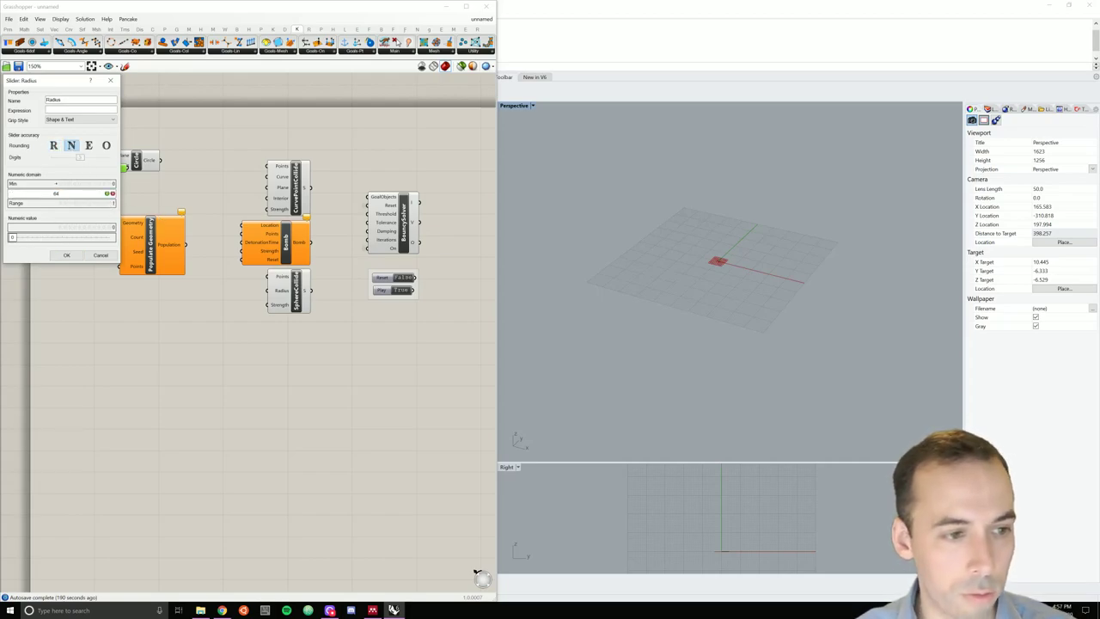
{"action": "left_click", "coordinate": [107, 193]}
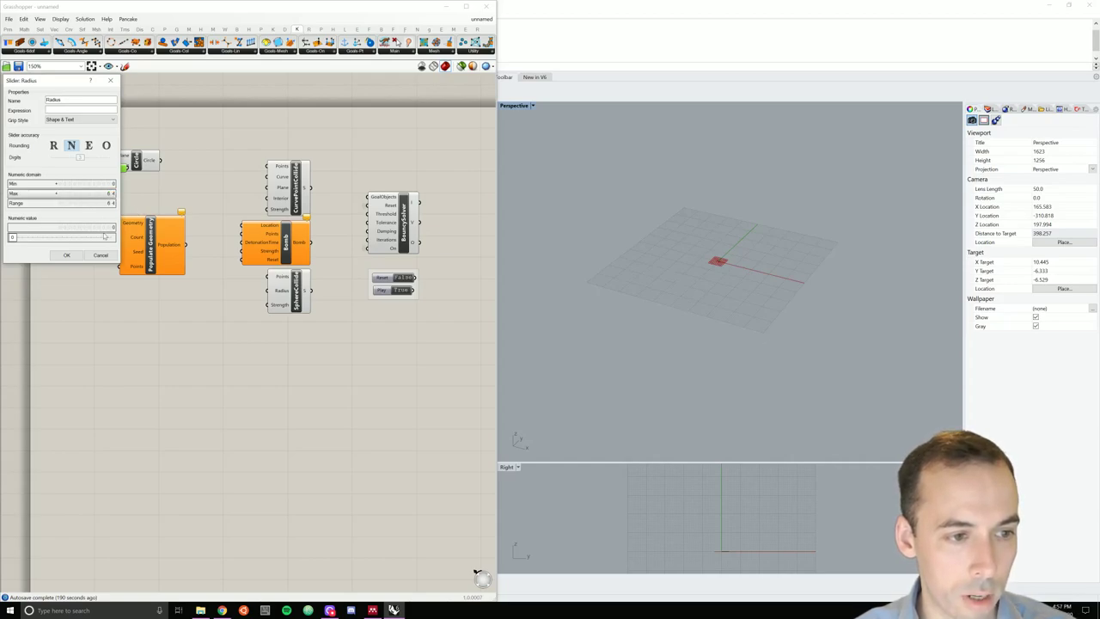
{"action": "left_click", "coordinate": [105, 238]}
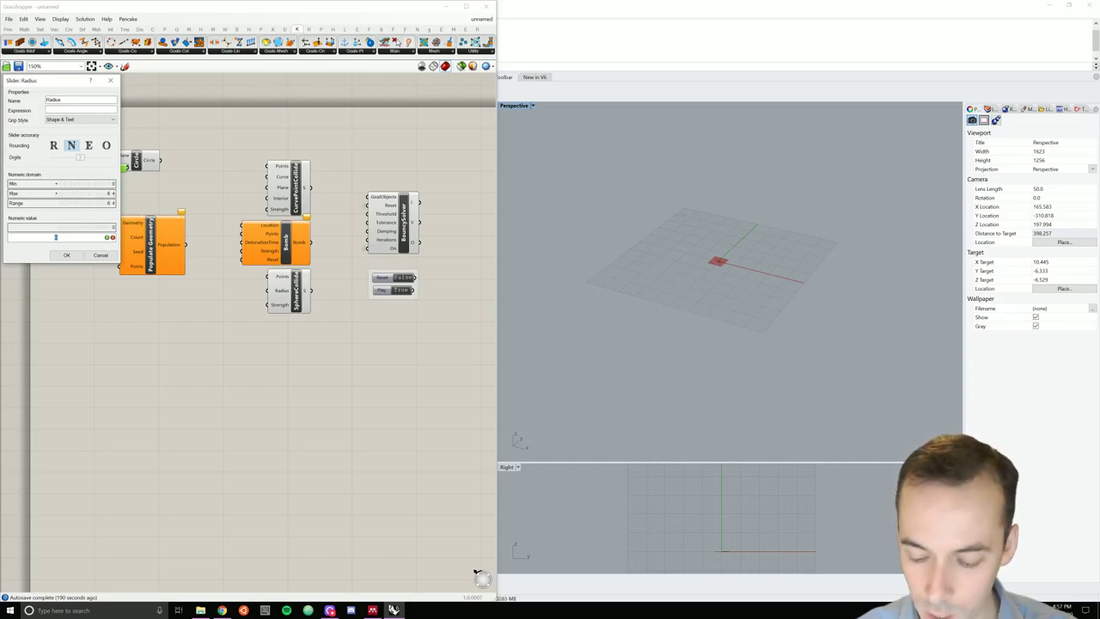
{"action": "left_click", "coordinate": [107, 237]}
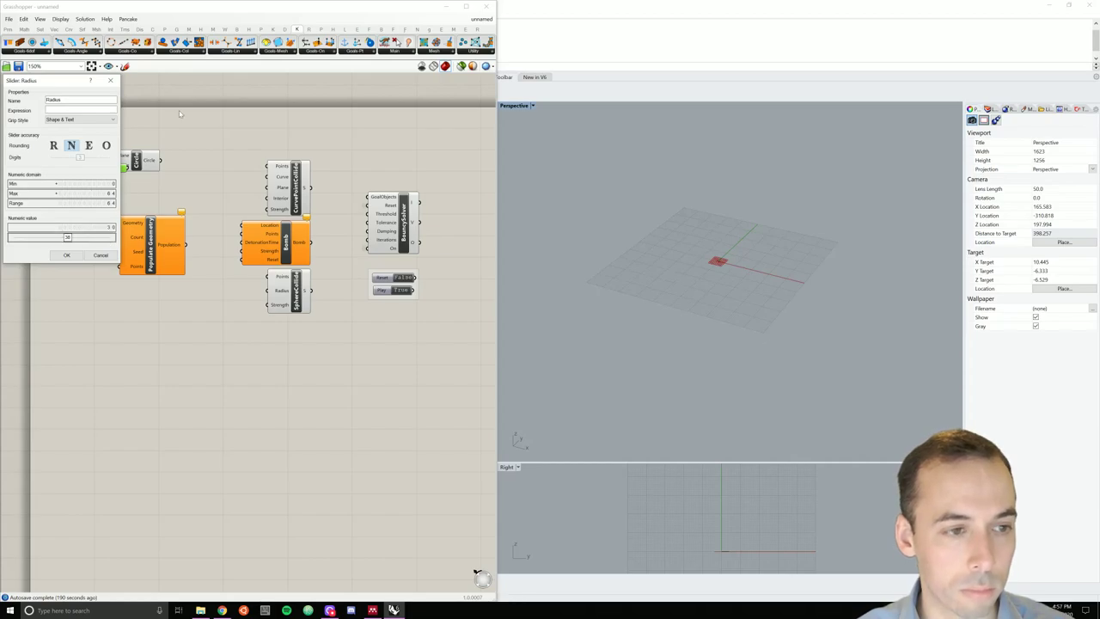
{"action": "left_click", "coordinate": [67, 255]}
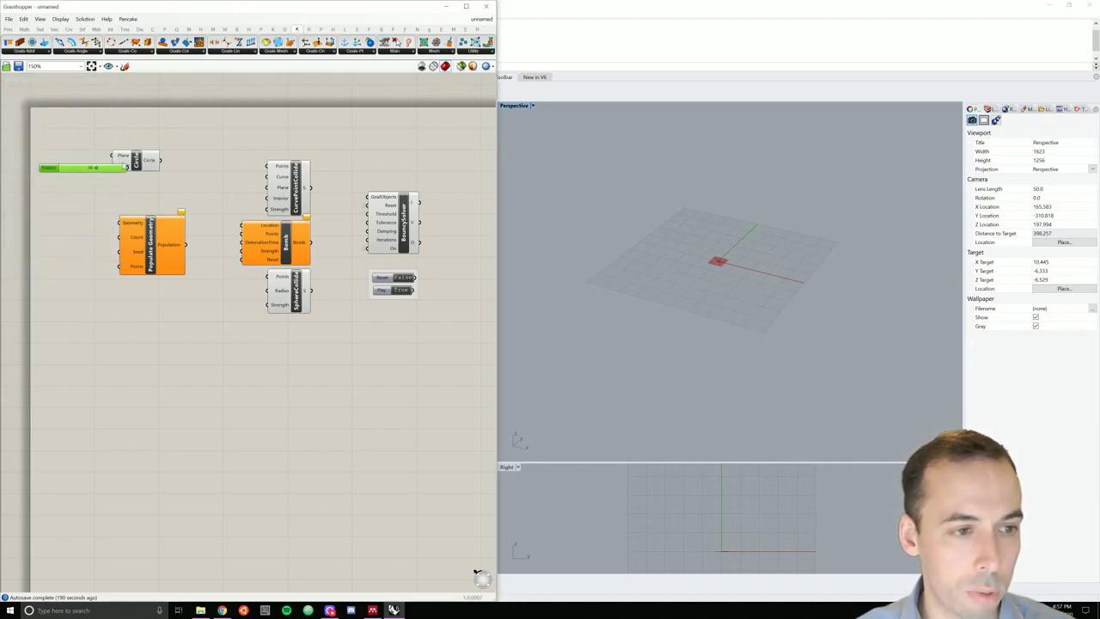
Step: Connect the Radius slider to the Circle's Radius input and move the goals, solver and toggles farther away from Populate Geometry
{"action": "mouse_move", "coordinate": [139, 160]}
{"action": "left_mouse_down"}
{"action": "mouse_move", "coordinate": [176, 165]}
{"action": "mouse_move", "coordinate": [133, 172]}
{"action": "mouse_move", "coordinate": [141, 167]}
{"action": "left_mouse_up"}
{"action": "left_click", "coordinate": [248, 172]}
{"action": "left_click_drag", "start_coordinate": [248, 173], "coordinate": [426, 311]}
{"action": "scroll", "coordinate": [354, 272], "scroll_direction": "down", "scroll_amount": 3}
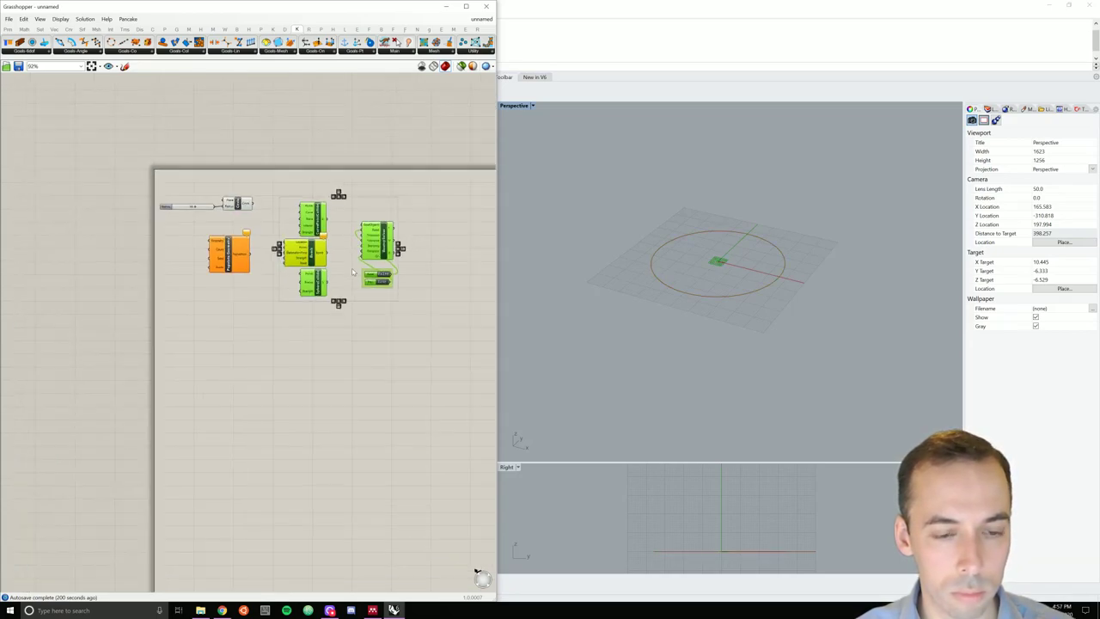
{"action": "left_click_drag", "start_coordinate": [323, 262], "coordinate": [388, 254]}
Step: Align the Circle component with its slider and move Populate Geometry closer to the goal components
{"action": "left_click", "coordinate": [238, 203]}
{"action": "scroll", "coordinate": [239, 203], "scroll_direction": "up", "scroll_amount": 4}
{"action": "left_click_drag", "start_coordinate": [240, 209], "coordinate": [242, 209]}
{"action": "left_click", "coordinate": [290, 263]}
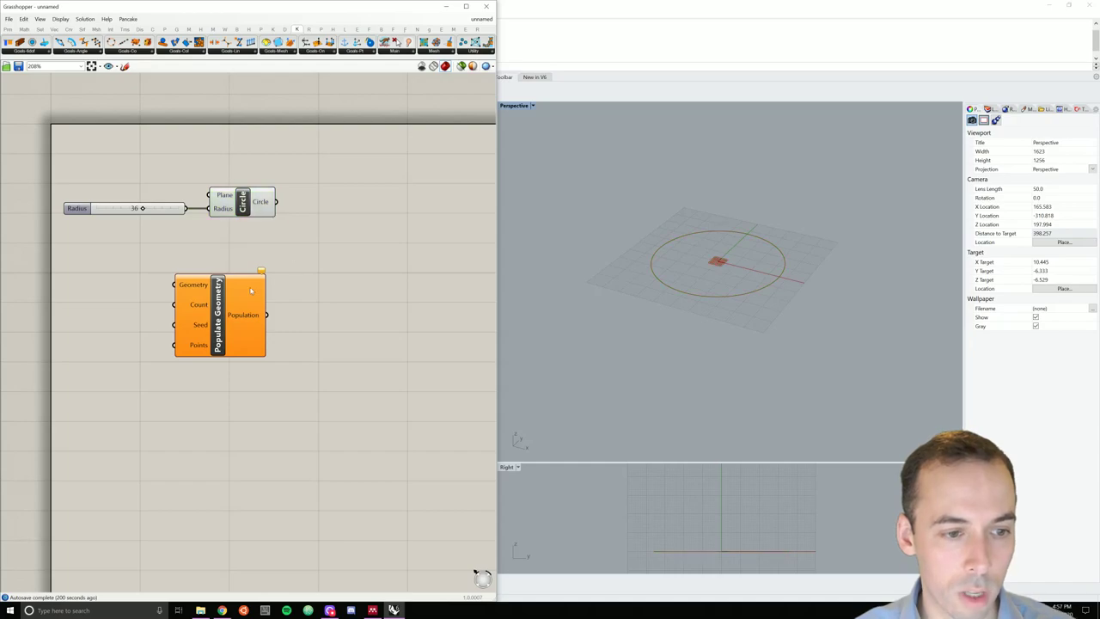
{"action": "left_click_drag", "start_coordinate": [223, 325], "coordinate": [423, 305]}
{"action": "left_click", "coordinate": [346, 341]}
{"action": "scroll", "coordinate": [214, 341], "scroll_direction": "down", "scroll_amount": 3}
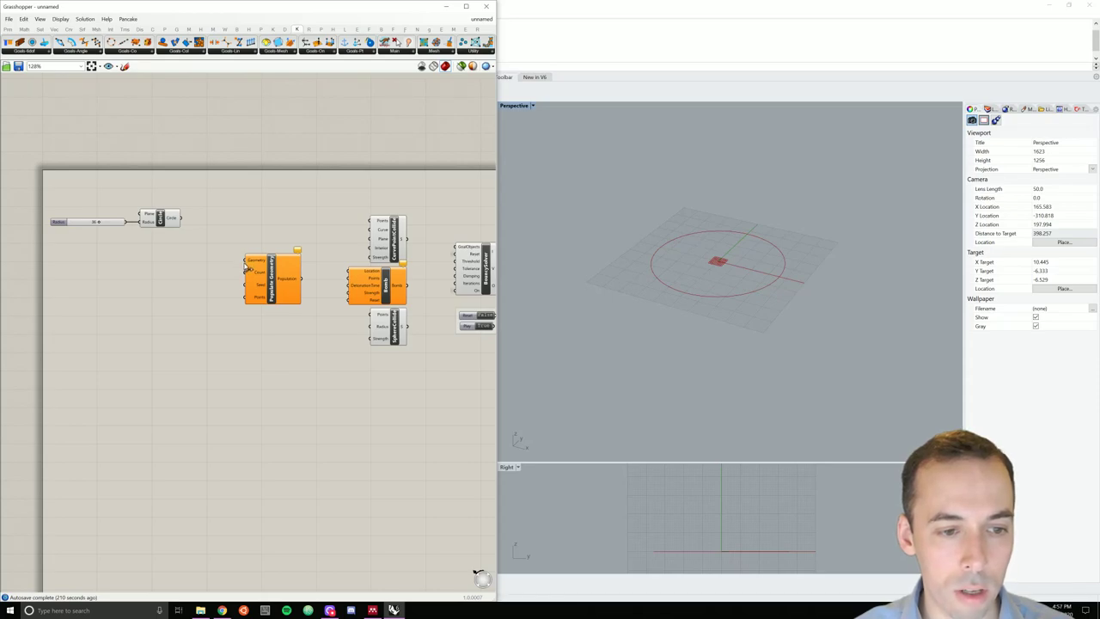
Step: Place a Boundary Surfaces component before Populate Geometry and connect the Circle output to its Edges input
{"action": "scroll", "coordinate": [224, 261], "scroll_direction": "up", "scroll_amount": 2}
{"action": "double_click", "coordinate": [184, 281]}
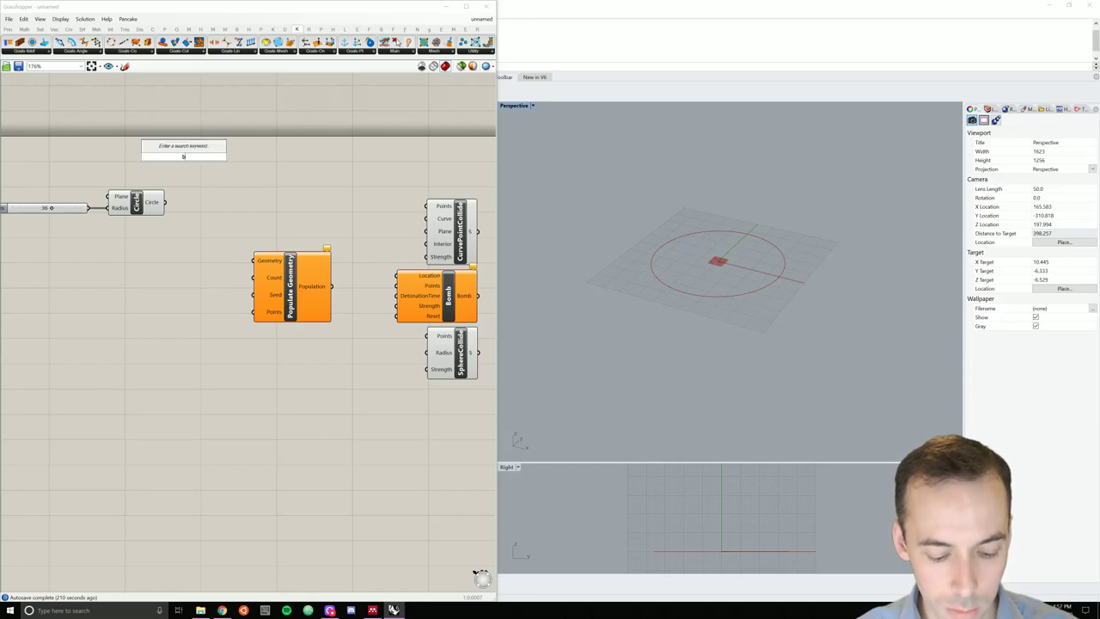
{"action": "type", "text": "boun"}
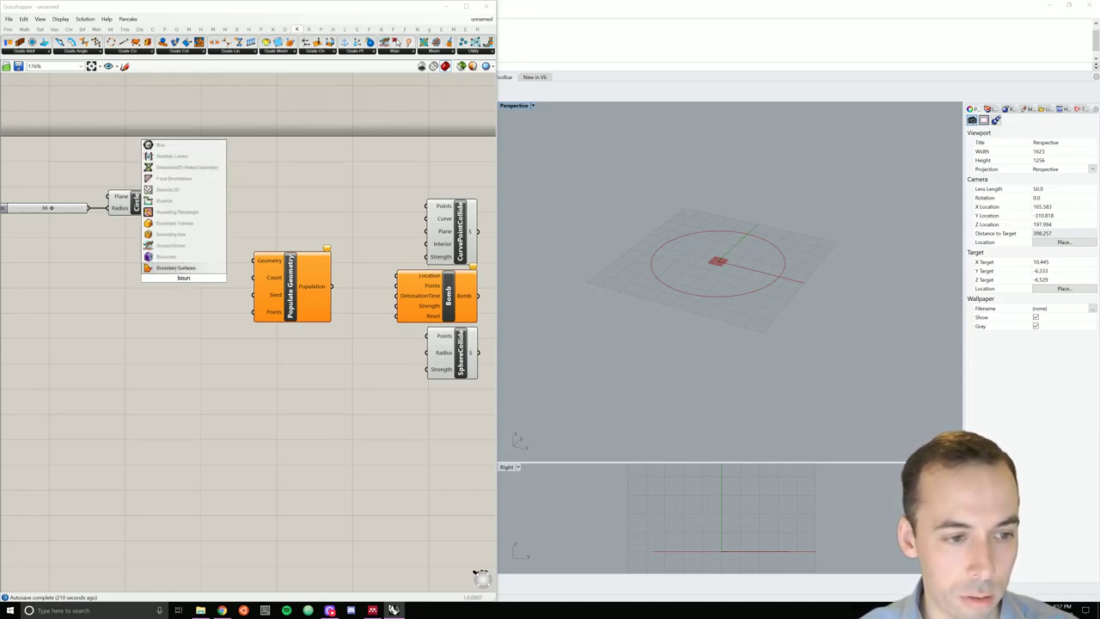
{"action": "key", "text": "Return"}
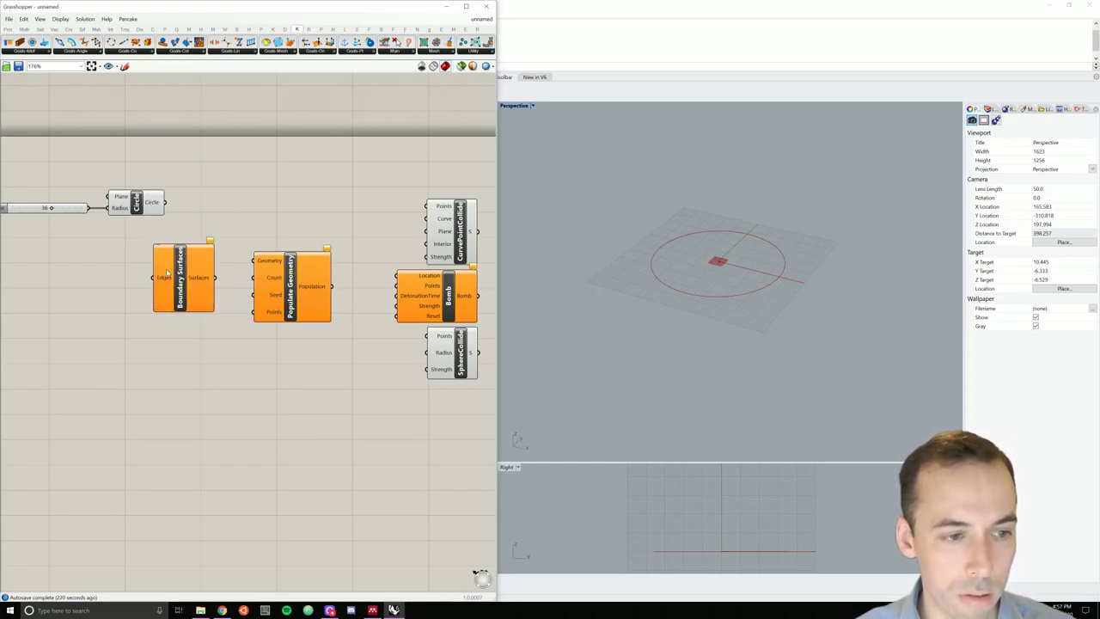
{"action": "left_click_drag", "start_coordinate": [168, 207], "coordinate": [153, 276]}
{"action": "scroll", "coordinate": [251, 246], "scroll_direction": "down", "scroll_amount": 4}
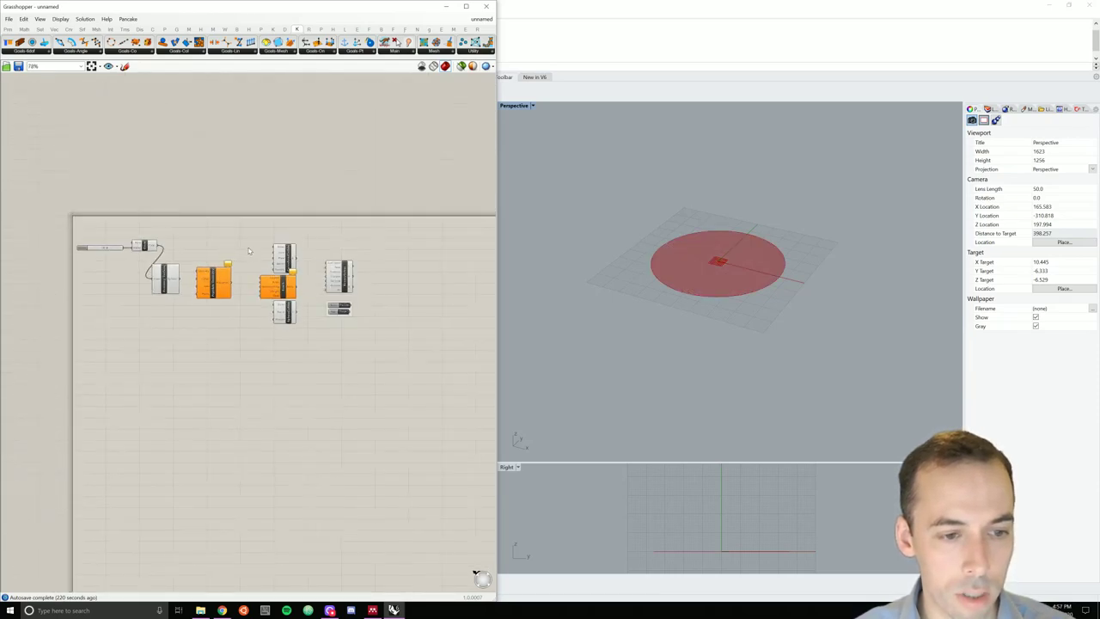
Step: Shift Boundary Surfaces and the downstream components away from the Circle, and connect Surfaces to Populate Geometry's Geometry input
{"action": "left_click_drag", "start_coordinate": [335, 274], "coordinate": [169, 334]}
{"action": "left_click_drag", "start_coordinate": [170, 281], "coordinate": [195, 273]}
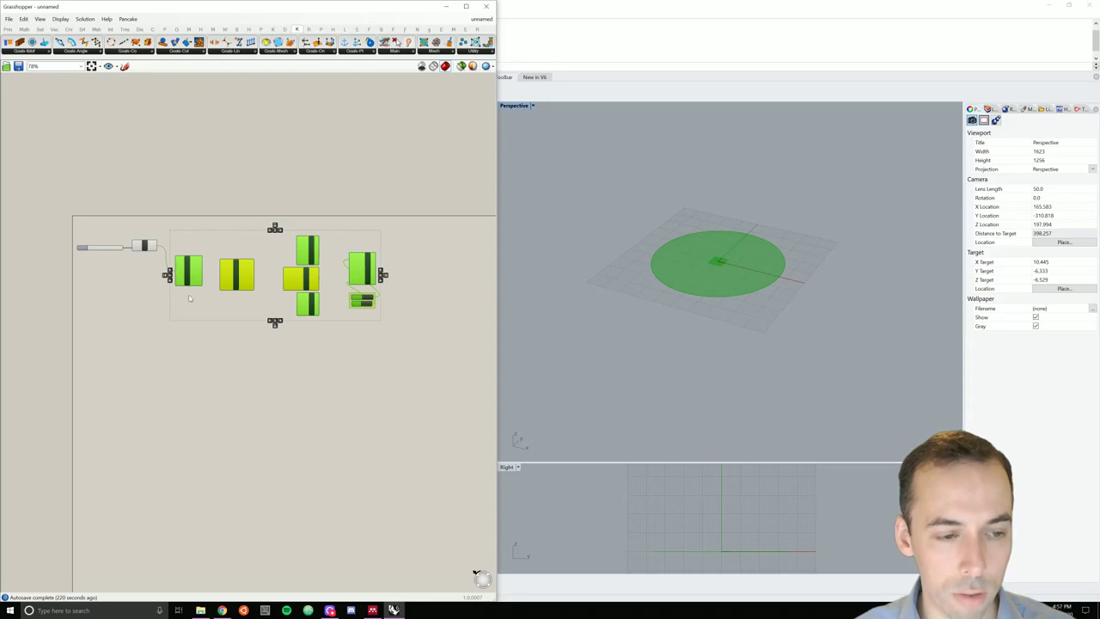
{"action": "left_click", "coordinate": [191, 328]}
{"action": "scroll", "coordinate": [194, 275], "scroll_direction": "up", "scroll_amount": 4}
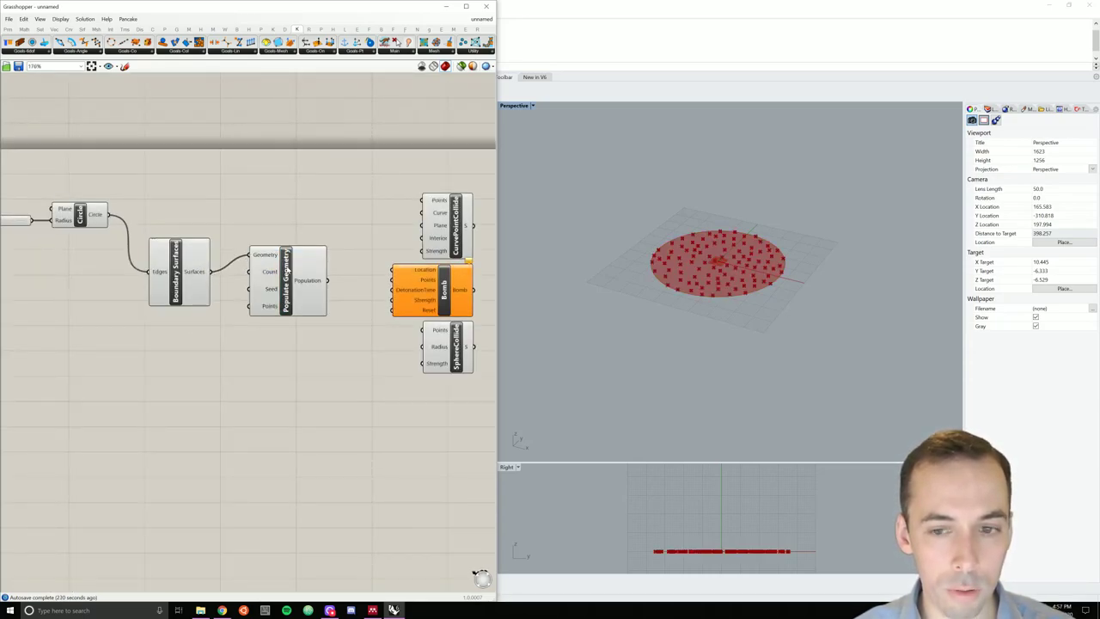
{"action": "left_click_drag", "start_coordinate": [291, 270], "coordinate": [311, 288]}
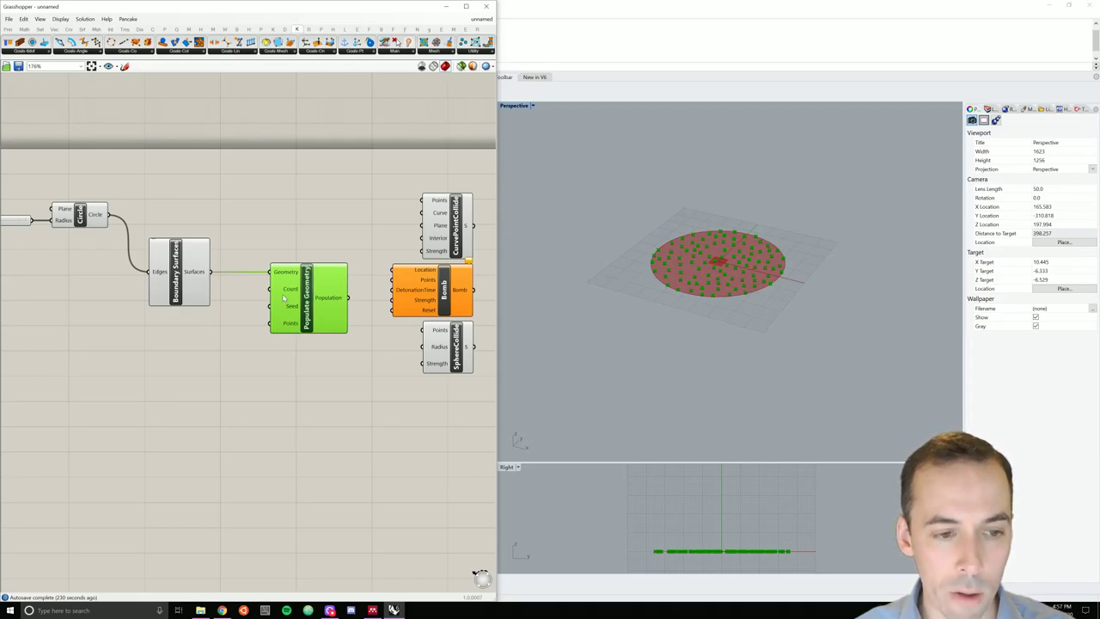
Step: Duplicate the Radius slider, place the copy below it, and rename the copy Count
{"action": "right_click_drag", "start_coordinate": [186, 327], "coordinate": [267, 306]}
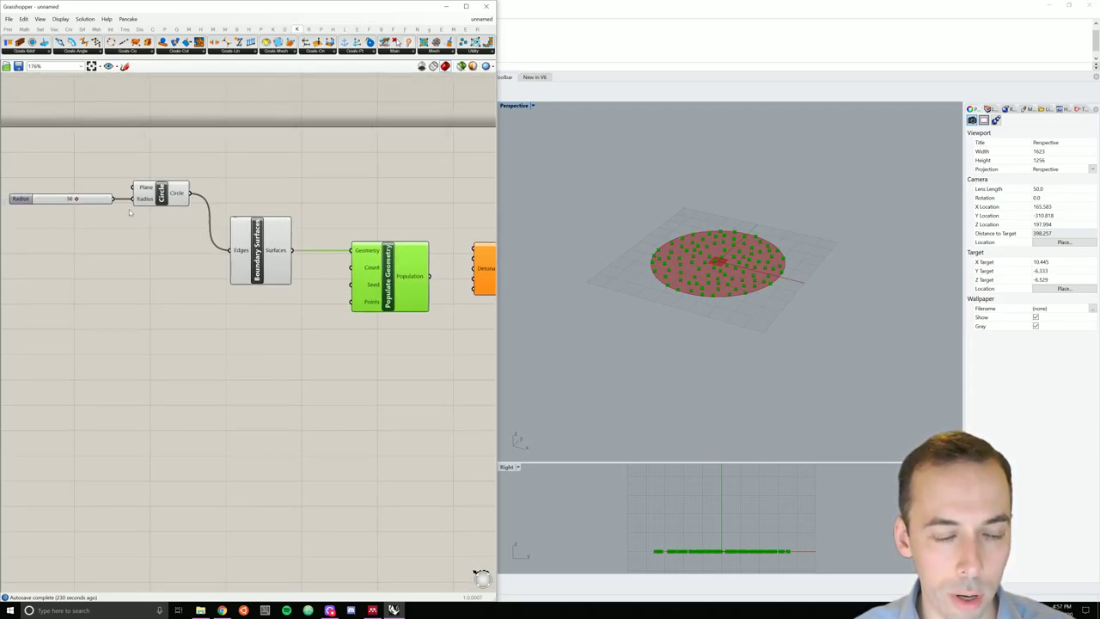
{"action": "left_click", "coordinate": [99, 199]}
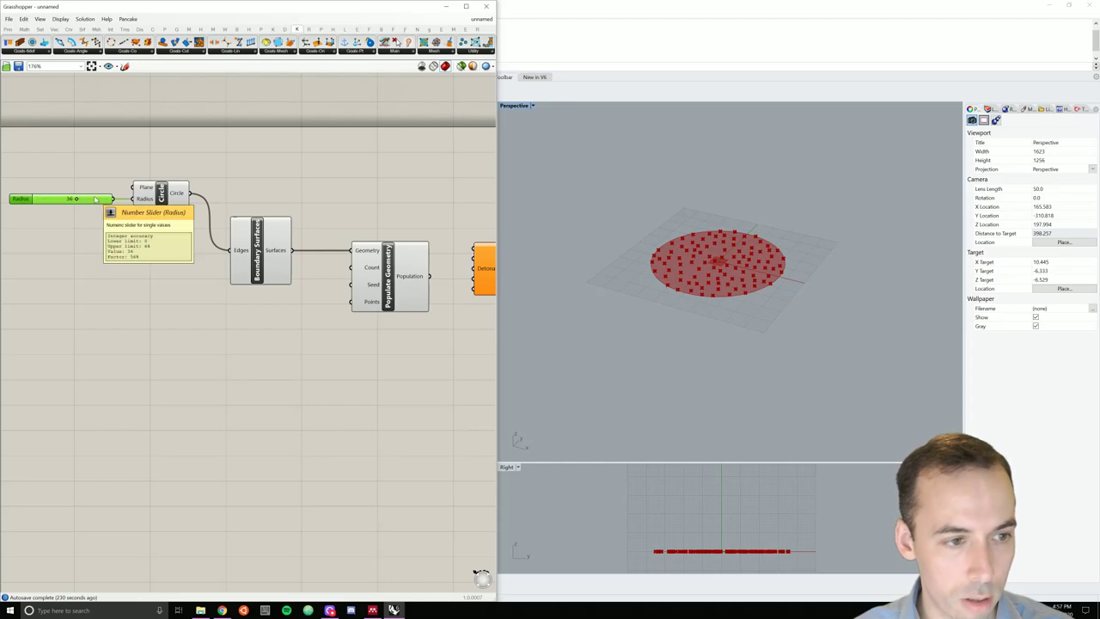
{"action": "key", "text": "ctrl+c"}
{"action": "key", "text": "ctrl+v"}
{"action": "left_click_drag", "start_coordinate": [94, 205], "coordinate": [84, 308]}
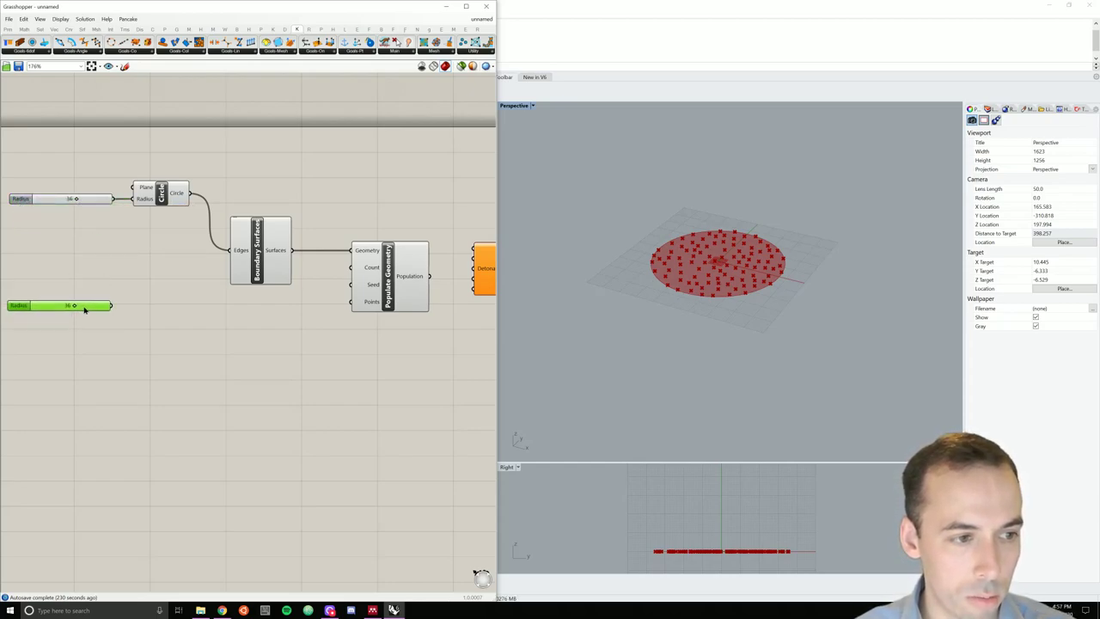
{"action": "right_click", "coordinate": [19, 308]}
{"action": "type", "text": "C"}
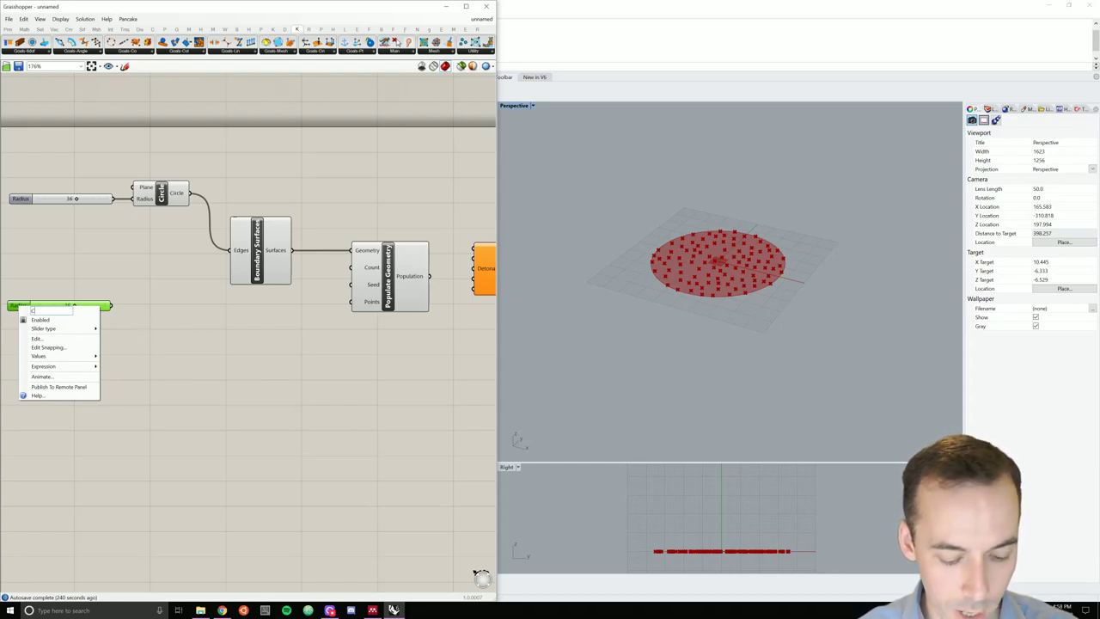
{"action": "type", "text": "ount"}
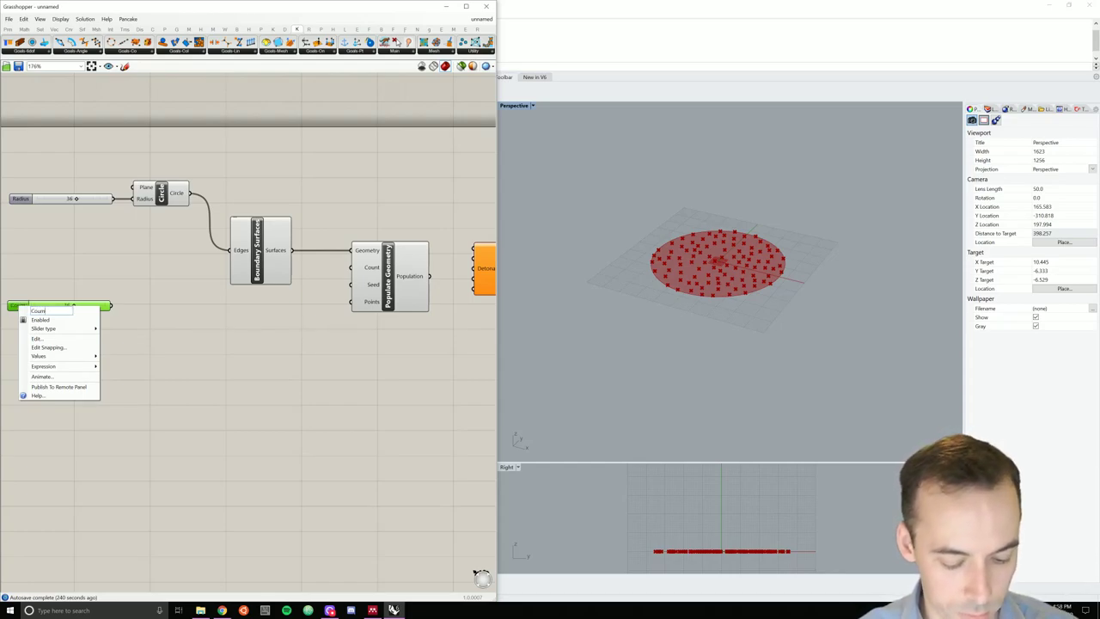
Step: Set the Count slider's maximum to 360 and its value to 90
{"action": "left_click", "coordinate": [74, 339]}
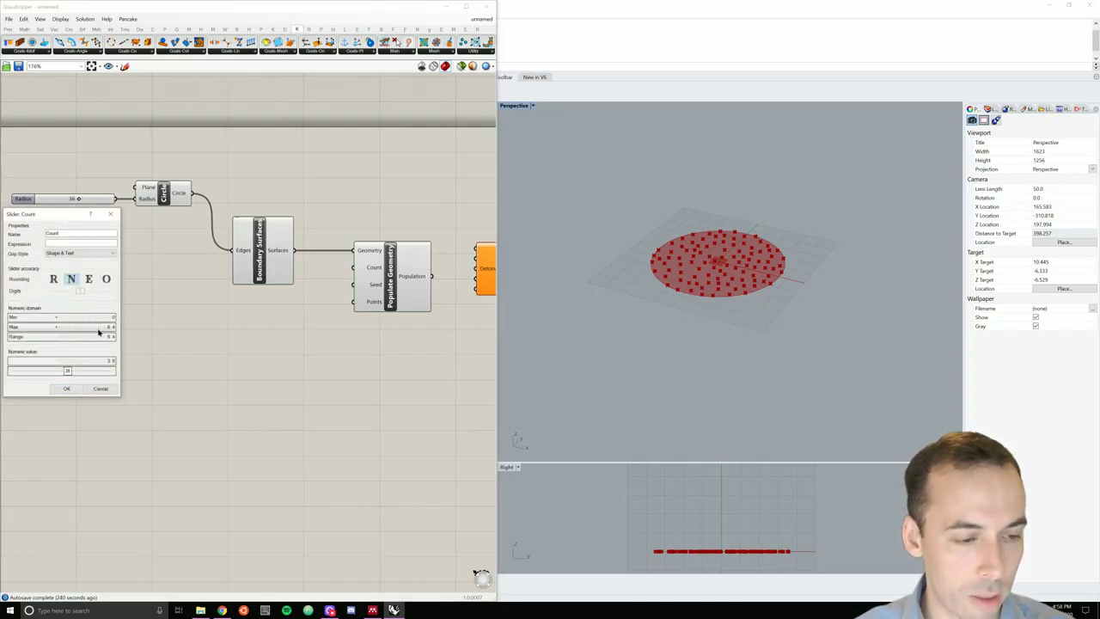
{"action": "double_click", "coordinate": [99, 328]}
{"action": "type", "text": "300"}
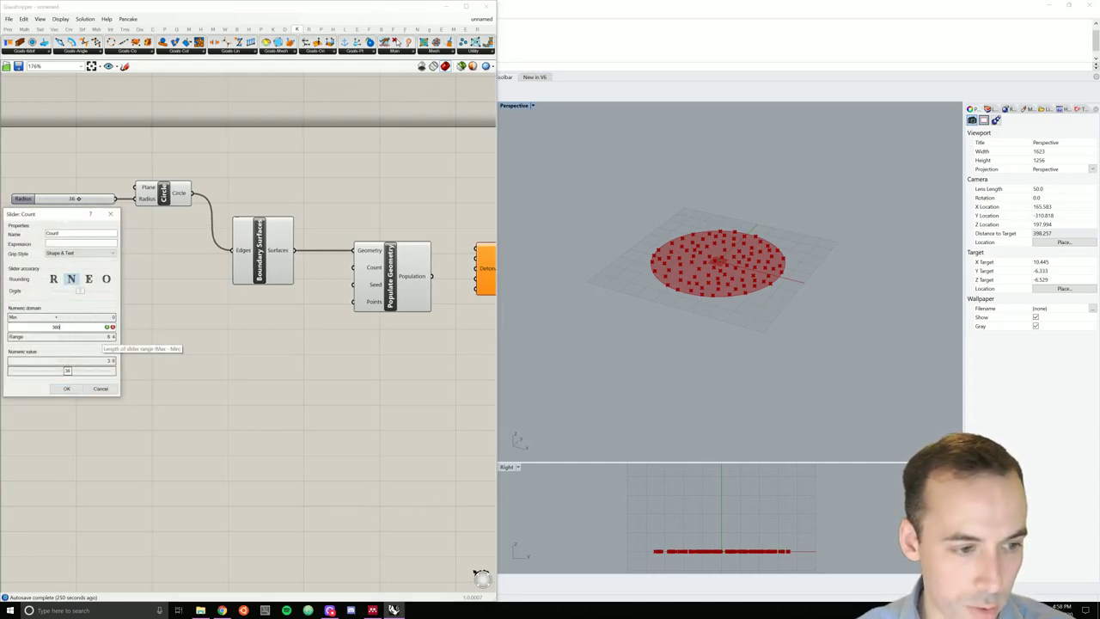
{"action": "left_click", "coordinate": [107, 326]}
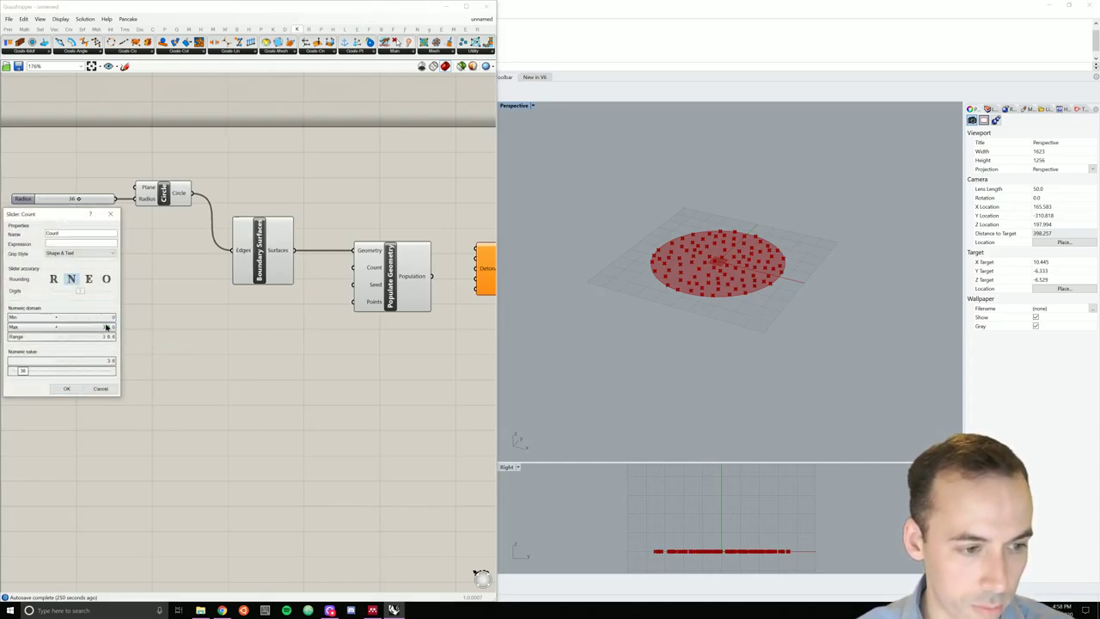
{"action": "double_click", "coordinate": [56, 371]}
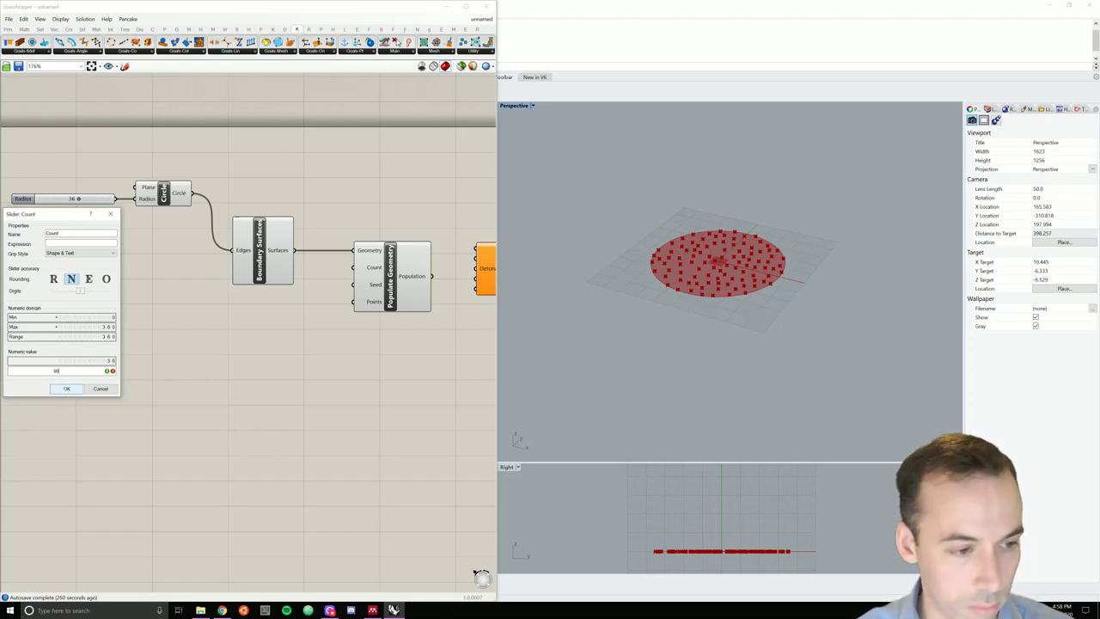
{"action": "left_click", "coordinate": [66, 389]}
{"action": "left_click", "coordinate": [152, 295]}
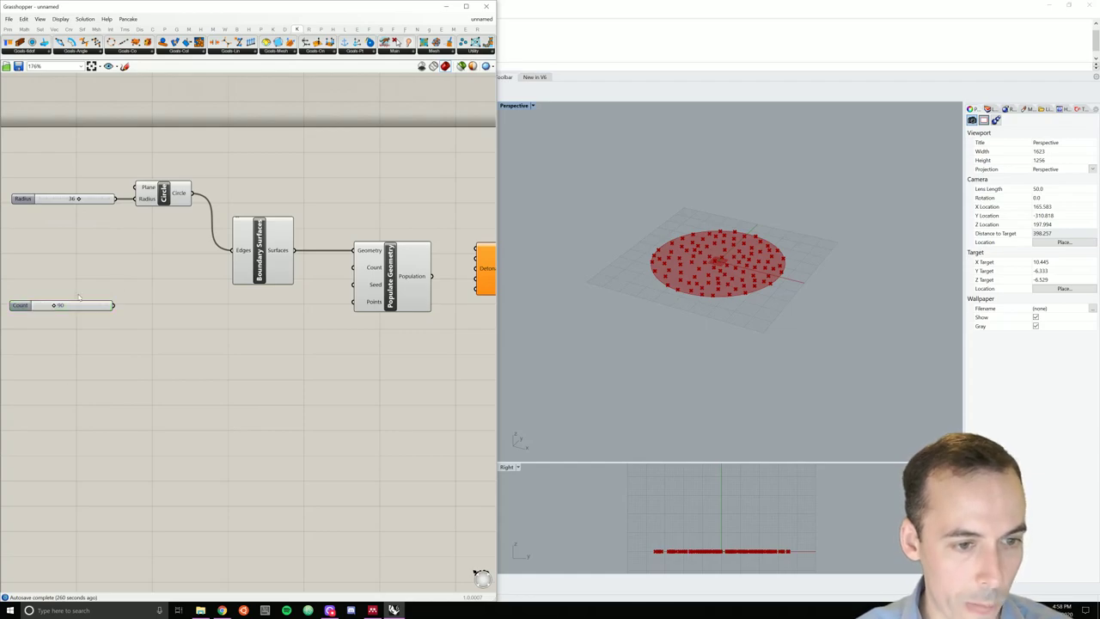
Step: Connect the Count slider to Populate Geometry's Count input and insert a relay on the wire
{"action": "left_click_drag", "start_coordinate": [75, 312], "coordinate": [260, 307]}
{"action": "double_click", "coordinate": [332, 270]}
{"action": "scroll", "coordinate": [258, 306], "scroll_direction": "down", "scroll_amount": 4}
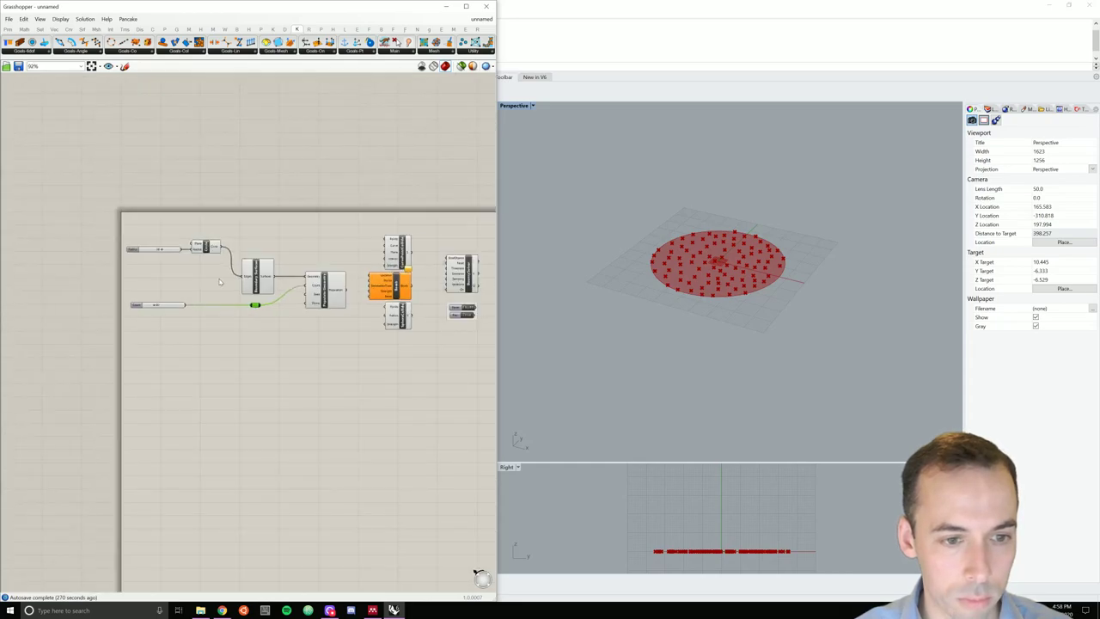
{"action": "left_click", "coordinate": [361, 388]}
Step: Connect the Circle output to CurvePointCollide's Curve input and the Population output to its Points input
{"action": "left_click", "coordinate": [726, 283]}
{"action": "mouse_move", "coordinate": [726, 286]}
{"action": "right_mouse_down"}
{"action": "mouse_move", "coordinate": [721, 258]}
{"action": "mouse_move", "coordinate": [718, 271]}
{"action": "right_mouse_up"}
{"action": "scroll", "coordinate": [718, 270], "scroll_direction": "up", "scroll_amount": 5}
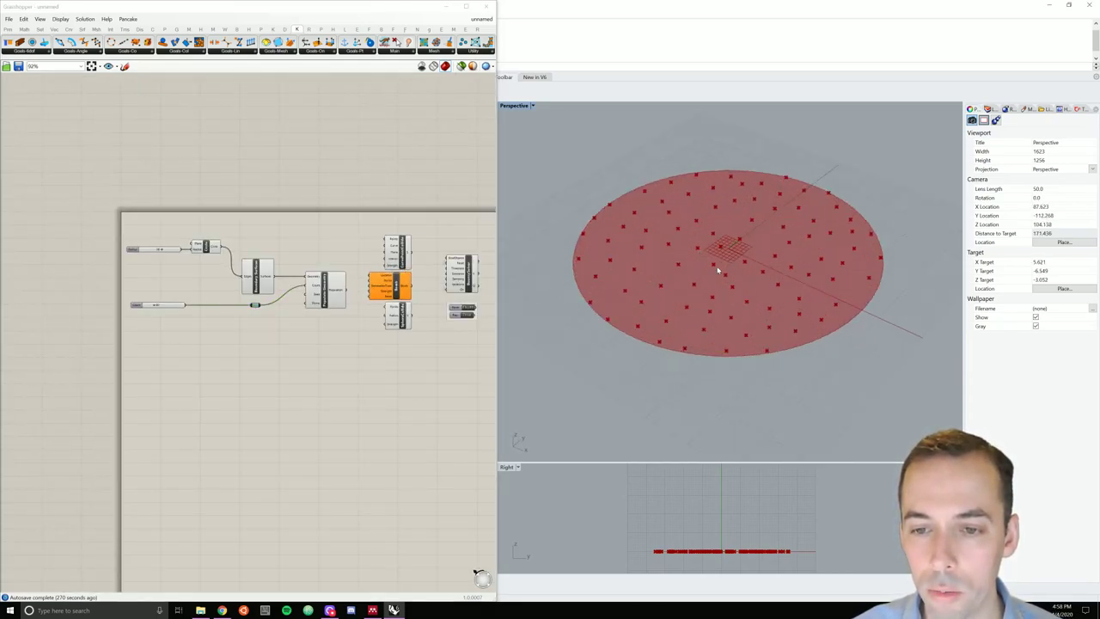
{"action": "scroll", "coordinate": [713, 271], "scroll_direction": "up", "scroll_amount": 2}
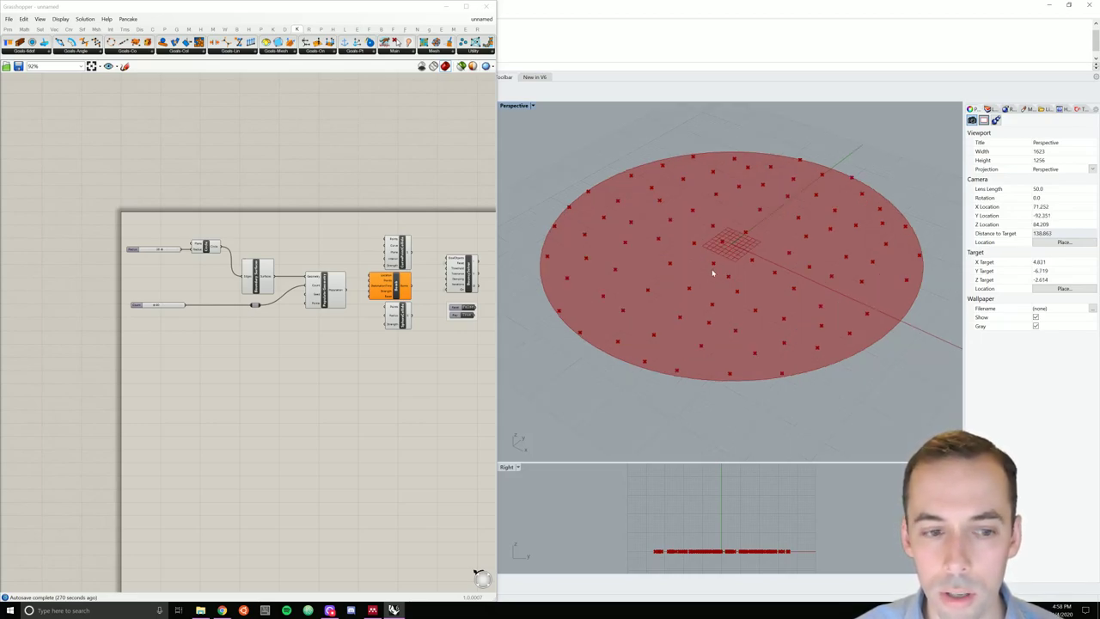
{"action": "right_click_drag", "start_coordinate": [282, 365], "coordinate": [247, 338]}
{"action": "scroll", "coordinate": [323, 230], "scroll_direction": "up", "scroll_amount": 3}
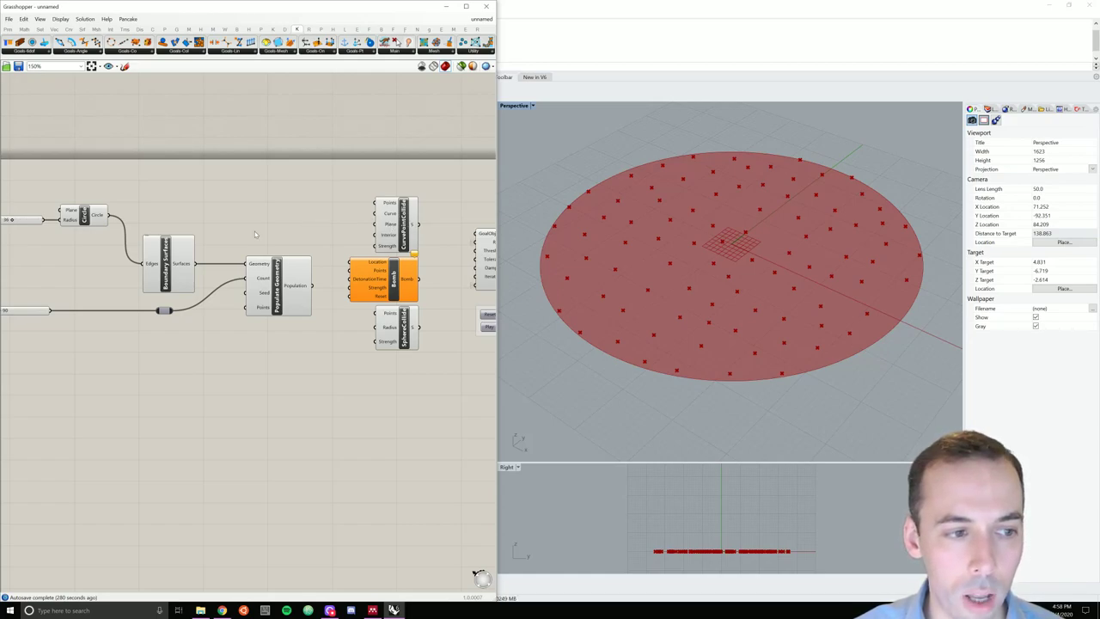
{"action": "left_click_drag", "start_coordinate": [106, 214], "coordinate": [404, 233]}
{"action": "left_click", "coordinate": [404, 227]}
{"action": "left_click_drag", "start_coordinate": [315, 285], "coordinate": [372, 206]}
Step: Turn off the preview of Populate Geometry, the three goal components and Boundary Surfaces
{"action": "right_click_drag", "start_coordinate": [343, 385], "coordinate": [242, 368]}
{"action": "scroll", "coordinate": [231, 363], "scroll_direction": "down", "scroll_amount": 5}
{"action": "scroll", "coordinate": [186, 314], "scroll_direction": "up", "scroll_amount": 4}
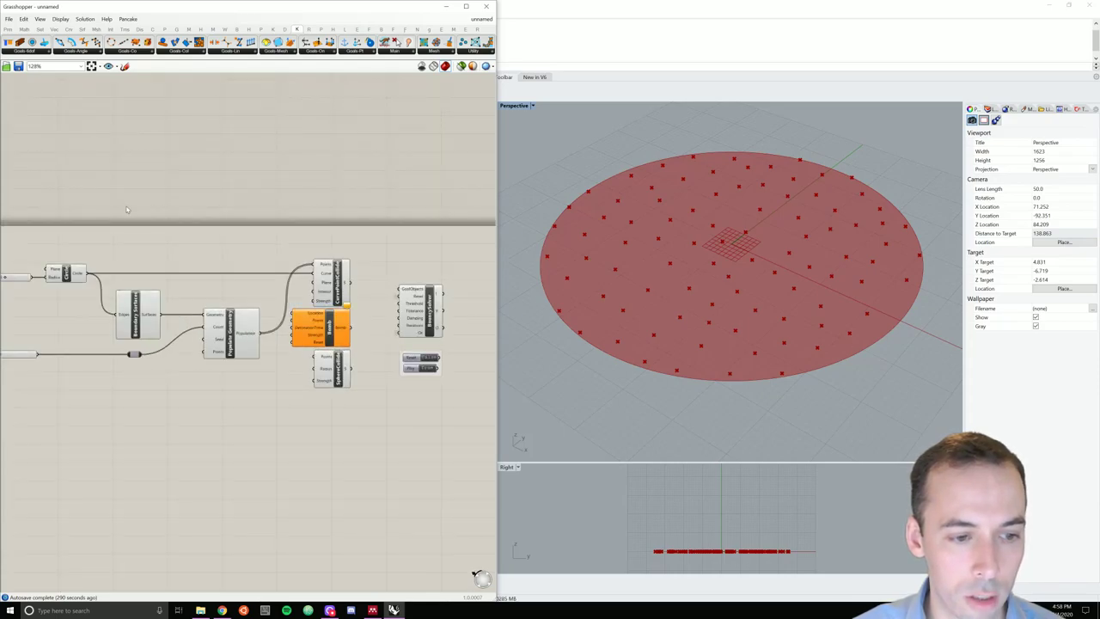
{"action": "left_click_drag", "start_coordinate": [125, 203], "coordinate": [367, 432]}
{"action": "middle_click", "coordinate": [346, 365]}
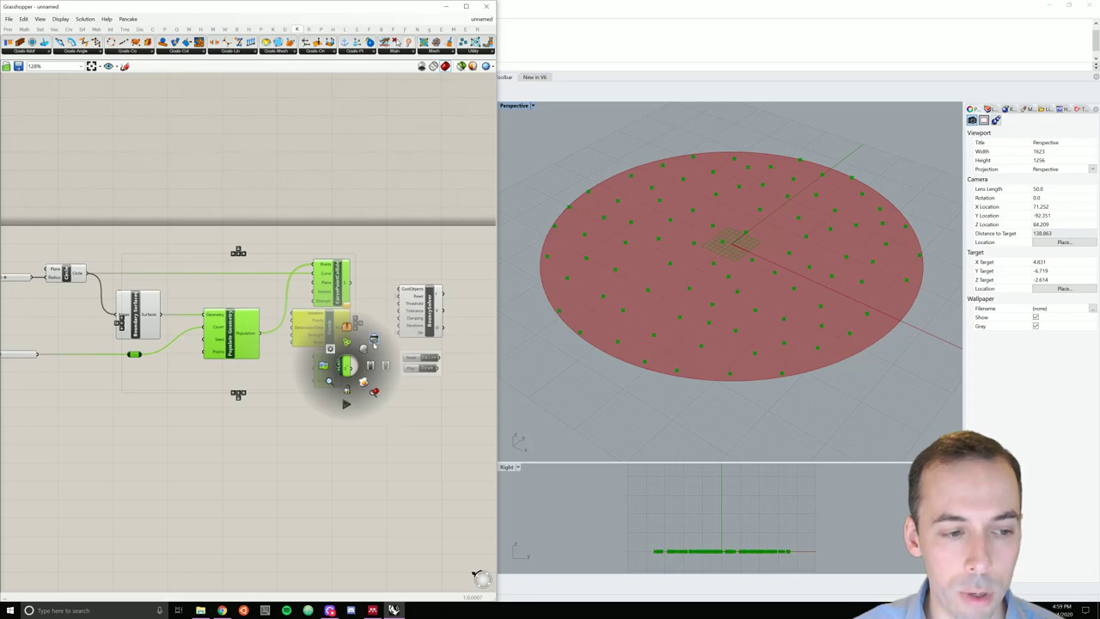
{"action": "left_click", "coordinate": [374, 340]}
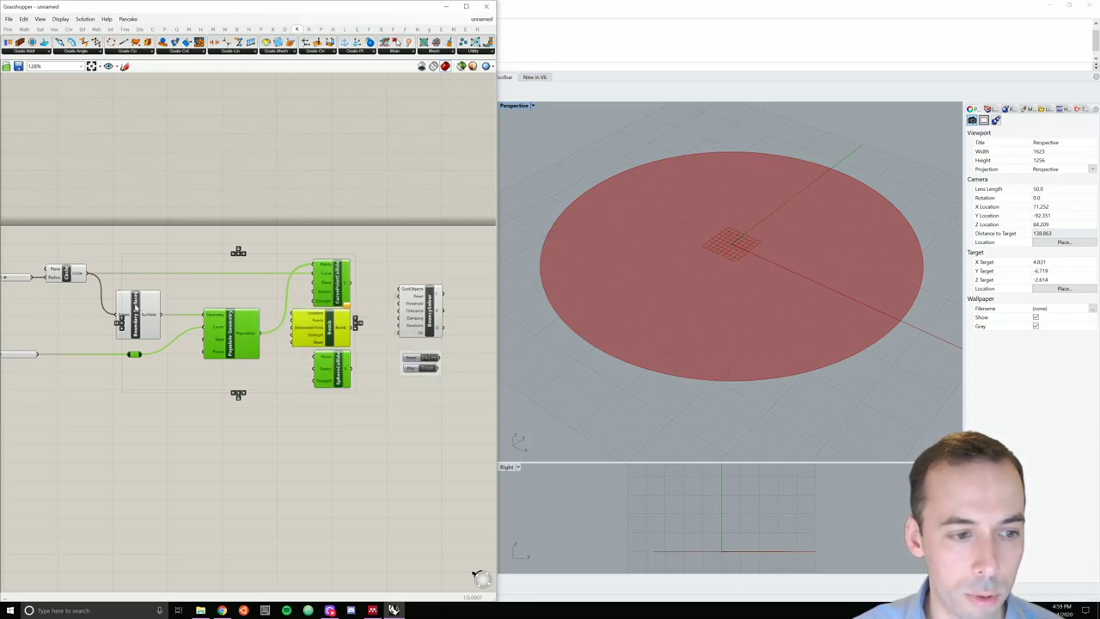
{"action": "right_click", "coordinate": [135, 306]}
{"action": "left_click", "coordinate": [176, 320]}
{"action": "left_click", "coordinate": [348, 364]}
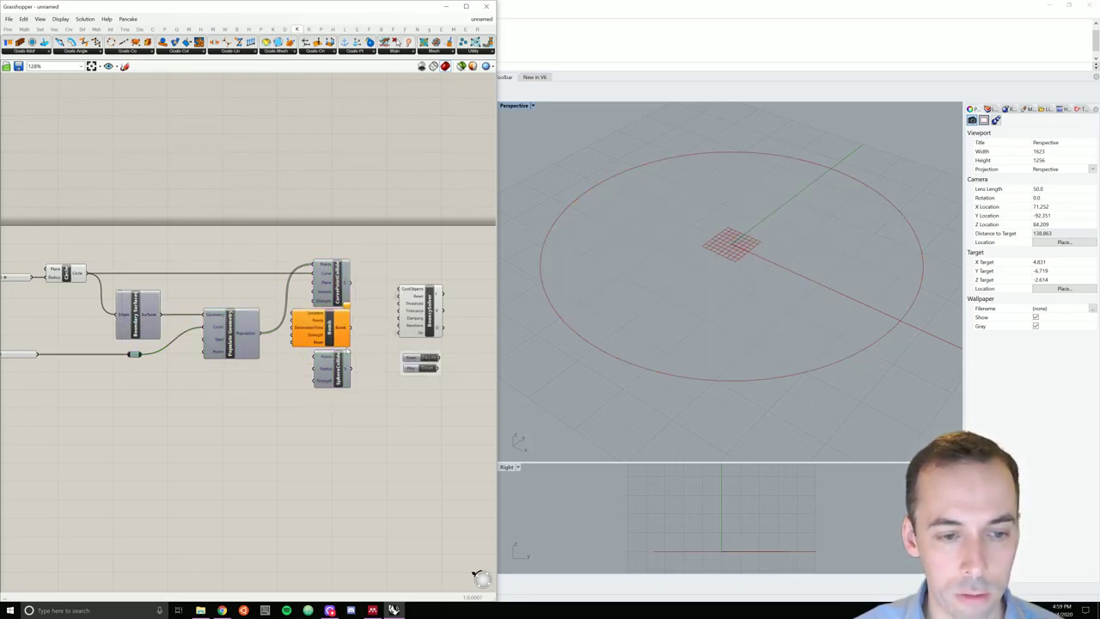
Step: Connect the CurvePointCollide output to BouncySolver's GoalObjects input and set the Reset toggle to True
{"action": "right_click_drag", "start_coordinate": [384, 417], "coordinate": [304, 412]}
{"action": "scroll", "coordinate": [295, 283], "scroll_direction": "up", "scroll_amount": 4}
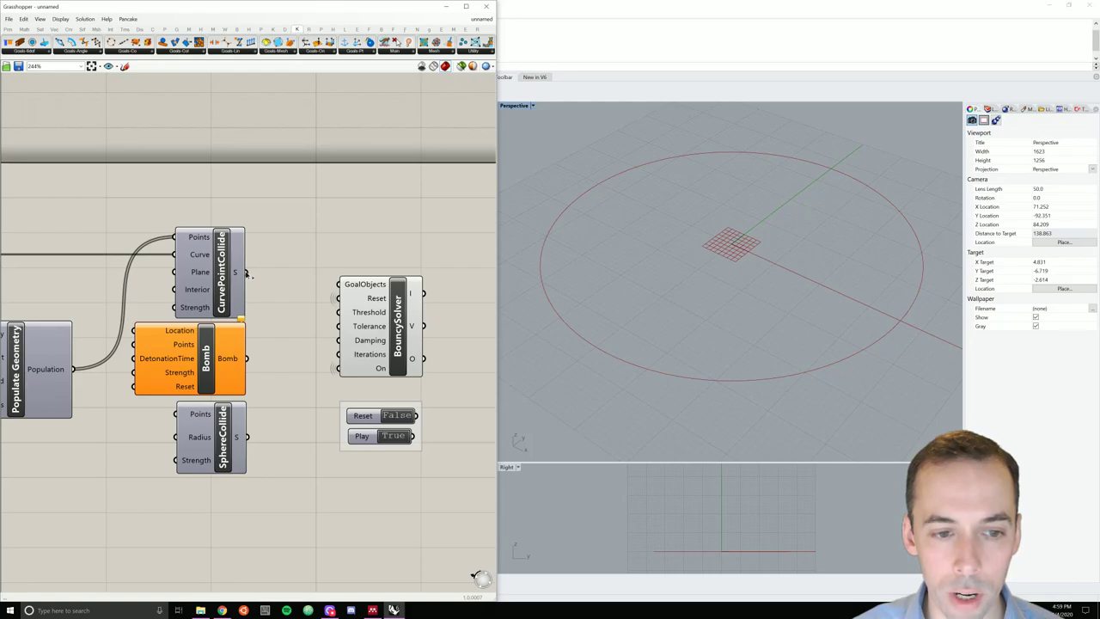
{"action": "left_click_drag", "start_coordinate": [247, 272], "coordinate": [341, 285]}
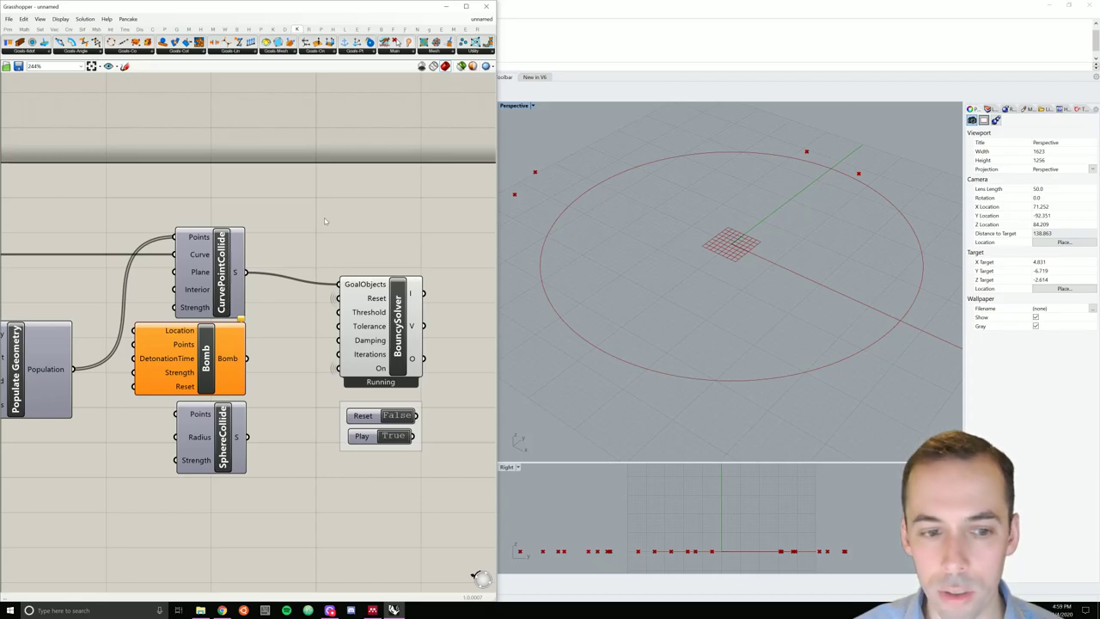
{"action": "double_click", "coordinate": [395, 416]}
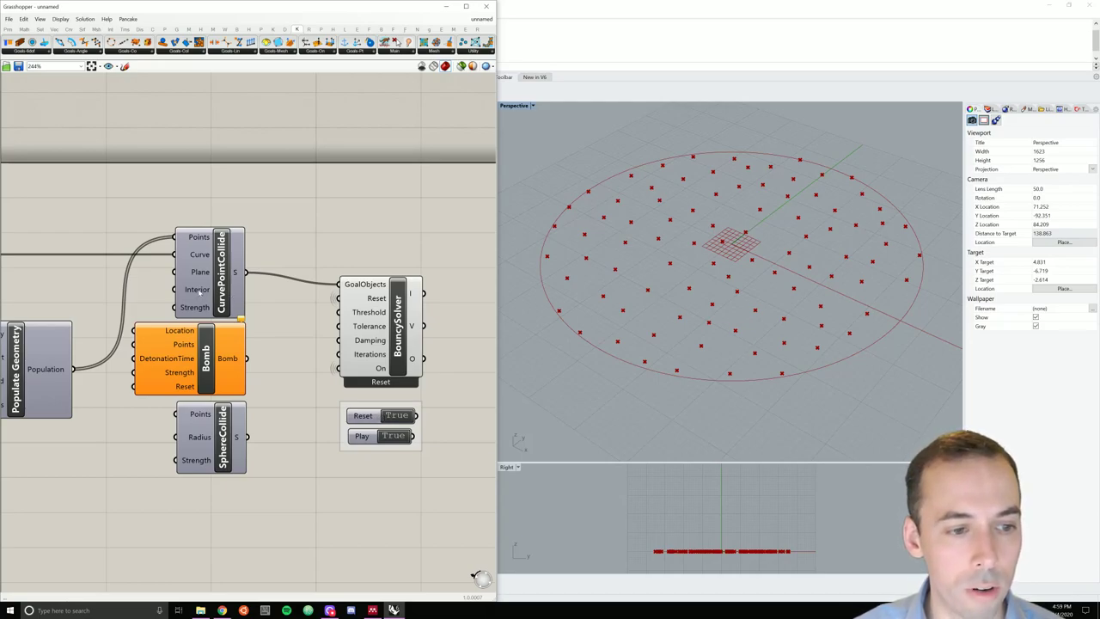
Step: Set CurvePointCollide's Interior input to True
{"action": "mouse_move", "coordinate": [199, 293]}
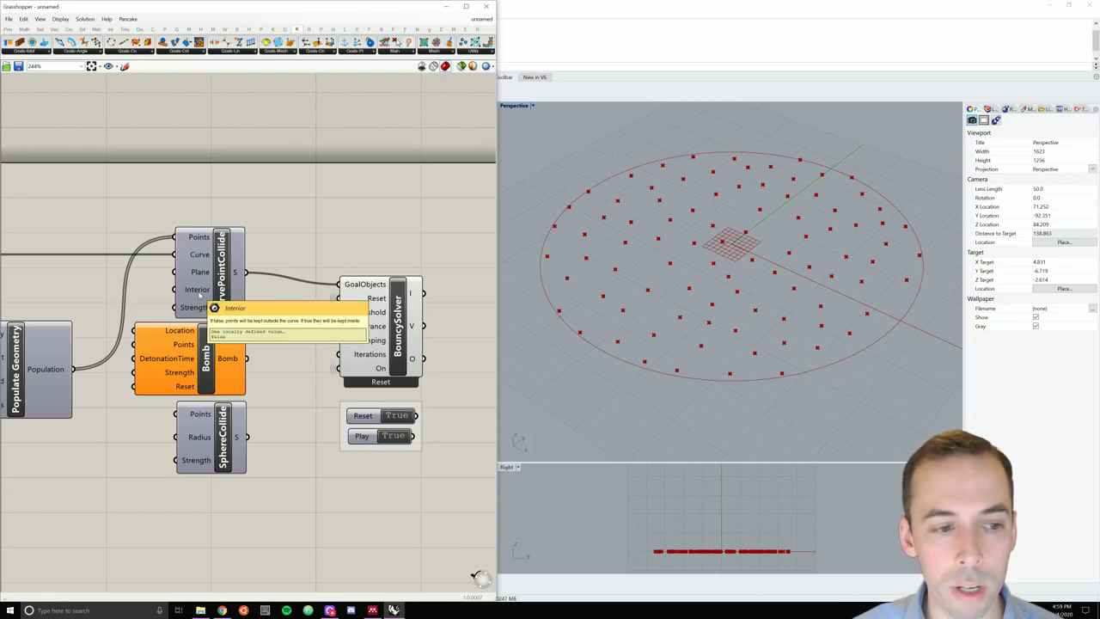
{"action": "right_click", "coordinate": [200, 294]}
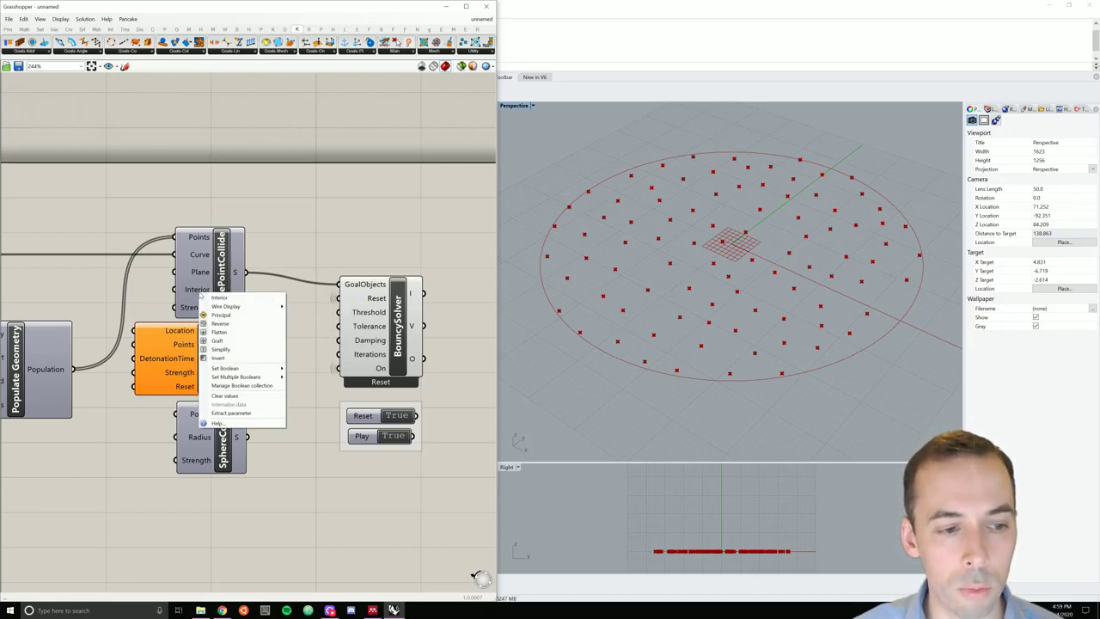
{"action": "mouse_move", "coordinate": [257, 369]}
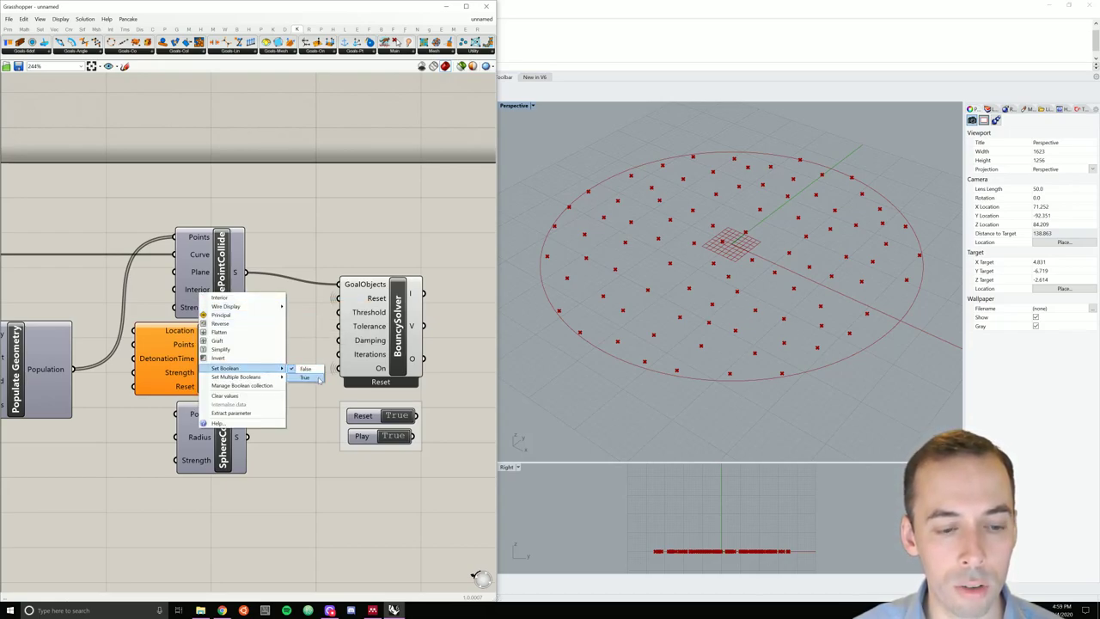
{"action": "left_click", "coordinate": [305, 377]}
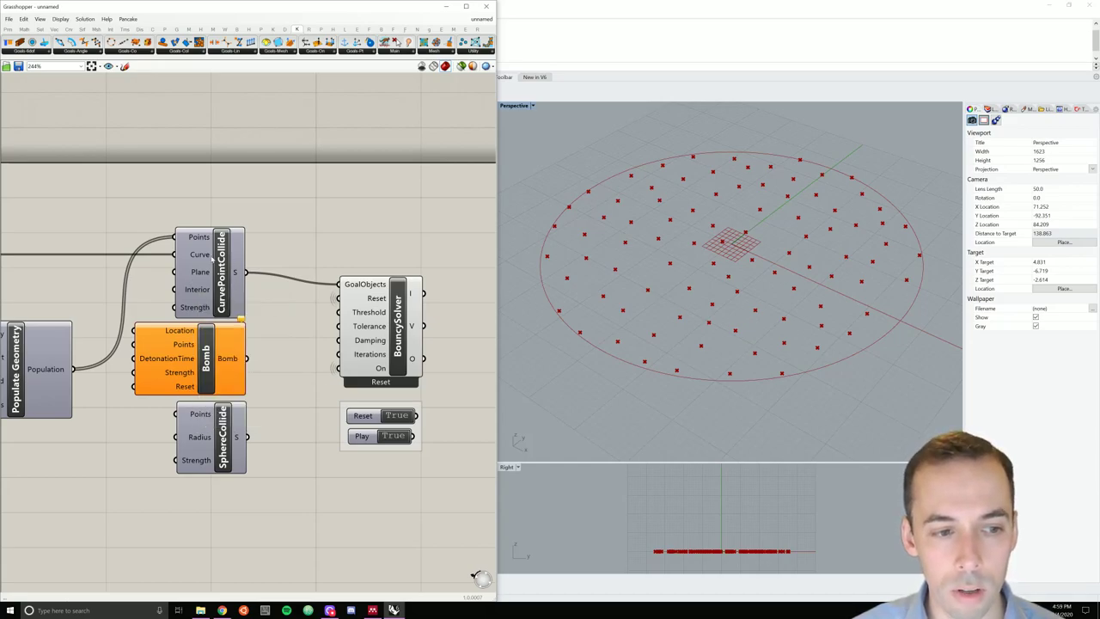
Step: Run BouncySolver with the Reset toggle at False, switching Play off and back to True
{"action": "left_click", "coordinate": [393, 435]}
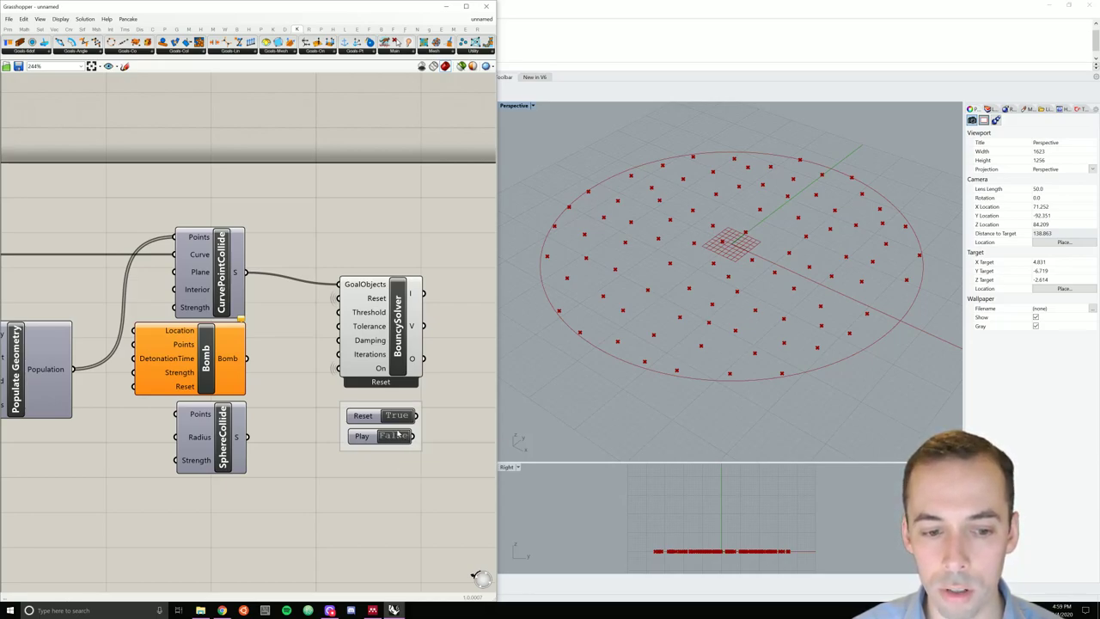
{"action": "left_click", "coordinate": [399, 435]}
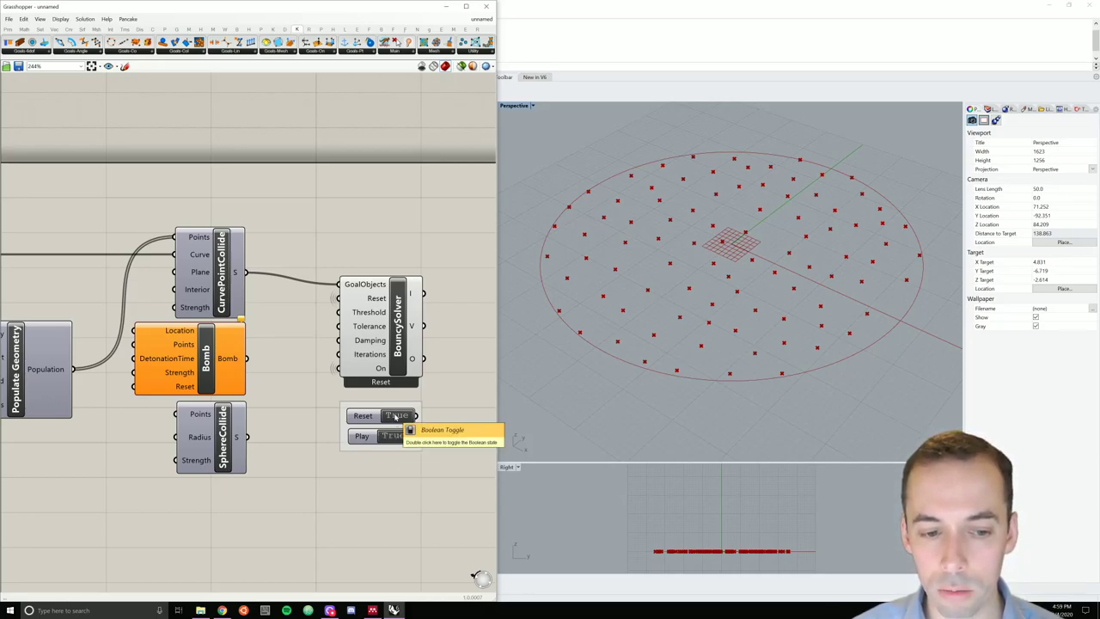
{"action": "double_click", "coordinate": [395, 416]}
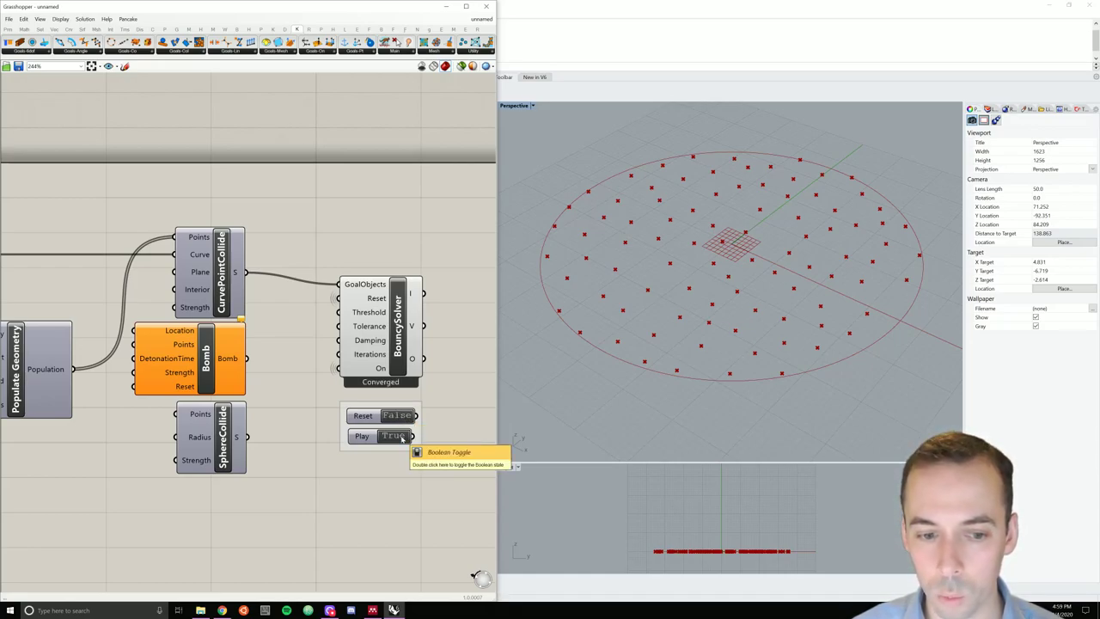
{"action": "double_click", "coordinate": [400, 437]}
{"action": "double_click", "coordinate": [400, 436]}
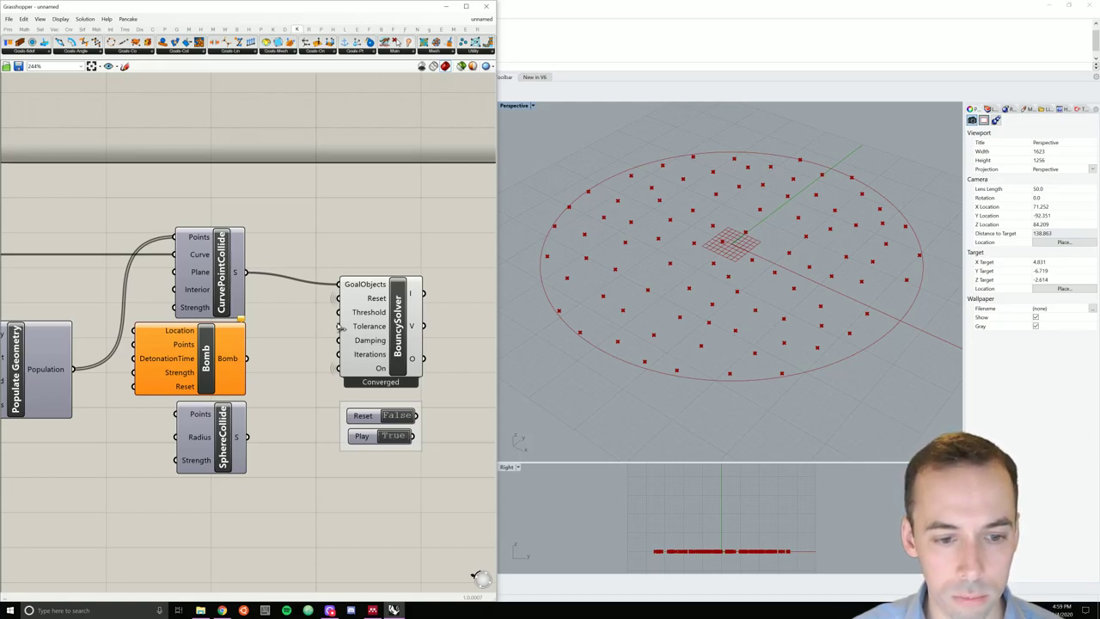
Step: Move BouncySolver slightly upward, farther from the Reset and Play toggles
{"action": "scroll", "coordinate": [318, 323], "scroll_direction": "down", "scroll_amount": 2}
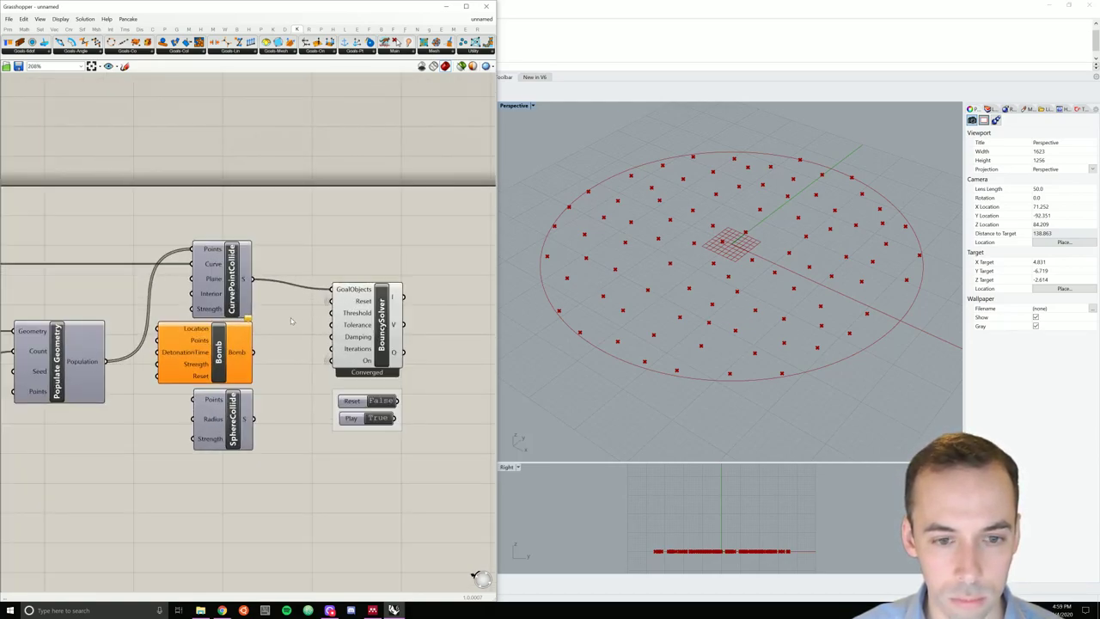
{"action": "left_click_drag", "start_coordinate": [381, 320], "coordinate": [383, 310]}
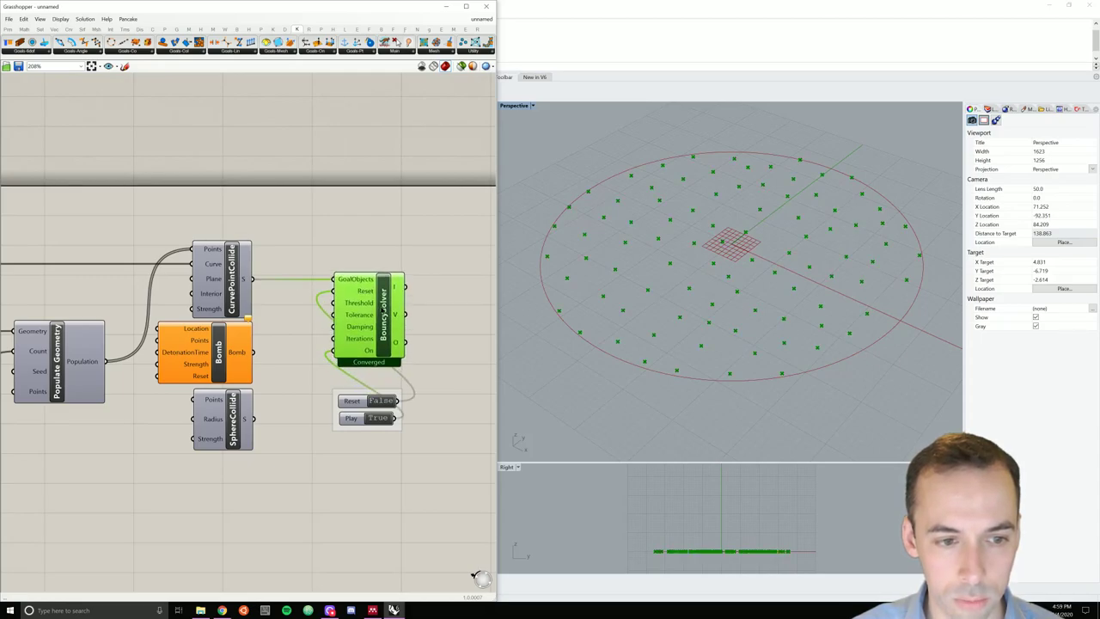
{"action": "left_click", "coordinate": [315, 493]}
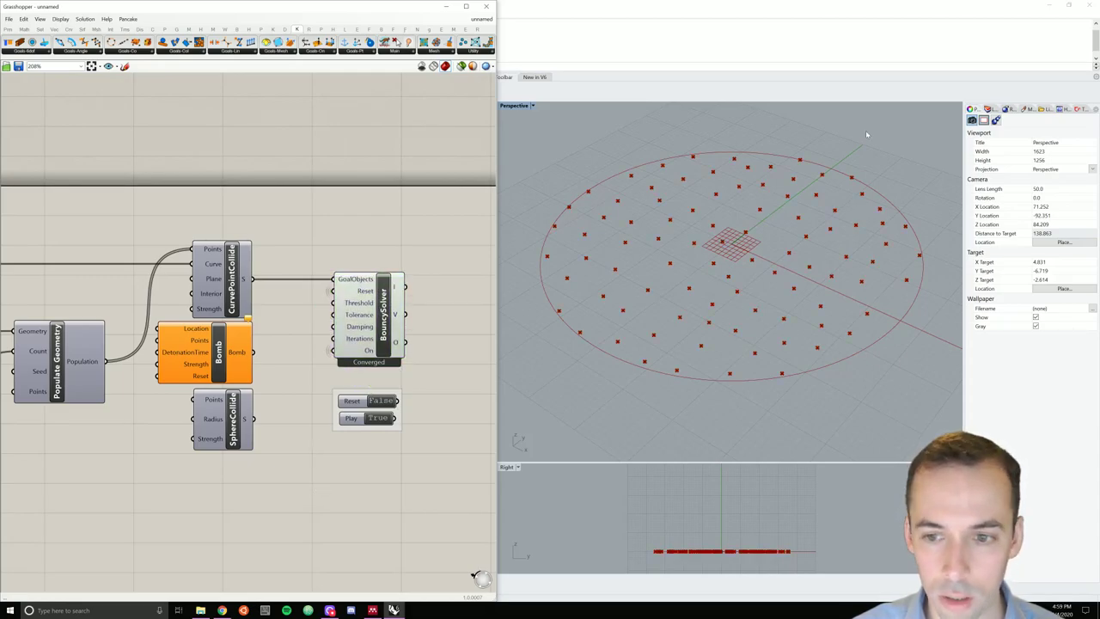
Step: Set the Count slider feeding Populate Geometry to 16
{"action": "right_click_drag", "start_coordinate": [300, 317], "coordinate": [360, 274]}
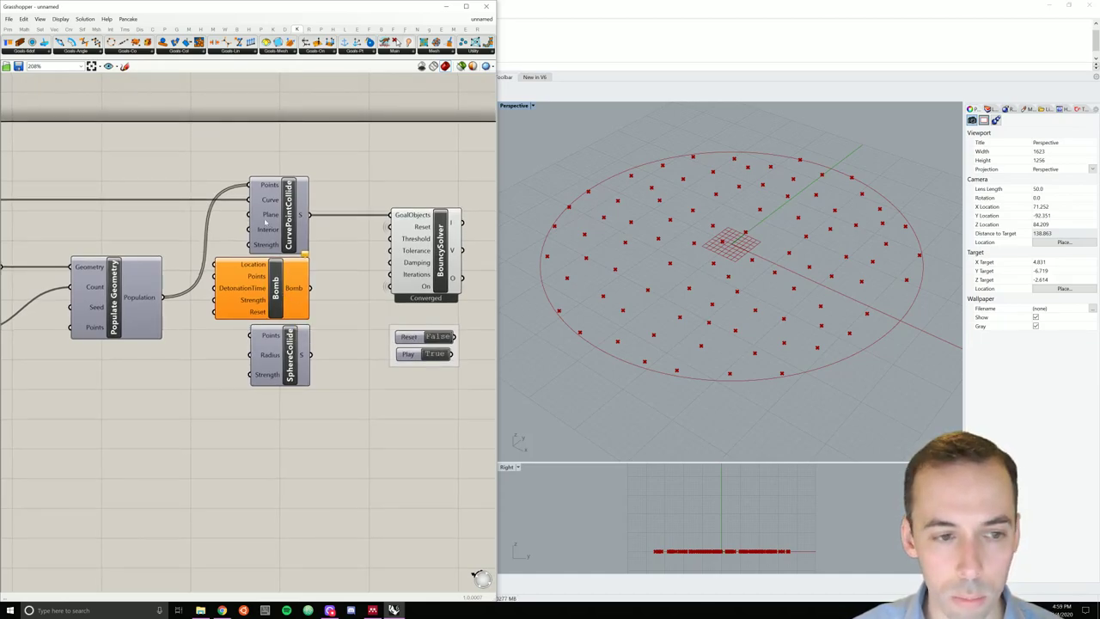
{"action": "right_click_drag", "start_coordinate": [197, 295], "coordinate": [230, 292]}
{"action": "right_click_drag", "start_coordinate": [149, 308], "coordinate": [205, 297]}
{"action": "double_click", "coordinate": [117, 328]}
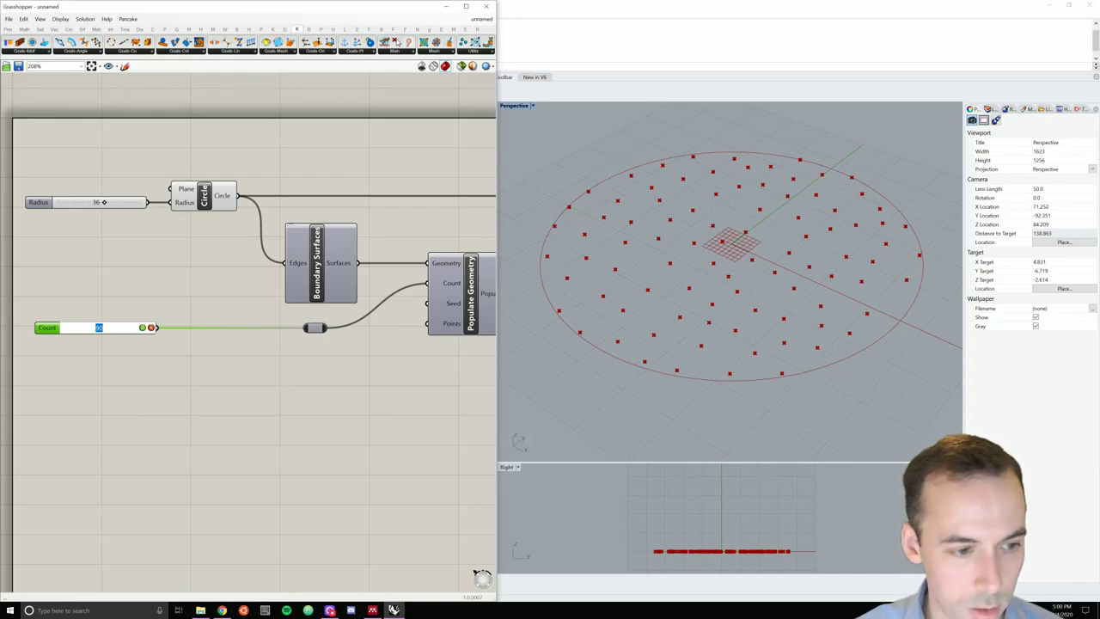
{"action": "type", "text": "16"}
{"action": "left_click", "coordinate": [143, 328]}
Step: Restart BouncySolver by switching the Reset toggle to True and back to False
{"action": "scroll", "coordinate": [47, 324], "scroll_direction": "down", "scroll_amount": 5}
{"action": "scroll", "coordinate": [275, 311], "scroll_direction": "up", "scroll_amount": 3}
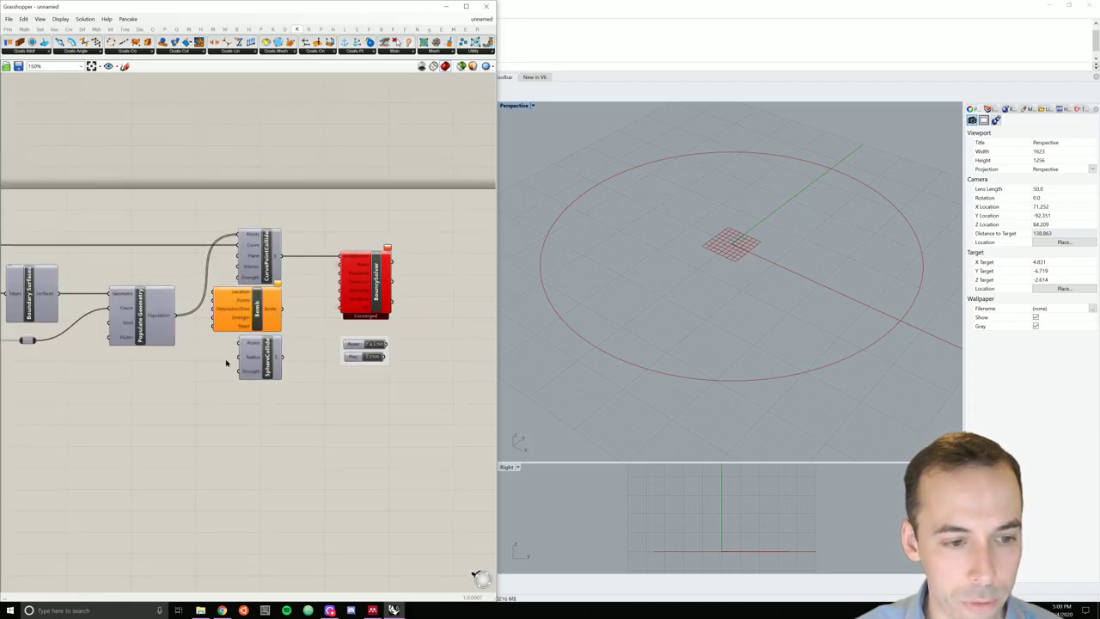
{"action": "right_click_drag", "start_coordinate": [231, 361], "coordinate": [201, 301]}
{"action": "scroll", "coordinate": [335, 274], "scroll_direction": "up", "scroll_amount": 3}
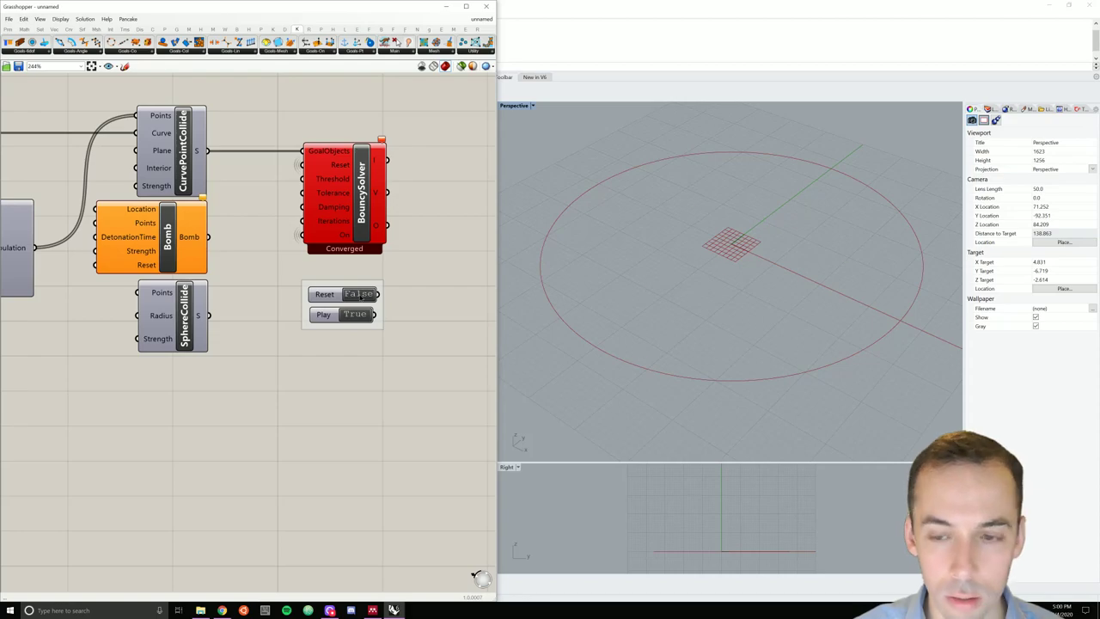
{"action": "left_click", "coordinate": [359, 294]}
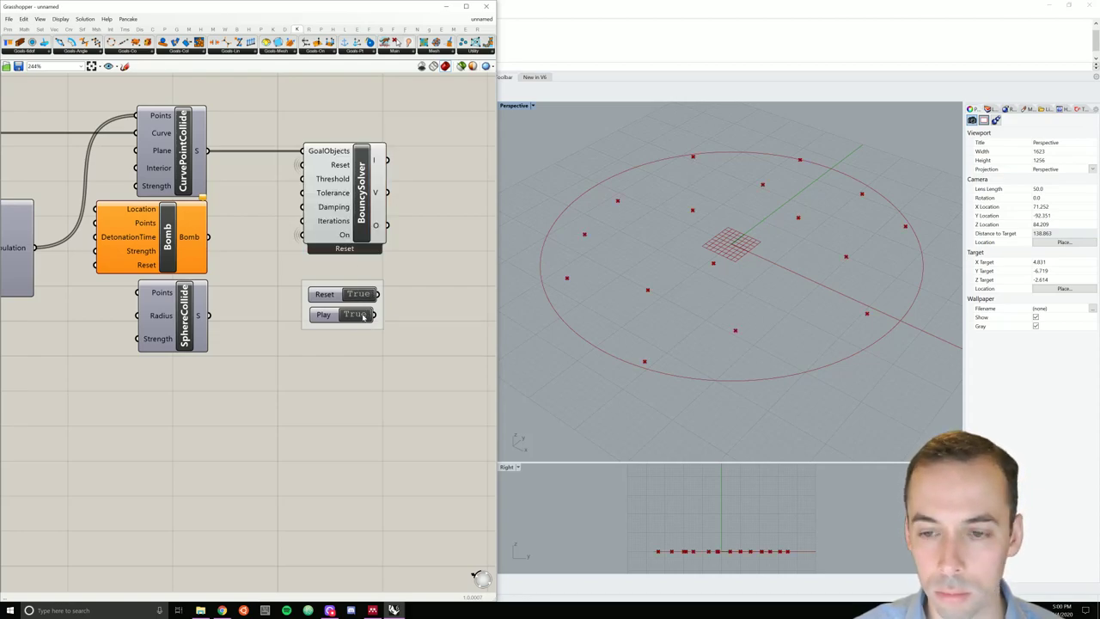
{"action": "left_click", "coordinate": [368, 294]}
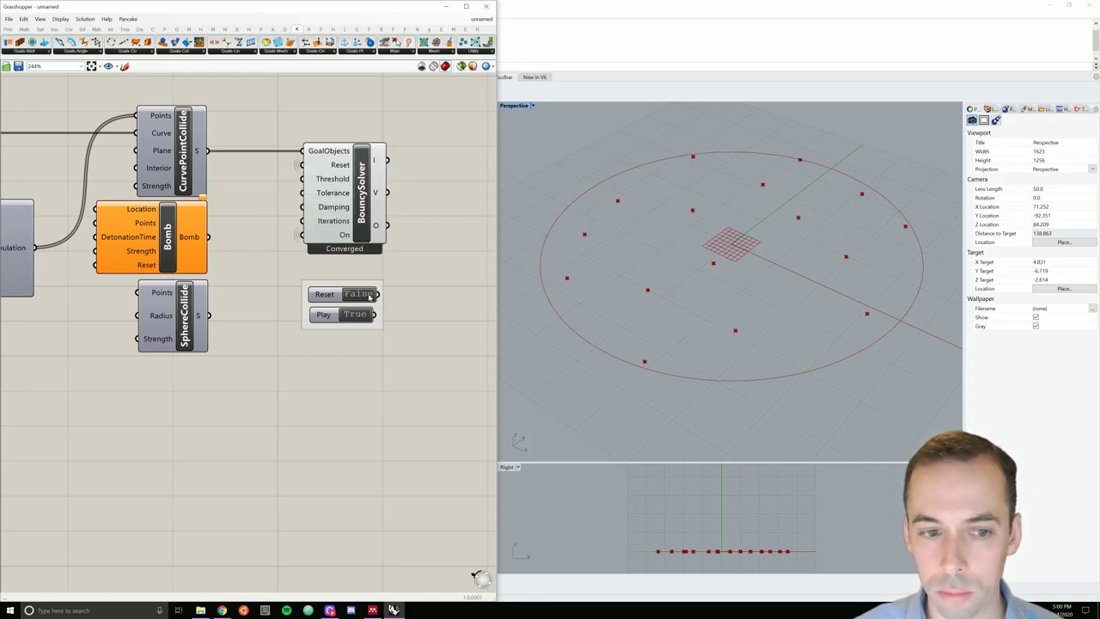
Step: Restore the Count slider's previous higher value and set the Reset toggle to True
{"action": "scroll", "coordinate": [369, 295], "scroll_direction": "down", "scroll_amount": 4}
{"action": "scroll", "coordinate": [371, 297], "scroll_direction": "up", "scroll_amount": 3}
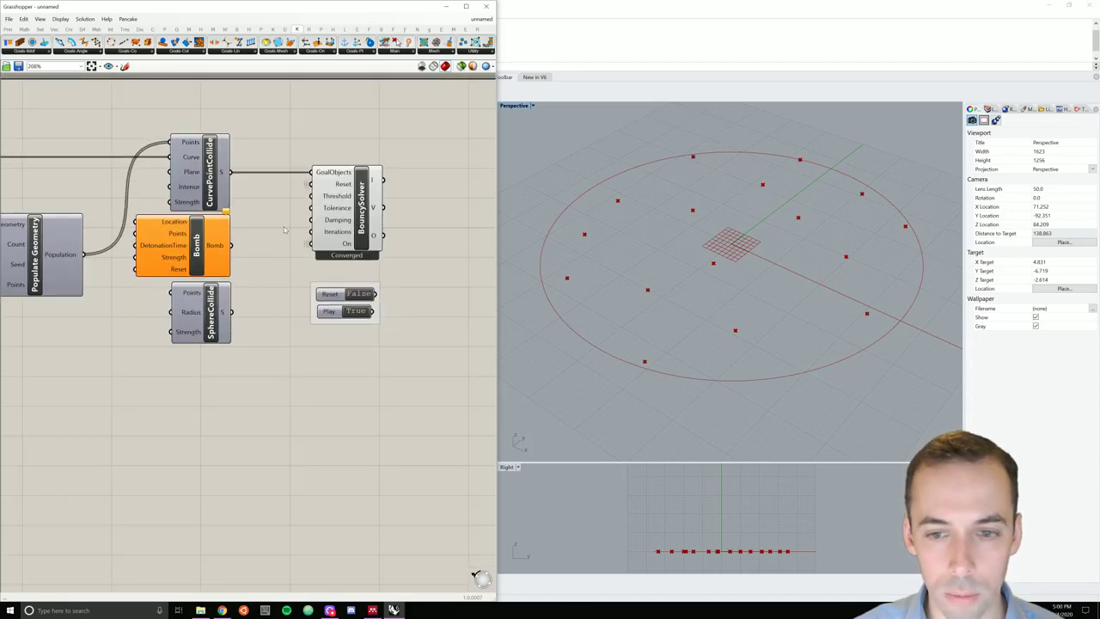
{"action": "right_click_drag", "start_coordinate": [141, 301], "coordinate": [284, 299]}
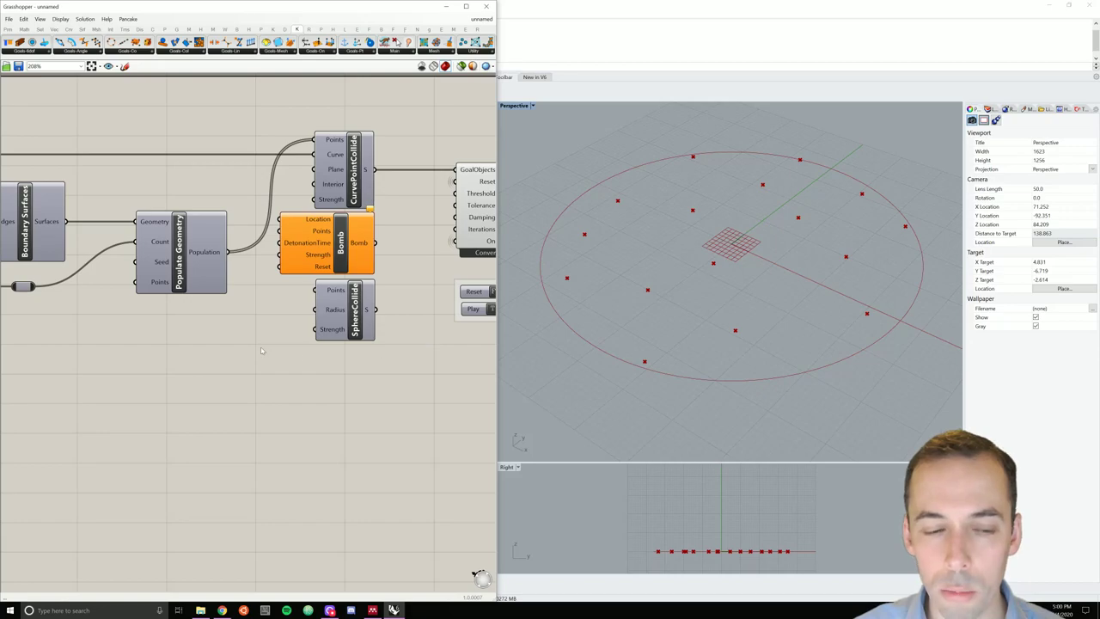
{"action": "scroll", "coordinate": [264, 351], "scroll_direction": "down", "scroll_amount": 3}
{"action": "right_click_drag", "start_coordinate": [16, 319], "coordinate": [21, 317]}
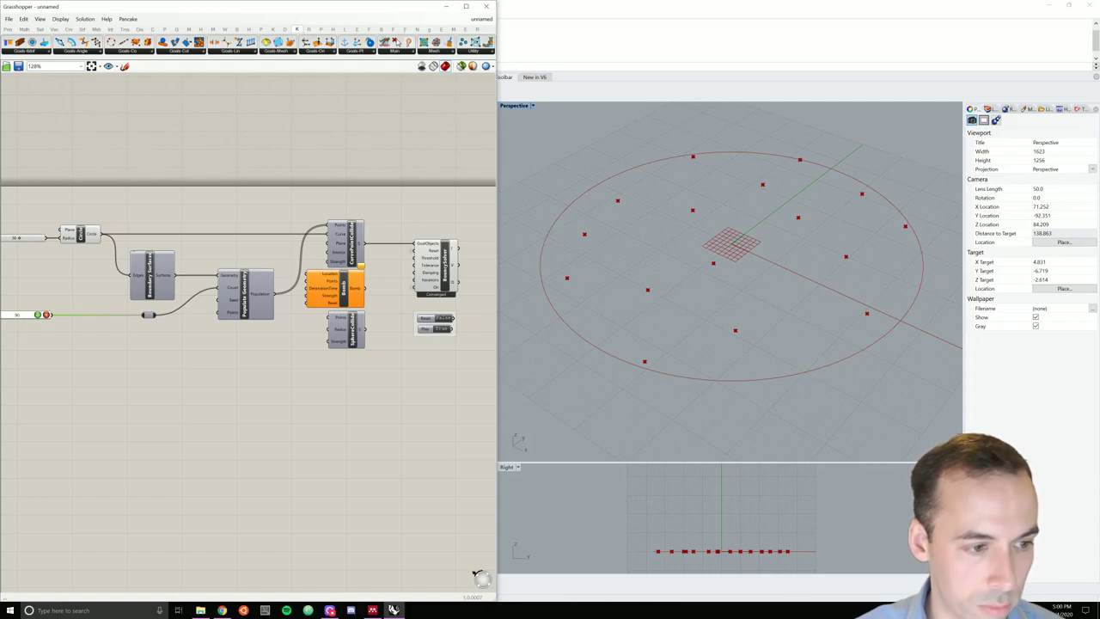
{"action": "left_click", "coordinate": [37, 316]}
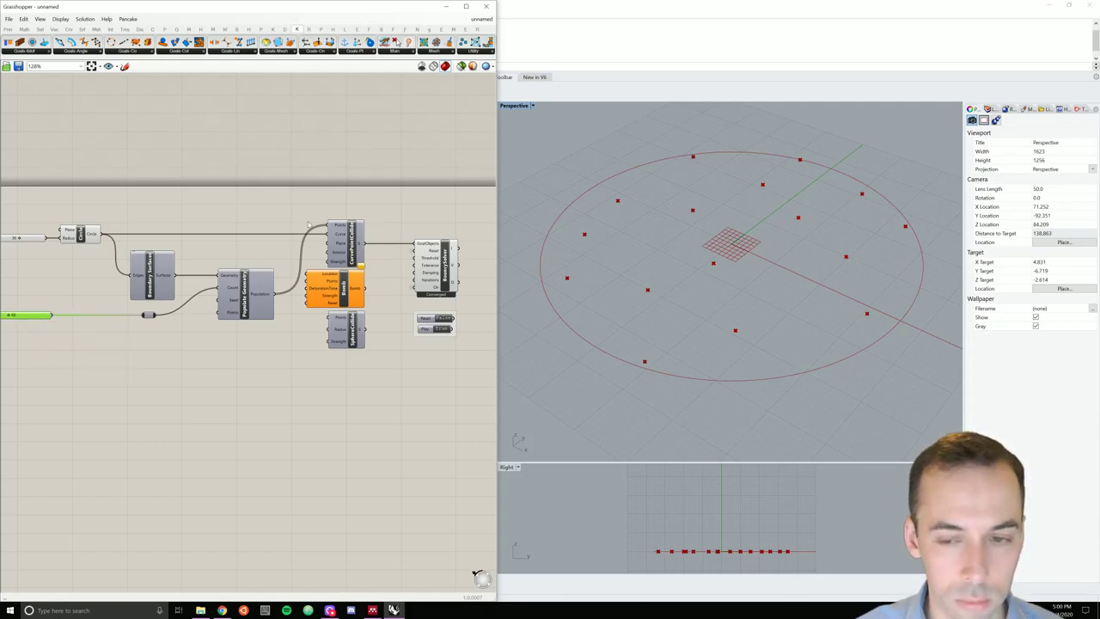
{"action": "left_click", "coordinate": [410, 349]}
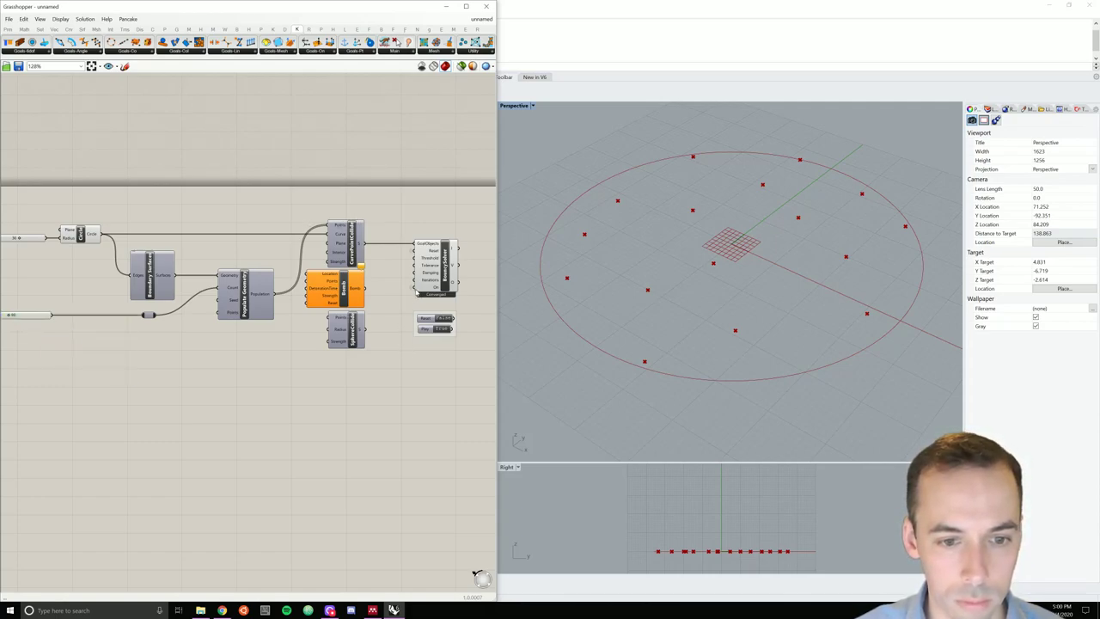
{"action": "left_click", "coordinate": [441, 319]}
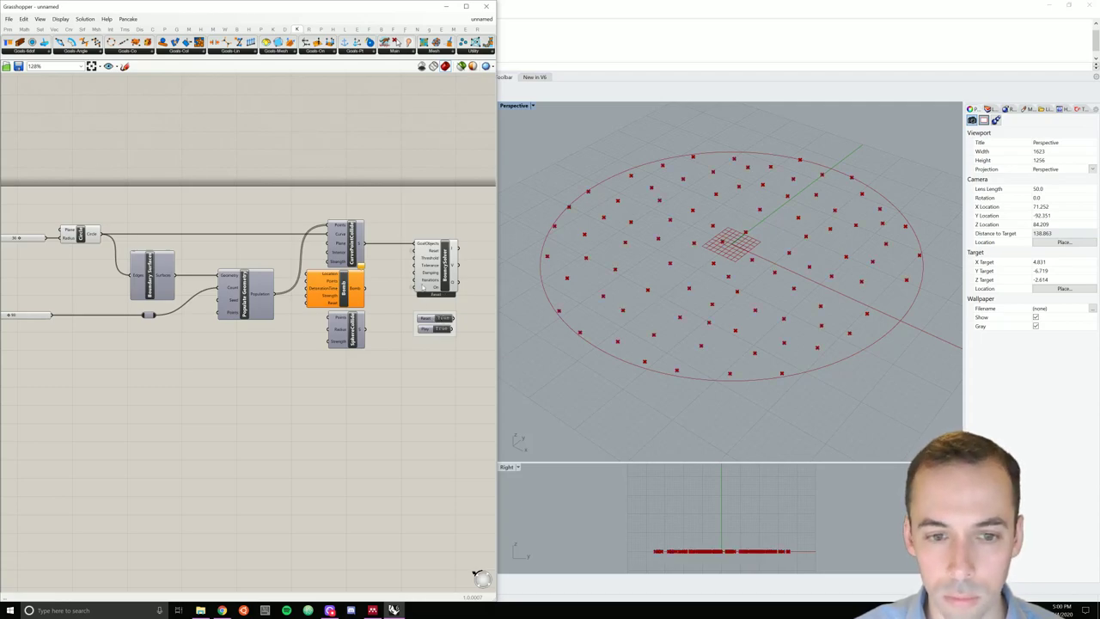
Step: Connect the Population output to Bomb's Points input and move the goal, solver and toggle components farther from Populate Geometry
{"action": "scroll", "coordinate": [396, 269], "scroll_direction": "up", "scroll_amount": 1}
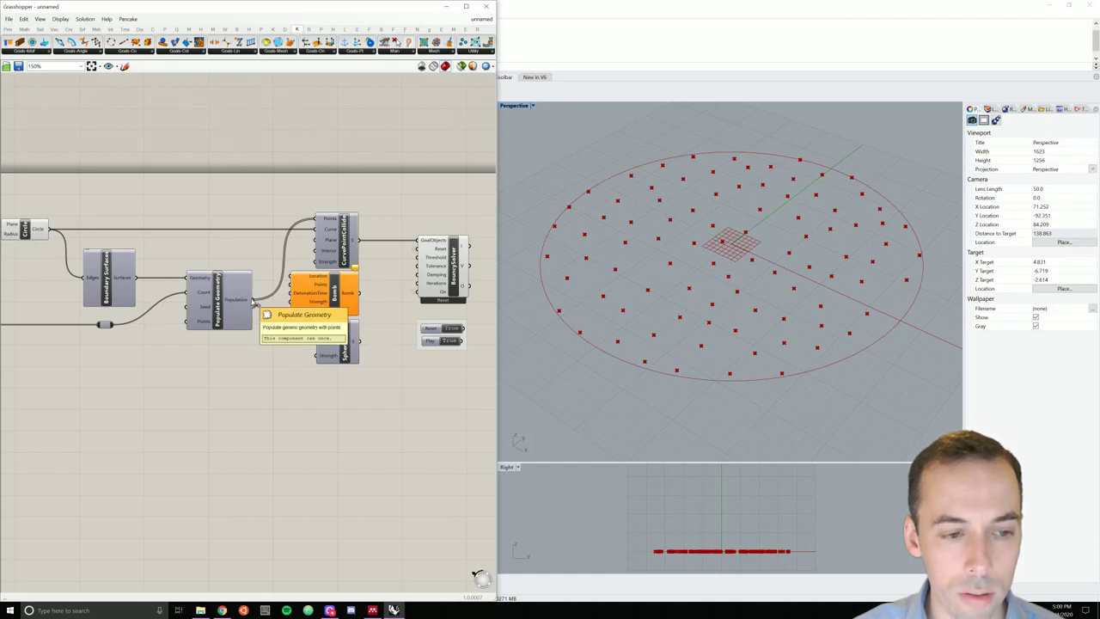
{"action": "left_click_drag", "start_coordinate": [255, 300], "coordinate": [298, 288]}
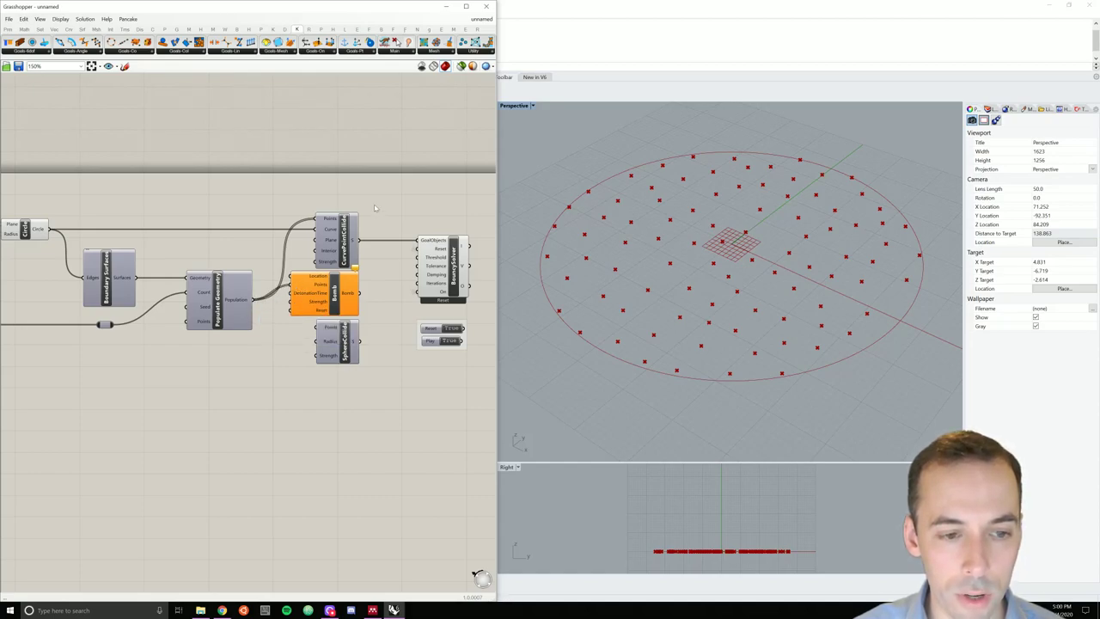
{"action": "scroll", "coordinate": [375, 206], "scroll_direction": "down", "scroll_amount": 3}
{"action": "left_click_drag", "start_coordinate": [439, 189], "coordinate": [302, 347]}
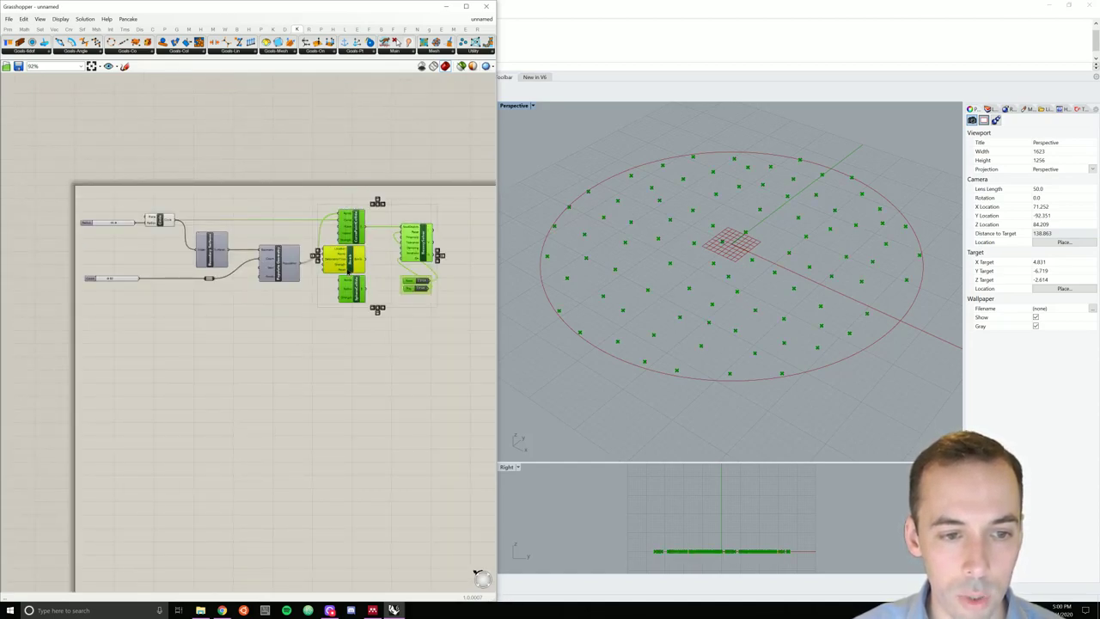
{"action": "left_click_drag", "start_coordinate": [348, 270], "coordinate": [388, 268]}
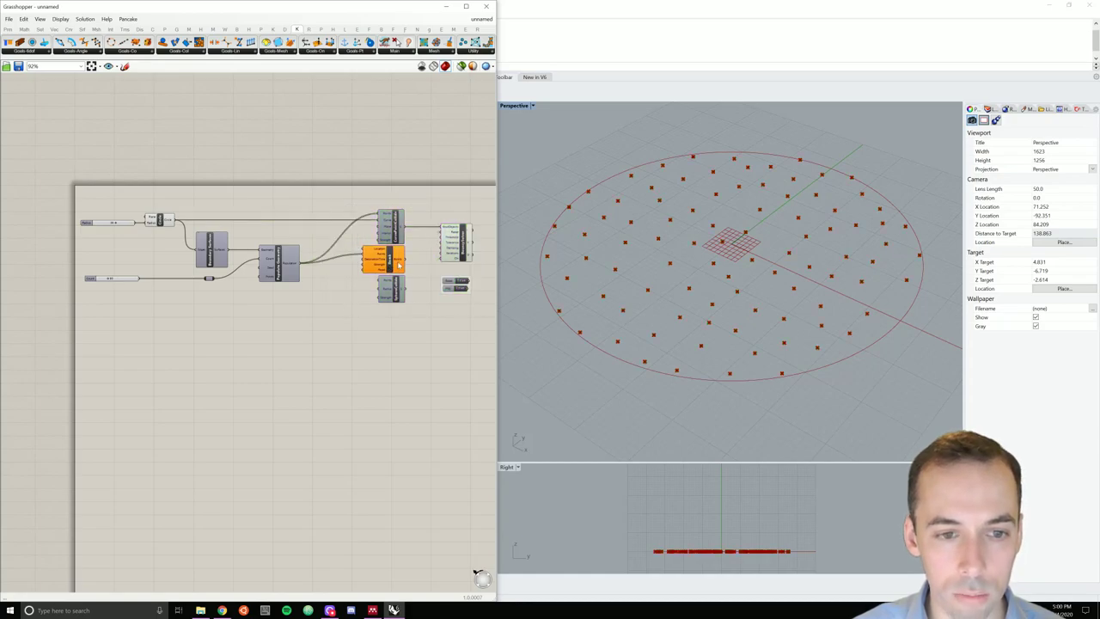
Step: Add a Point parameter beside the Bomb component and connect it to Bomb's Location input
{"action": "scroll", "coordinate": [400, 264], "scroll_direction": "up", "scroll_amount": 3}
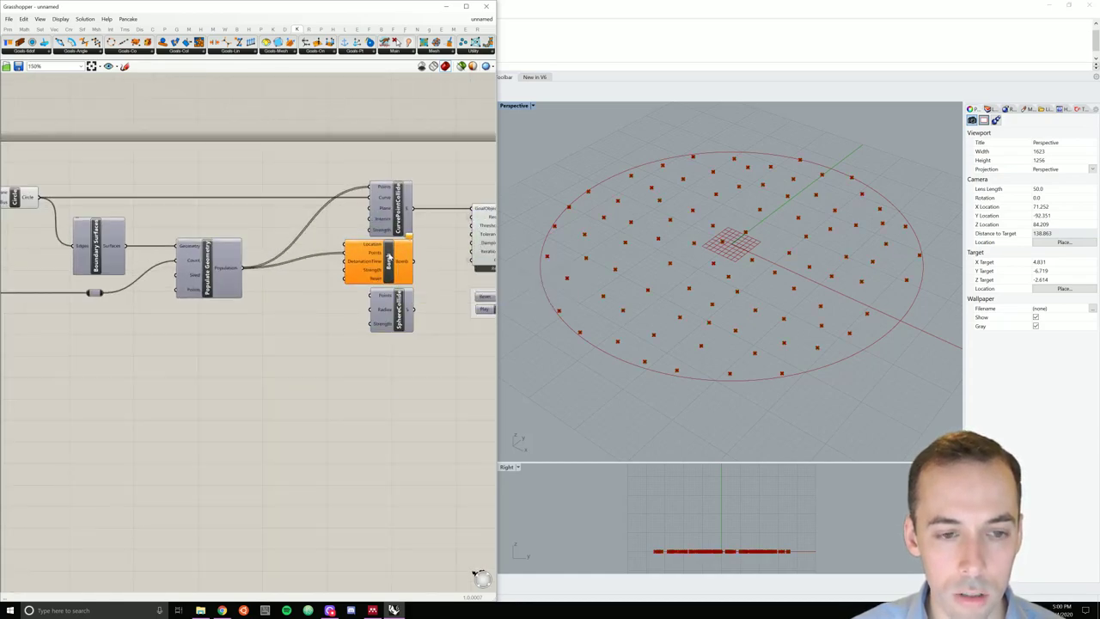
{"action": "double_click", "coordinate": [290, 297]}
{"action": "type", "text": "poin"}
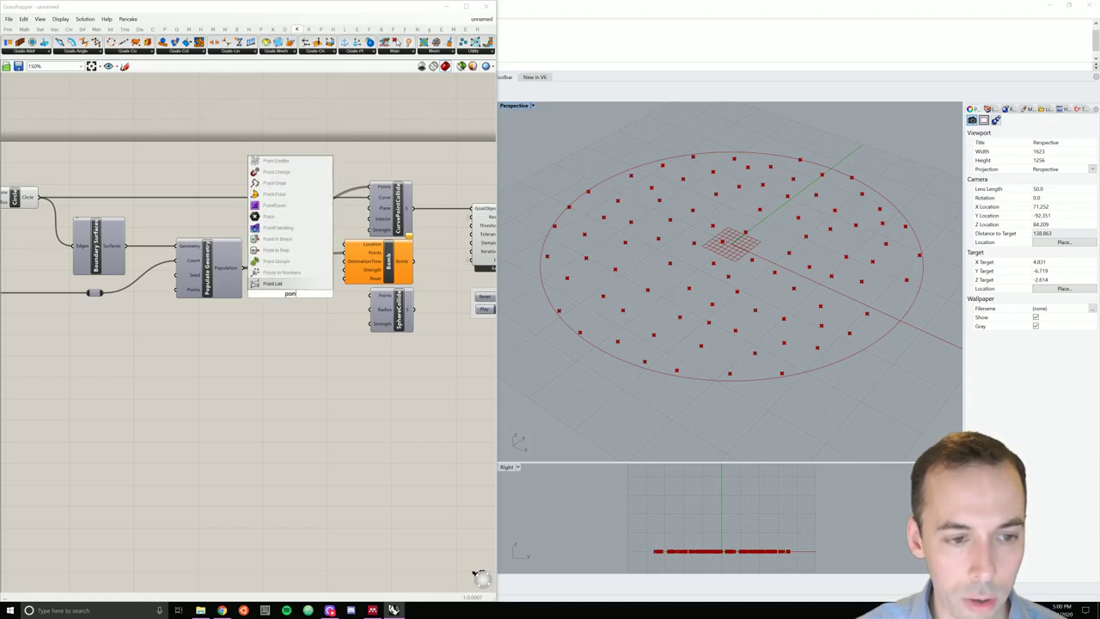
{"action": "key", "text": "Up"}
{"action": "key", "text": "Up"}
{"action": "key", "text": "Up"}
{"action": "key", "text": "Up"}
{"action": "key", "text": "Up"}
{"action": "key", "text": "Up"}
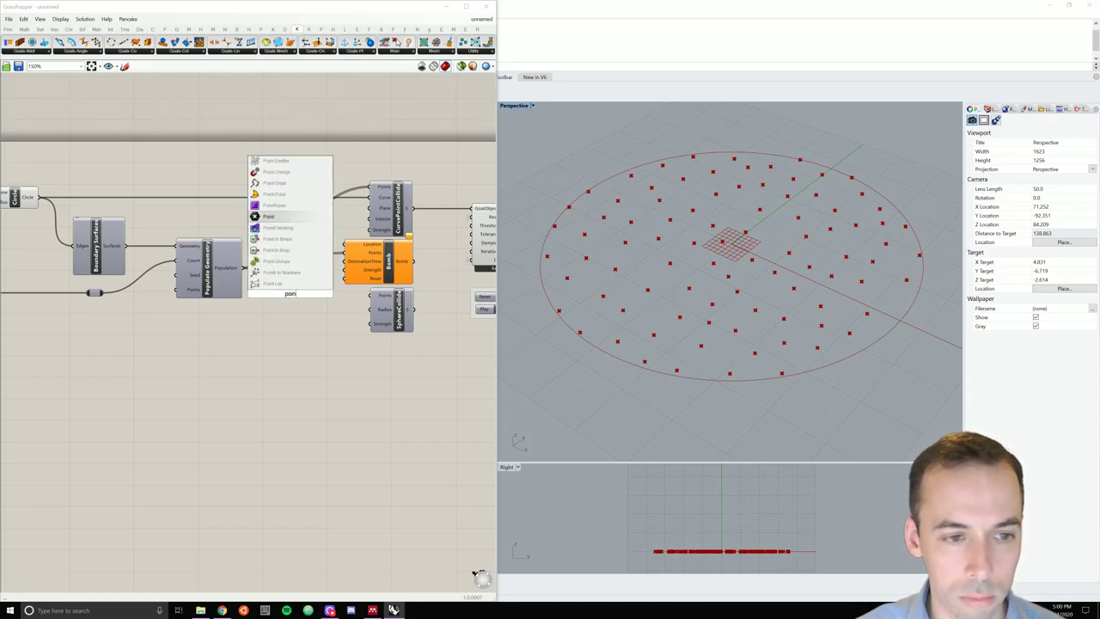
{"action": "key", "text": "Return"}
{"action": "scroll", "coordinate": [290, 296], "scroll_direction": "down", "scroll_amount": 3}
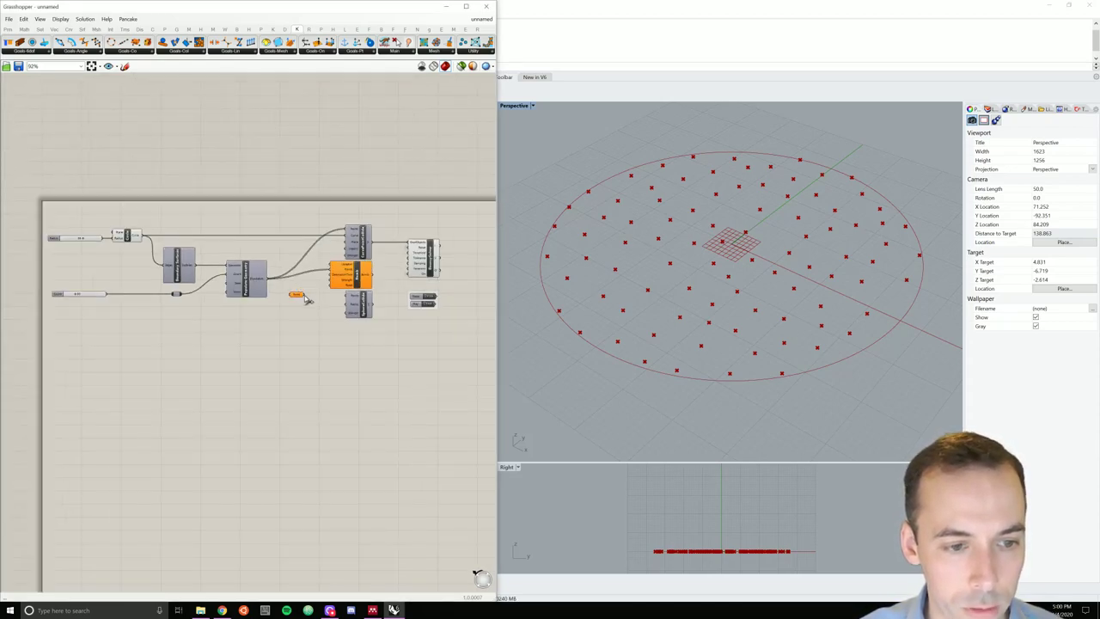
{"action": "mouse_move", "coordinate": [304, 295]}
{"action": "left_mouse_down"}
{"action": "mouse_move", "coordinate": [335, 271]}
{"action": "mouse_move", "coordinate": [282, 290]}
{"action": "mouse_move", "coordinate": [135, 228]}
{"action": "mouse_move", "coordinate": [231, 319]}
{"action": "mouse_move", "coordinate": [297, 296]}
{"action": "left_mouse_up"}
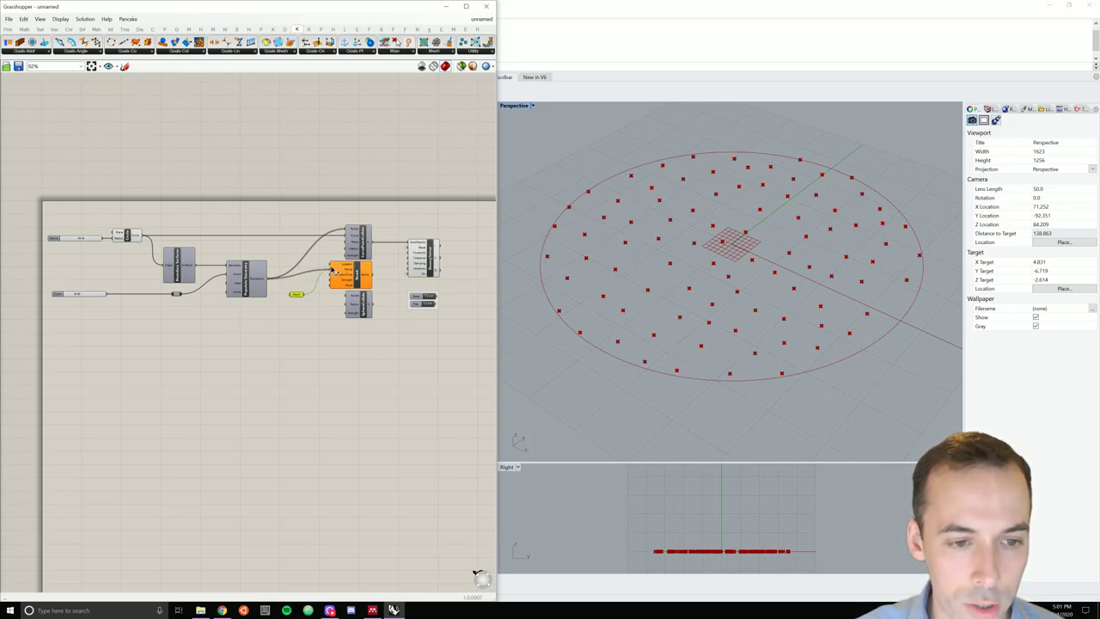
Step: Move the Point parameter above the Radius slider and insert a relay in its wire, level with the parameter
{"action": "left_click_drag", "start_coordinate": [299, 296], "coordinate": [88, 223]}
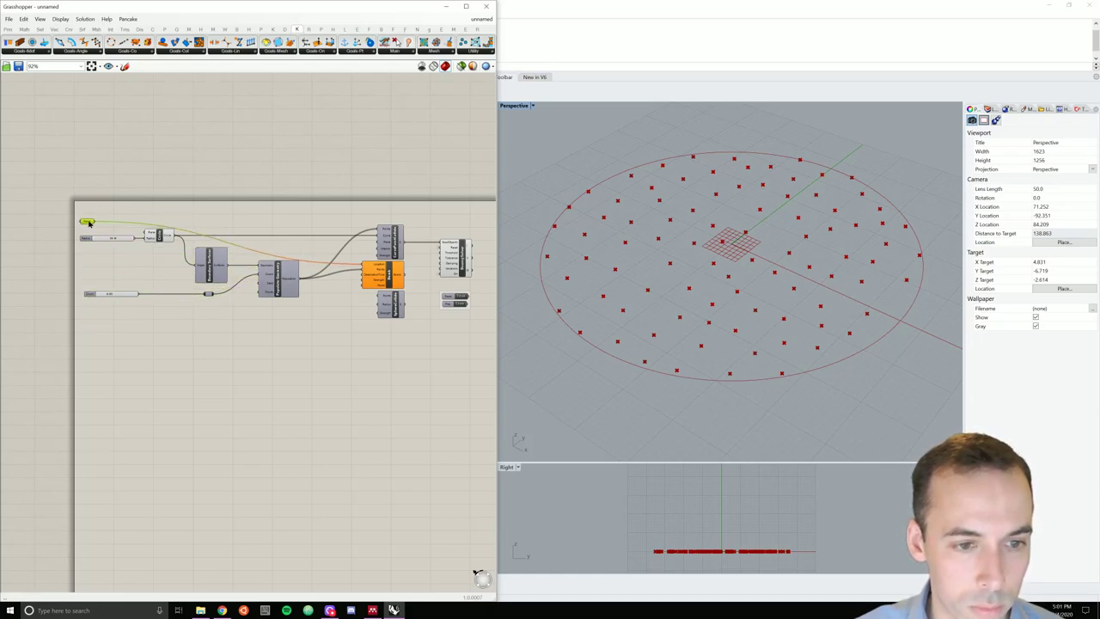
{"action": "double_click", "coordinate": [315, 264]}
{"action": "left_click_drag", "start_coordinate": [315, 262], "coordinate": [315, 223]}
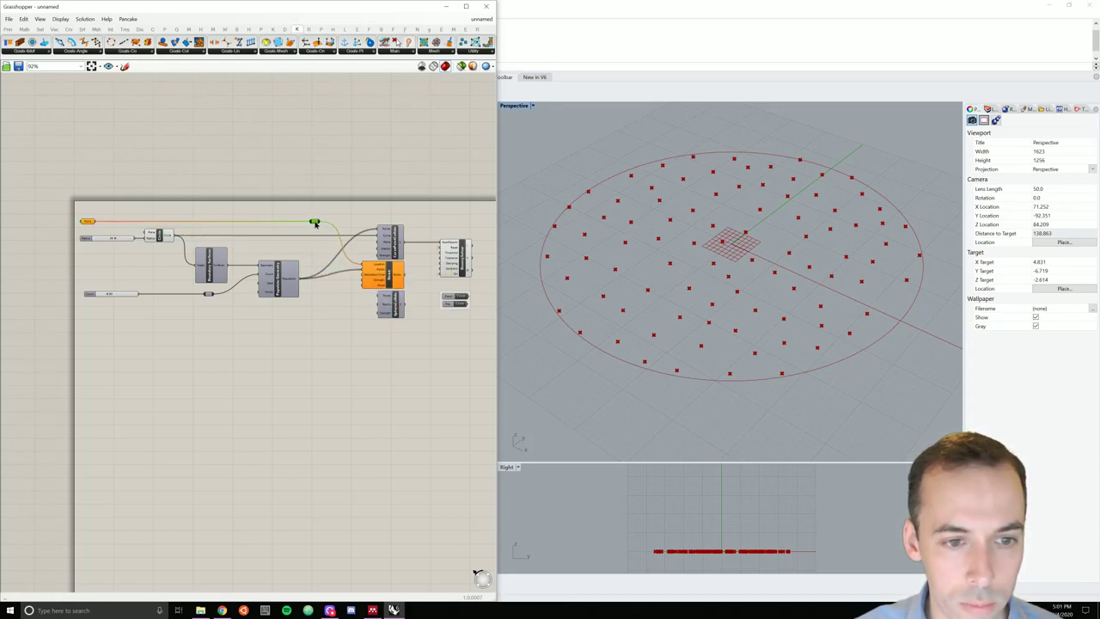
Step: Assign one point at the centre of the grid to the Point parameter
{"action": "right_click", "coordinate": [89, 223]}
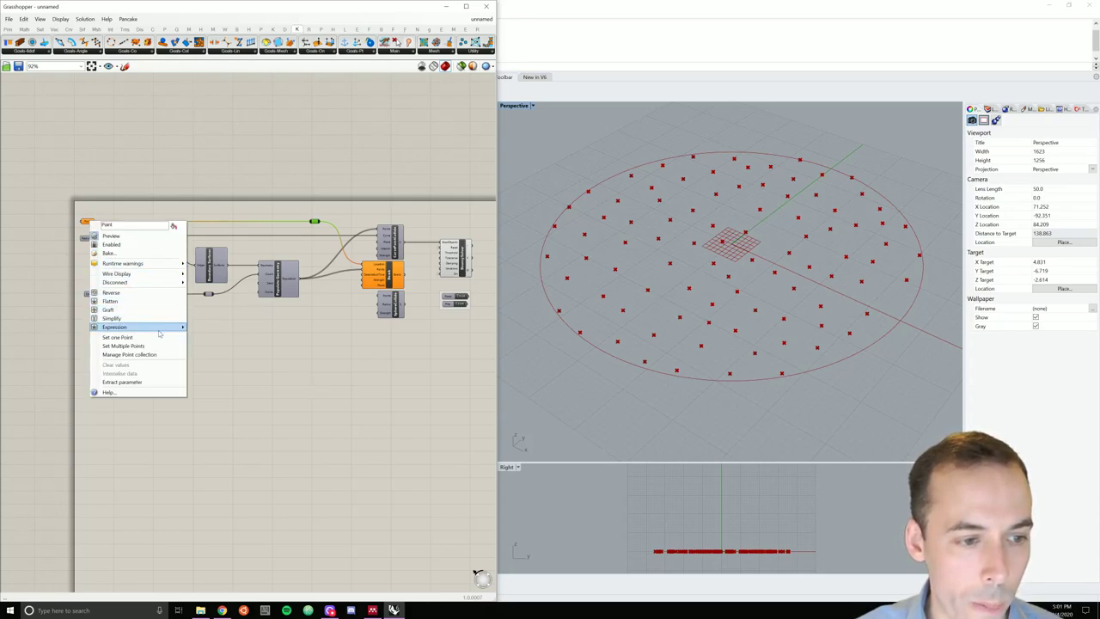
{"action": "left_click", "coordinate": [163, 336]}
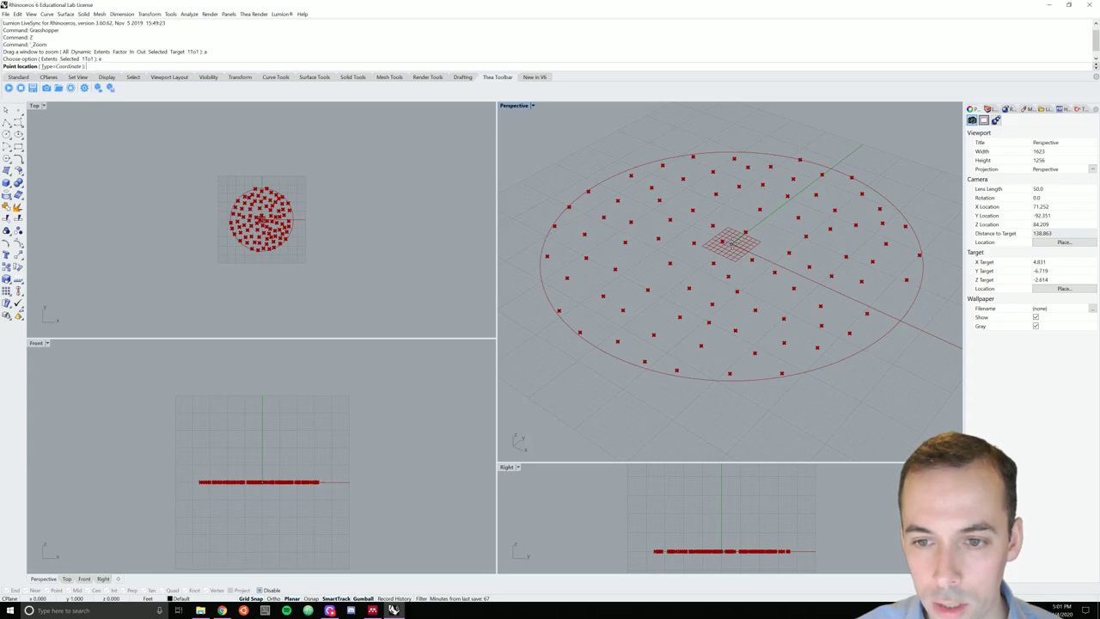
{"action": "left_click", "coordinate": [732, 246]}
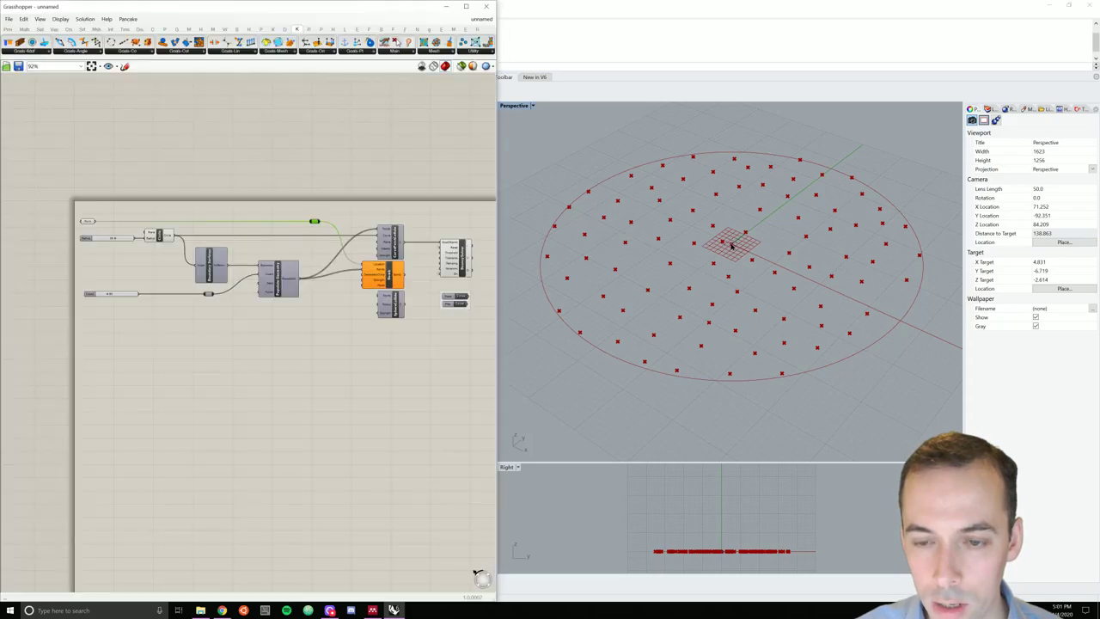
{"action": "left_click", "coordinate": [87, 222]}
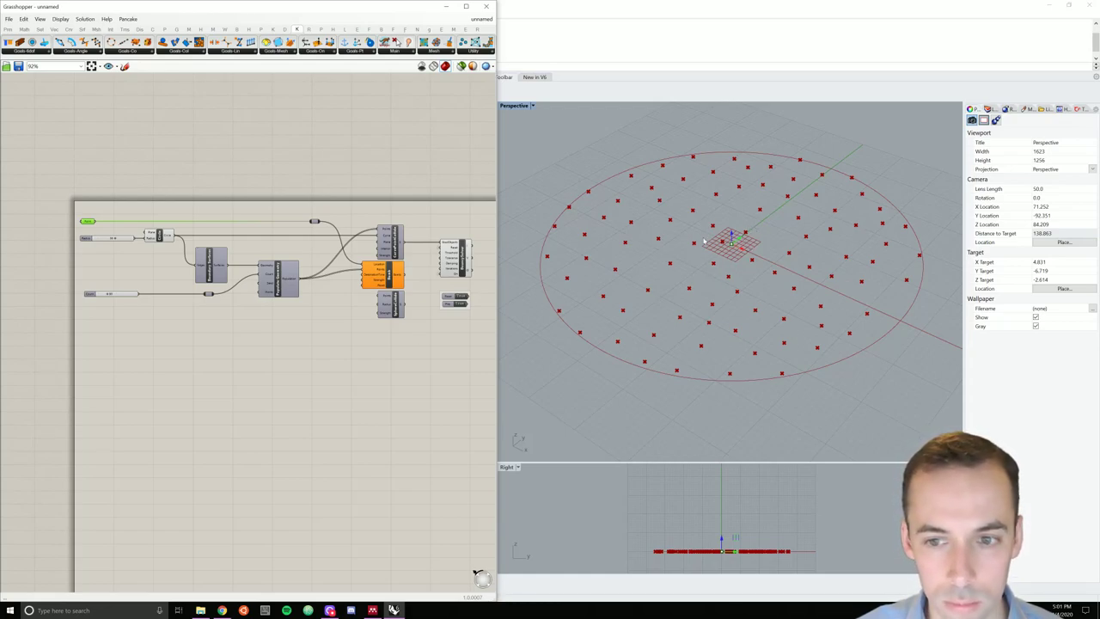
{"action": "left_click_drag", "start_coordinate": [740, 238], "coordinate": [738, 239]}
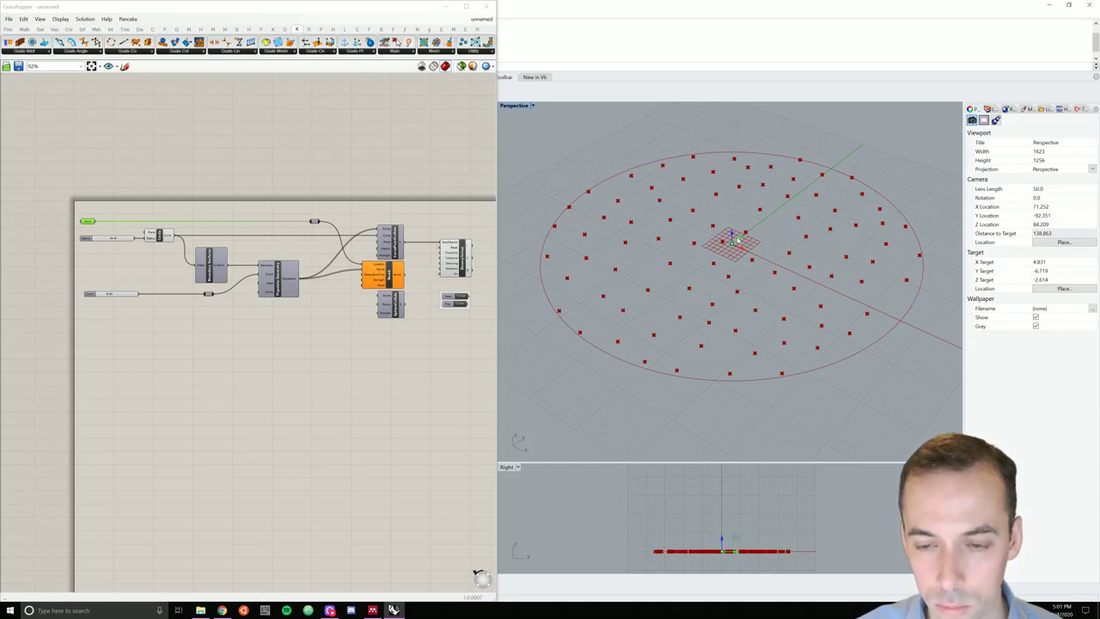
{"action": "left_click", "coordinate": [346, 393]}
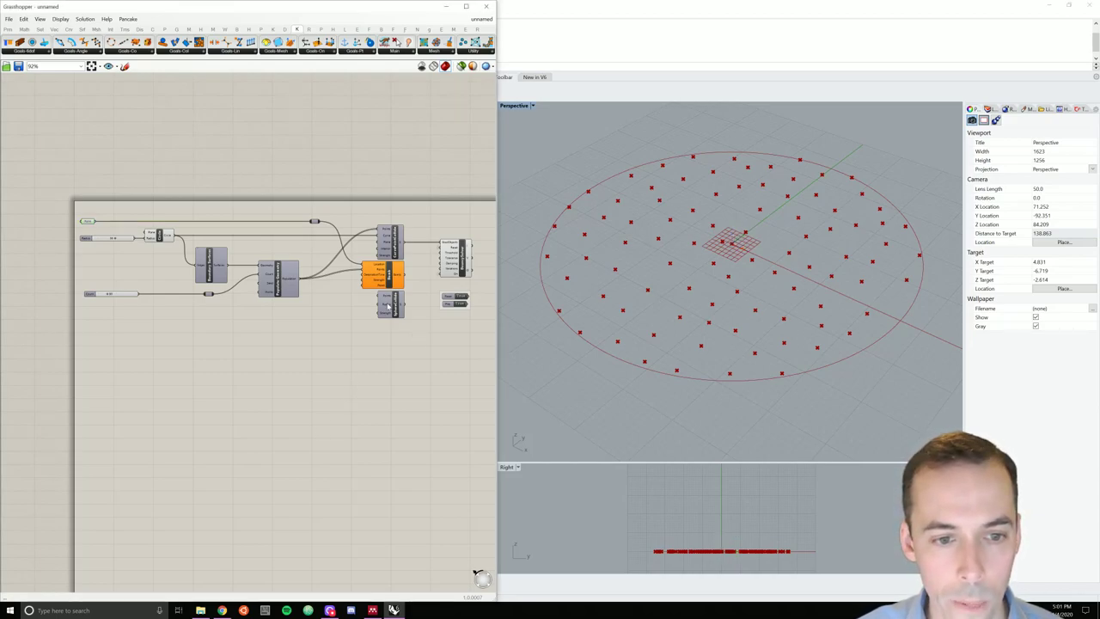
Step: Set Bomb's DetonationTime to 4 and add its Bomb output to BouncySolver's GoalObjects input
{"action": "scroll", "coordinate": [418, 289], "scroll_direction": "up", "scroll_amount": 4}
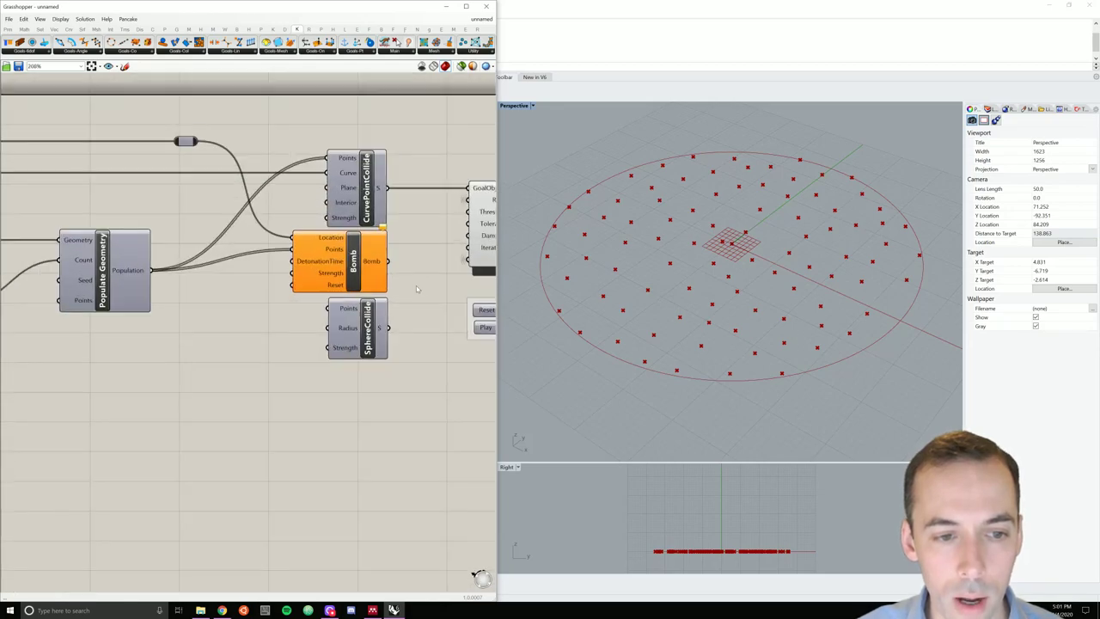
{"action": "right_click_drag", "start_coordinate": [418, 290], "coordinate": [347, 315]}
{"action": "right_click", "coordinate": [246, 292]}
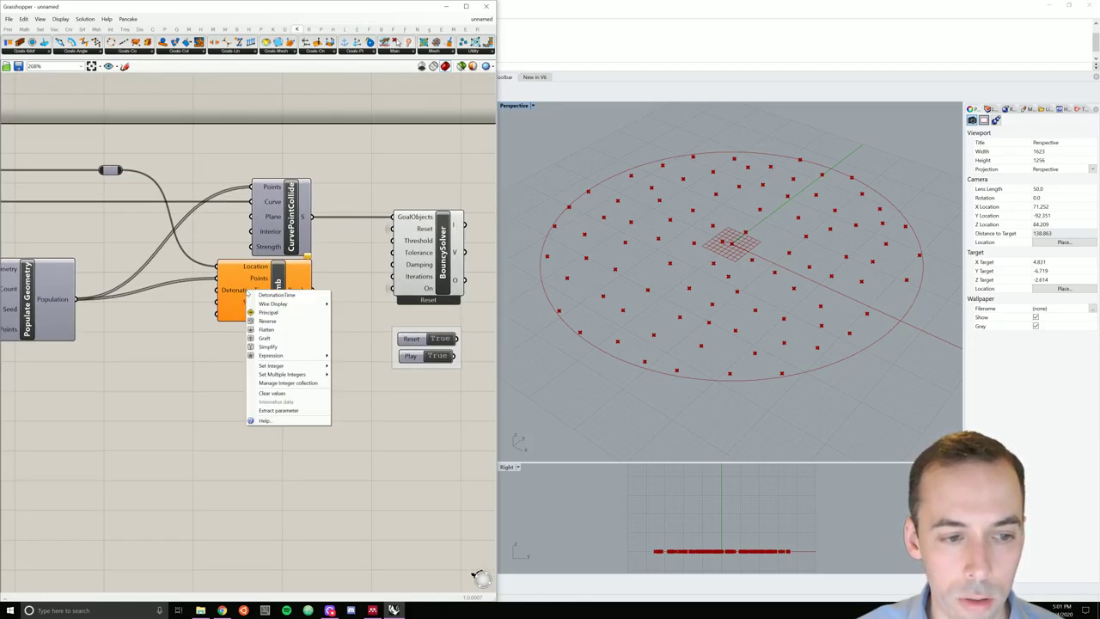
{"action": "mouse_move", "coordinate": [311, 365]}
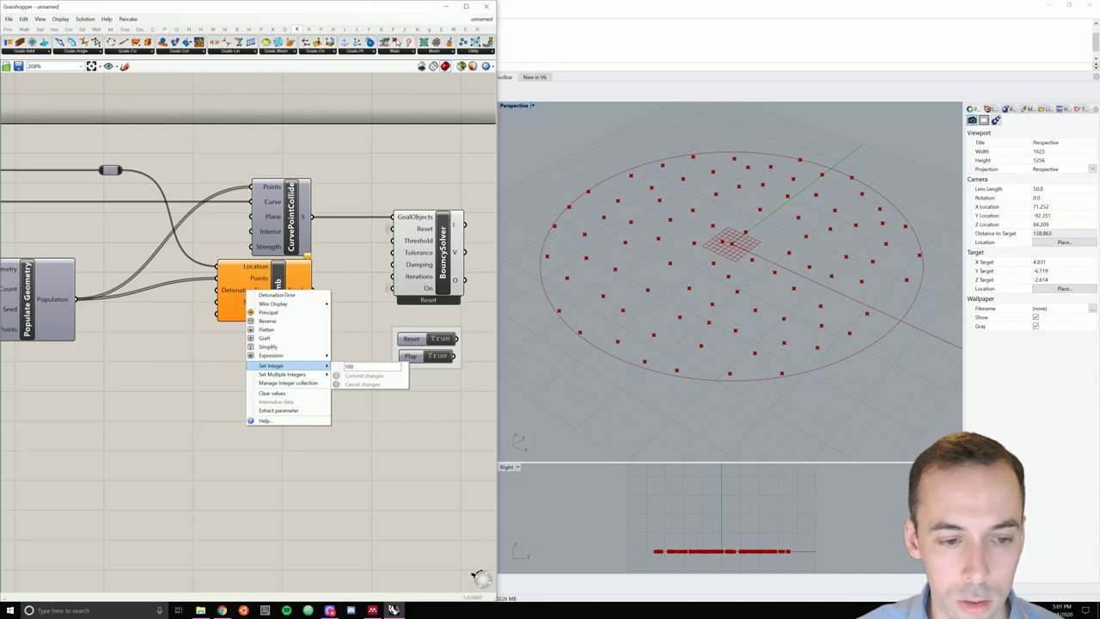
{"action": "double_click", "coordinate": [349, 366]}
{"action": "type", "text": "4"}
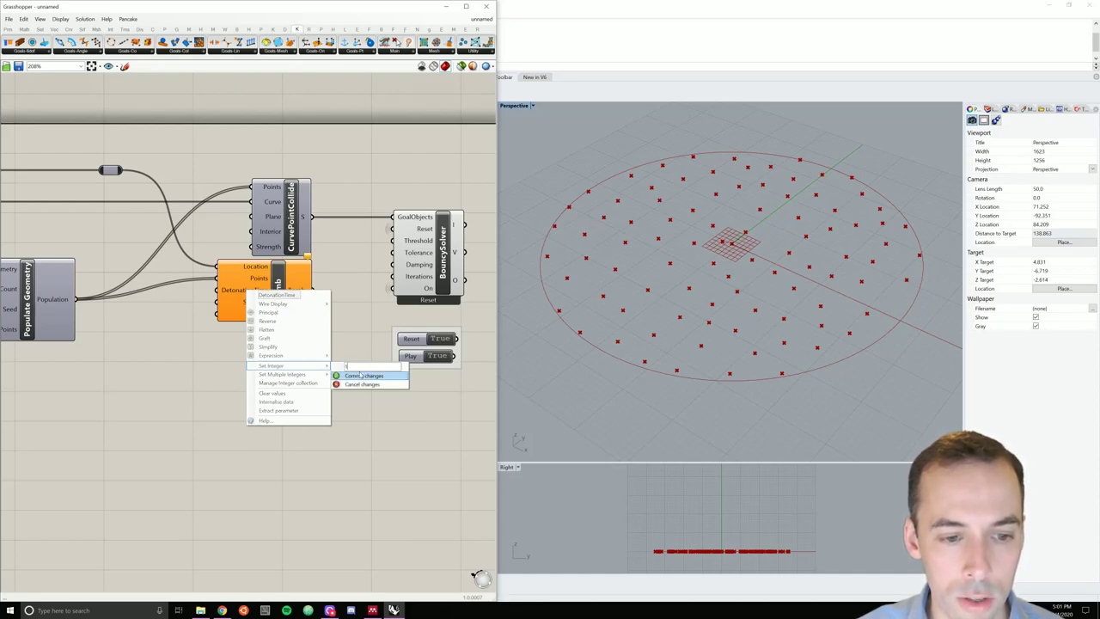
{"action": "left_click", "coordinate": [360, 377]}
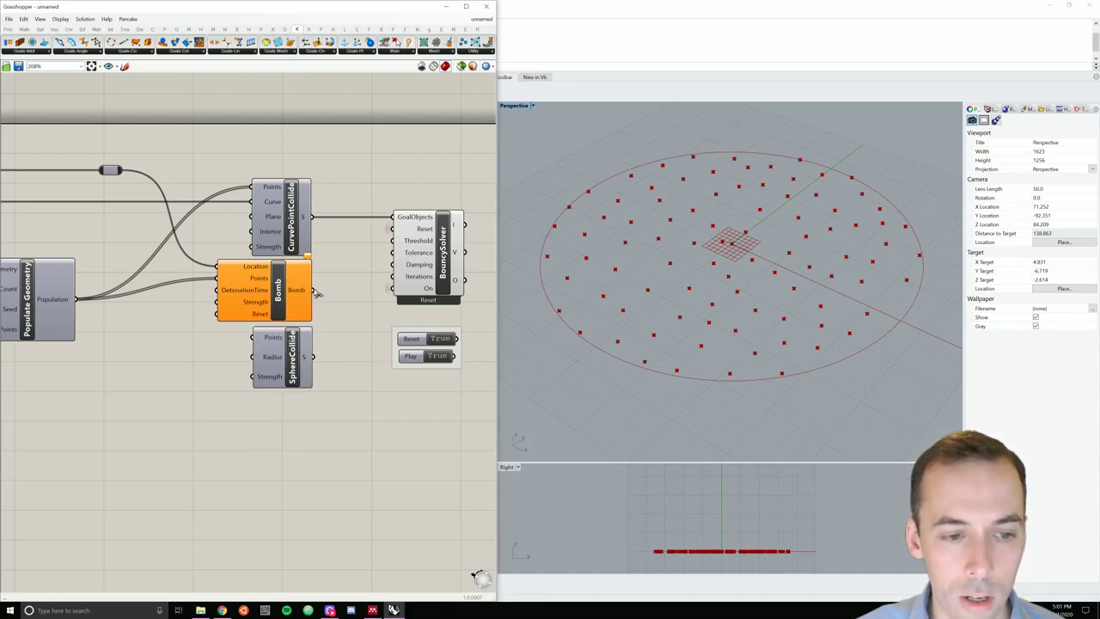
{"action": "left_click_drag", "start_coordinate": [315, 291], "coordinate": [400, 216]}
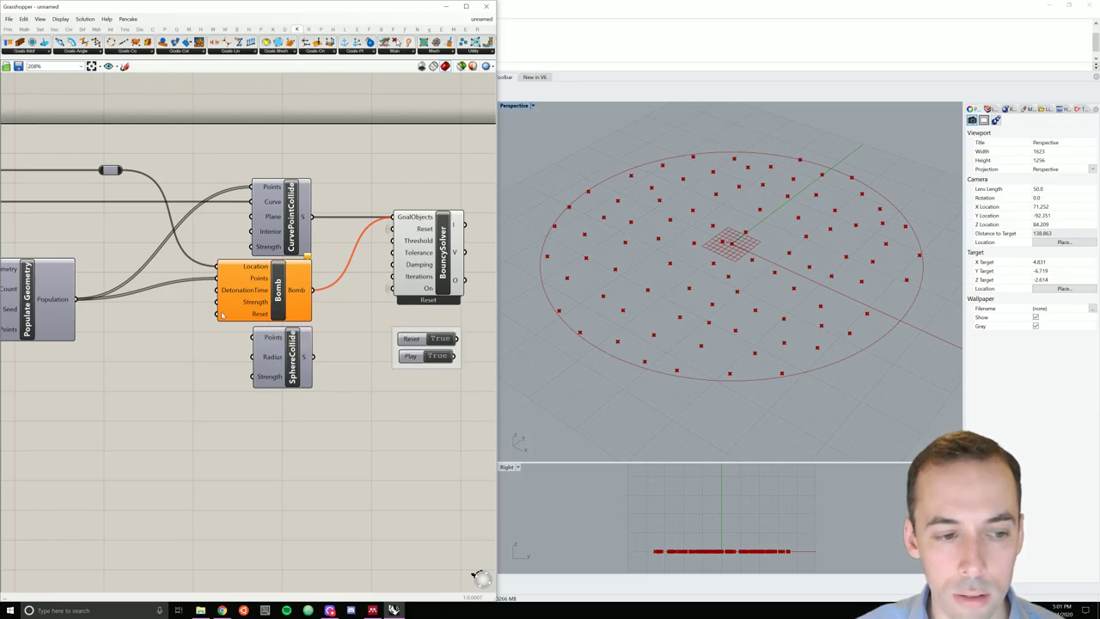
Step: Connect the Reset toggle to Bomb's Reset input and hide the wire
{"action": "left_click_drag", "start_coordinate": [217, 314], "coordinate": [457, 339]}
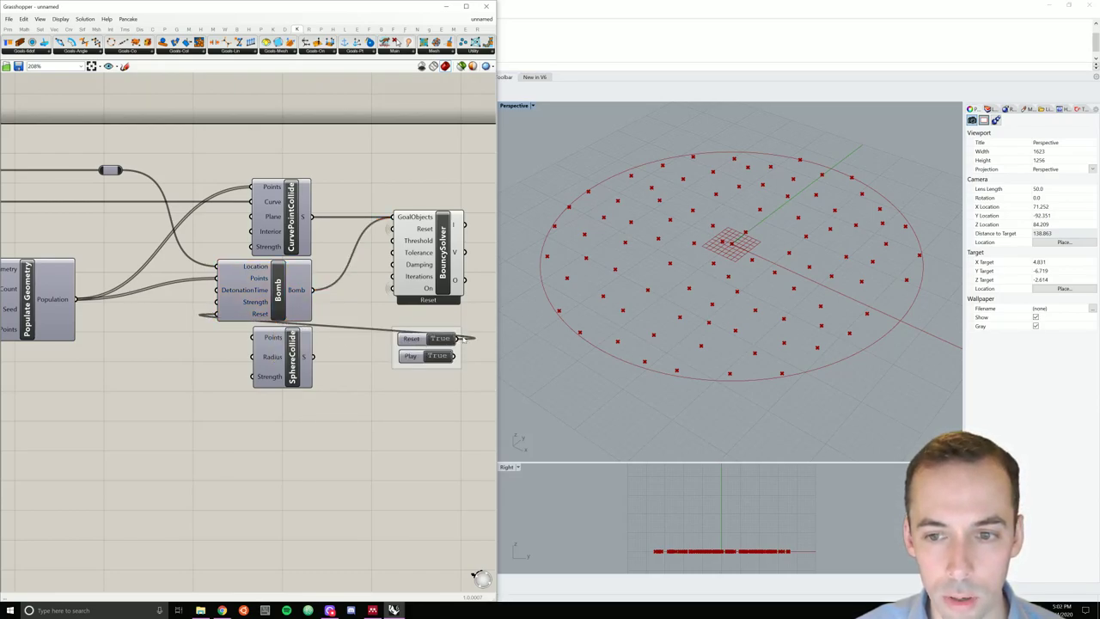
{"action": "right_click", "coordinate": [259, 318]}
{"action": "mouse_move", "coordinate": [331, 331]}
{"action": "left_click", "coordinate": [367, 348]}
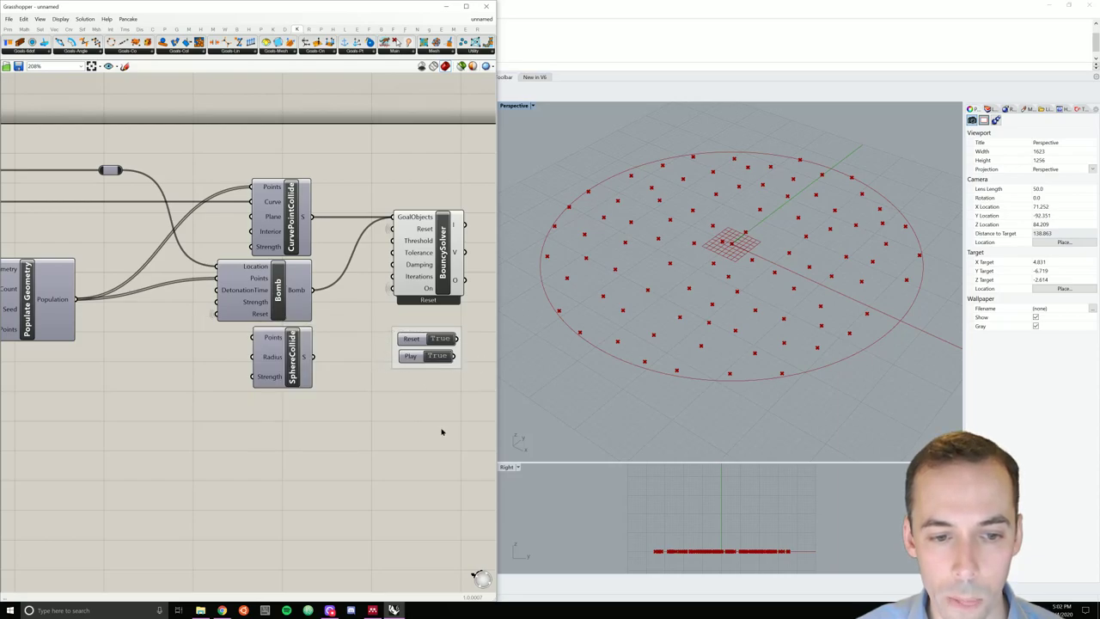
Step: Run and restart the bomb simulation with the Reset toggle to watch the points scatter, leaving Reset at True
{"action": "double_click", "coordinate": [440, 338]}
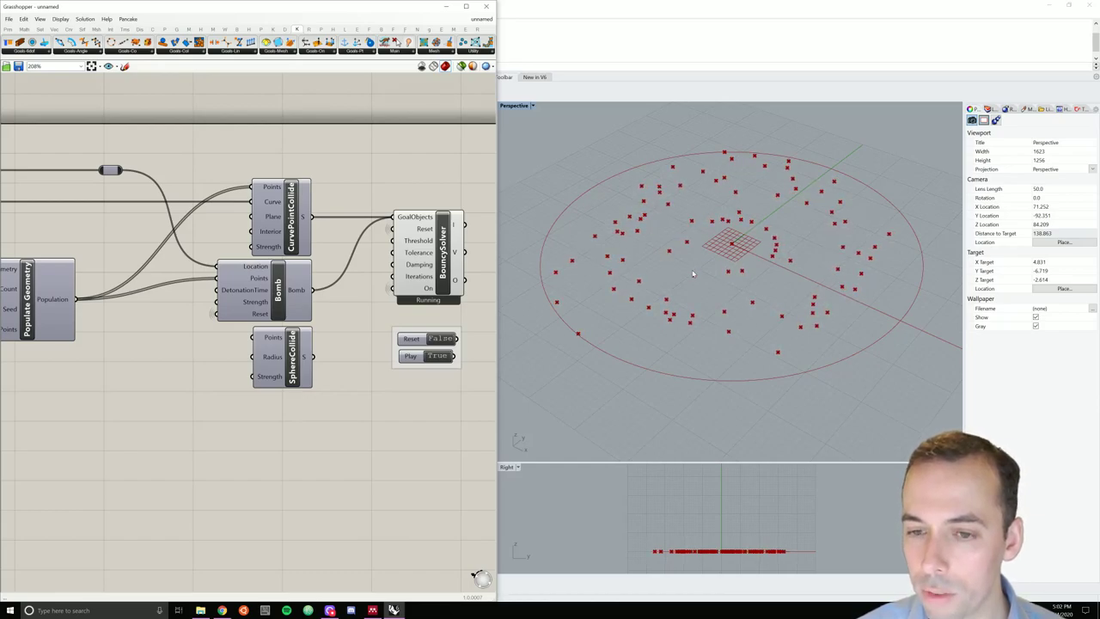
{"action": "scroll", "coordinate": [729, 206], "scroll_direction": "down", "scroll_amount": 4}
{"action": "scroll", "coordinate": [729, 206], "scroll_direction": "up", "scroll_amount": 1}
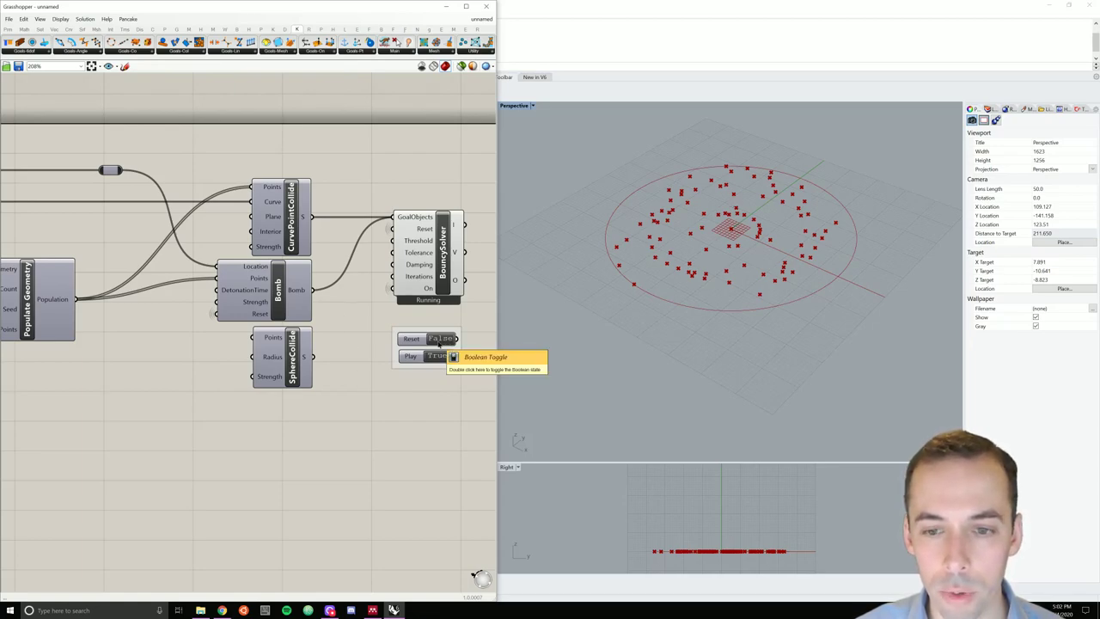
{"action": "left_click", "coordinate": [439, 340]}
{"action": "left_click", "coordinate": [440, 339]}
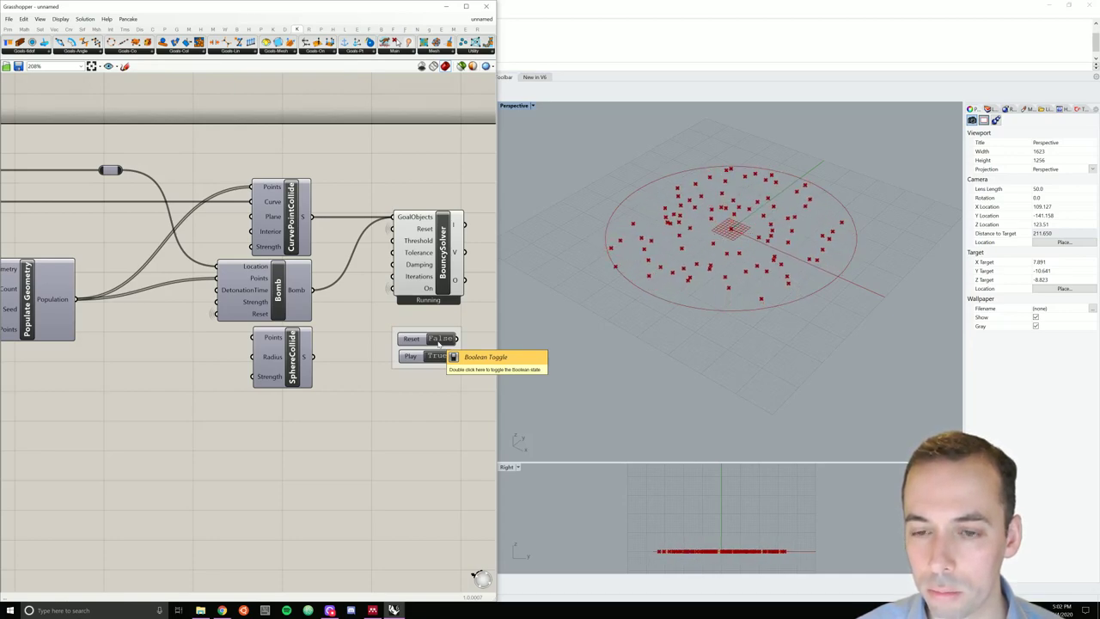
{"action": "double_click", "coordinate": [440, 339]}
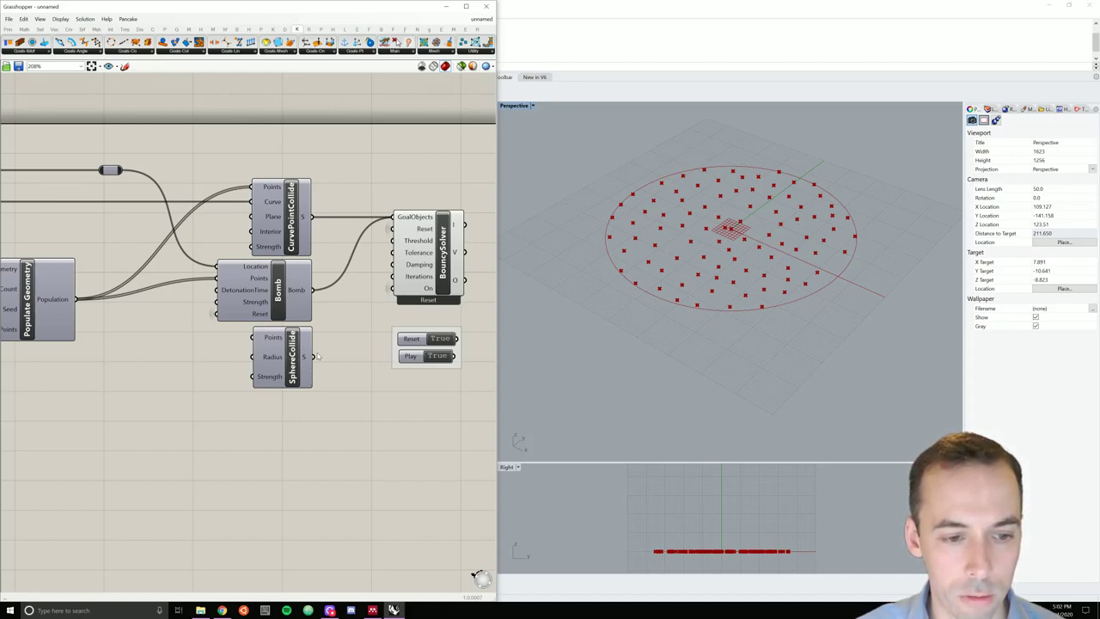
Step: Connect Populate Geometry's Population output to SphereCollide's Points input, and add SphereCollide's S output to BouncySolver's GoalObjects
{"action": "right_click_drag", "start_coordinate": [201, 350], "coordinate": [232, 340]}
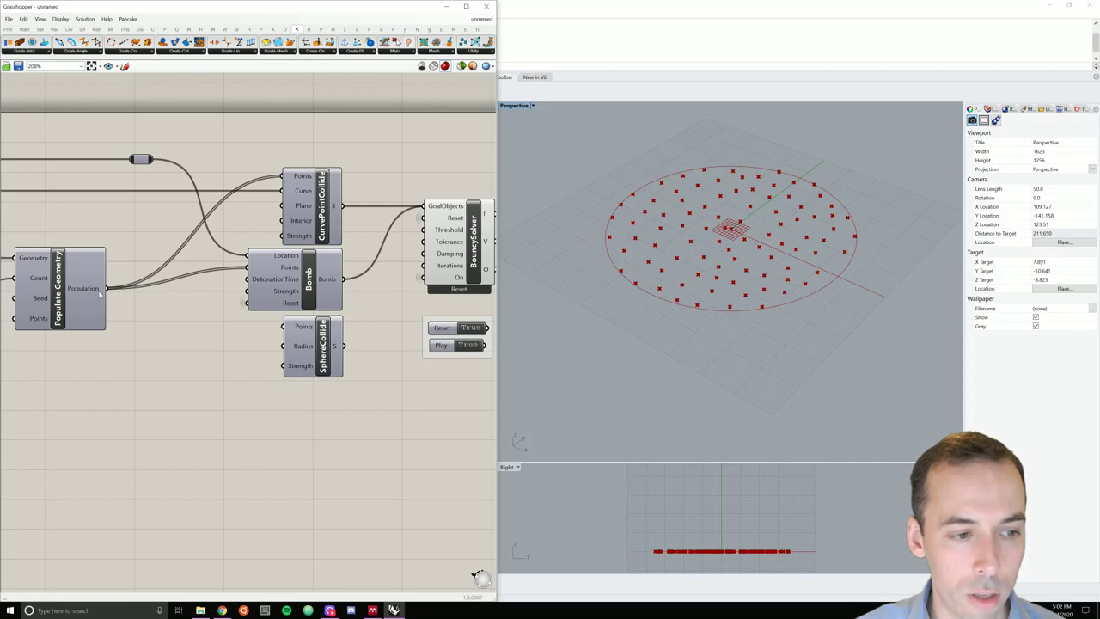
{"action": "left_click_drag", "start_coordinate": [104, 289], "coordinate": [297, 327]}
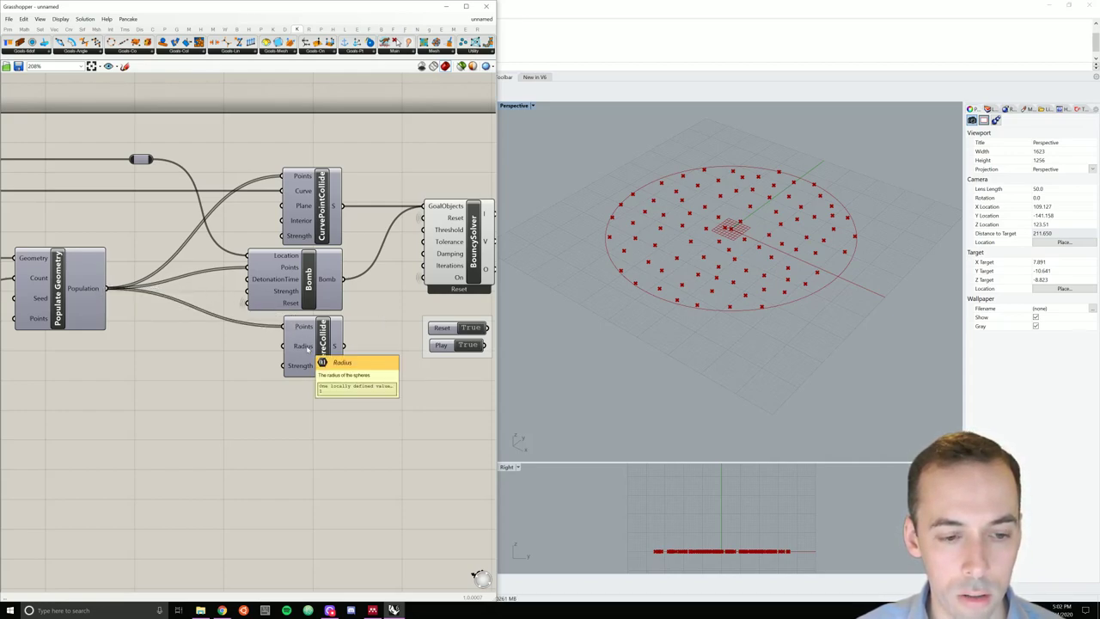
{"action": "left_click", "coordinate": [347, 332]}
{"action": "left_click", "coordinate": [349, 339]}
{"action": "left_click_drag", "start_coordinate": [344, 347], "coordinate": [426, 212]}
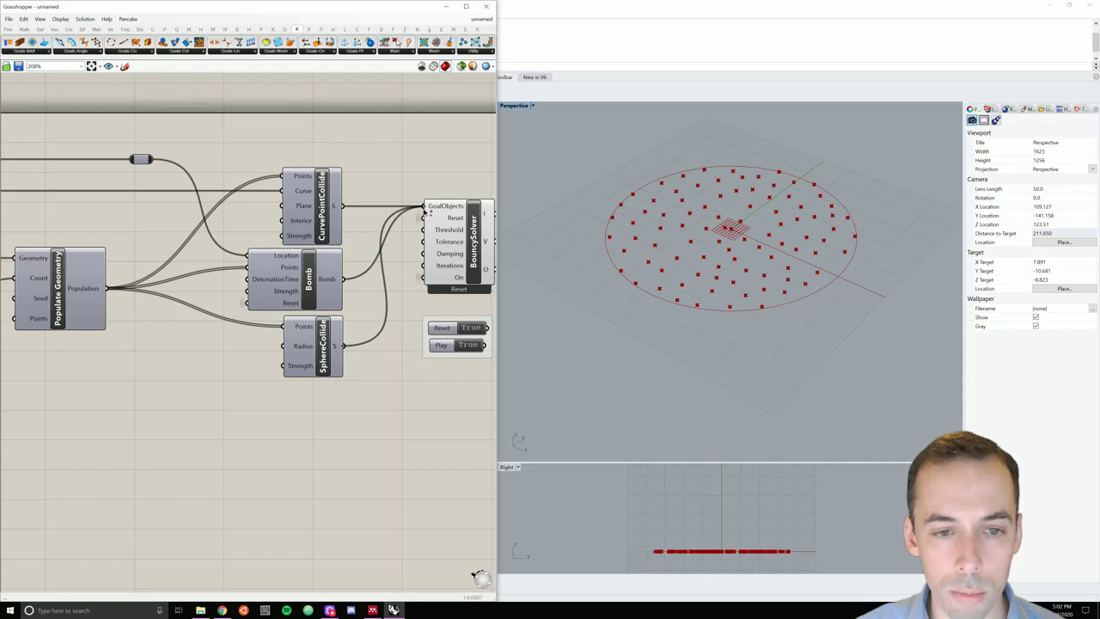
Step: Move BouncySolver and its Reset and Play toggles together a little farther from the goal components
{"action": "scroll", "coordinate": [427, 211], "scroll_direction": "down", "scroll_amount": 5}
{"action": "scroll", "coordinate": [435, 191], "scroll_direction": "up", "scroll_amount": 3}
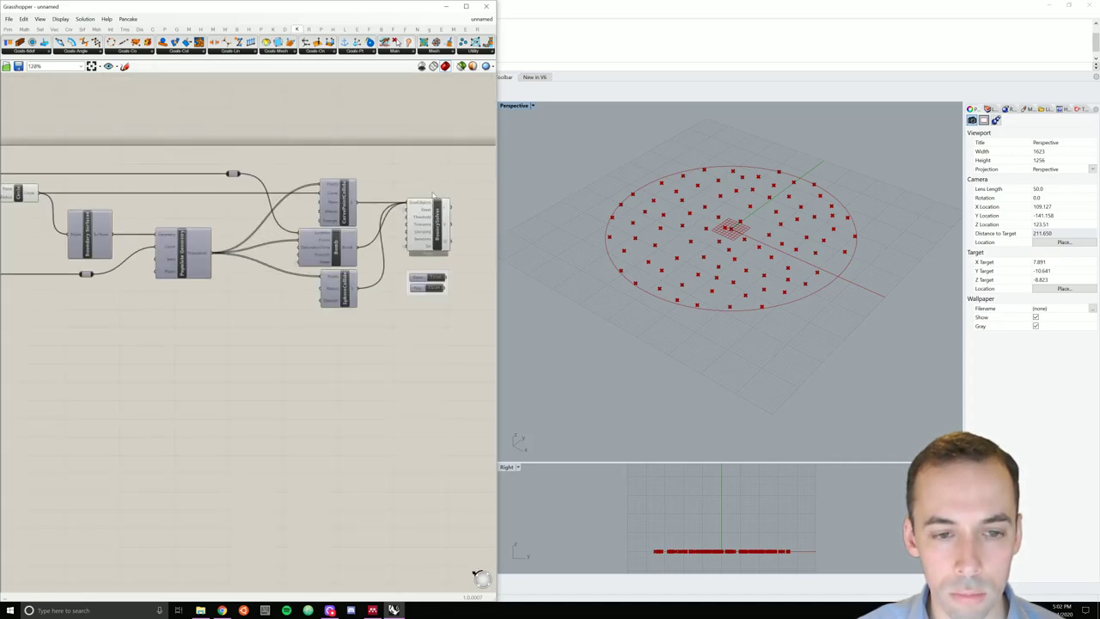
{"action": "left_click_drag", "start_coordinate": [434, 190], "coordinate": [420, 309]}
{"action": "left_click_drag", "start_coordinate": [426, 225], "coordinate": [451, 225]}
{"action": "left_click", "coordinate": [406, 356]}
{"action": "right_click_drag", "start_coordinate": [483, 293], "coordinate": [345, 297]}
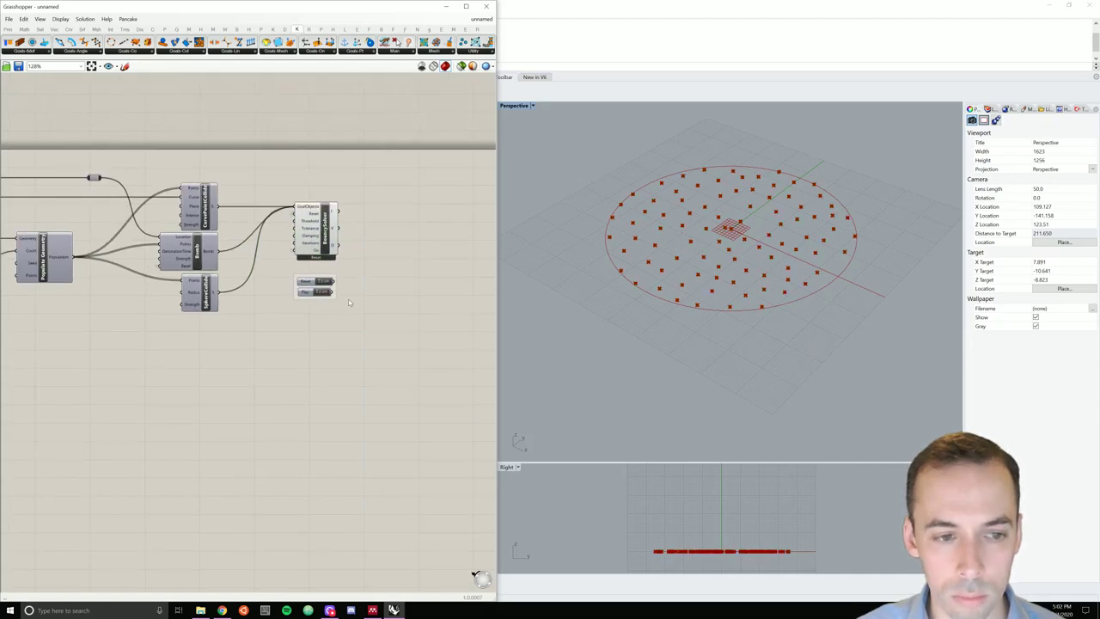
Step: Set Reset to False to run the simulation with sphere collision, restart it once and leave it running
{"action": "scroll", "coordinate": [345, 298], "scroll_direction": "up", "scroll_amount": 3}
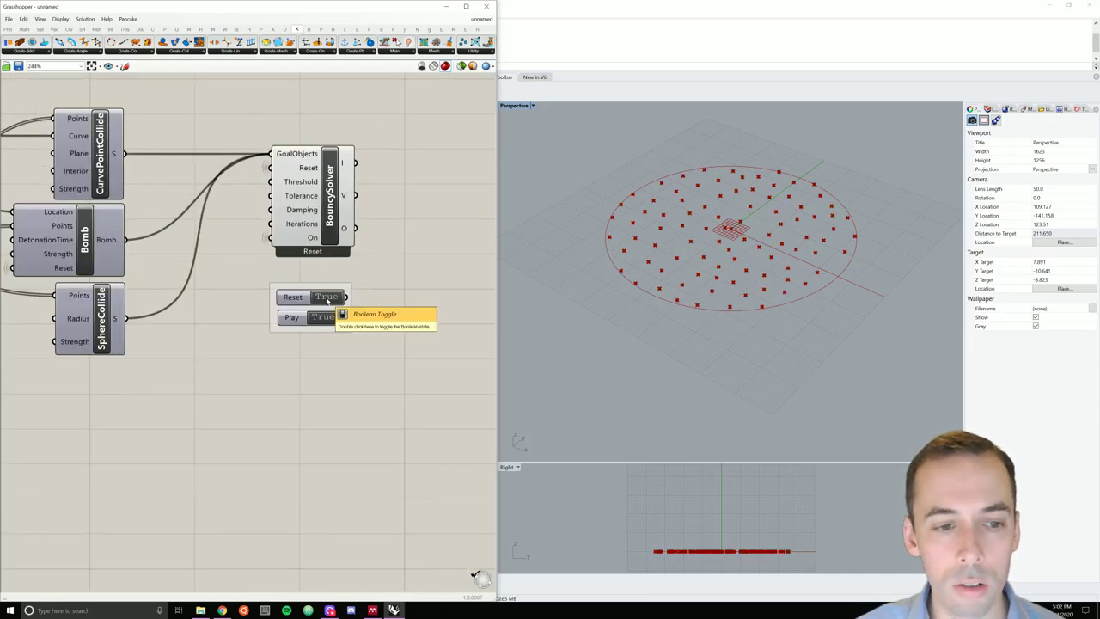
{"action": "double_click", "coordinate": [326, 297]}
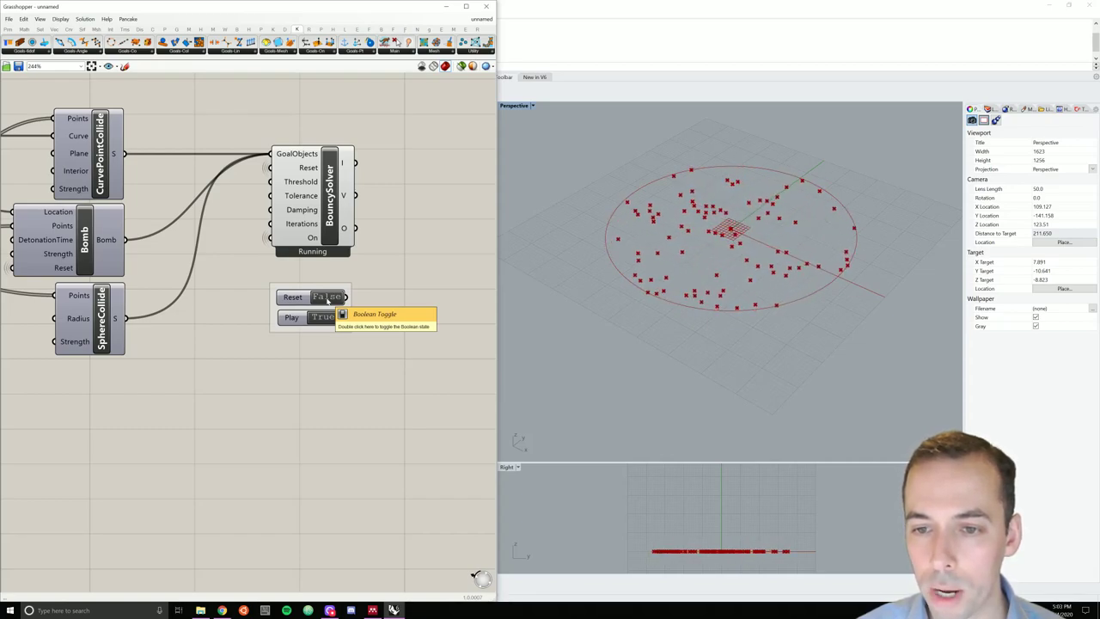
{"action": "double_click", "coordinate": [327, 297]}
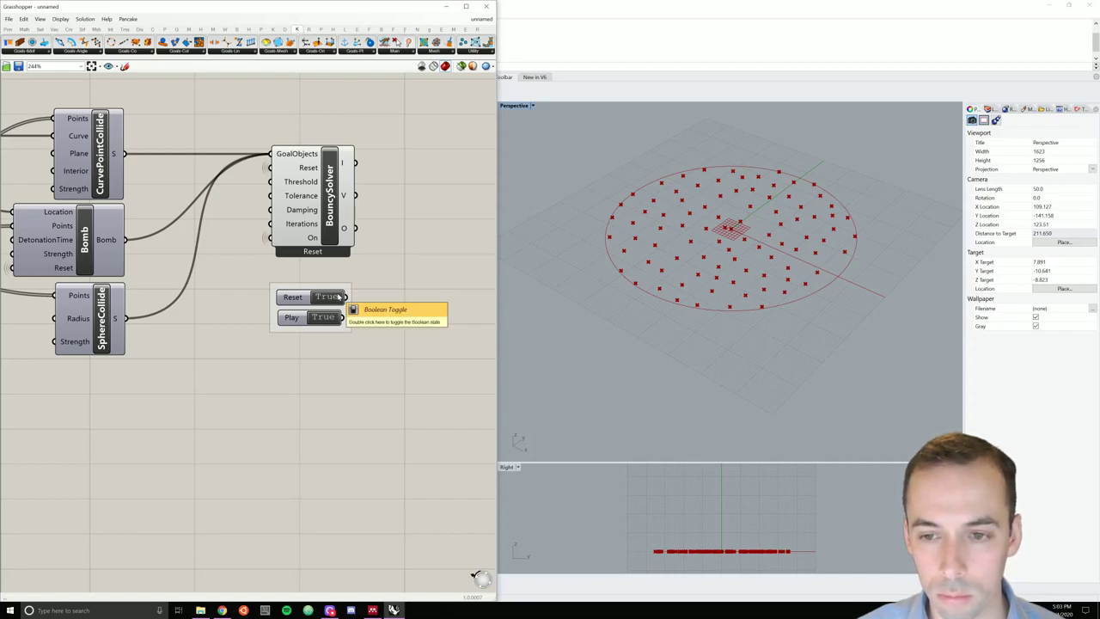
{"action": "double_click", "coordinate": [342, 297]}
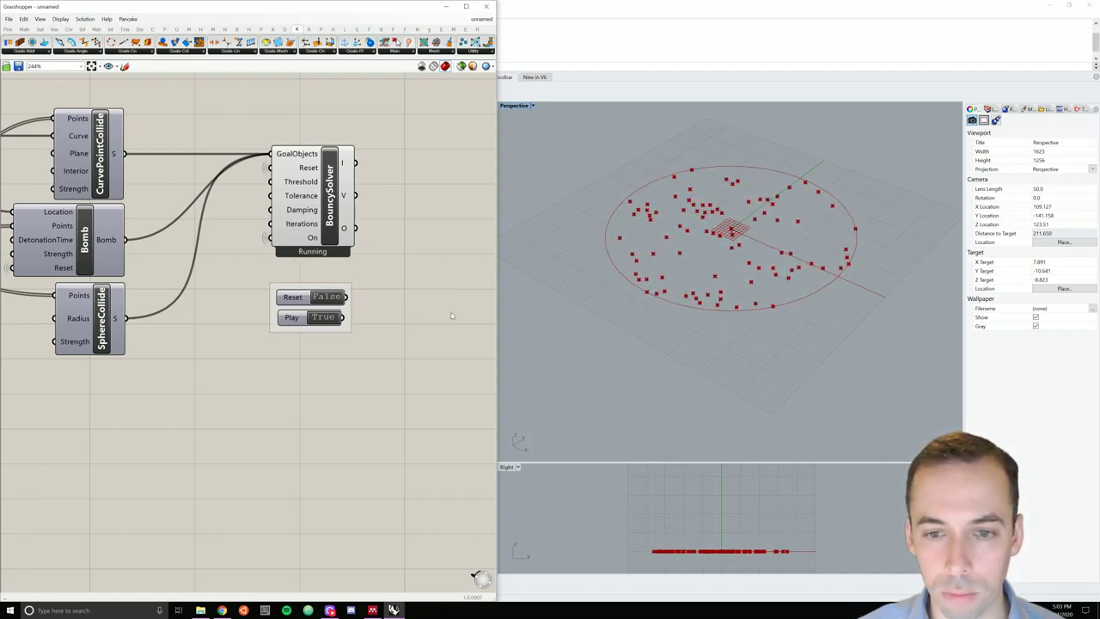
Step: Set the Count slider to 180
{"action": "scroll", "coordinate": [451, 316], "scroll_direction": "down", "scroll_amount": 5}
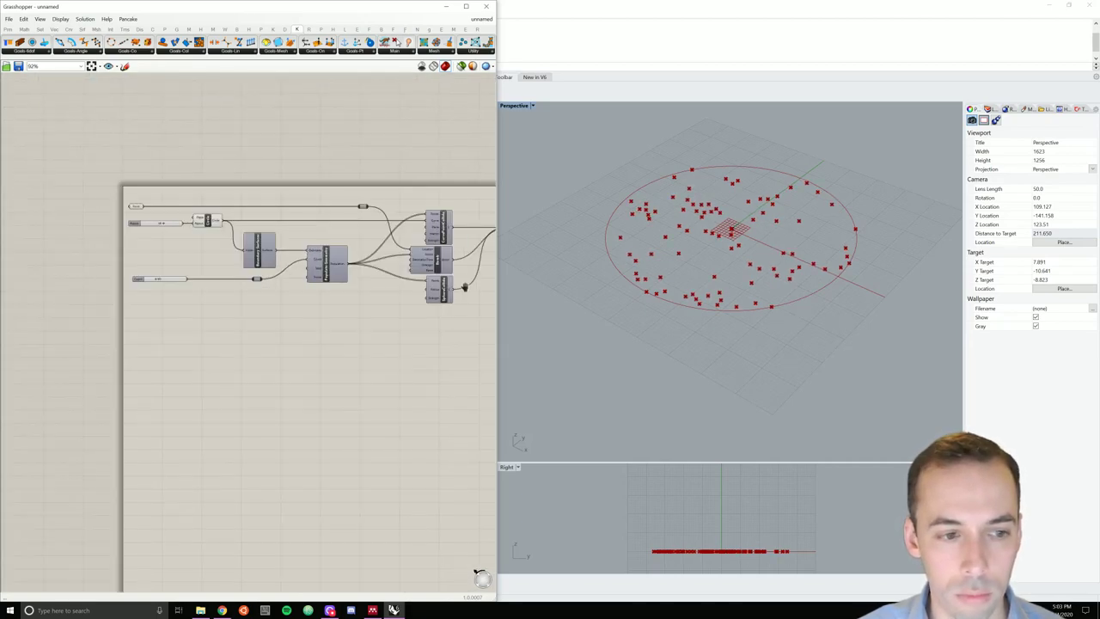
{"action": "scroll", "coordinate": [183, 293], "scroll_direction": "up", "scroll_amount": 8}
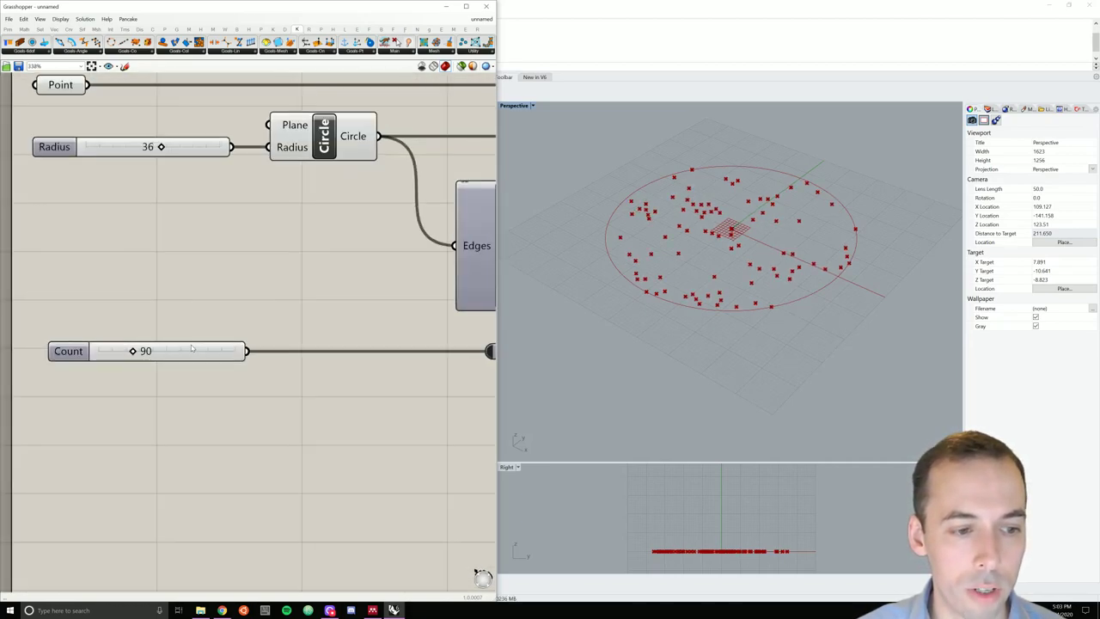
{"action": "left_click", "coordinate": [192, 350]}
{"action": "double_click", "coordinate": [192, 351]}
{"action": "type", "text": "180"}
{"action": "key", "text": "Return"}
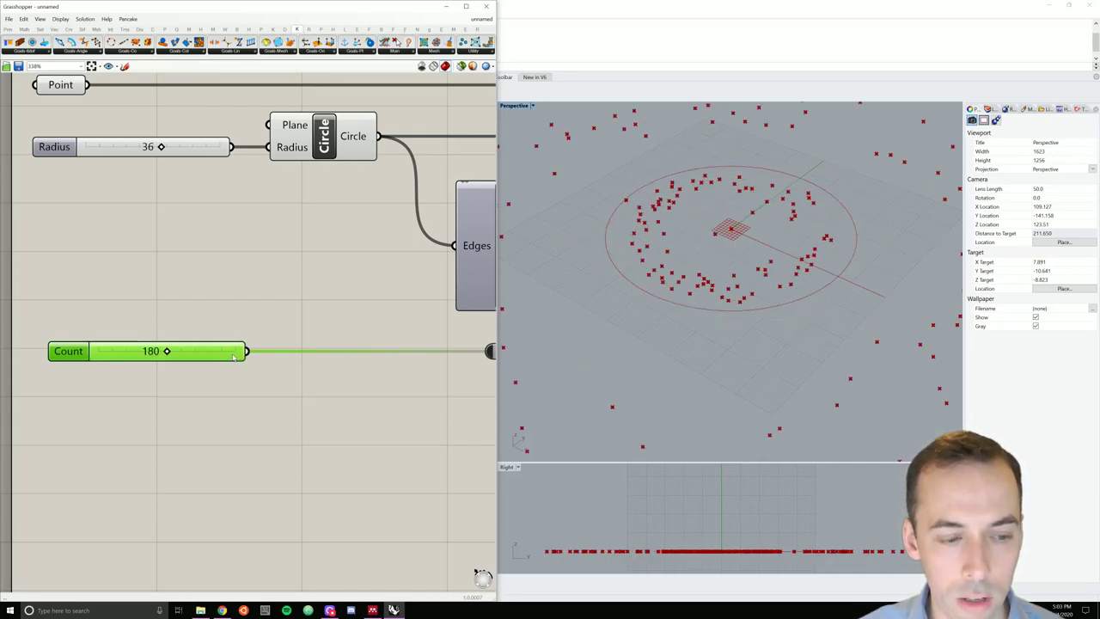
Step: Set Reset to True and back to False to restart the simulation with the new point count
{"action": "scroll", "coordinate": [248, 320], "scroll_direction": "down", "scroll_amount": 5}
{"action": "right_click_drag", "start_coordinate": [141, 322], "coordinate": [0, 311]}
{"action": "scroll", "coordinate": [459, 338], "scroll_direction": "up", "scroll_amount": 5}
{"action": "right_click_drag", "start_coordinate": [321, 338], "coordinate": [63, 314]}
{"action": "scroll", "coordinate": [389, 300], "scroll_direction": "down", "scroll_amount": 2}
{"action": "scroll", "coordinate": [456, 296], "scroll_direction": "down", "scroll_amount": 2}
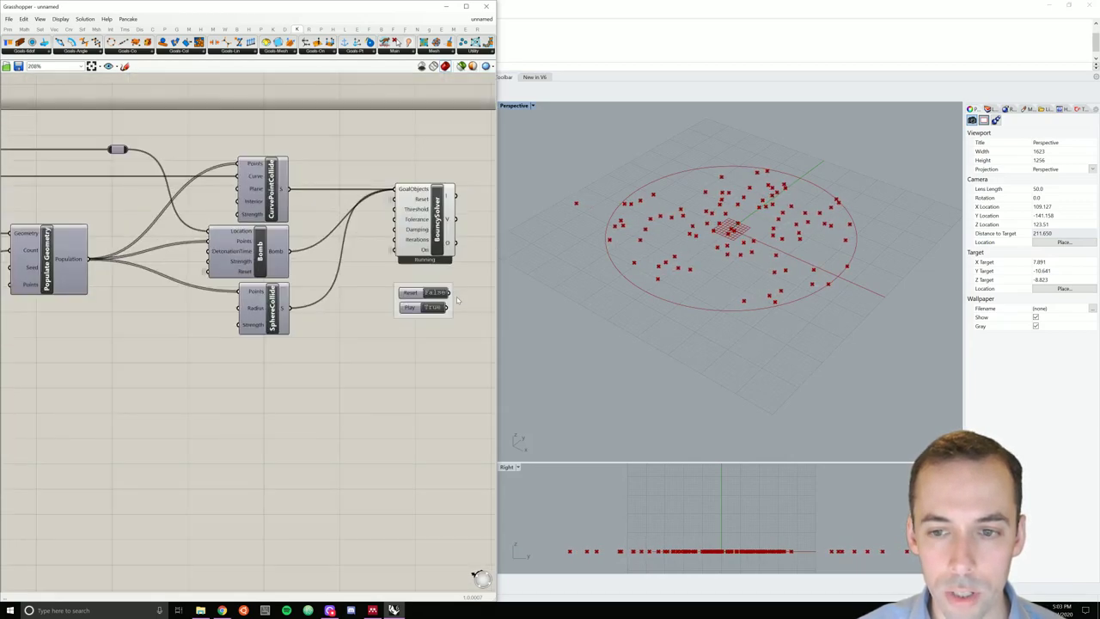
{"action": "scroll", "coordinate": [456, 297], "scroll_direction": "up", "scroll_amount": 4}
{"action": "double_click", "coordinate": [422, 294]}
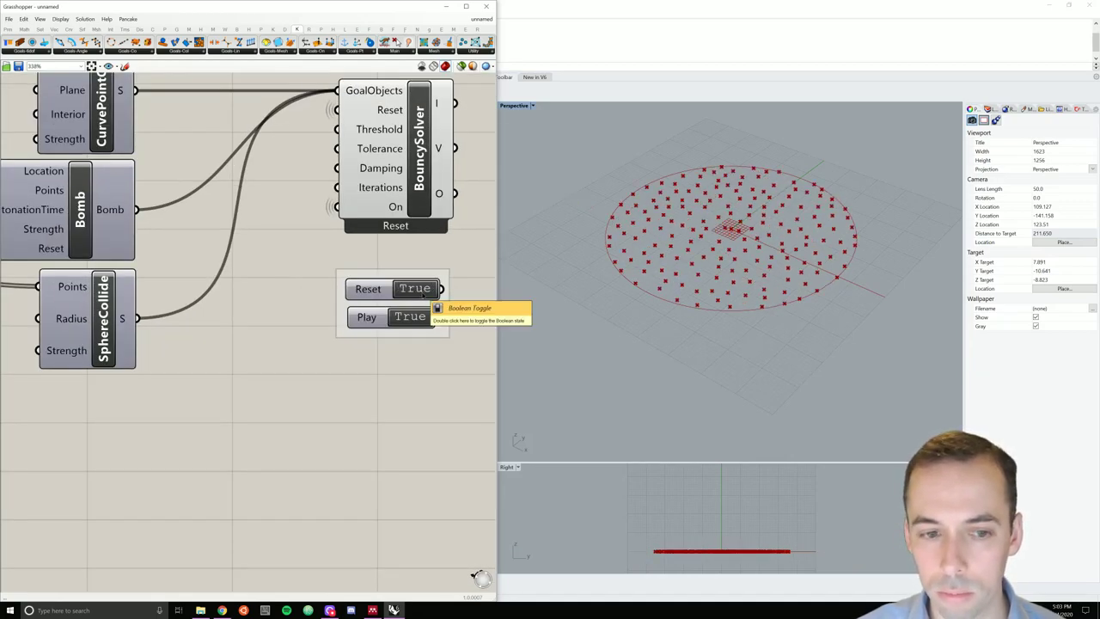
{"action": "double_click", "coordinate": [422, 294]}
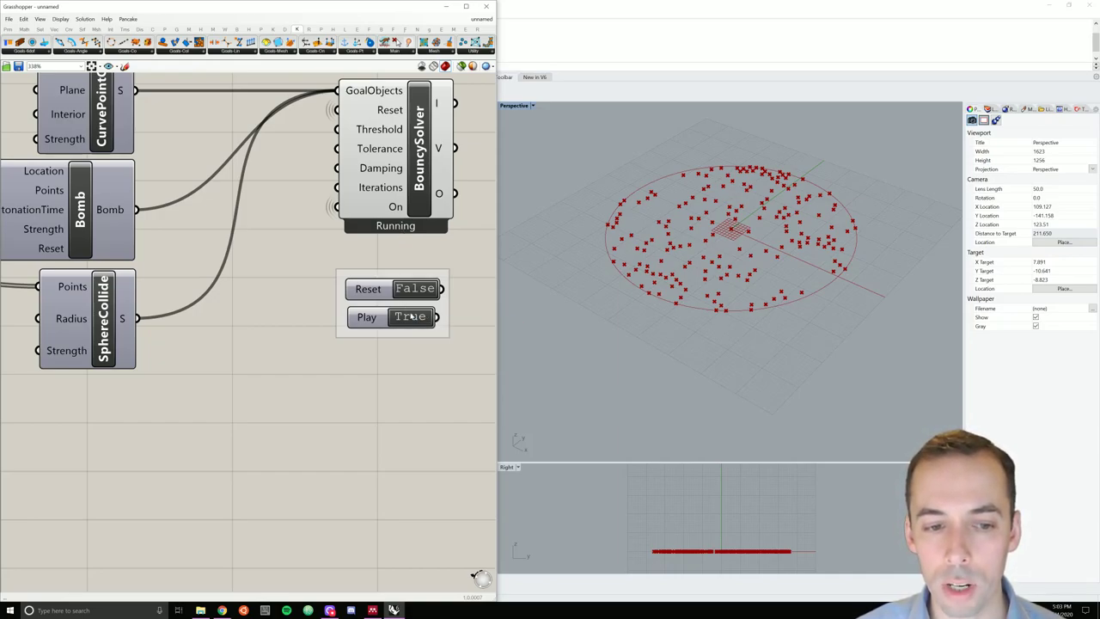
Step: Add a Cloud Display component beside BouncySolver's outputs
{"action": "scroll", "coordinate": [396, 225], "scroll_direction": "down", "scroll_amount": 4}
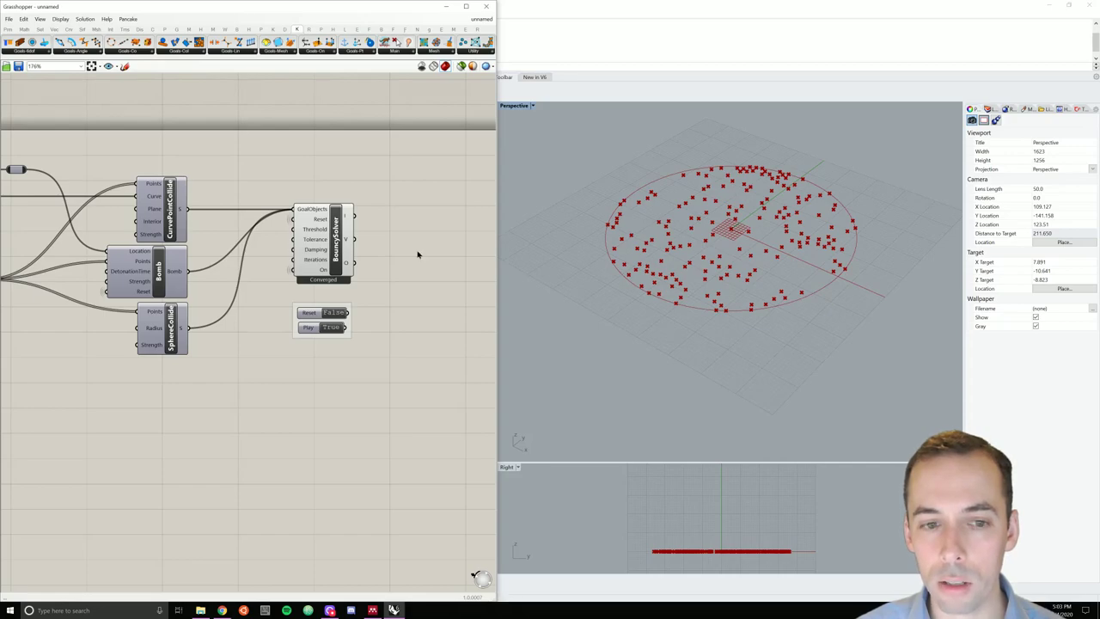
{"action": "double_click", "coordinate": [418, 253]}
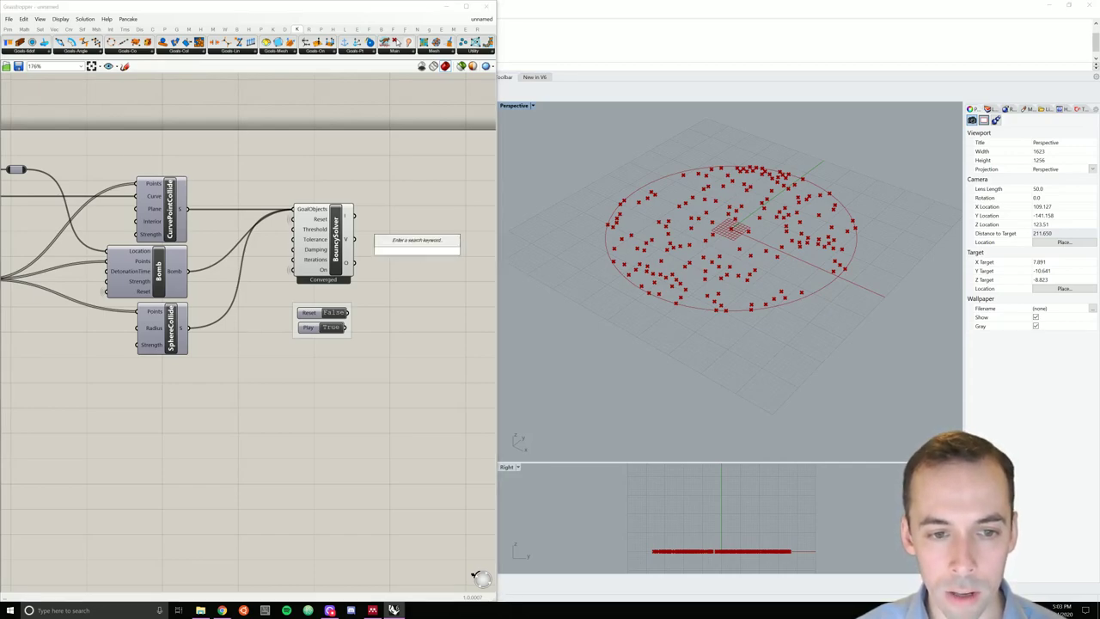
{"action": "type", "text": "cloud"}
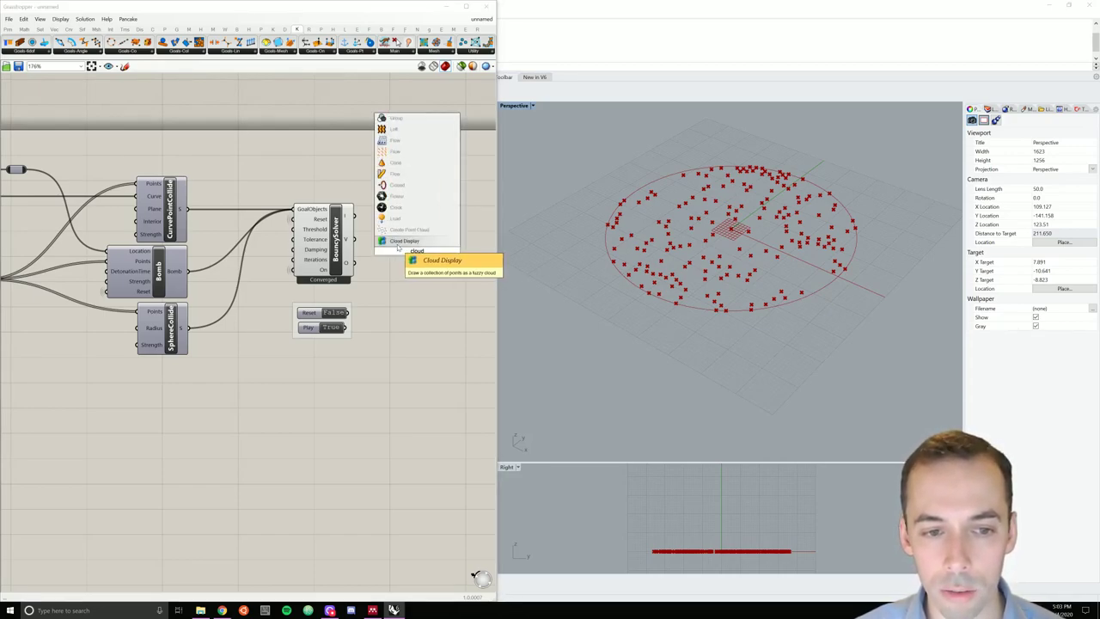
{"action": "left_click", "coordinate": [401, 241]}
{"action": "right_click_drag", "start_coordinate": [396, 414], "coordinate": [296, 395]}
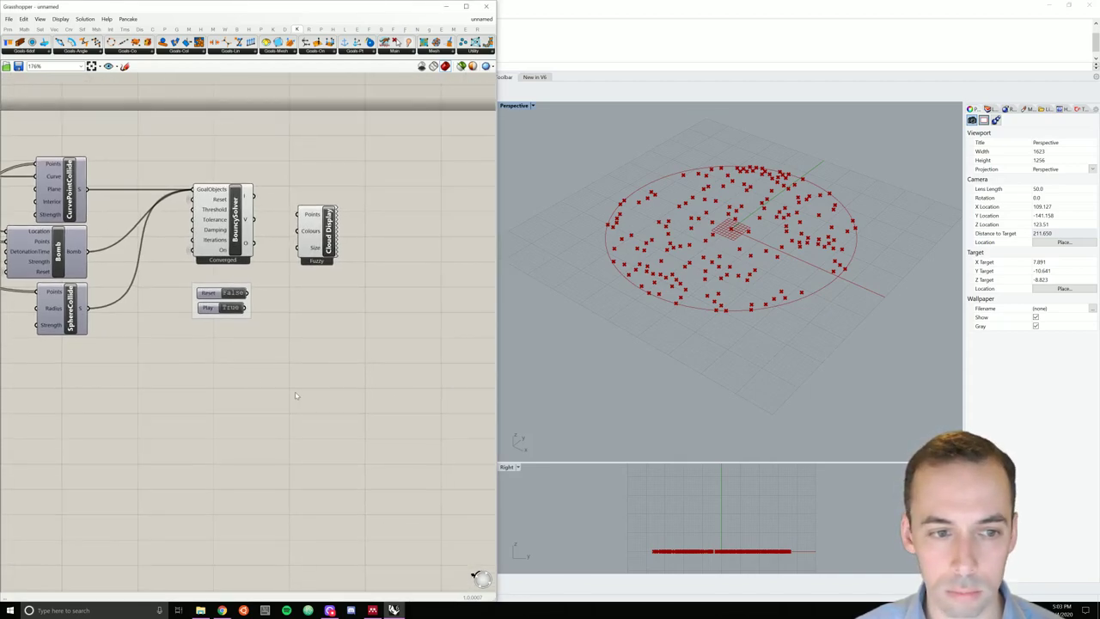
Step: Turn off BouncySolver's preview and connect its V output to Cloud Display's Points input, spacing Cloud Display farther away
{"action": "right_click", "coordinate": [238, 204]}
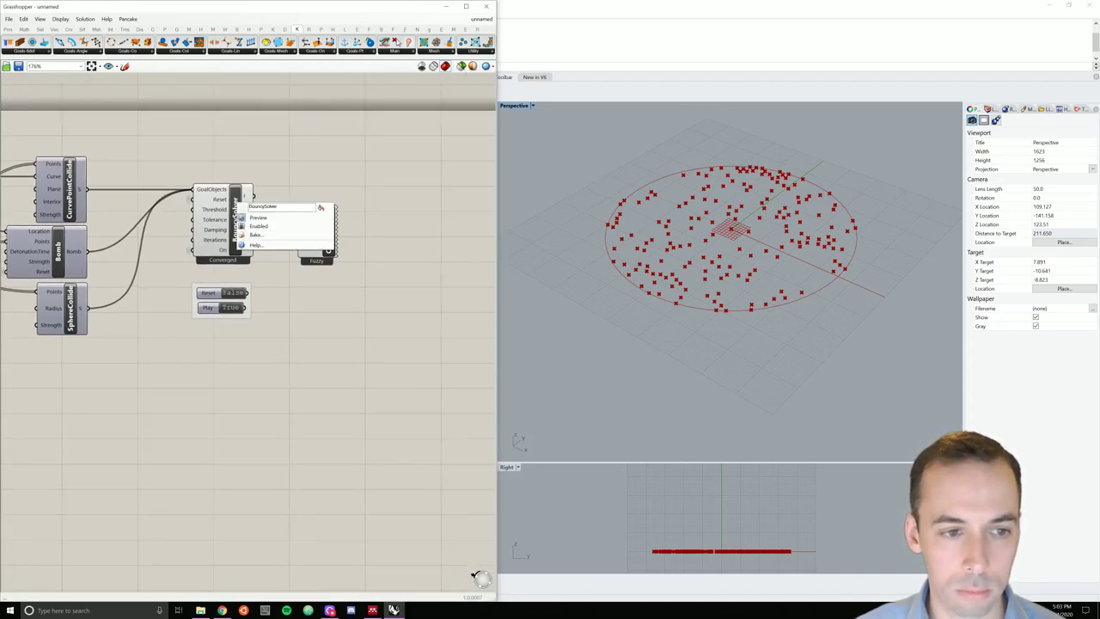
{"action": "left_click", "coordinate": [273, 219]}
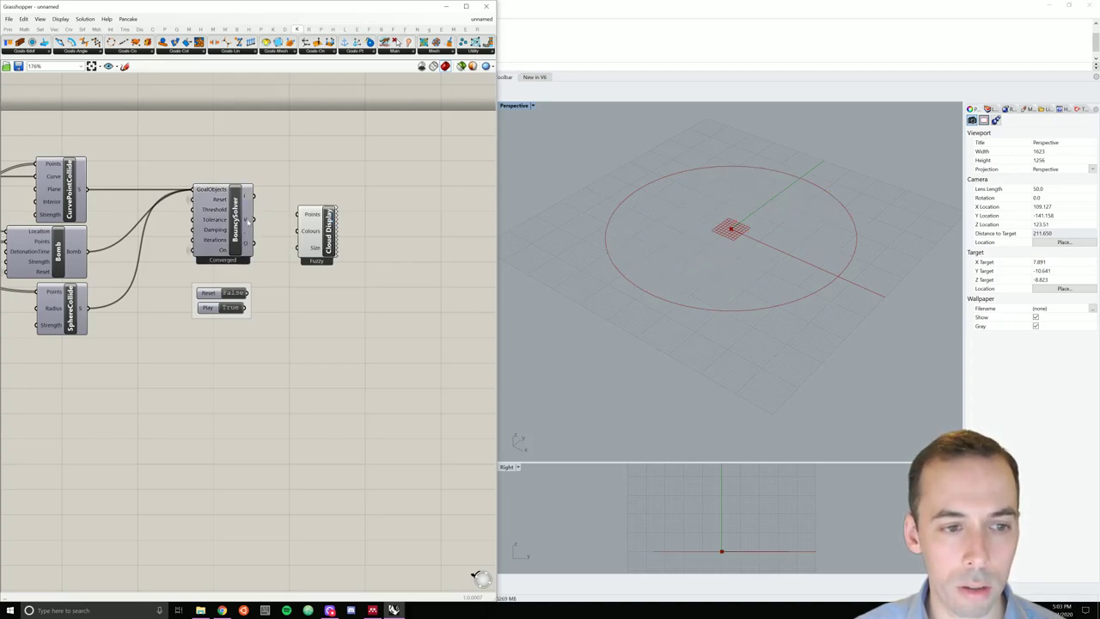
{"action": "left_click_drag", "start_coordinate": [254, 220], "coordinate": [345, 235]}
Step: Add a white Colour Swatch beside Cloud Display and connect it to the Colours input, aligning the swatch with that input
{"action": "double_click", "coordinate": [294, 253]}
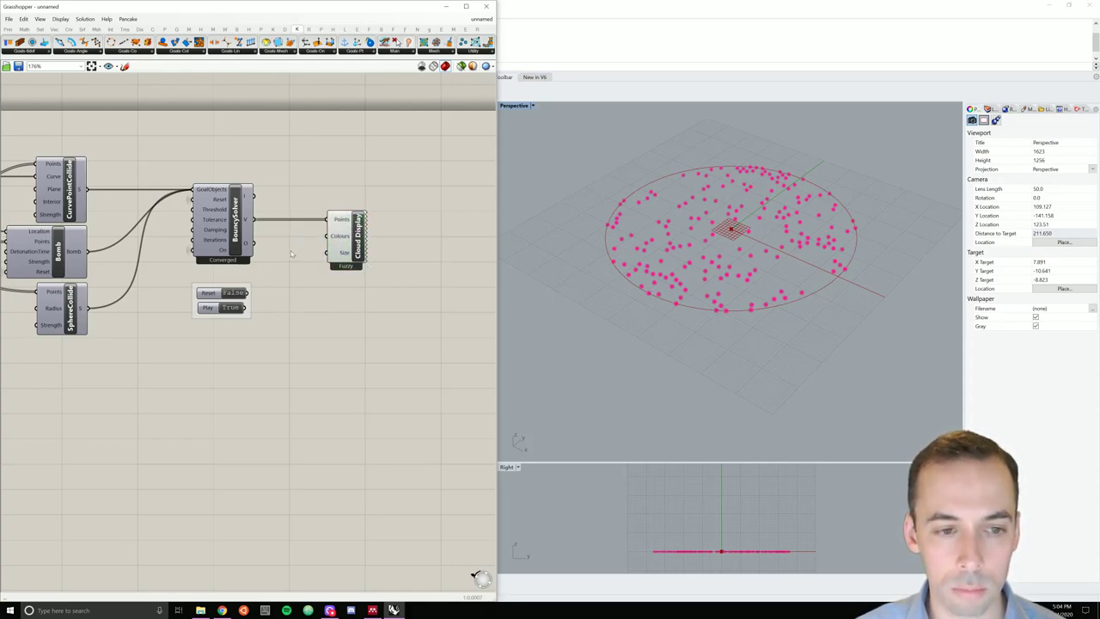
{"action": "type", "text": "col"}
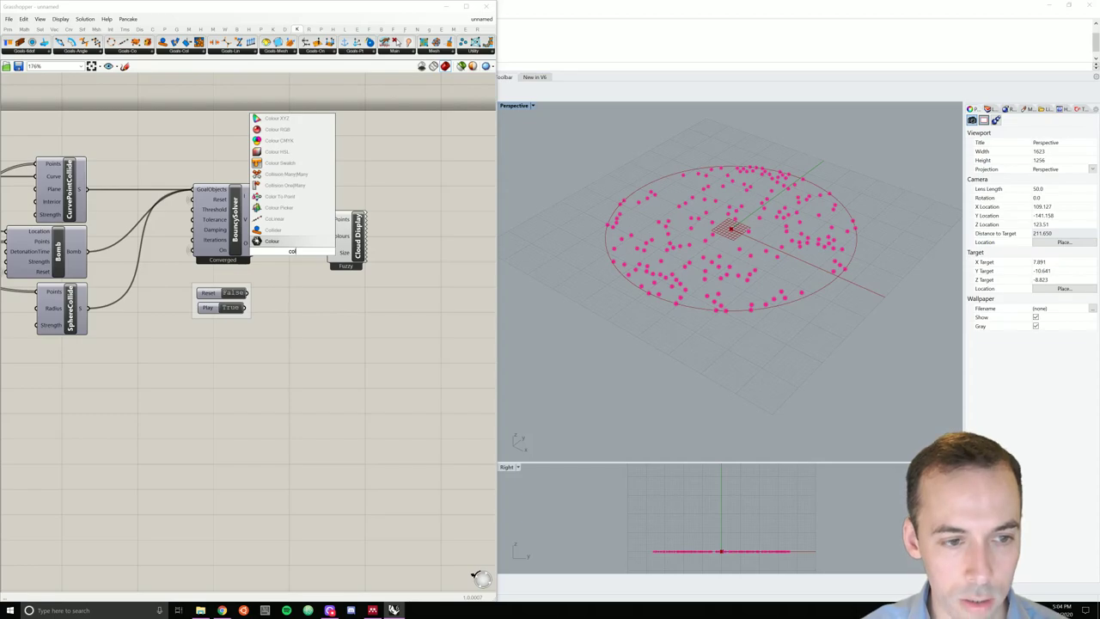
{"action": "key", "text": "Up"}
{"action": "key", "text": "Up"}
{"action": "key", "text": "Up"}
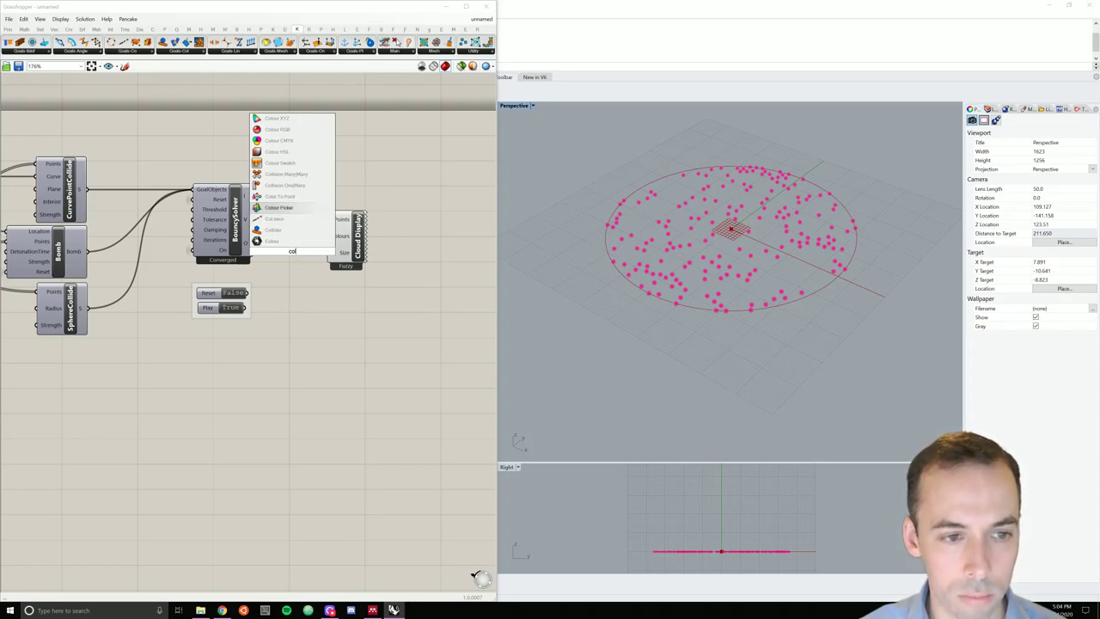
{"action": "type", "text": "o"}
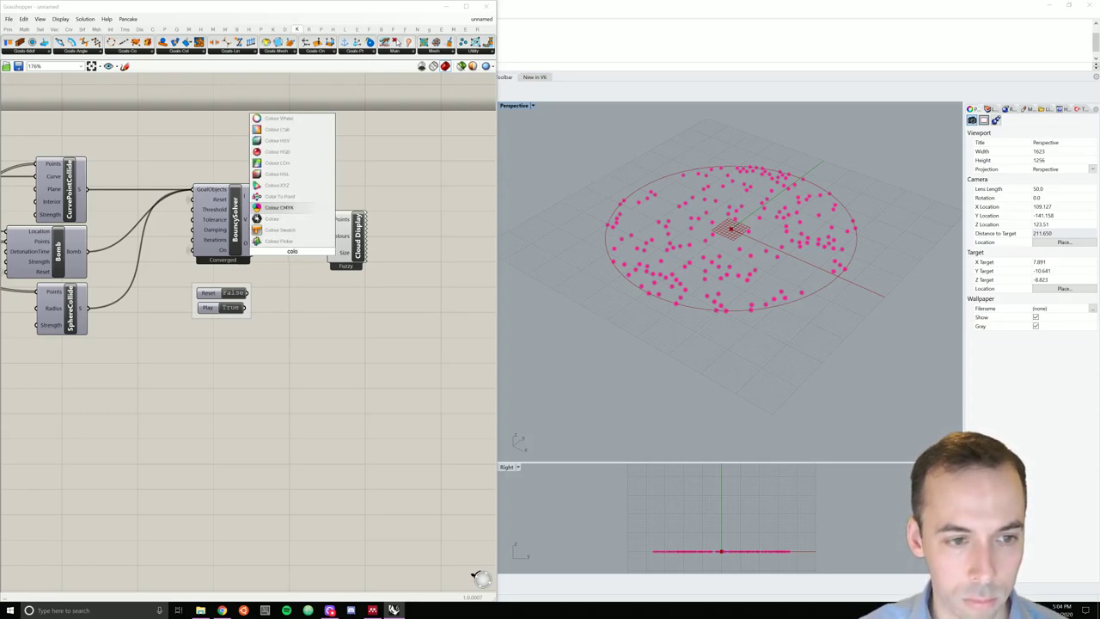
{"action": "key", "text": "Down"}
{"action": "key", "text": "Down"}
{"action": "key", "text": "Return"}
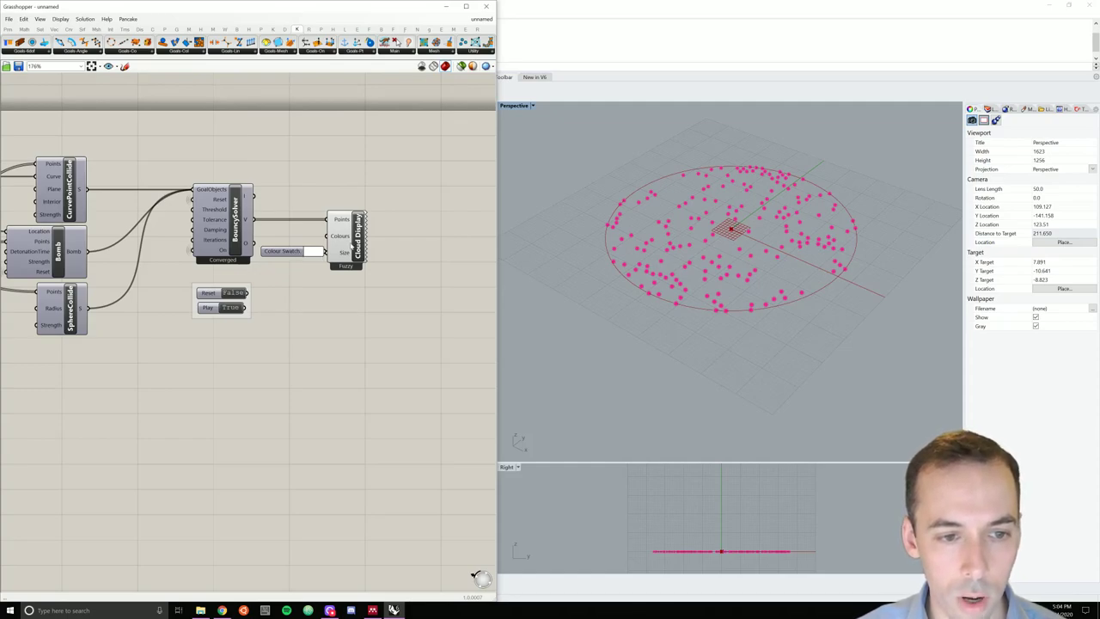
{"action": "mouse_move", "coordinate": [351, 245]}
{"action": "left_mouse_down"}
{"action": "mouse_move", "coordinate": [380, 245]}
{"action": "mouse_move", "coordinate": [366, 238]}
{"action": "left_mouse_up"}
{"action": "left_click_drag", "start_coordinate": [289, 251], "coordinate": [307, 239]}
Step: Restart the simulation with the Reset toggle and watch the white cloud points from a lower perspective angle
{"action": "right_click_drag", "start_coordinate": [757, 275], "coordinate": [760, 245]}
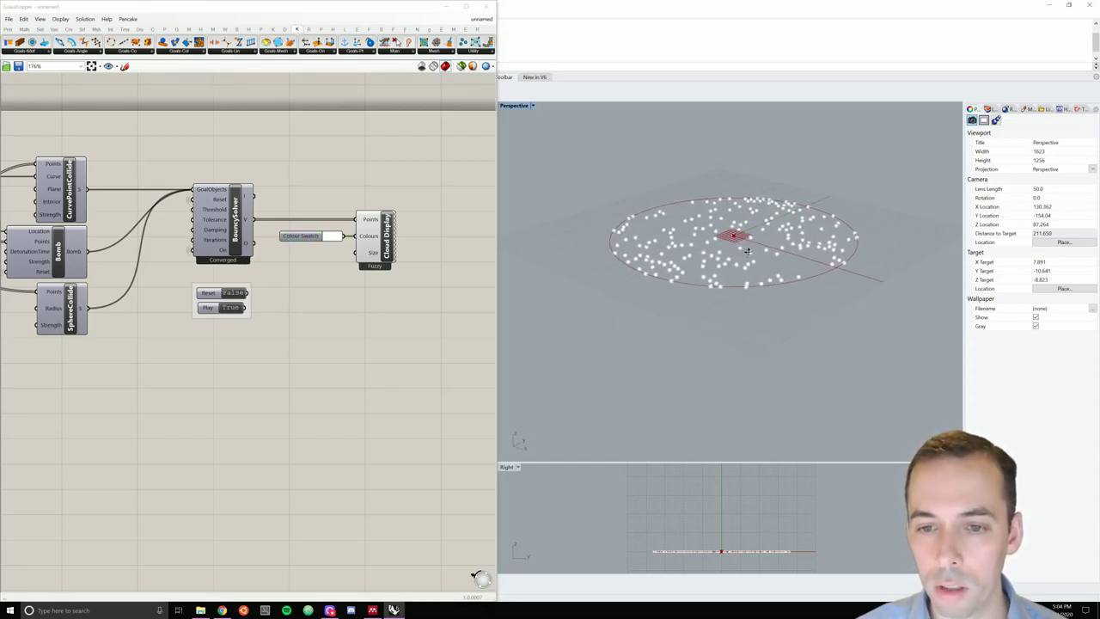
{"action": "left_click", "coordinate": [230, 293]}
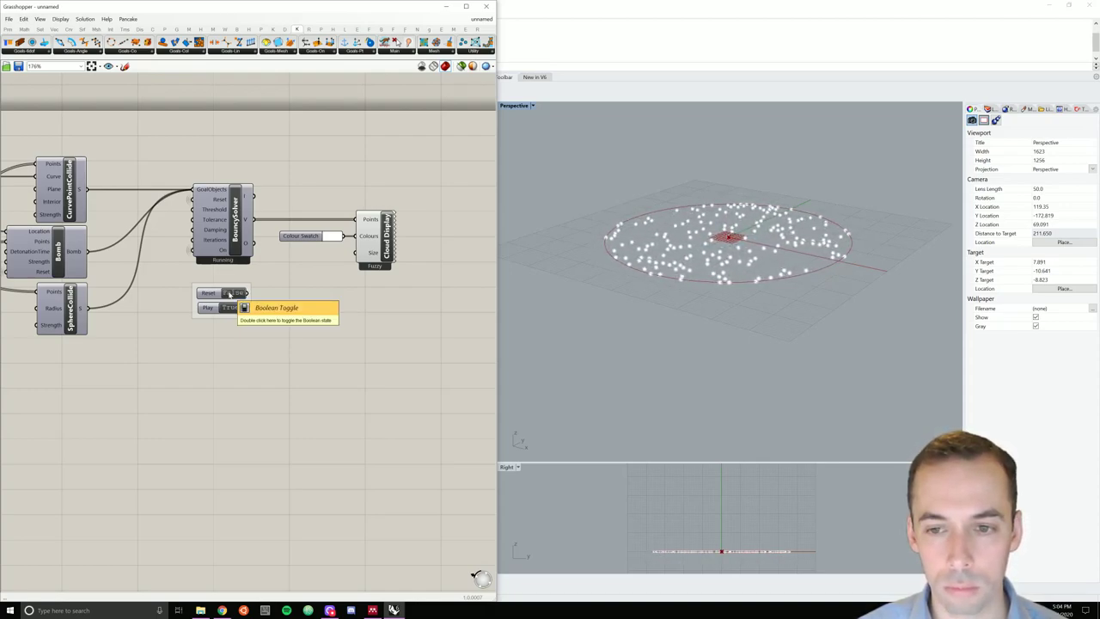
{"action": "scroll", "coordinate": [341, 240], "scroll_direction": "down", "scroll_amount": 5}
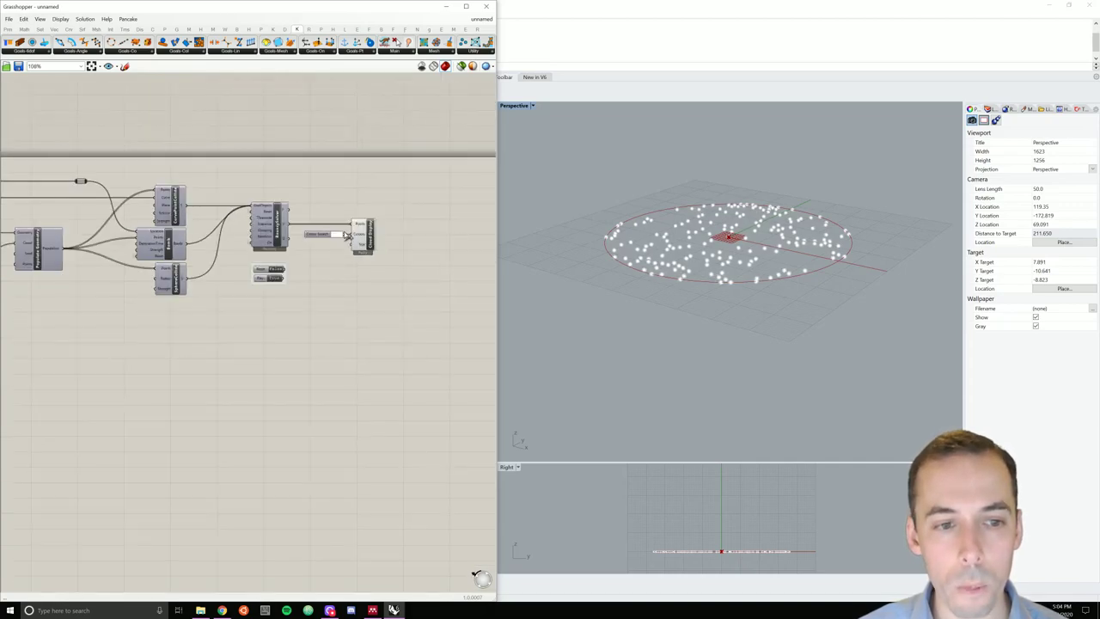
Step: Group all the particle simulation components, including Cloud Display and the toggles, and name the group "particle system"
{"action": "left_click_drag", "start_coordinate": [95, 154], "coordinate": [457, 306]}
{"action": "key", "text": "ctrl+g"}
{"action": "scroll", "coordinate": [270, 197], "scroll_direction": "up", "scroll_amount": 3}
{"action": "right_click", "coordinate": [277, 228]}
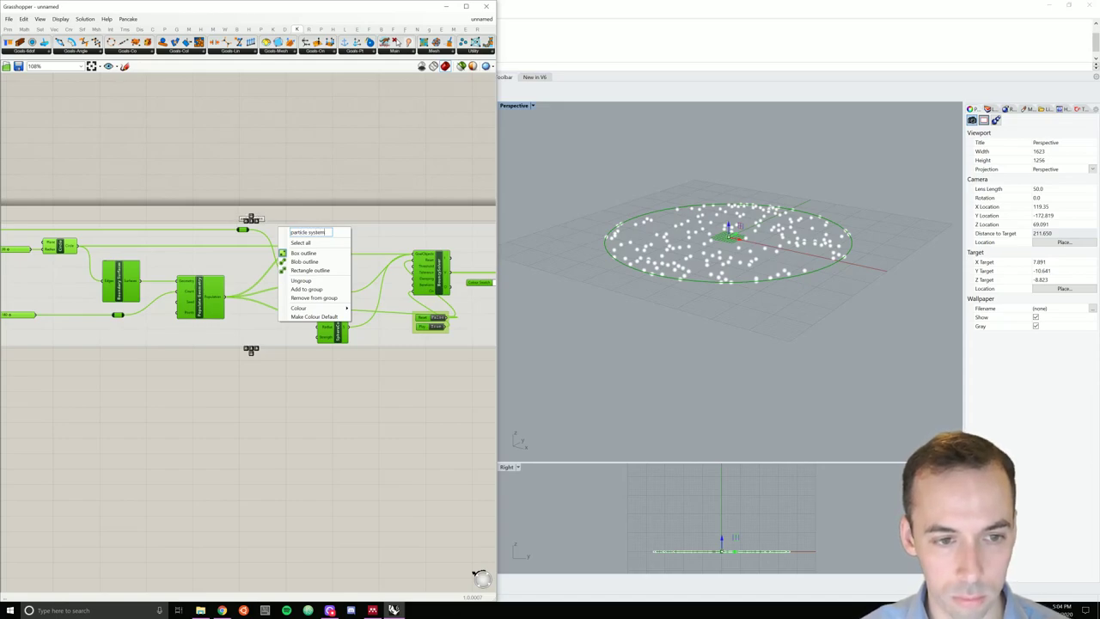
{"action": "key", "text": "Return"}
{"action": "scroll", "coordinate": [362, 170], "scroll_direction": "down", "scroll_amount": 4}
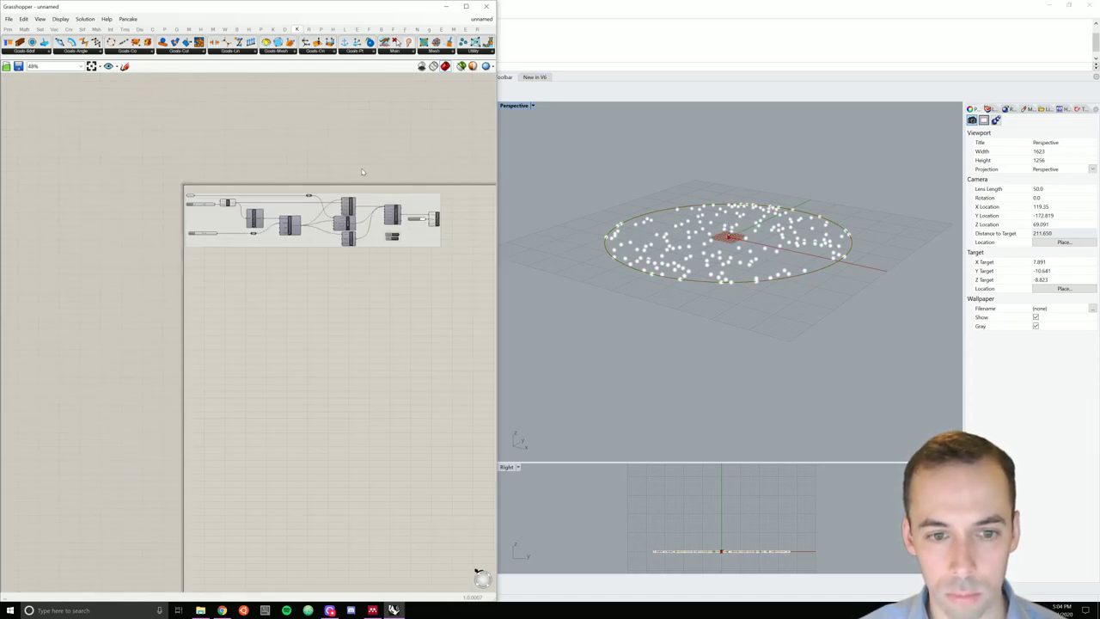
Step: Move the entire particle system group slightly inward from the canvas corner to leave a margin
{"action": "left_click_drag", "start_coordinate": [163, 144], "coordinate": [448, 307]}
{"action": "scroll", "coordinate": [132, 168], "scroll_direction": "up", "scroll_amount": 5}
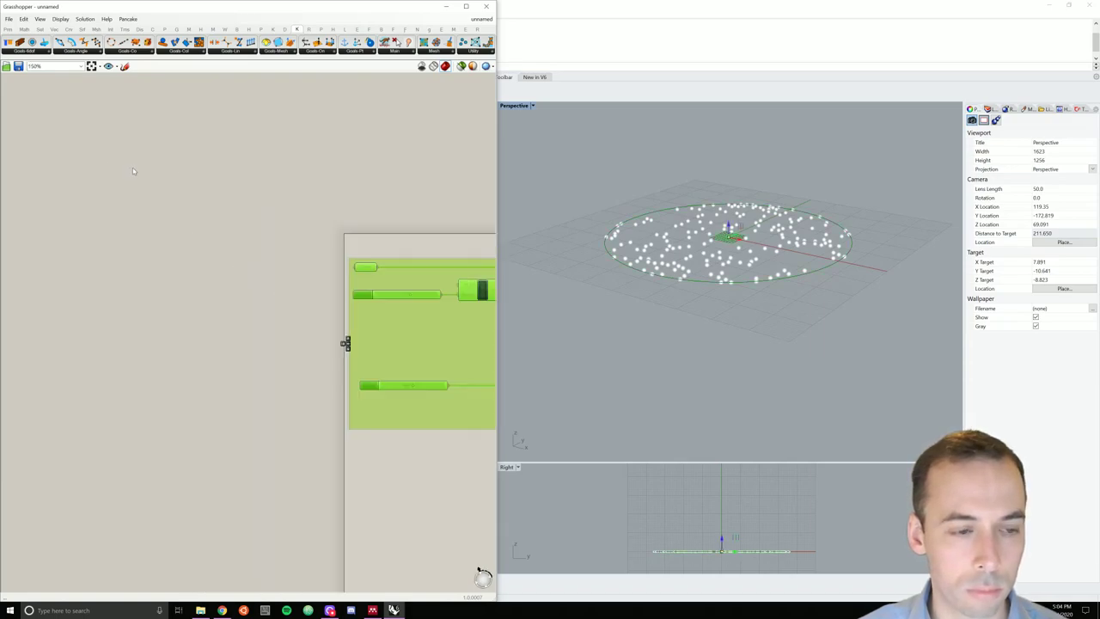
{"action": "right_click_drag", "start_coordinate": [337, 192], "coordinate": [183, 184]}
{"action": "left_click_drag", "start_coordinate": [234, 252], "coordinate": [291, 270]}
{"action": "left_click", "coordinate": [299, 193]}
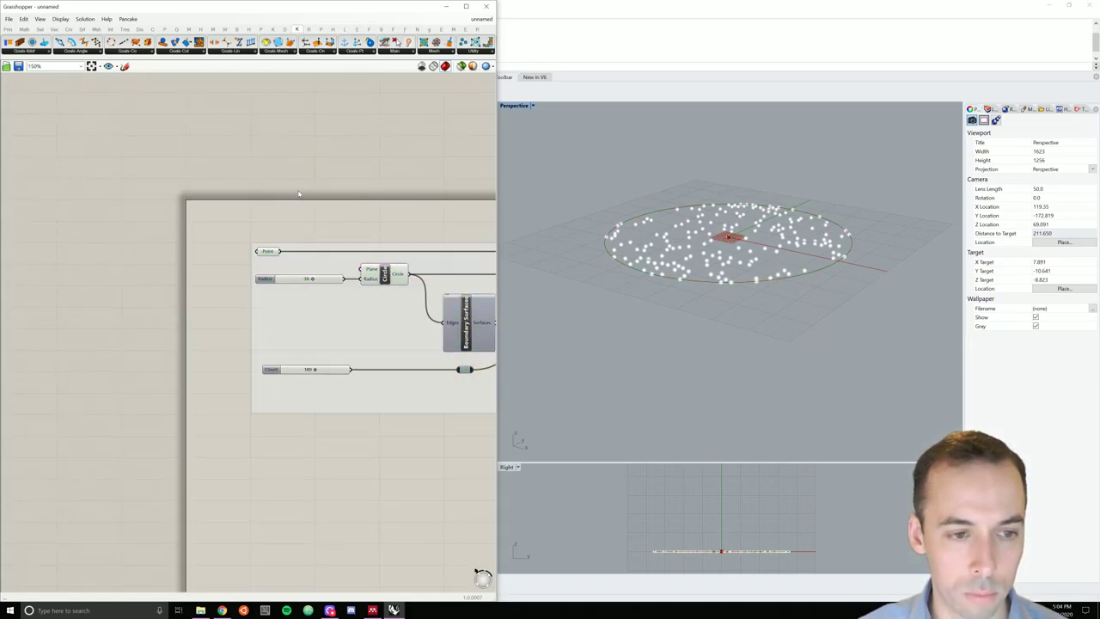
{"action": "scroll", "coordinate": [298, 193], "scroll_direction": "down", "scroll_amount": 5}
{"action": "right_click_drag", "start_coordinate": [422, 238], "coordinate": [307, 254]}
{"action": "scroll", "coordinate": [316, 298], "scroll_direction": "up", "scroll_amount": 1}
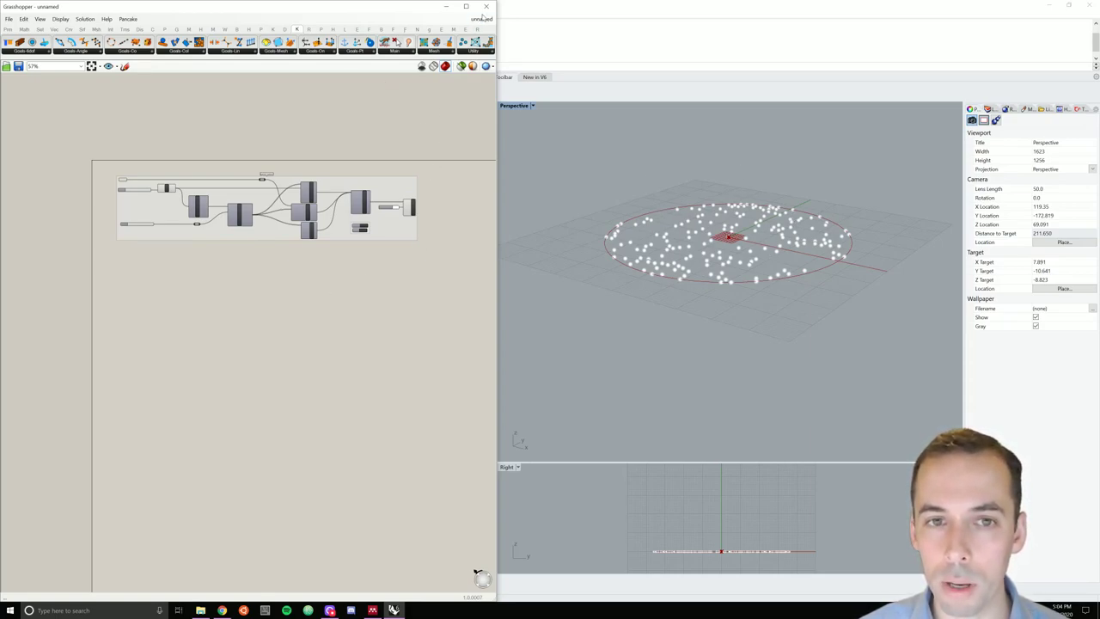
Step: Copy the conifer group from the parametric-tree definition and return to the unnamed particle definition
{"action": "left_click", "coordinate": [481, 19]}
{"action": "left_click", "coordinate": [507, 155]}
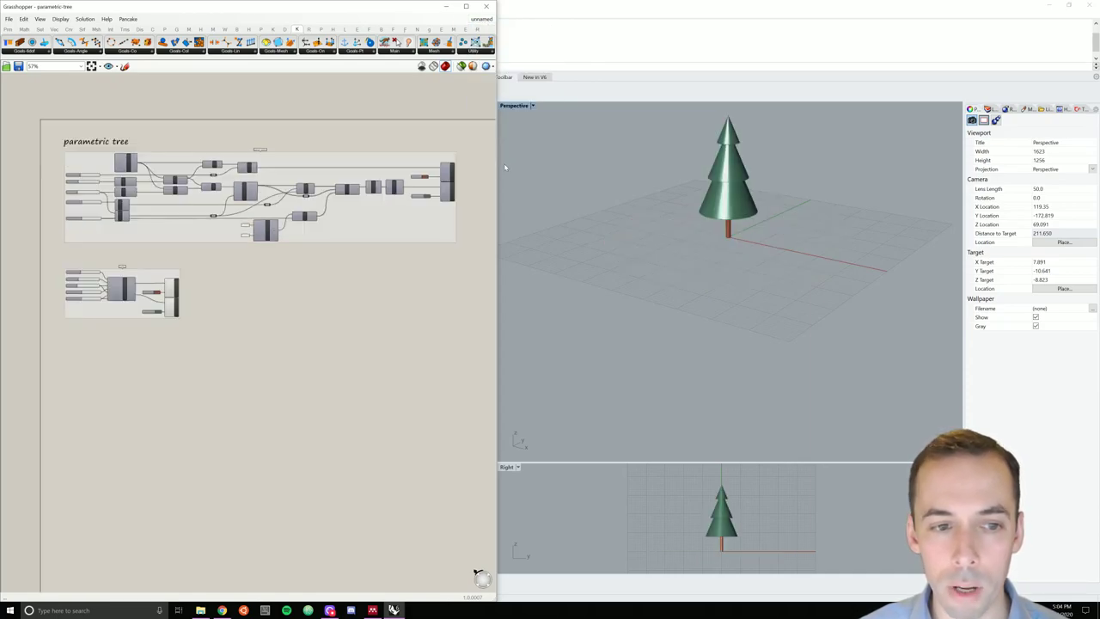
{"action": "left_click_drag", "start_coordinate": [232, 342], "coordinate": [45, 256]}
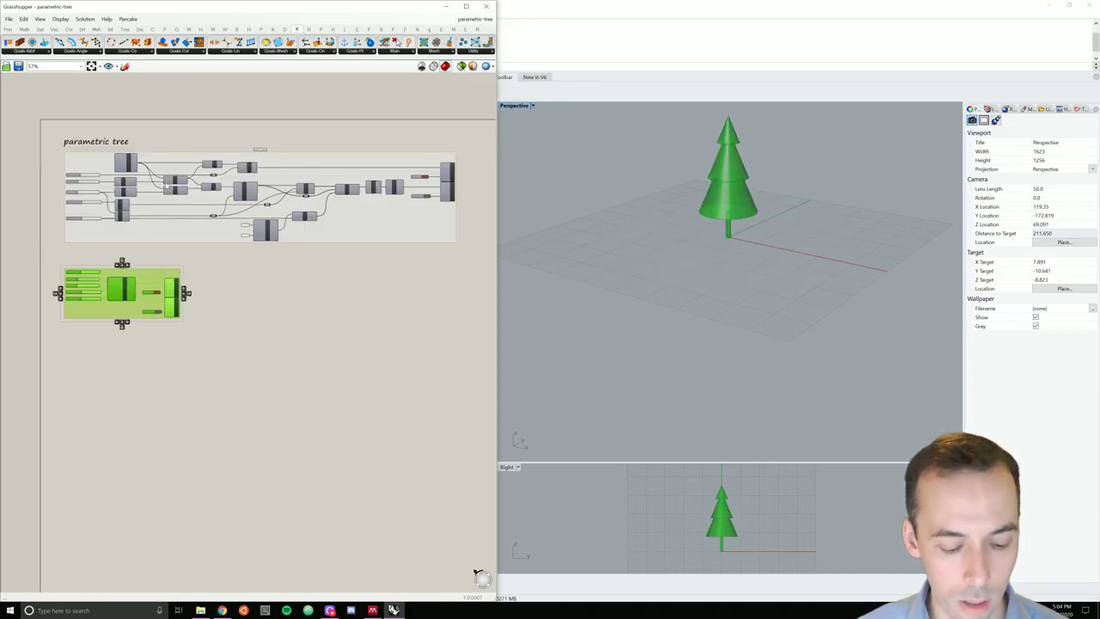
{"action": "left_click", "coordinate": [477, 19]}
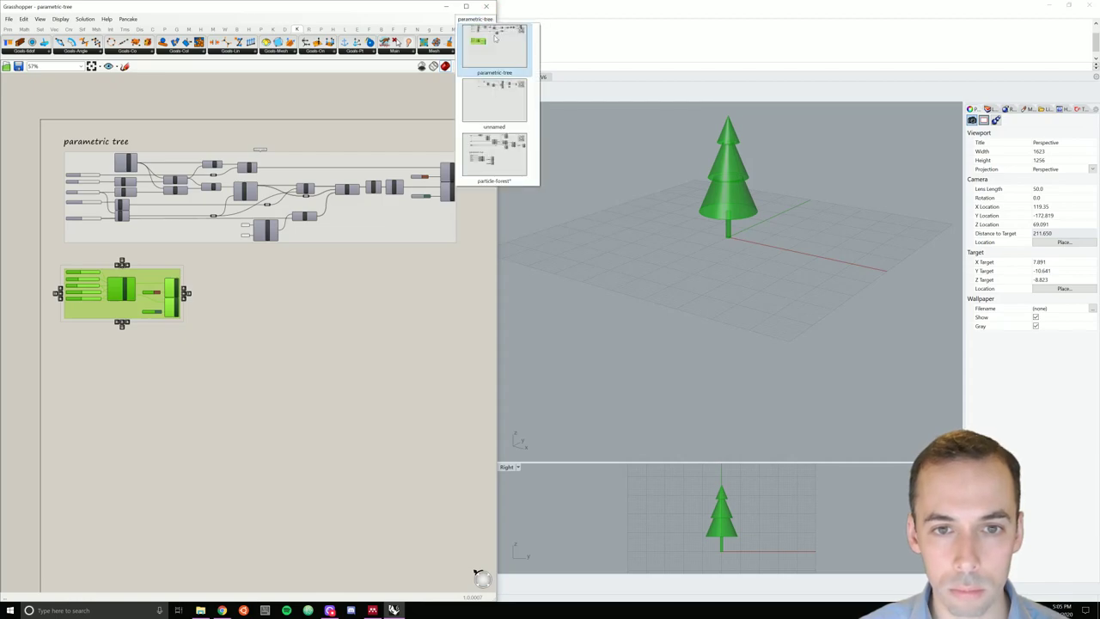
{"action": "left_click", "coordinate": [508, 97]}
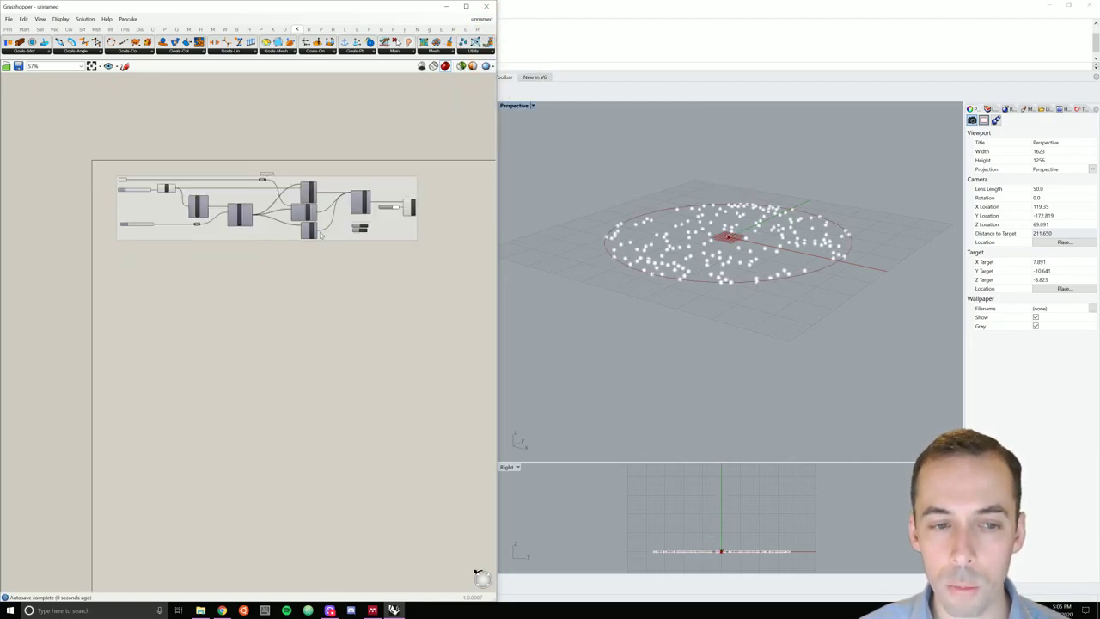
Step: Paste the conifer group and position it directly below the particle system group, aligned with its starting edge
{"action": "key", "text": "ctrl+v"}
{"action": "scroll", "coordinate": [156, 325], "scroll_direction": "up", "scroll_amount": 3}
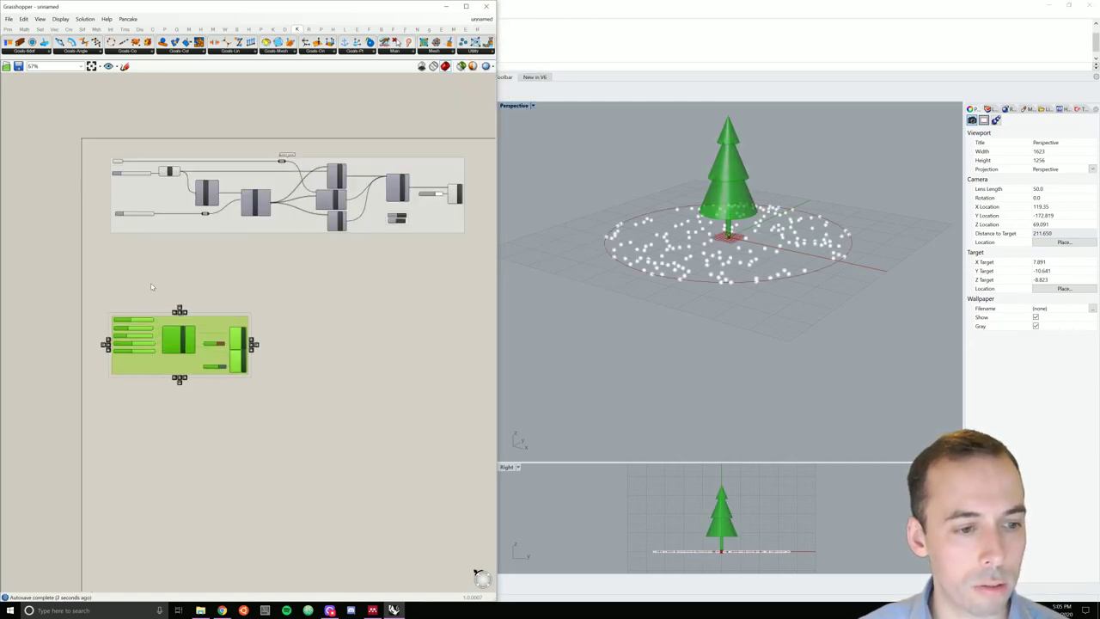
{"action": "left_click_drag", "start_coordinate": [171, 342], "coordinate": [169, 242]}
{"action": "scroll", "coordinate": [99, 229], "scroll_direction": "up", "scroll_amount": 5}
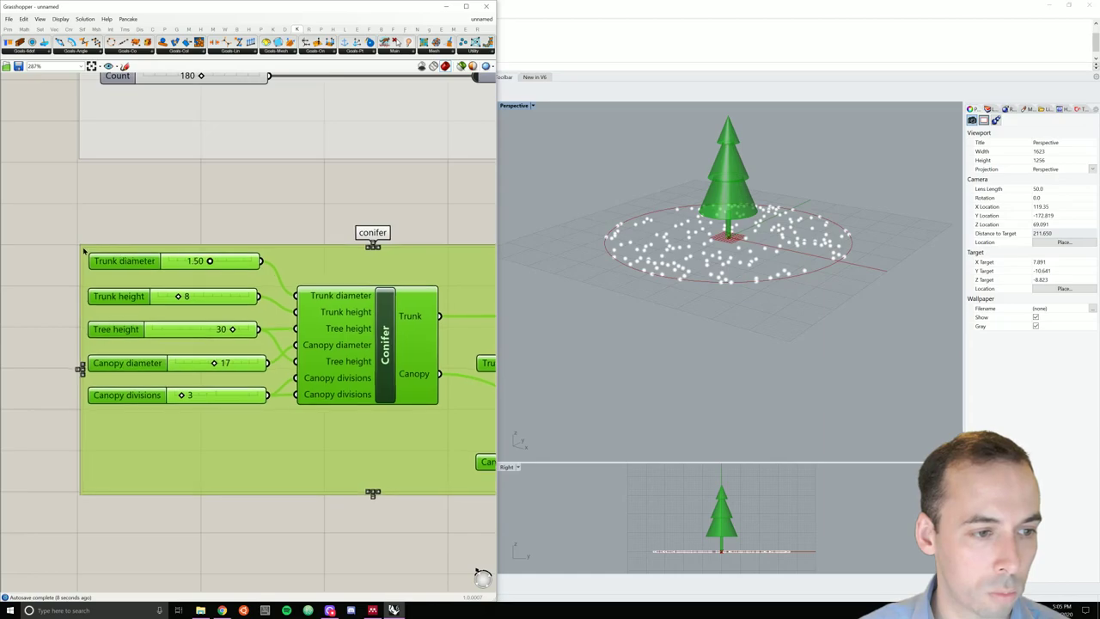
{"action": "left_click", "coordinate": [128, 227]}
{"action": "scroll", "coordinate": [128, 227], "scroll_direction": "down", "scroll_amount": 6}
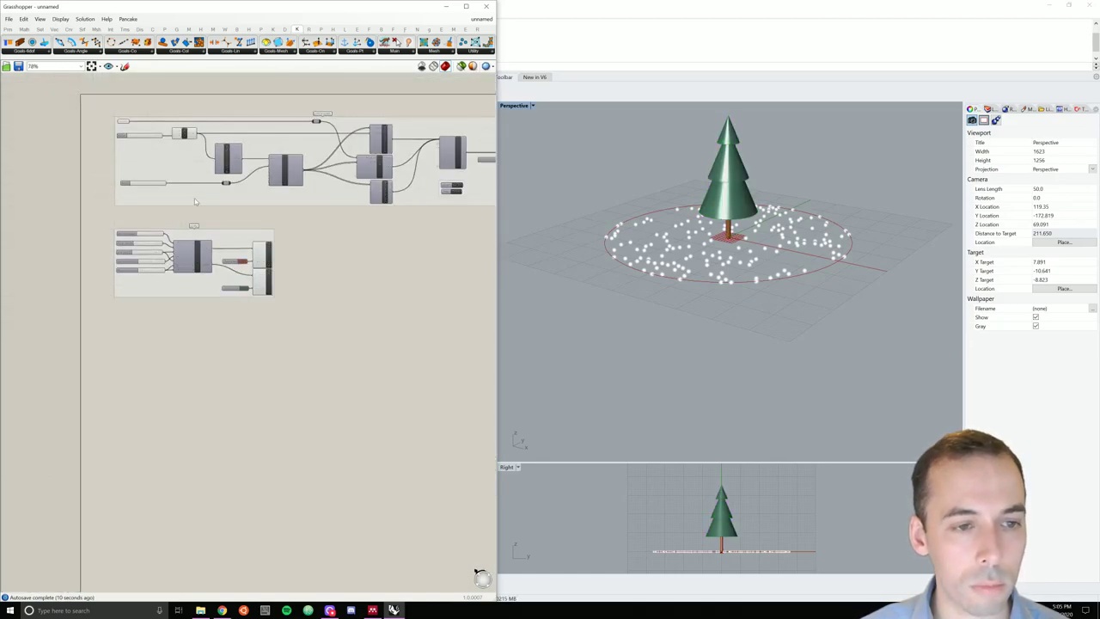
Step: Copy the "particle system" and "parametric tree" scribble titles from the particle-forest definition into the unnamed definition
{"action": "left_click", "coordinate": [490, 20]}
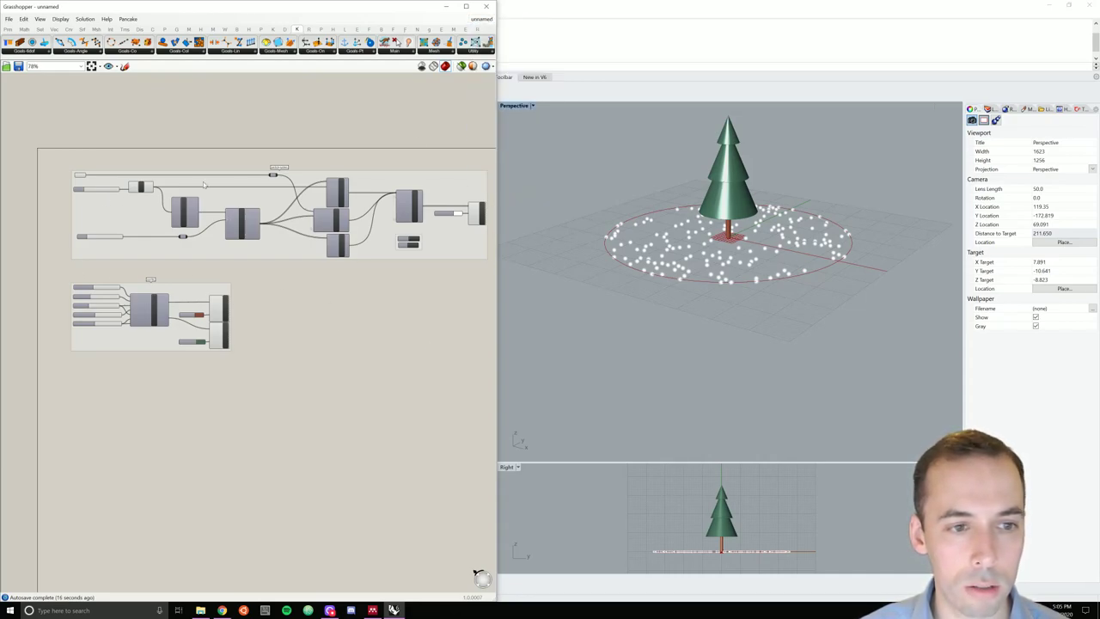
{"action": "right_click_drag", "start_coordinate": [349, 322], "coordinate": [183, 339]}
{"action": "right_click_drag", "start_coordinate": [392, 258], "coordinate": [588, 254]}
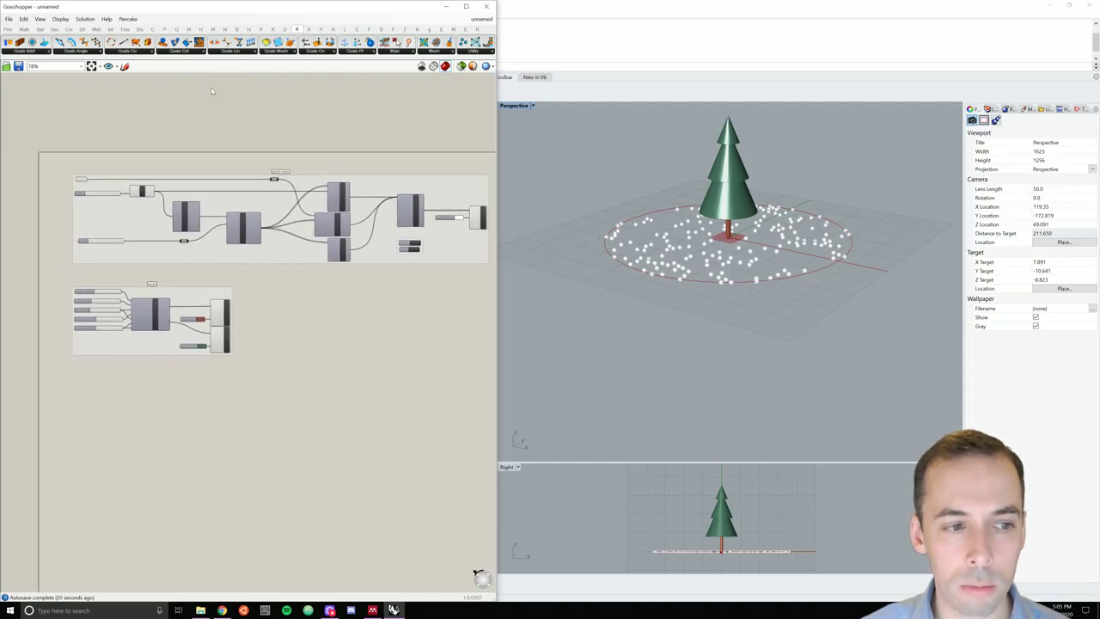
{"action": "left_click", "coordinate": [487, 22]}
{"action": "left_click", "coordinate": [507, 155]}
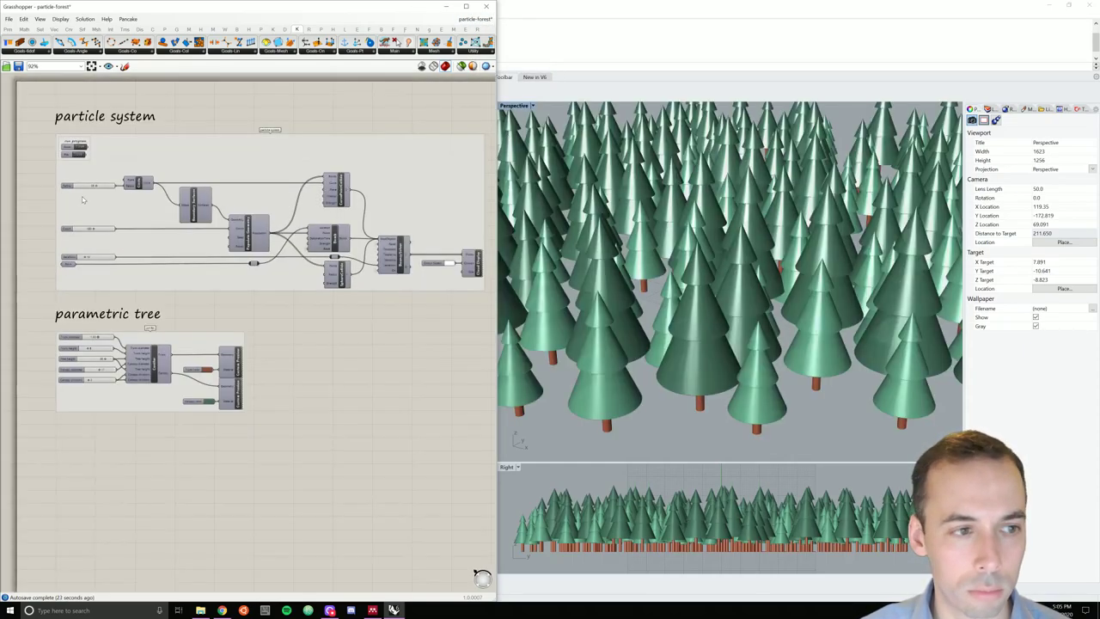
{"action": "left_click", "coordinate": [113, 120]}
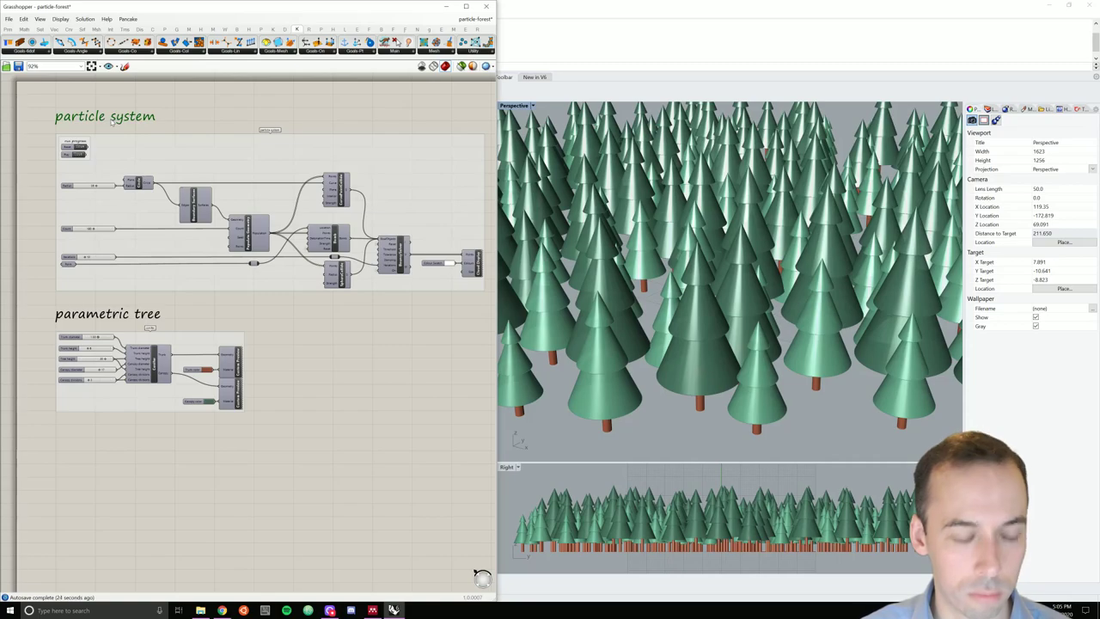
{"action": "left_click", "coordinate": [126, 317], "text": "shift"}
{"action": "left_click", "coordinate": [471, 20]}
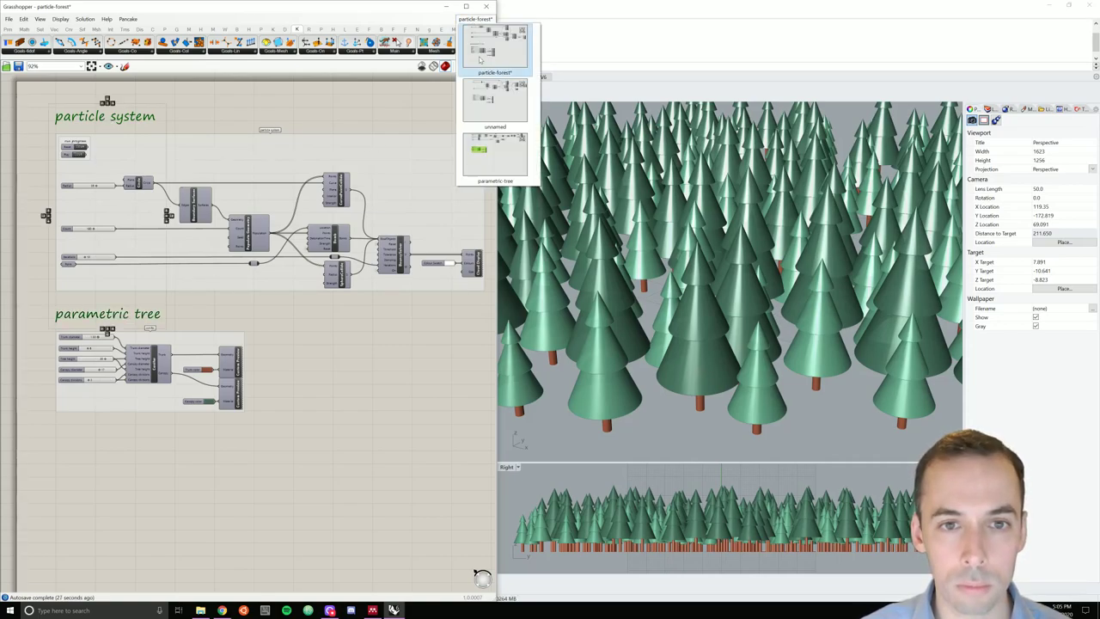
{"action": "left_click", "coordinate": [498, 113]}
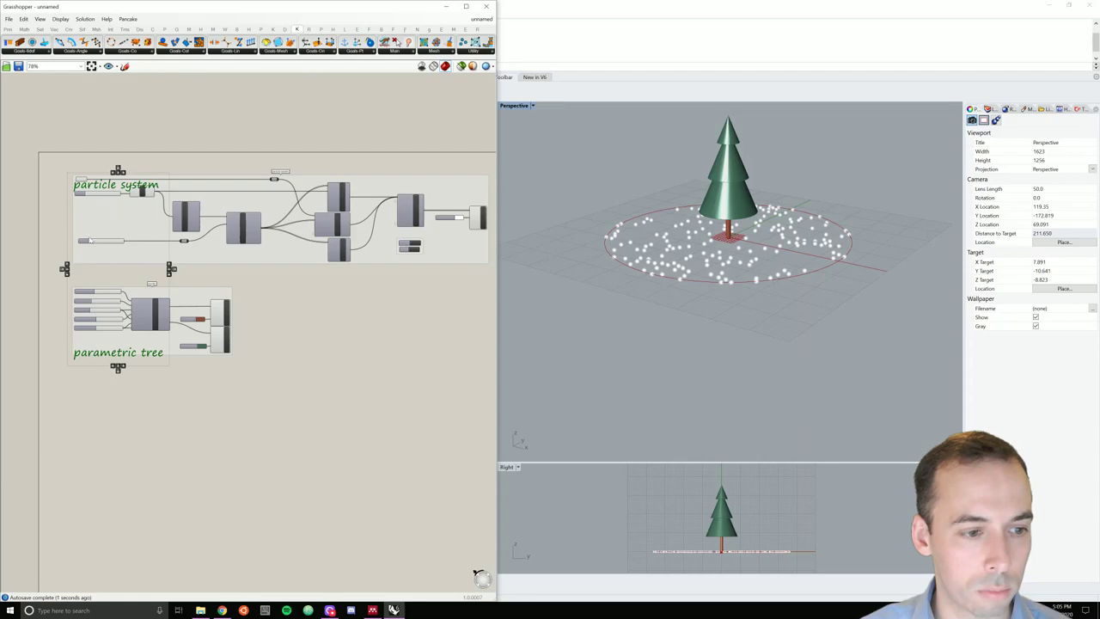
Step: Place the "particle system" title above the particle group and the "parametric tree" title above the conifer group
{"action": "scroll", "coordinate": [58, 191], "scroll_direction": "up", "scroll_amount": 3}
{"action": "left_click", "coordinate": [131, 189]}
{"action": "left_click_drag", "start_coordinate": [131, 190], "coordinate": [129, 162]}
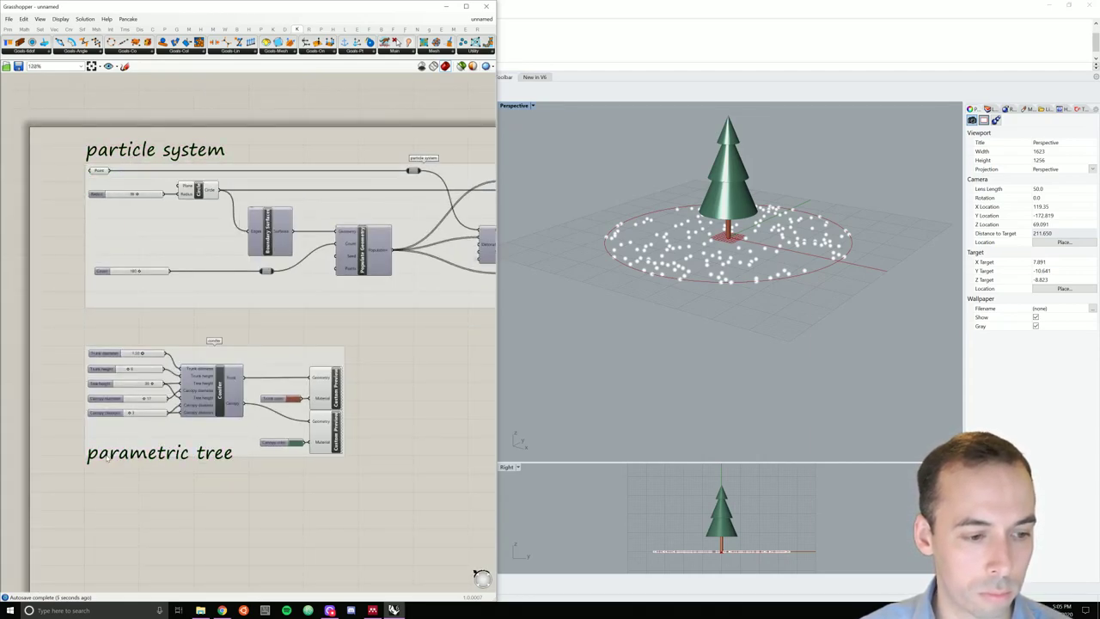
{"action": "left_click_drag", "start_coordinate": [105, 457], "coordinate": [104, 335]}
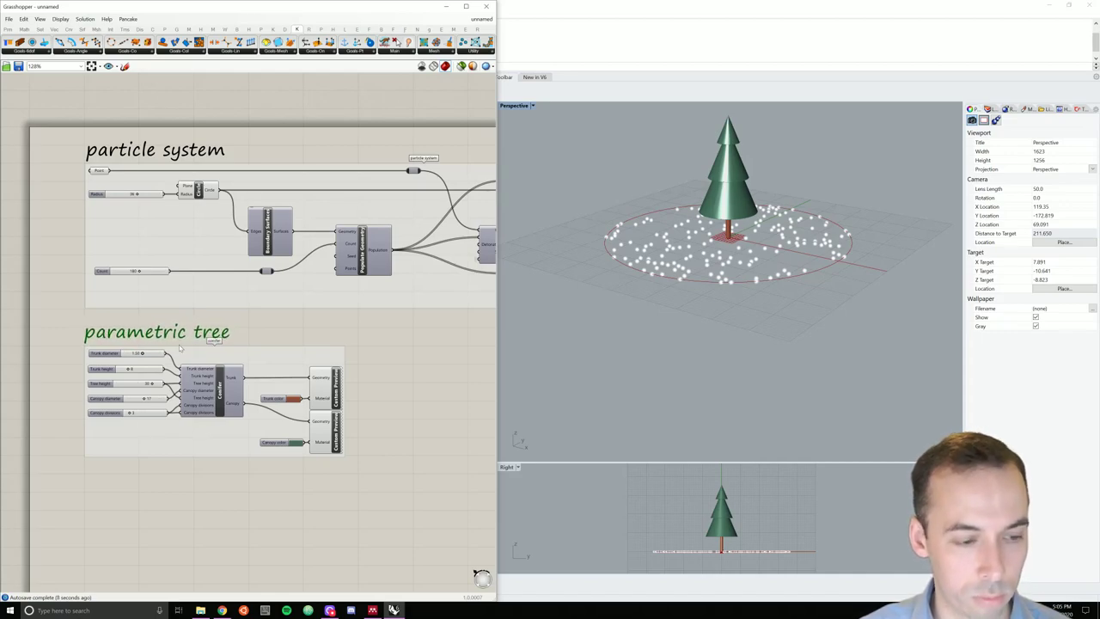
Step: Duplicate the "parametric tree" title, place the copy beyond Cloud Display, and change its text to "forest"
{"action": "scroll", "coordinate": [179, 349], "scroll_direction": "down", "scroll_amount": 5}
{"action": "right_click_drag", "start_coordinate": [285, 345], "coordinate": [137, 353]}
{"action": "scroll", "coordinate": [293, 303], "scroll_direction": "up", "scroll_amount": 4}
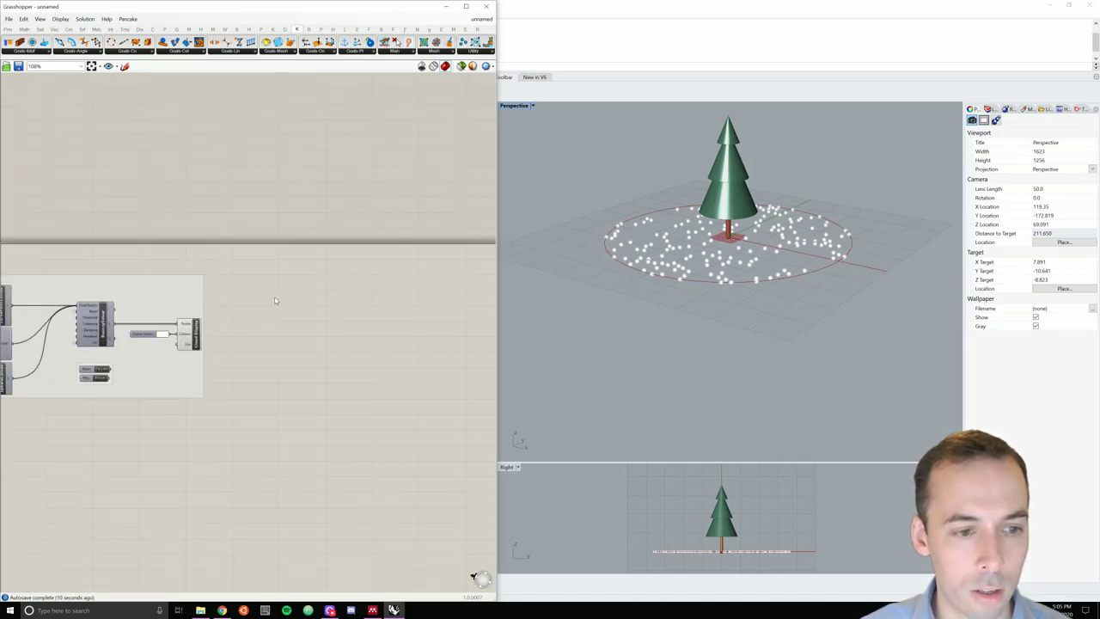
{"action": "scroll", "coordinate": [88, 443], "scroll_direction": "down", "scroll_amount": 1}
{"action": "right_click_drag", "start_coordinate": [88, 443], "coordinate": [325, 393]}
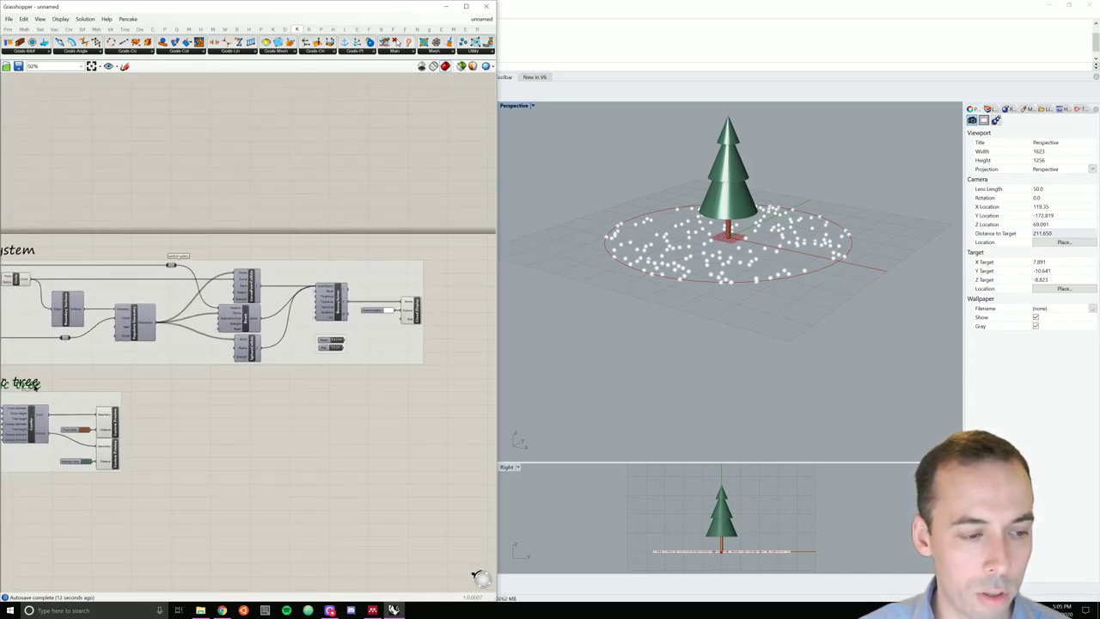
{"action": "scroll", "coordinate": [143, 410], "scroll_direction": "up", "scroll_amount": 4}
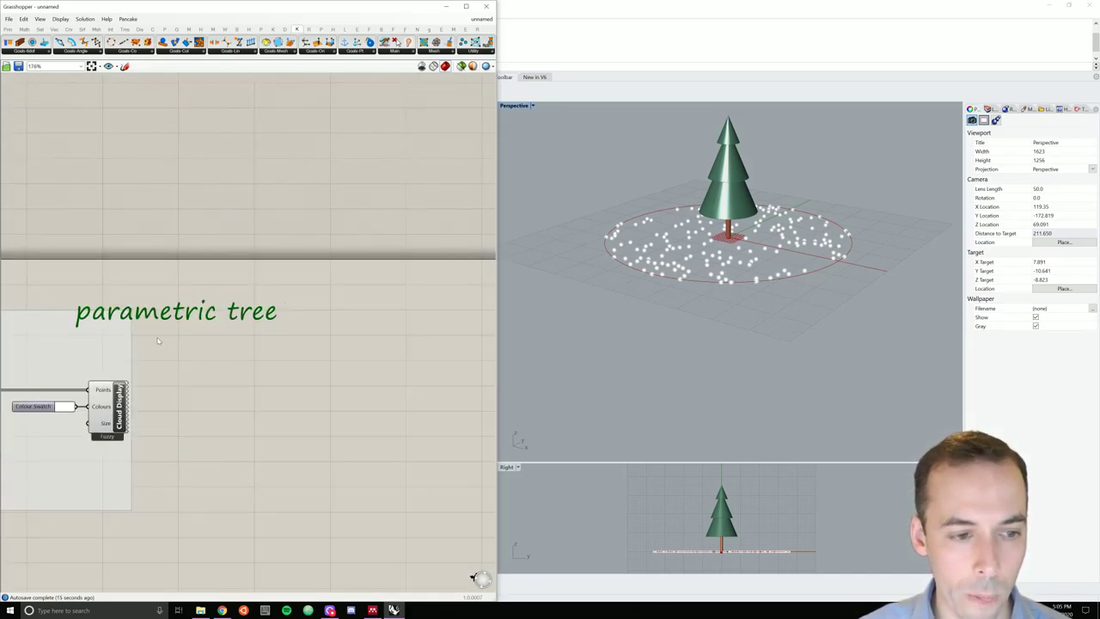
{"action": "mouse_move", "coordinate": [179, 313]}
{"action": "left_mouse_down"}
{"action": "mouse_move", "coordinate": [311, 294]}
{"action": "mouse_move", "coordinate": [286, 302]}
{"action": "left_mouse_up"}
{"action": "double_click", "coordinate": [286, 302]}
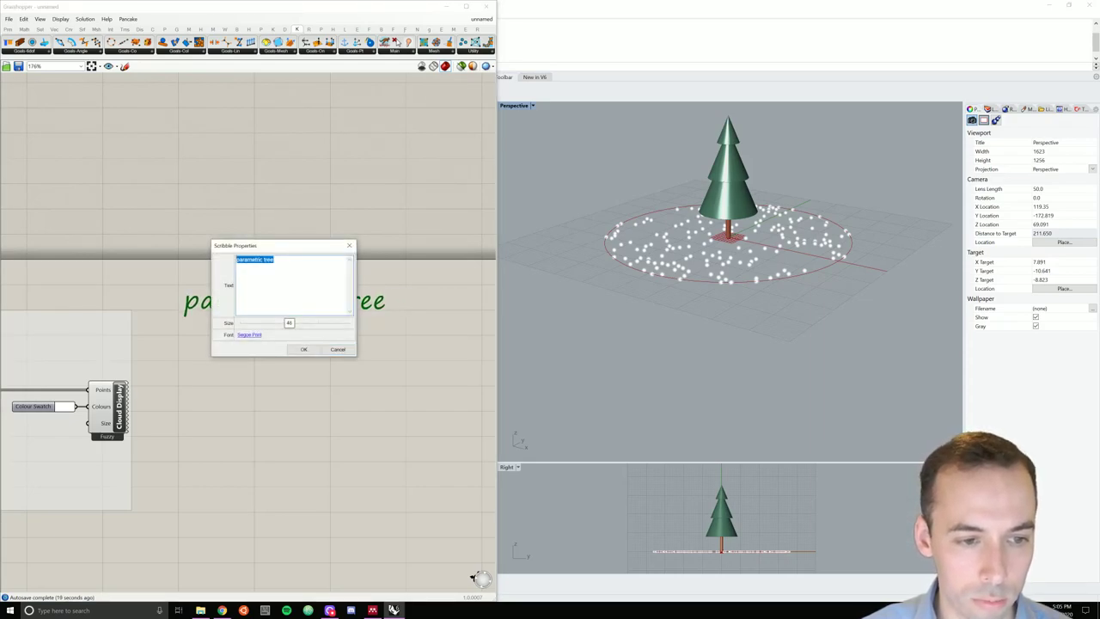
{"action": "type", "text": "forest"}
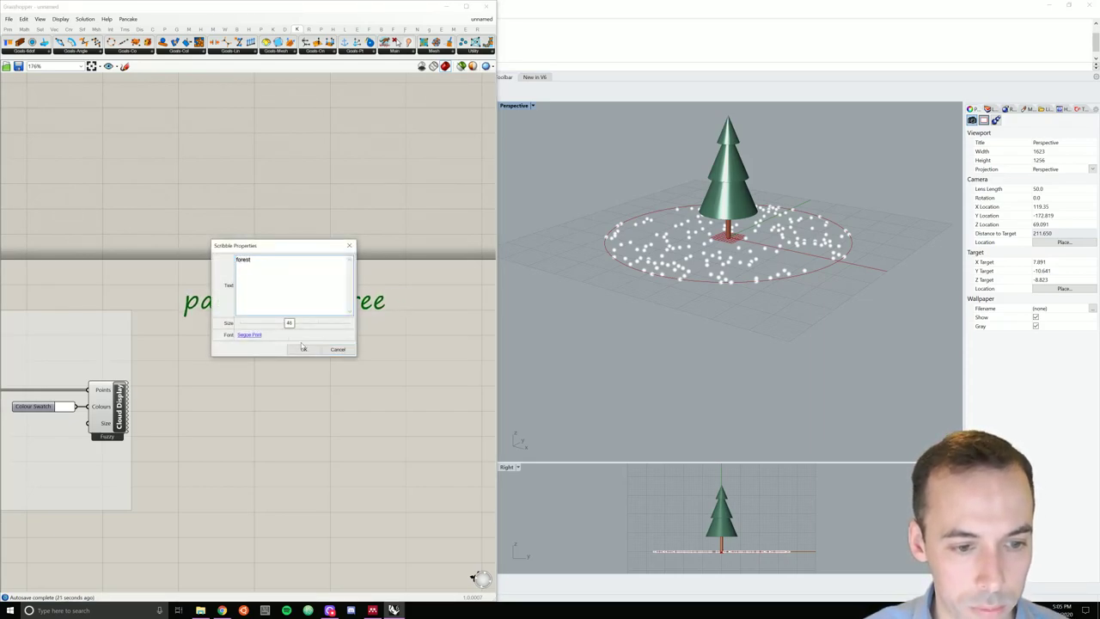
{"action": "left_click", "coordinate": [304, 349]}
{"action": "mouse_move", "coordinate": [224, 365]}
{"action": "right_mouse_down"}
{"action": "mouse_move", "coordinate": [232, 393]}
{"action": "mouse_move", "coordinate": [255, 370]}
{"action": "mouse_move", "coordinate": [203, 361]}
{"action": "right_mouse_up"}
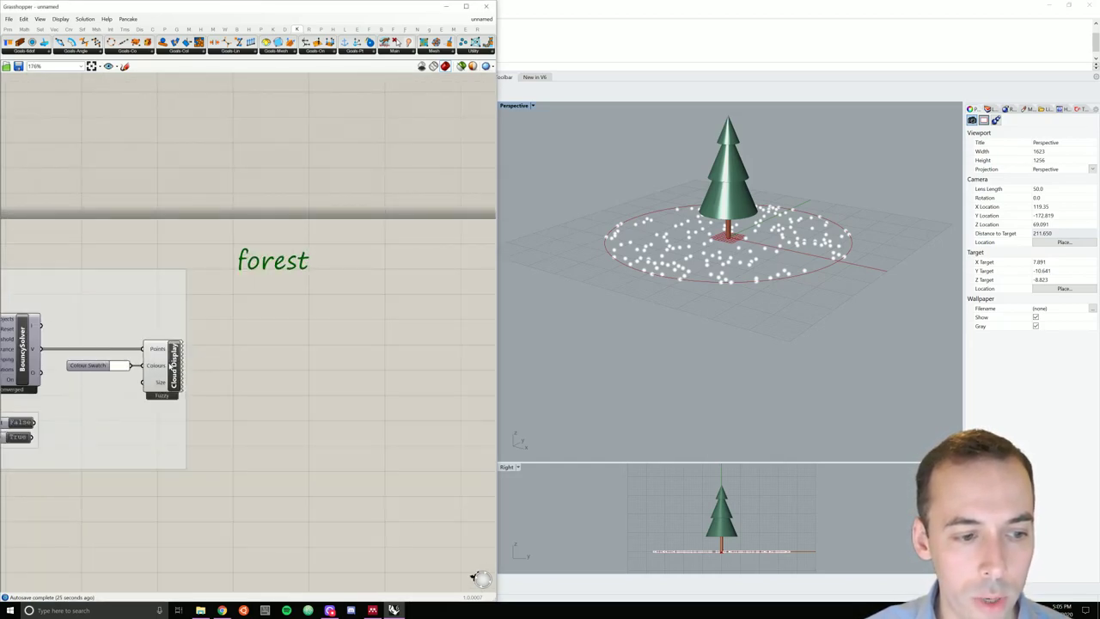
Step: Turn off the preview of Cloud Display and of all components in the conifer group
{"action": "right_click", "coordinate": [175, 363]}
{"action": "left_click", "coordinate": [207, 385]}
{"action": "scroll", "coordinate": [173, 381], "scroll_direction": "down", "scroll_amount": 5}
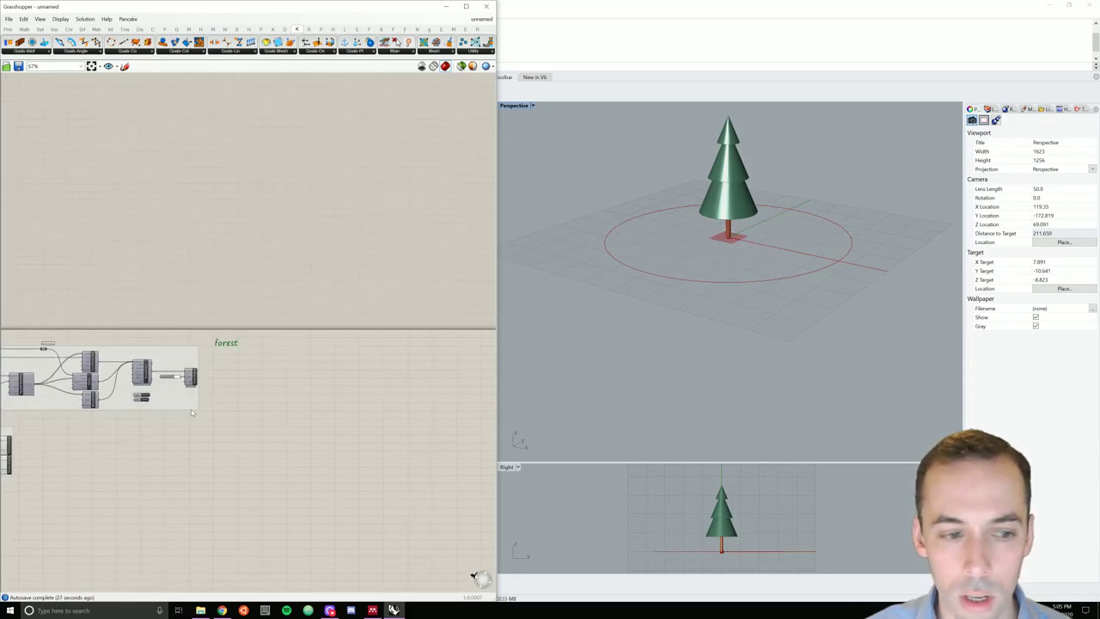
{"action": "left_click_drag", "start_coordinate": [195, 423], "coordinate": [137, 379]}
{"action": "middle_click", "coordinate": [137, 378]}
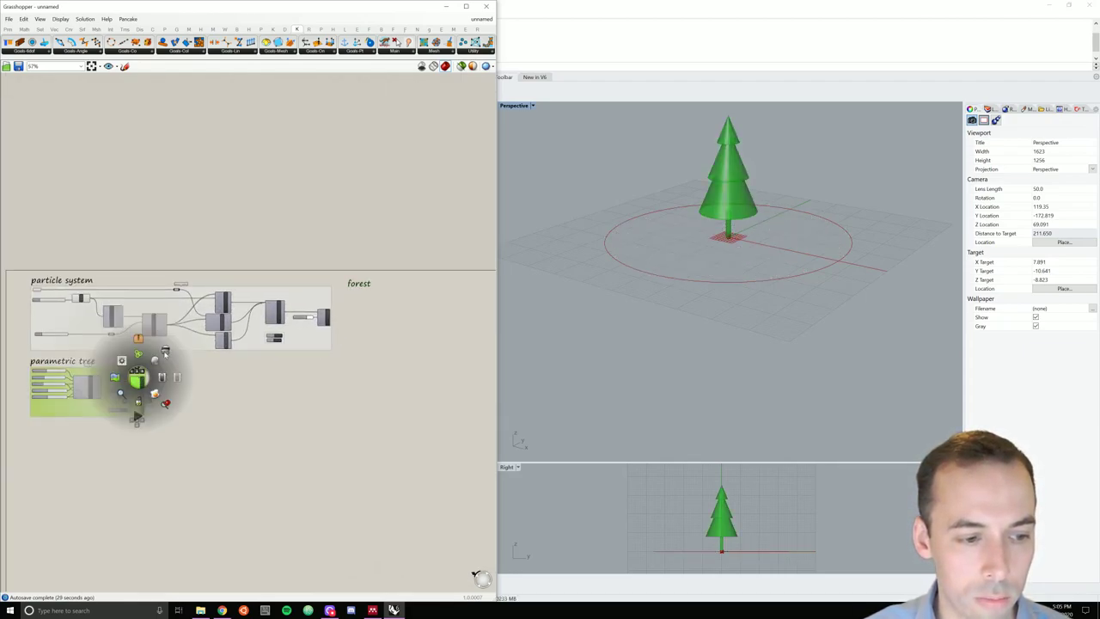
{"action": "left_click", "coordinate": [167, 351]}
Step: Turn off the preview of all components in the particle system group
{"action": "left_click", "coordinate": [359, 360]}
{"action": "scroll", "coordinate": [371, 316], "scroll_direction": "up", "scroll_amount": 3}
{"action": "scroll", "coordinate": [371, 316], "scroll_direction": "down", "scroll_amount": 3}
{"action": "left_click_drag", "start_coordinate": [330, 364], "coordinate": [65, 316]}
{"action": "middle_click", "coordinate": [222, 303]}
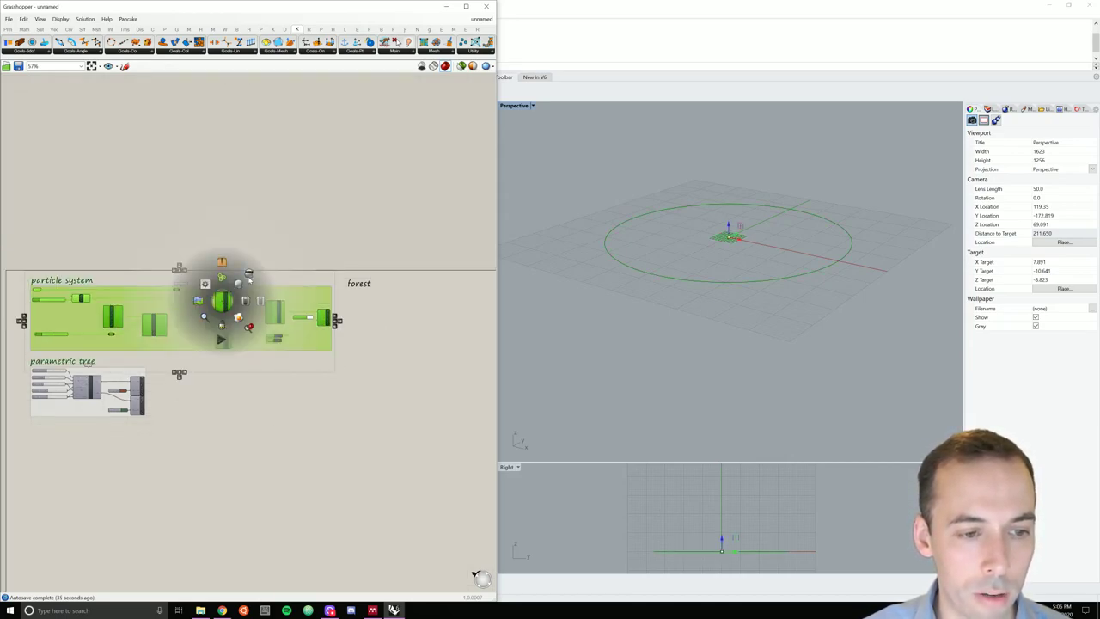
{"action": "left_click", "coordinate": [248, 277]}
{"action": "left_click", "coordinate": [472, 352]}
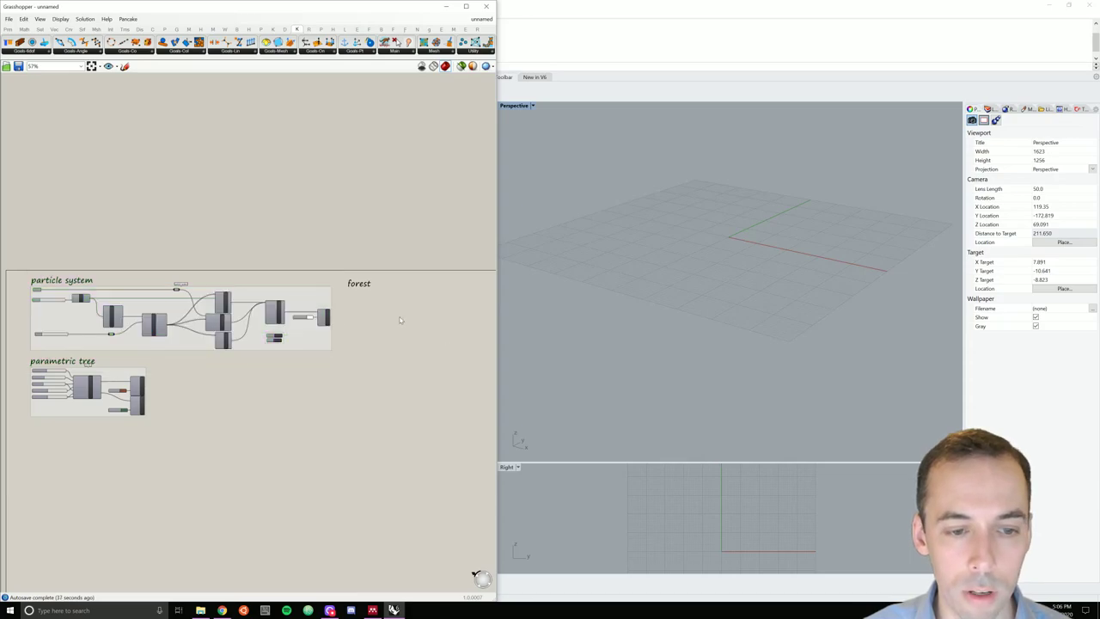
Step: Add a Geometry parameter below the "forest" title, beside the particle system group
{"action": "scroll", "coordinate": [401, 318], "scroll_direction": "up", "scroll_amount": 4}
{"action": "scroll", "coordinate": [316, 313], "scroll_direction": "up", "scroll_amount": 3}
{"action": "right_click_drag", "start_coordinate": [353, 337], "coordinate": [271, 326]}
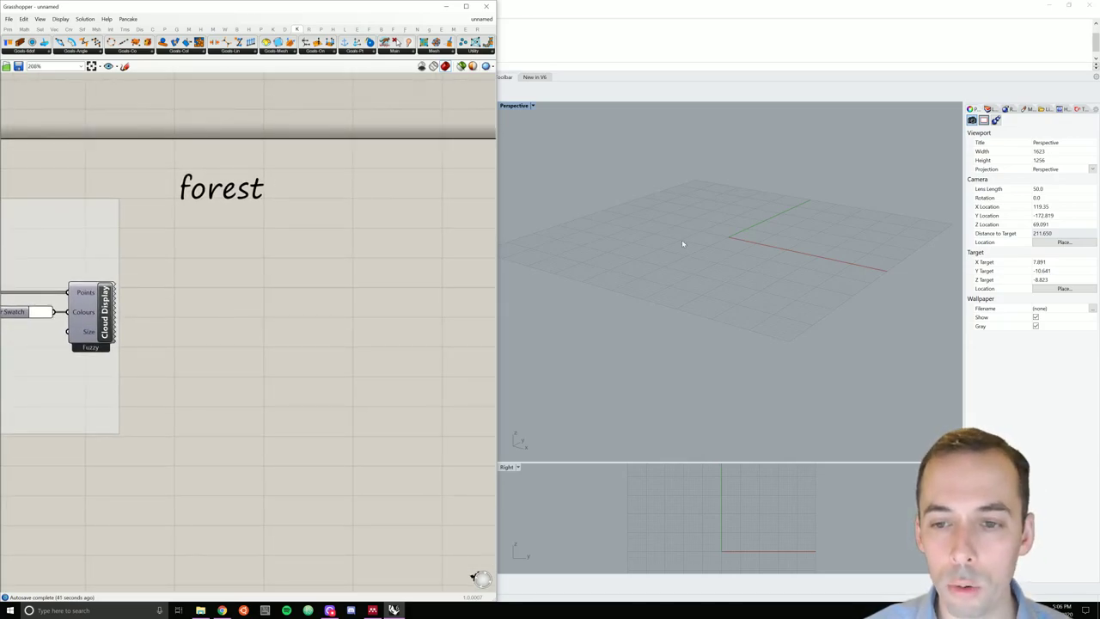
{"action": "double_click", "coordinate": [203, 270]}
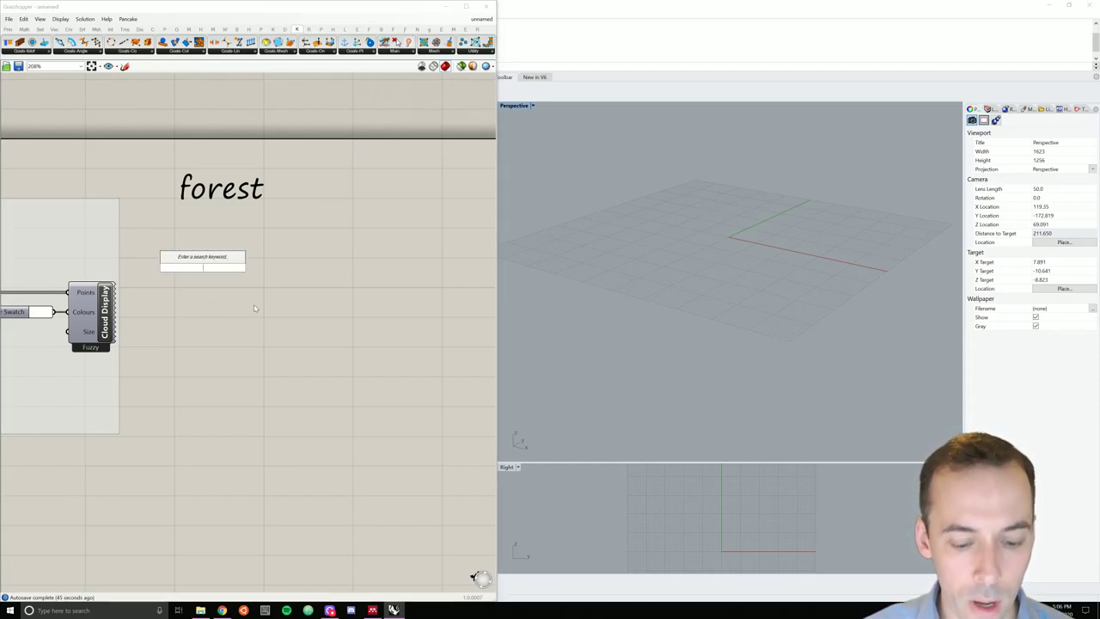
{"action": "type", "text": "geo"}
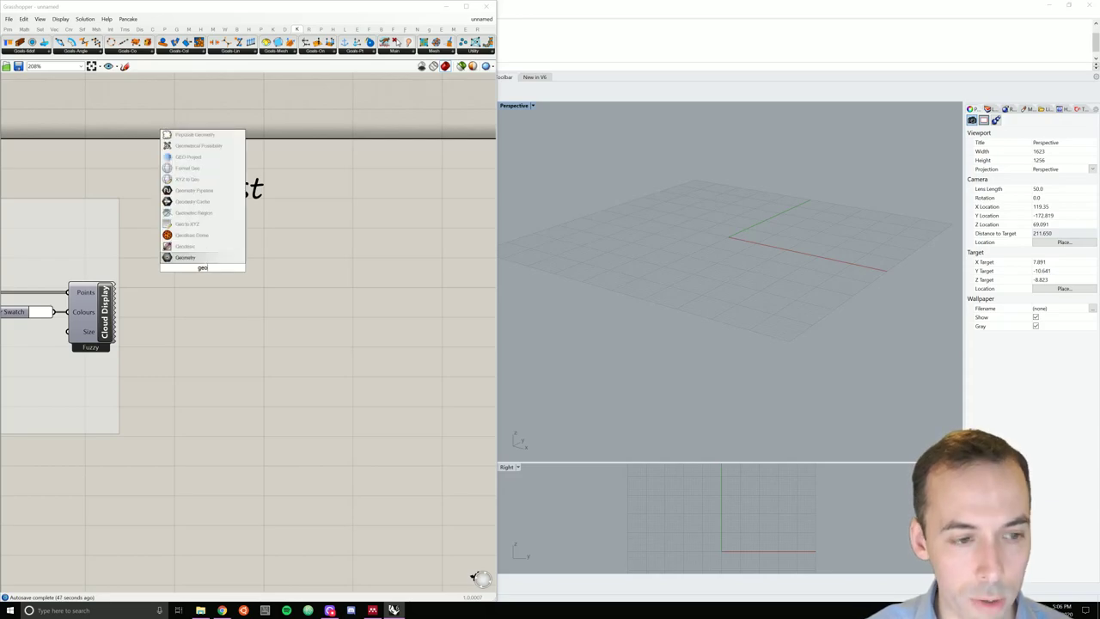
{"action": "left_click", "coordinate": [185, 257]}
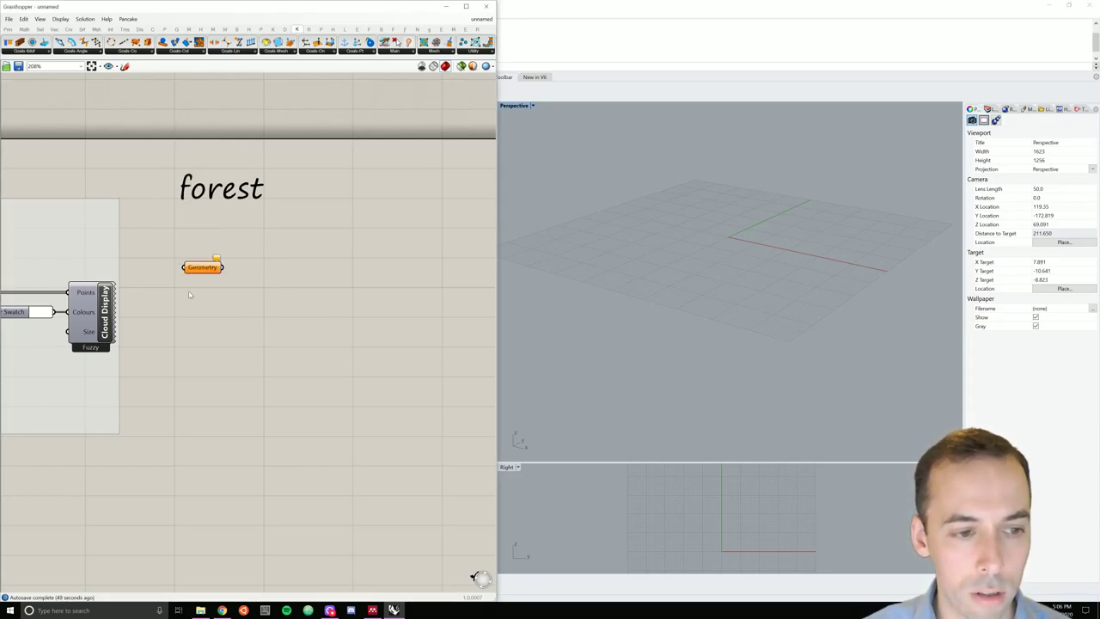
{"action": "right_click_drag", "start_coordinate": [197, 304], "coordinate": [348, 293]}
{"action": "scroll", "coordinate": [347, 293], "scroll_direction": "down", "scroll_amount": 1}
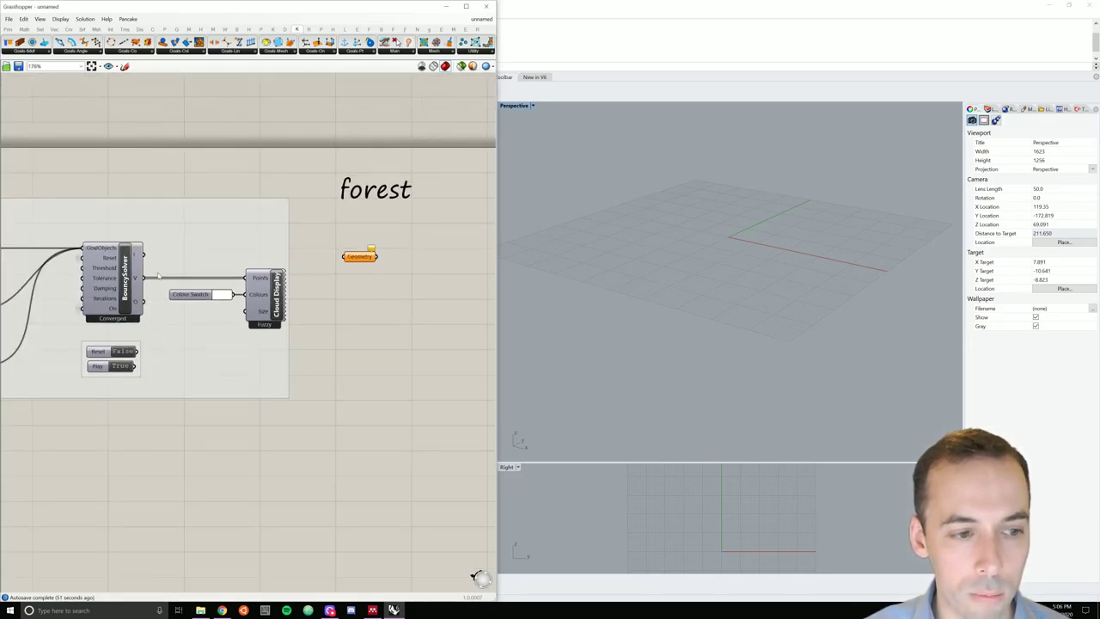
Step: Connect the BouncySolver's V output to the Geometry parameter, rename the parameter Particles, and hide its incoming wire
{"action": "left_click_drag", "start_coordinate": [145, 277], "coordinate": [341, 261]}
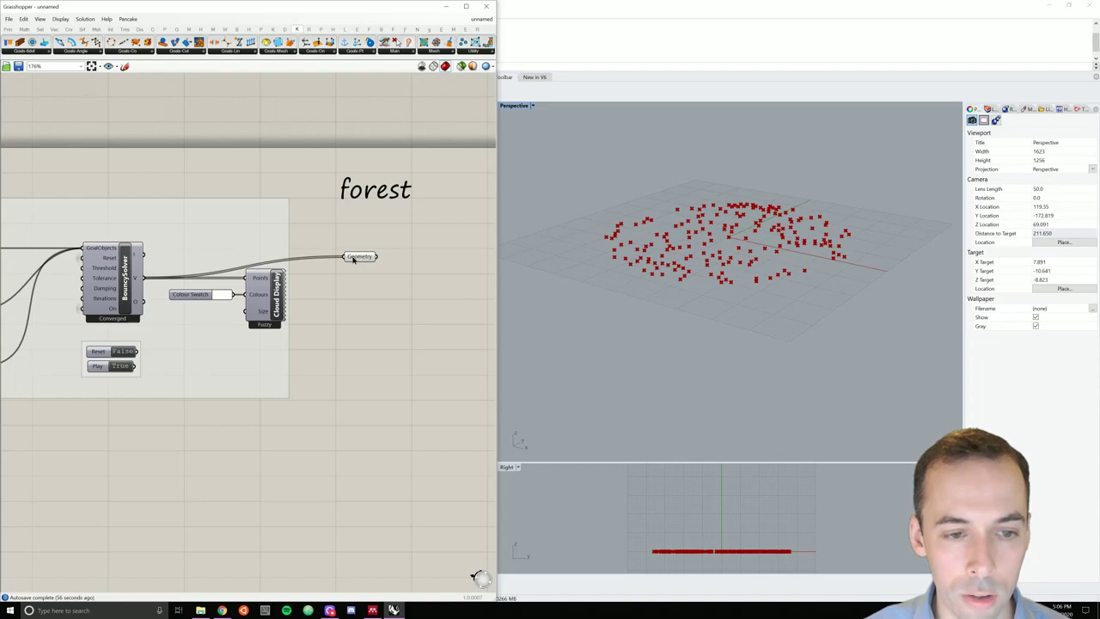
{"action": "right_click", "coordinate": [353, 258]}
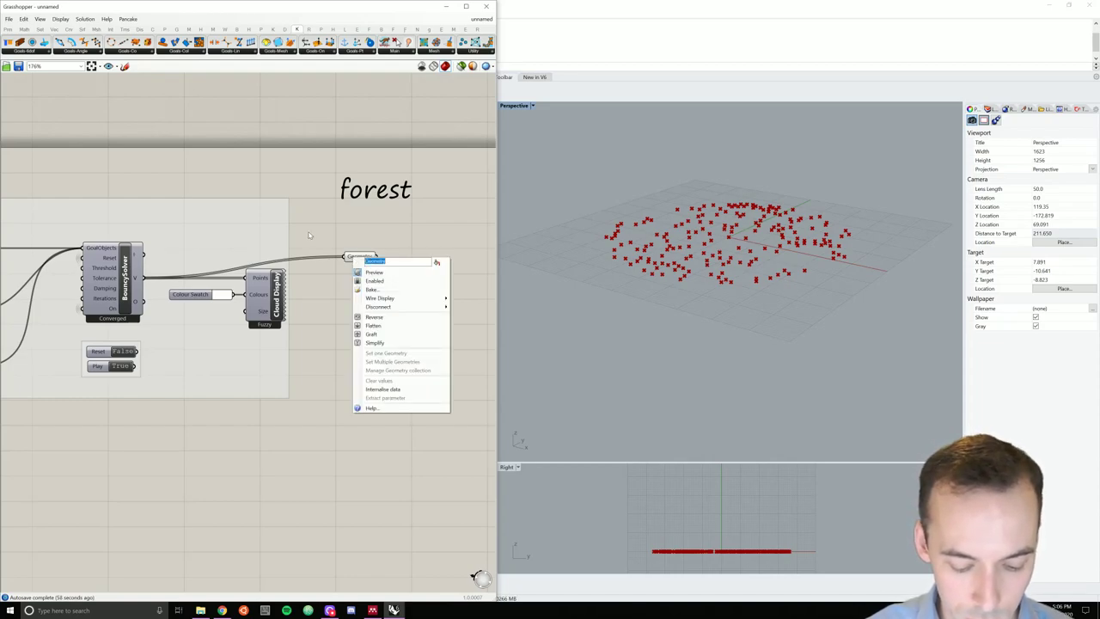
{"action": "type", "text": "Pt"}
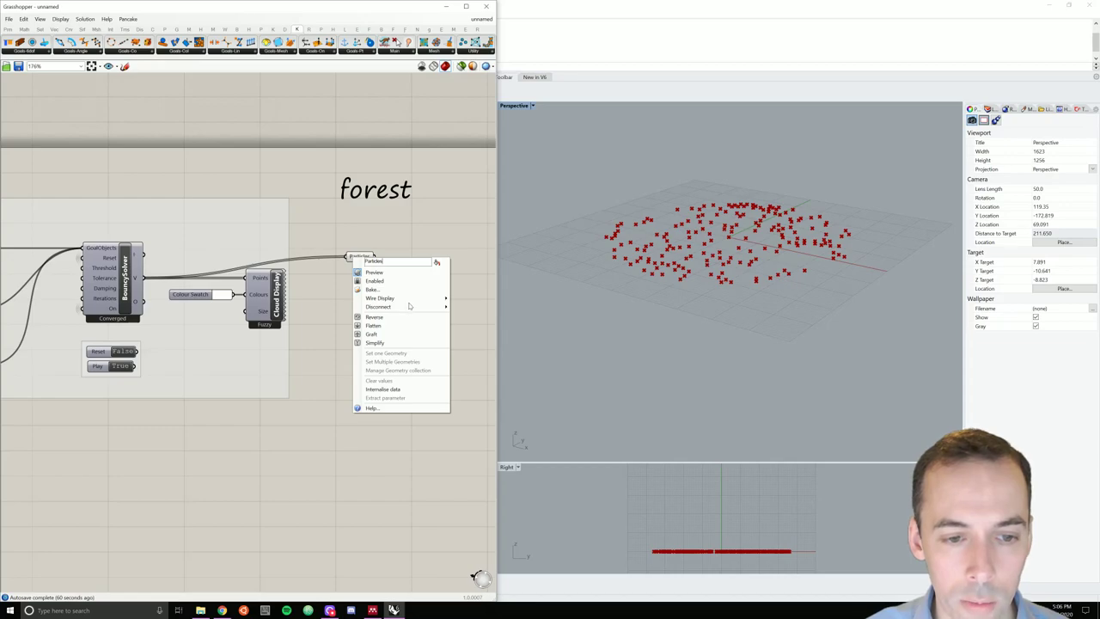
{"action": "mouse_move", "coordinate": [395, 297]}
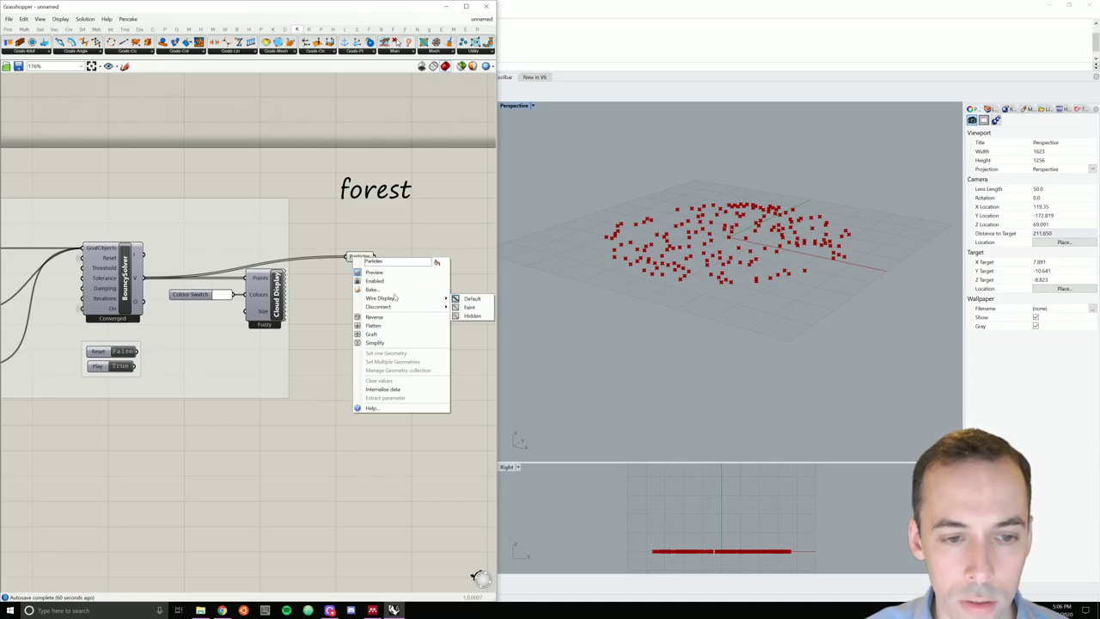
{"action": "left_click", "coordinate": [478, 317]}
Step: Copy the Particles parameter twice below the original and rename the copies Trunks and Canopy
{"action": "left_click_drag", "start_coordinate": [358, 257], "coordinate": [347, 347]}
{"action": "double_click", "coordinate": [347, 296]}
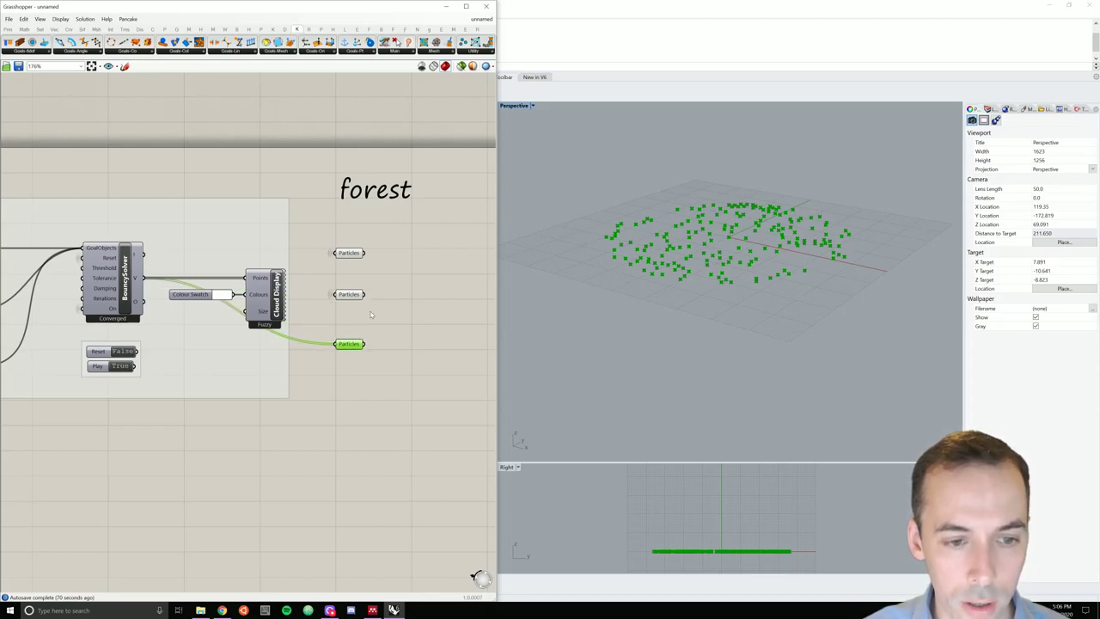
{"action": "left_click", "coordinate": [371, 315]}
{"action": "right_click", "coordinate": [350, 295]}
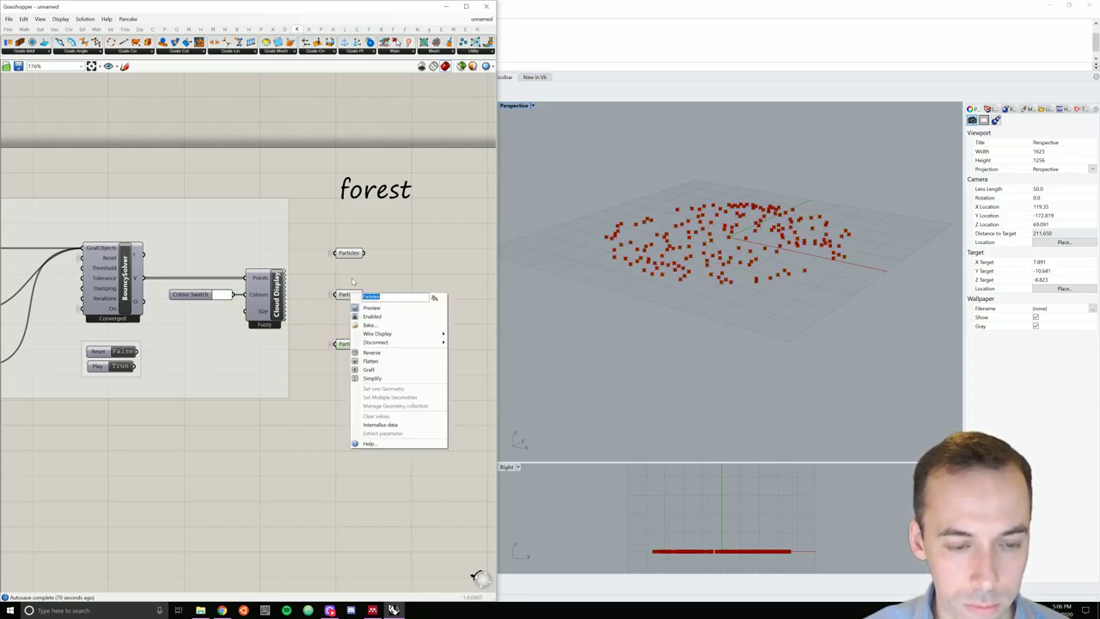
{"action": "type", "text": "t"}
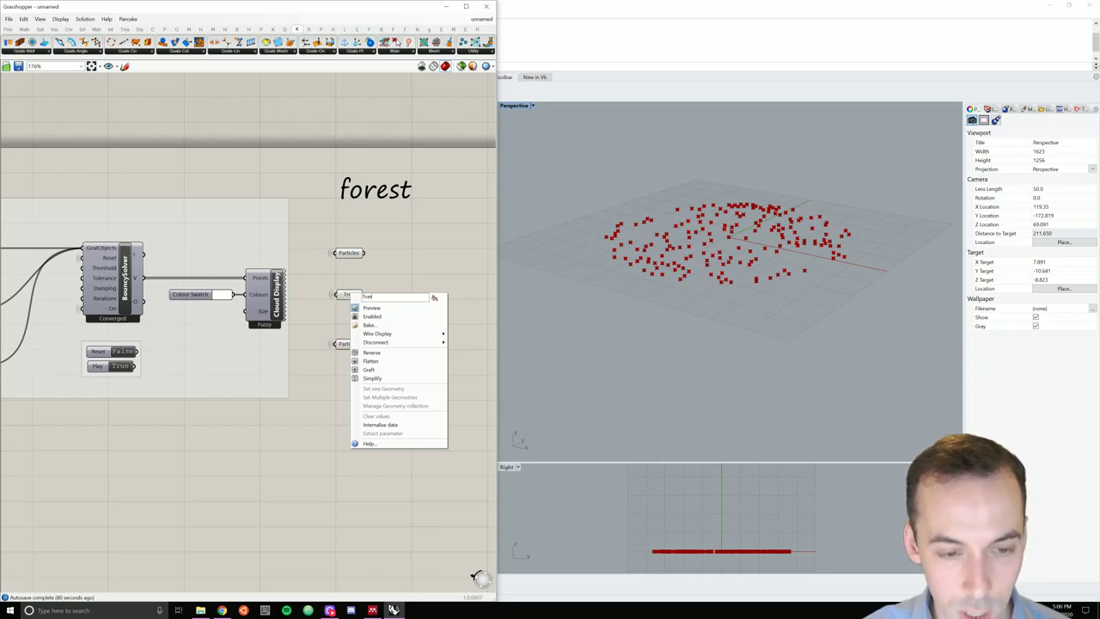
{"action": "key", "text": "Return"}
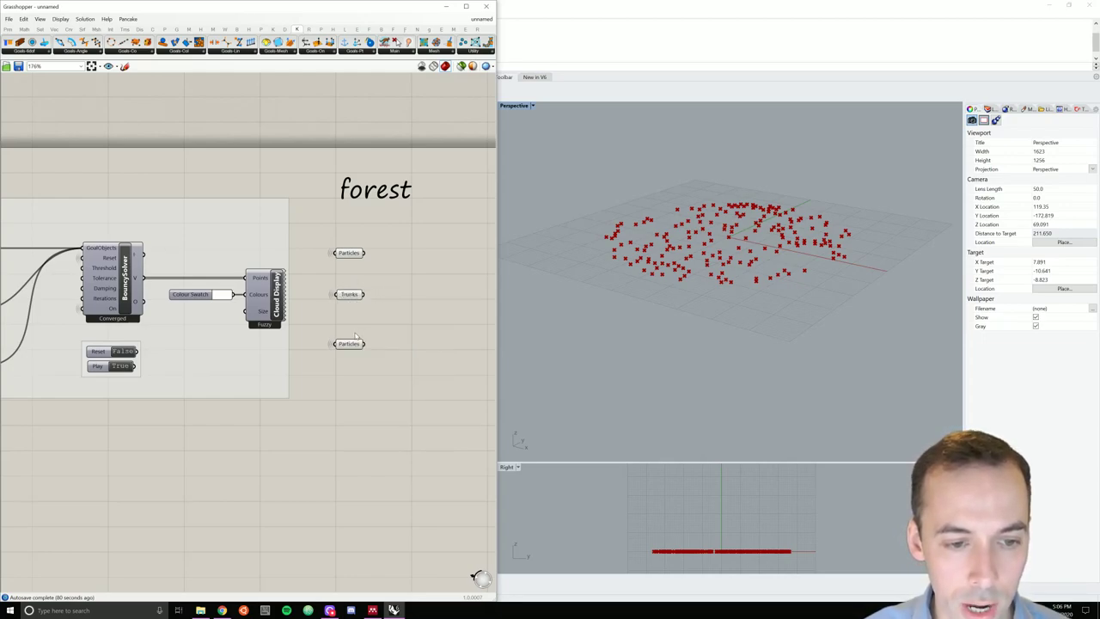
{"action": "right_click", "coordinate": [351, 346]}
{"action": "type", "text": "C"}
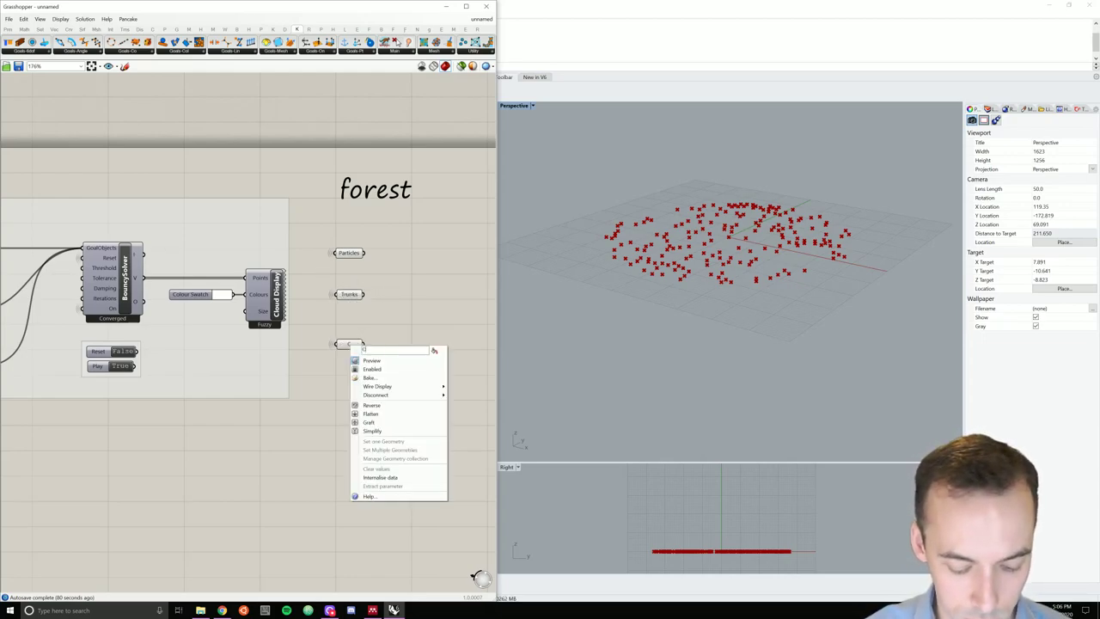
{"action": "type", "text": "anopy"}
{"action": "key", "text": "Return"}
Step: Connect the Conifer cluster's trunk output to the Trunks parameter and its canopy output to the Canopy parameter
{"action": "scroll", "coordinate": [475, 573], "scroll_direction": "down", "scroll_amount": 5}
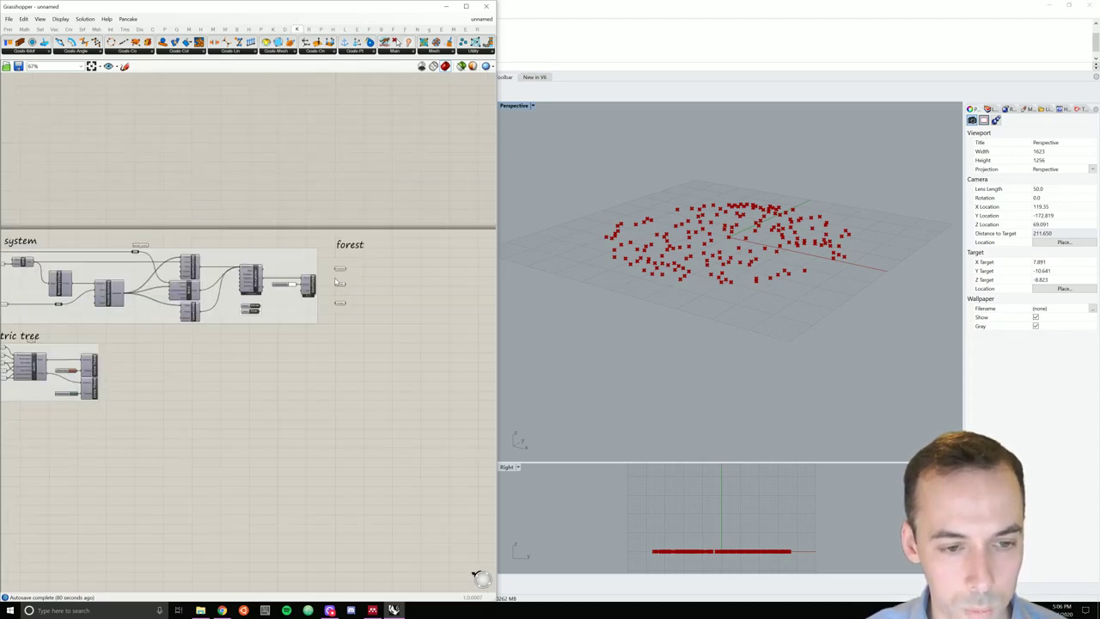
{"action": "scroll", "coordinate": [93, 353], "scroll_direction": "up", "scroll_amount": 5}
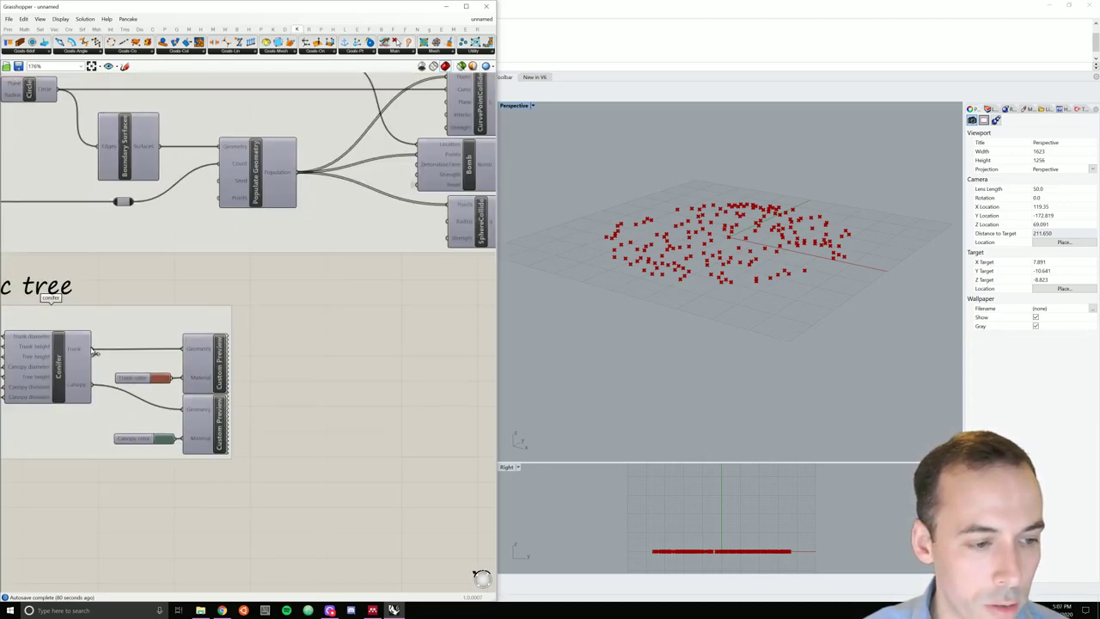
{"action": "left_click_drag", "start_coordinate": [91, 349], "coordinate": [303, 311]}
{"action": "scroll", "coordinate": [367, 403], "scroll_direction": "down", "scroll_amount": 4}
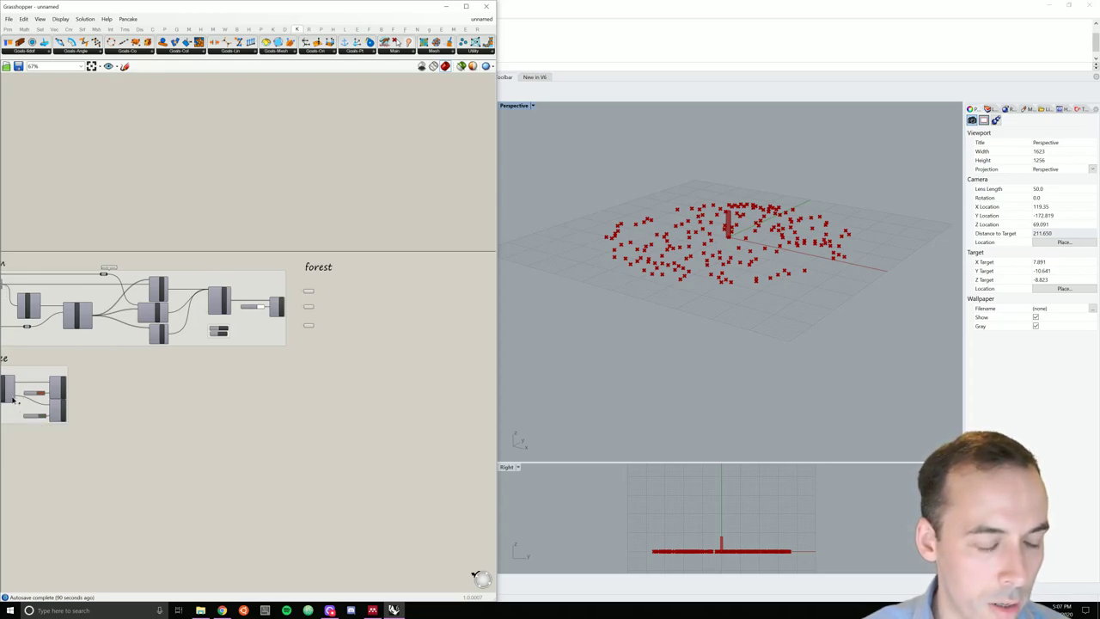
{"action": "left_click_drag", "start_coordinate": [62, 396], "coordinate": [316, 325]}
{"action": "scroll", "coordinate": [360, 296], "scroll_direction": "up", "scroll_amount": 5}
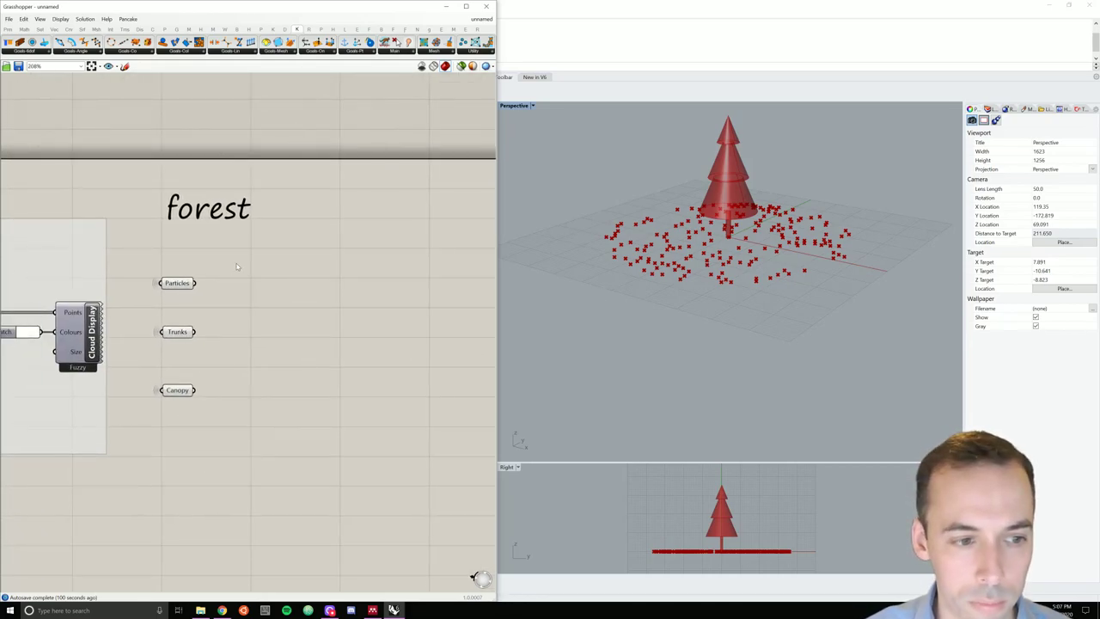
Step: Add a Scale component, feed Particles into its Geometry input, and move Trunks and Canopy further down the canvas
{"action": "right_click_drag", "start_coordinate": [856, 302], "coordinate": [757, 329]}
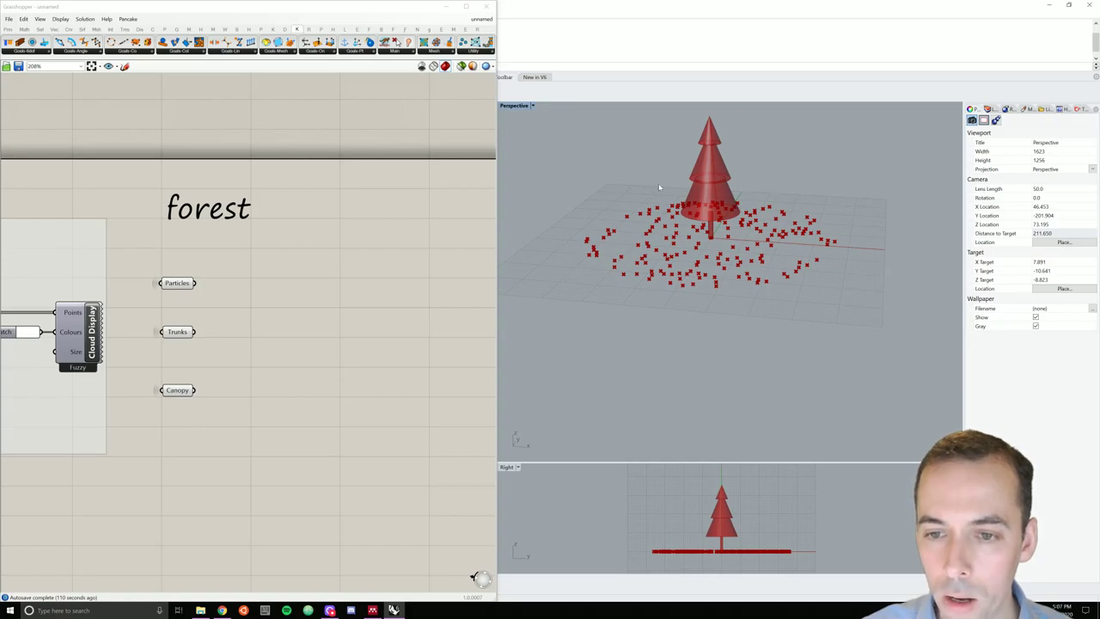
{"action": "double_click", "coordinate": [282, 411]}
{"action": "type", "text": "scale"}
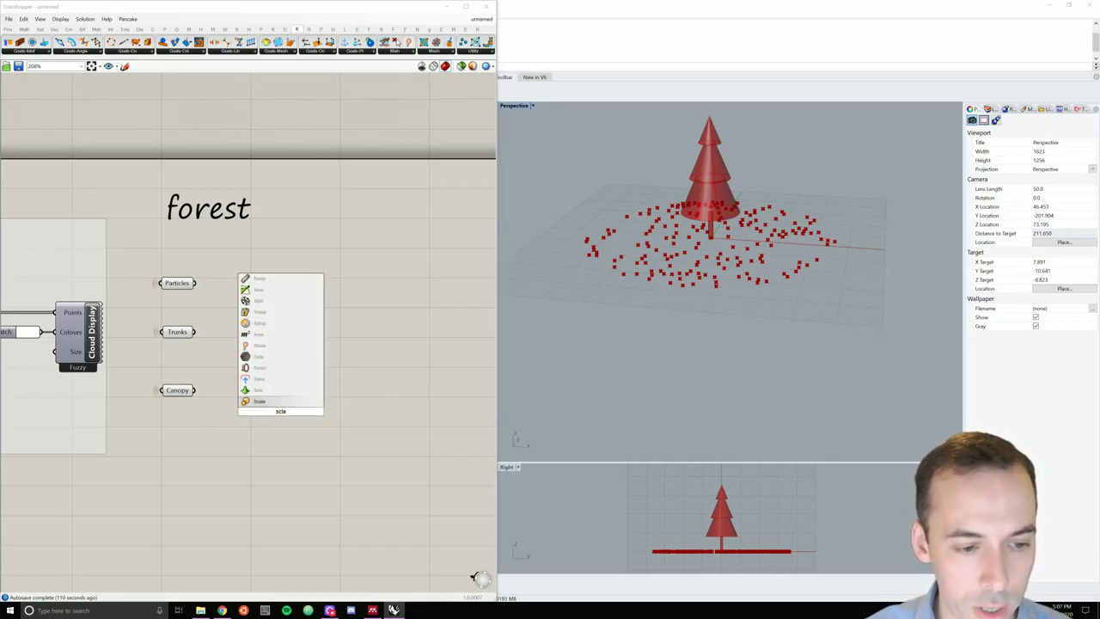
{"action": "key", "text": "Return"}
{"action": "left_click_drag", "start_coordinate": [279, 412], "coordinate": [293, 293]}
{"action": "left_click_drag", "start_coordinate": [195, 284], "coordinate": [298, 298]}
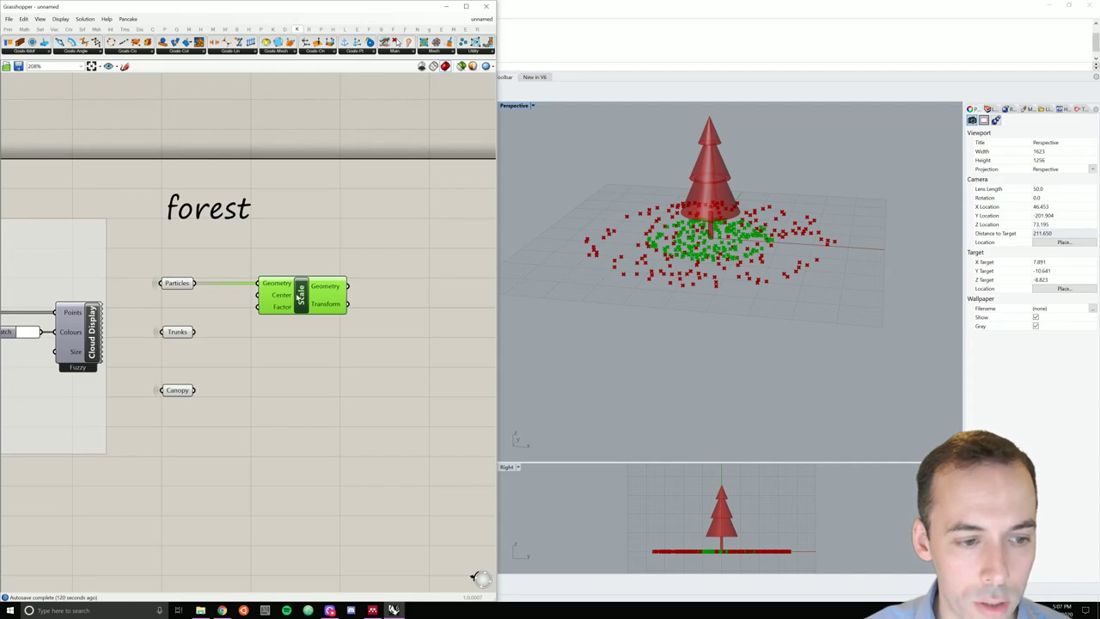
{"action": "left_click_drag", "start_coordinate": [210, 320], "coordinate": [187, 396]}
{"action": "left_click", "coordinate": [318, 346]}
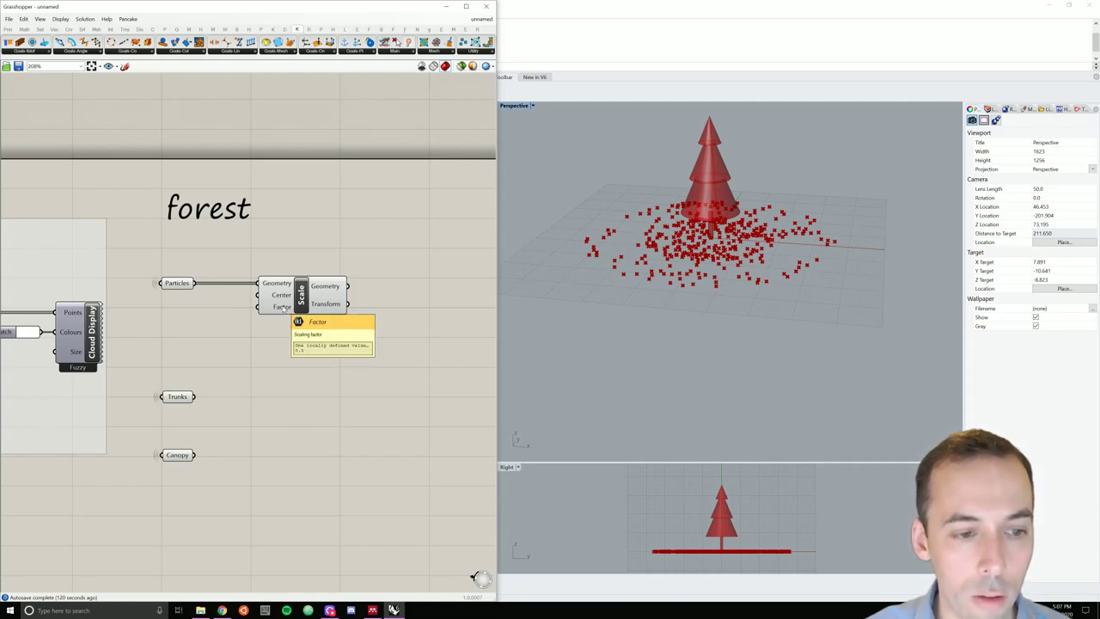
Step: Duplicate the Radius slider from the particle system group and place the copy directly below the Particles parameter
{"action": "double_click", "coordinate": [231, 310]}
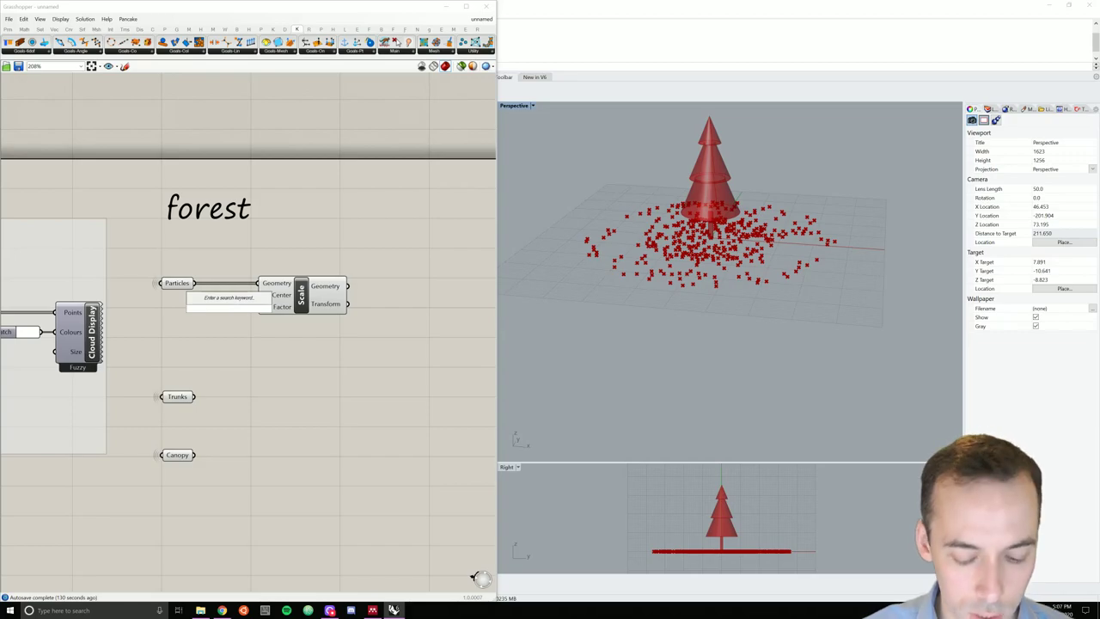
{"action": "left_click", "coordinate": [255, 369]}
{"action": "scroll", "coordinate": [257, 366], "scroll_direction": "down", "scroll_amount": 5}
{"action": "right_click_drag", "start_coordinate": [252, 368], "coordinate": [491, 352]}
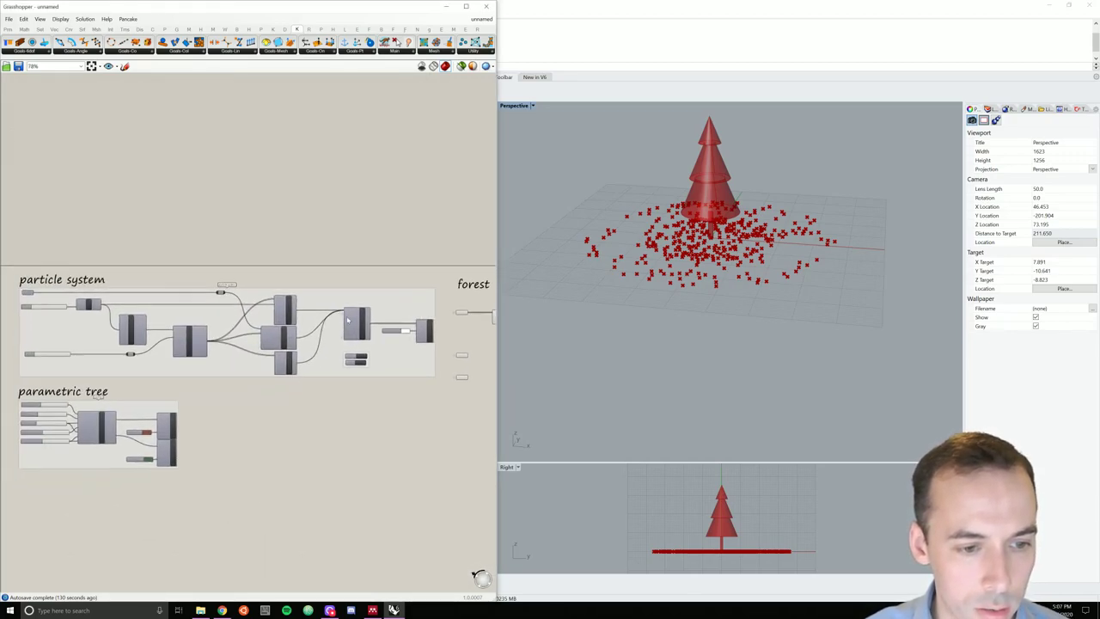
{"action": "scroll", "coordinate": [84, 310], "scroll_direction": "up", "scroll_amount": 1}
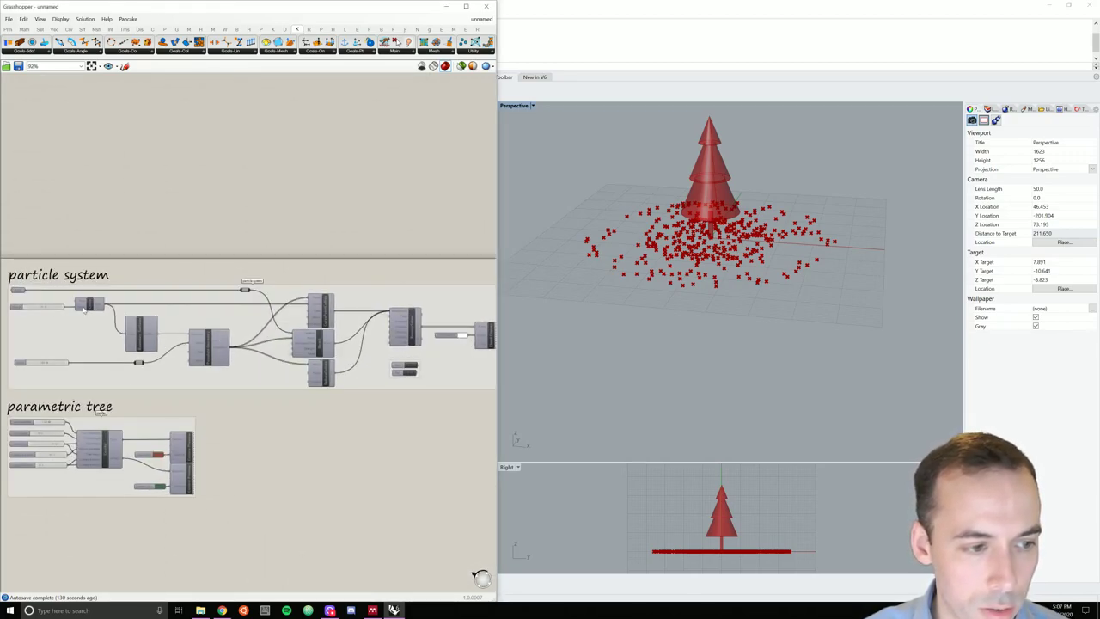
{"action": "left_click", "coordinate": [21, 307]}
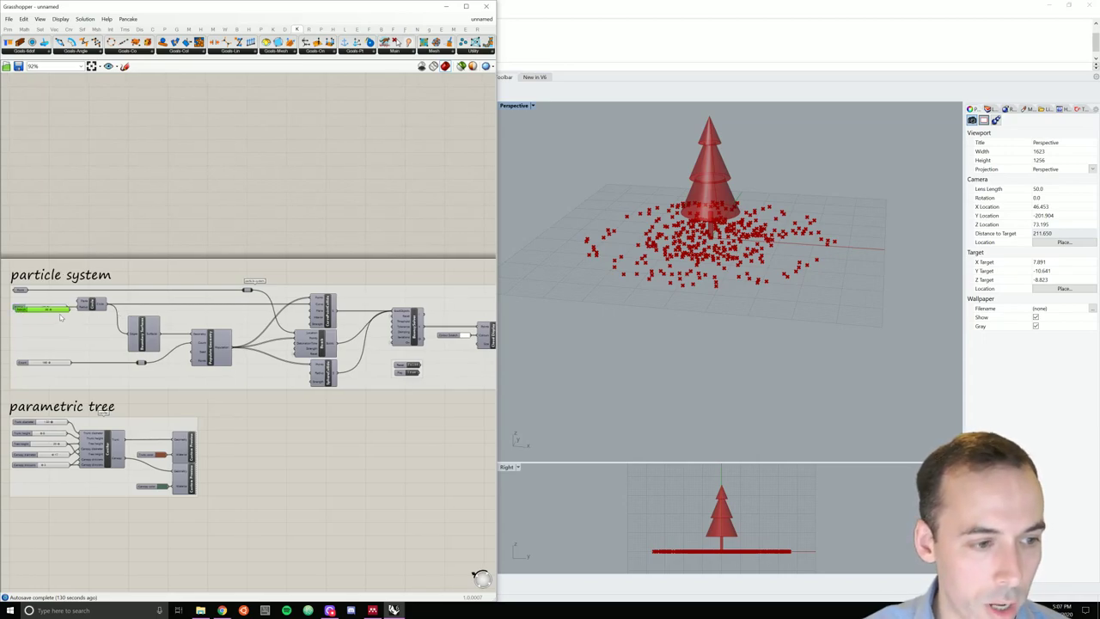
{"action": "left_click_drag", "start_coordinate": [62, 309], "coordinate": [415, 325]}
{"action": "scroll", "coordinate": [415, 324], "scroll_direction": "up", "scroll_amount": 3}
{"action": "left_click_drag", "start_coordinate": [311, 316], "coordinate": [362, 316]}
{"action": "left_click_drag", "start_coordinate": [236, 327], "coordinate": [255, 323]}
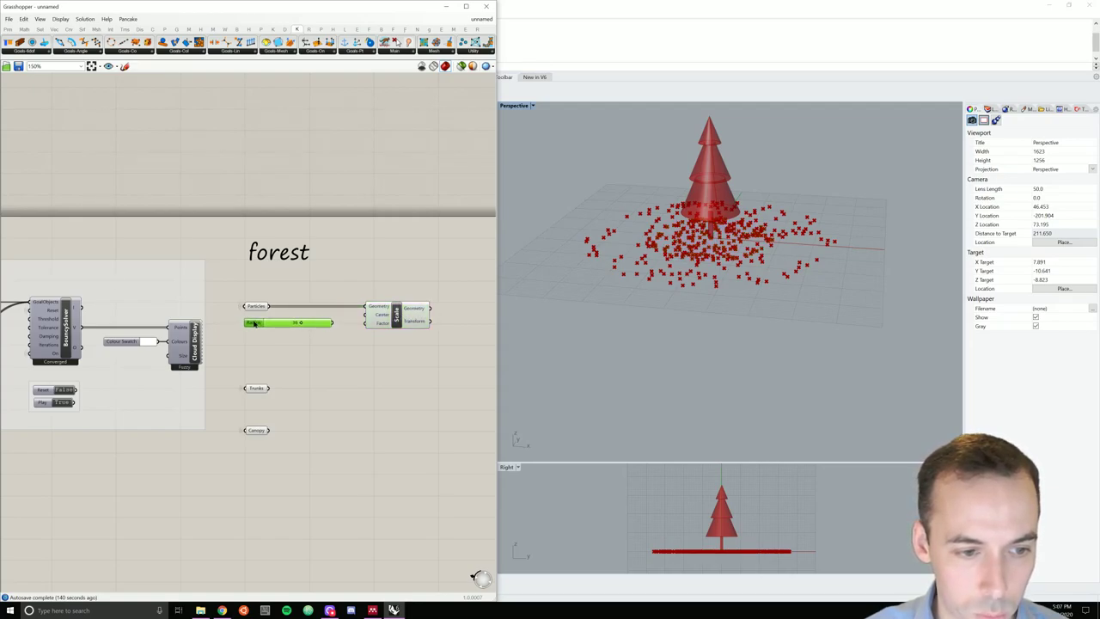
Step: Set the copied Radius slider to 3 and connect it to the Scale component's Factor input
{"action": "double_click", "coordinate": [314, 325]}
{"action": "left_click", "coordinate": [319, 322]}
{"action": "left_click_drag", "start_coordinate": [333, 323], "coordinate": [365, 323]}
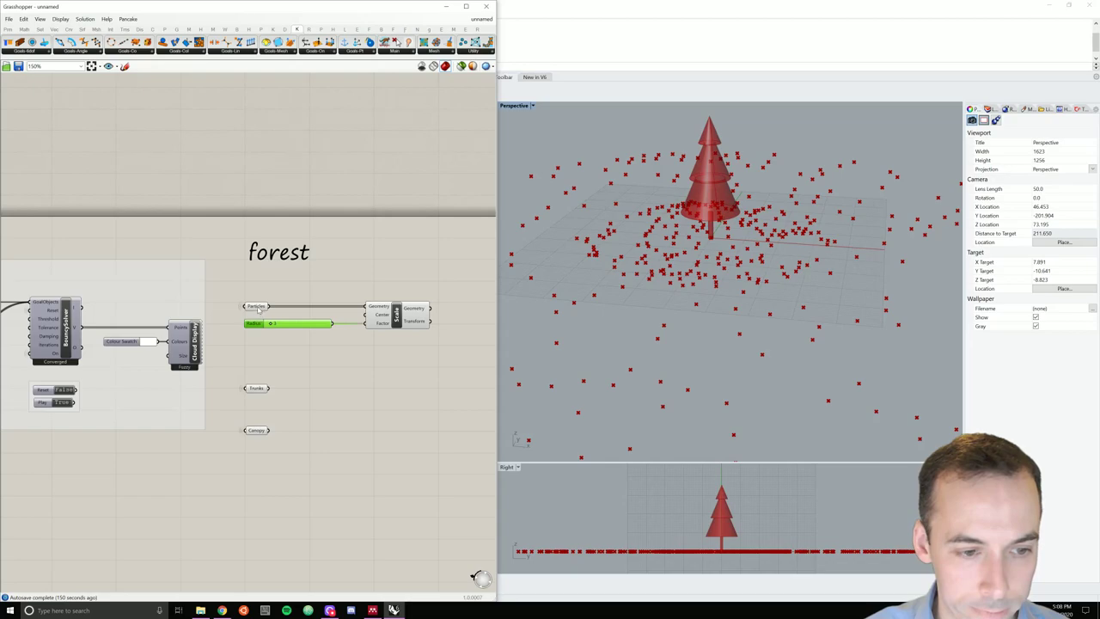
Step: Turn off the preview of the Particles parameter and rename the slider feeding Scale to Scaling
{"action": "right_click", "coordinate": [258, 308]}
{"action": "left_click", "coordinate": [279, 323]}
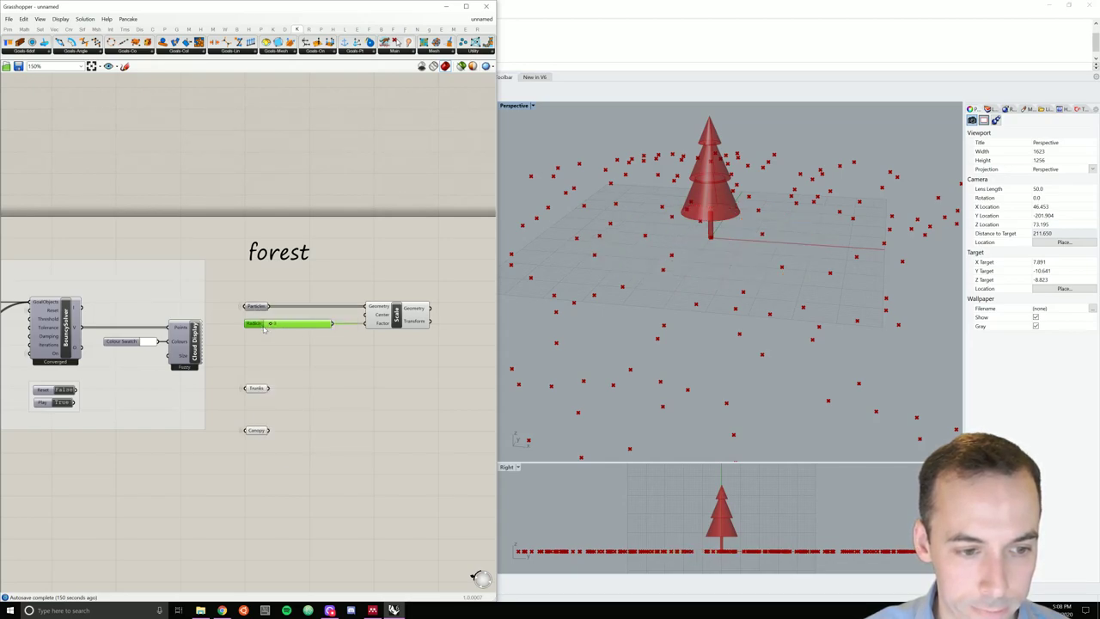
{"action": "right_click", "coordinate": [262, 327]}
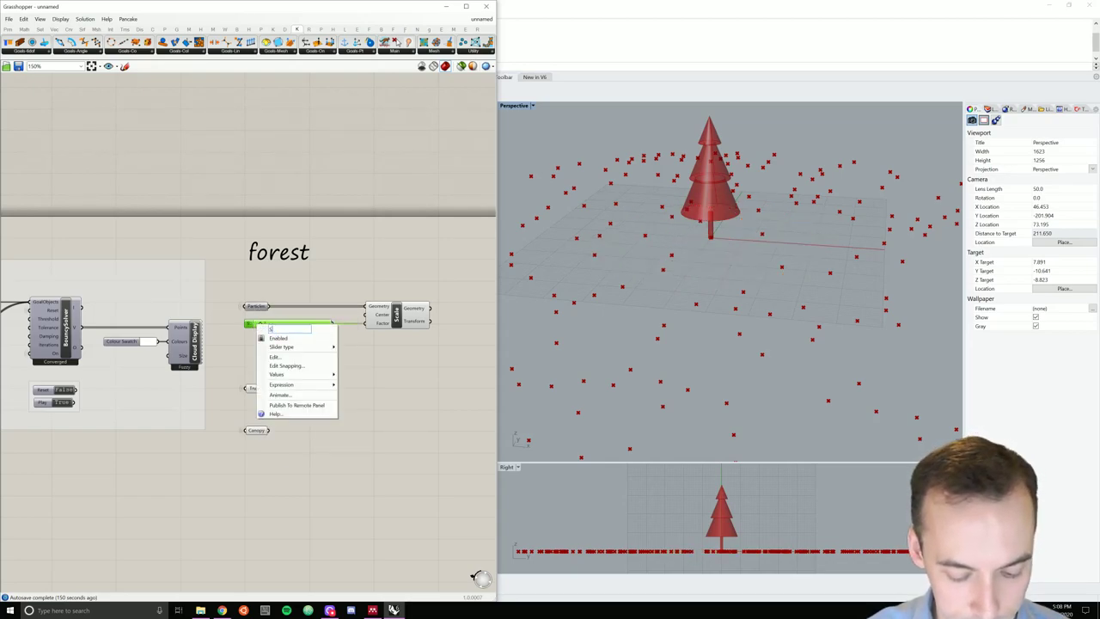
{"action": "type", "text": "Scaling"}
{"action": "left_click", "coordinate": [384, 391]}
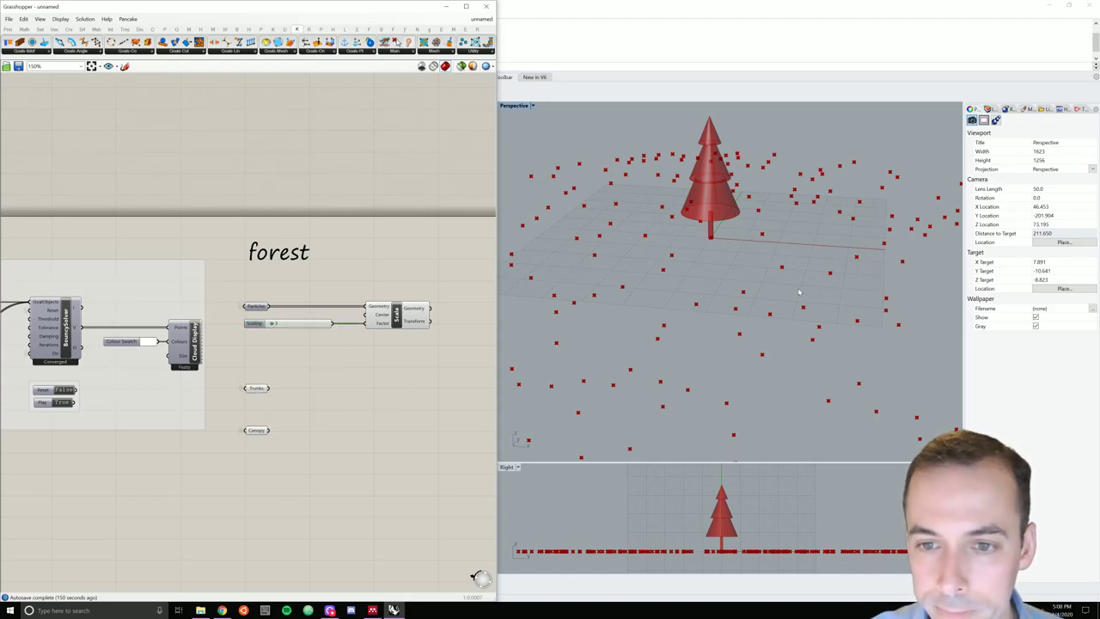
Step: Add a Move To Point component beyond the Scale component and leave its inputs unconnected
{"action": "scroll", "coordinate": [798, 292], "scroll_direction": "down", "scroll_amount": 8}
{"action": "right_click_drag", "start_coordinate": [717, 374], "coordinate": [755, 127]}
{"action": "scroll", "coordinate": [344, 396], "scroll_direction": "up", "scroll_amount": 4}
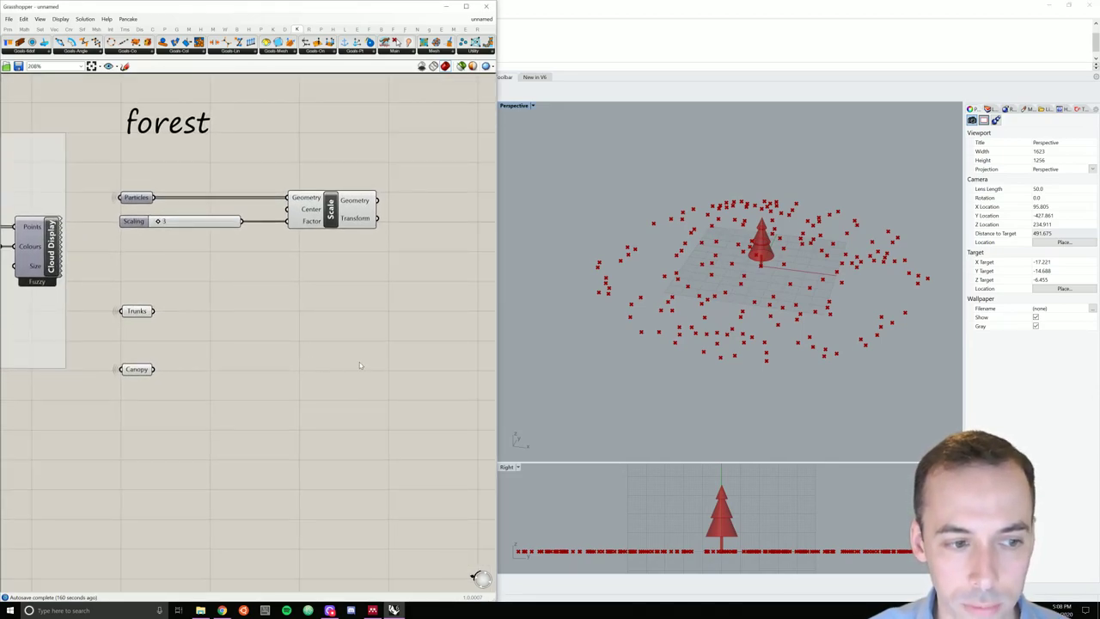
{"action": "right_click_drag", "start_coordinate": [347, 318], "coordinate": [331, 316]}
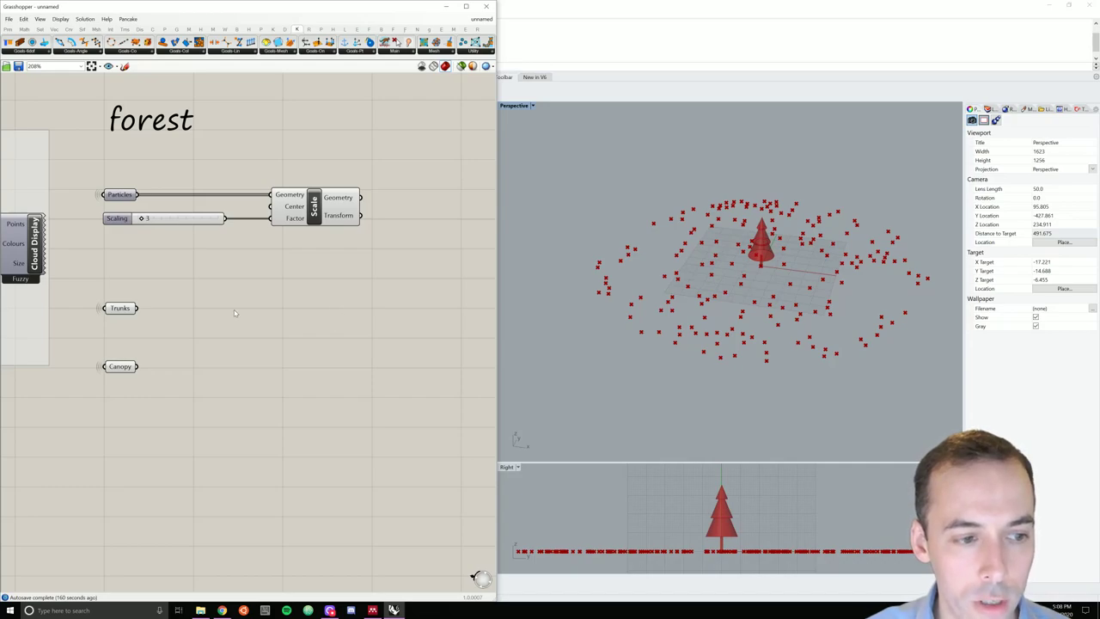
{"action": "double_click", "coordinate": [375, 312]}
{"action": "type", "text": "move to"}
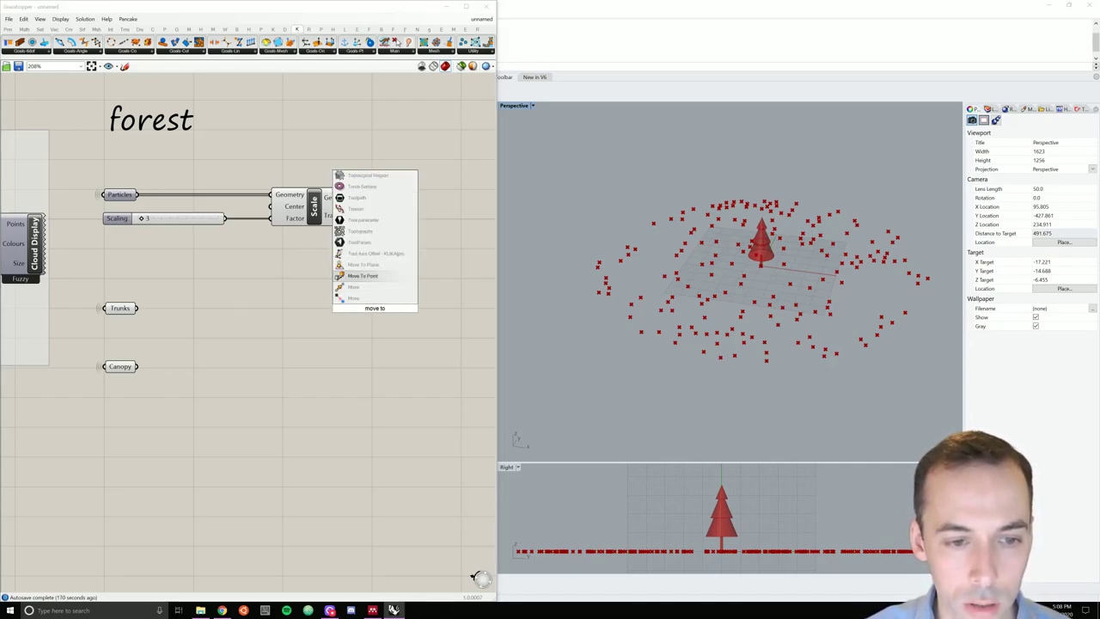
{"action": "left_click", "coordinate": [361, 275]}
{"action": "scroll", "coordinate": [378, 310], "scroll_direction": "down", "scroll_amount": 2}
{"action": "right_click_drag", "start_coordinate": [342, 317], "coordinate": [249, 290]}
{"action": "scroll", "coordinate": [258, 296], "scroll_direction": "down", "scroll_amount": 1}
{"action": "left_click_drag", "start_coordinate": [275, 289], "coordinate": [343, 271]}
{"action": "left_click_drag", "start_coordinate": [268, 203], "coordinate": [313, 250]}
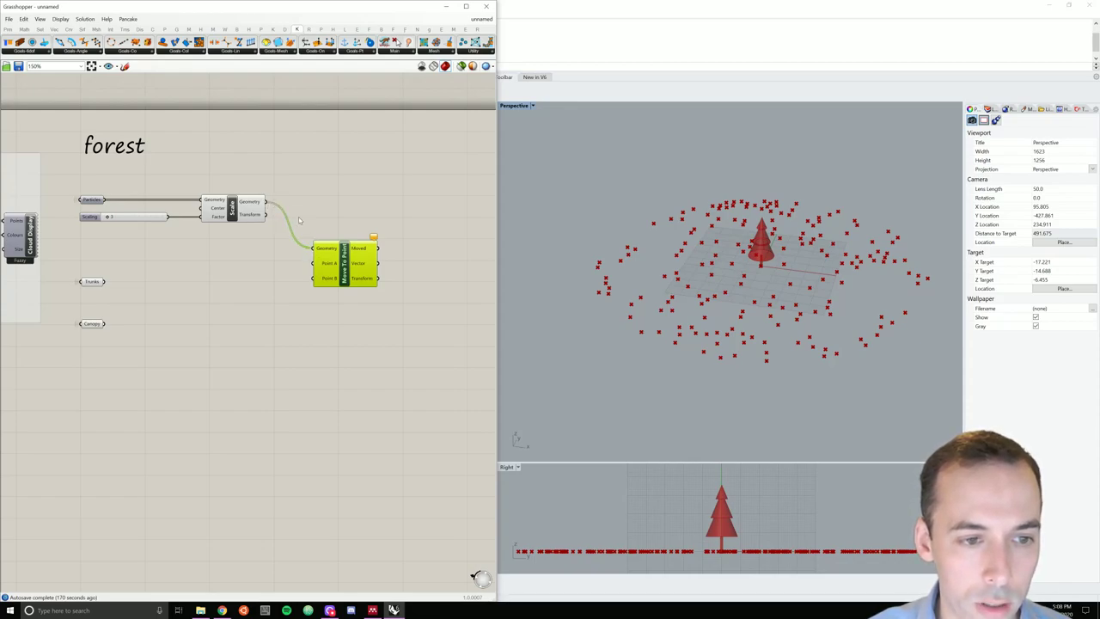
{"action": "key", "text": "ctrl+z"}
Step: Feed the Trunks parameter into the Geometry input of Move To Point and line the component up with Trunks
{"action": "left_click", "coordinate": [231, 266]}
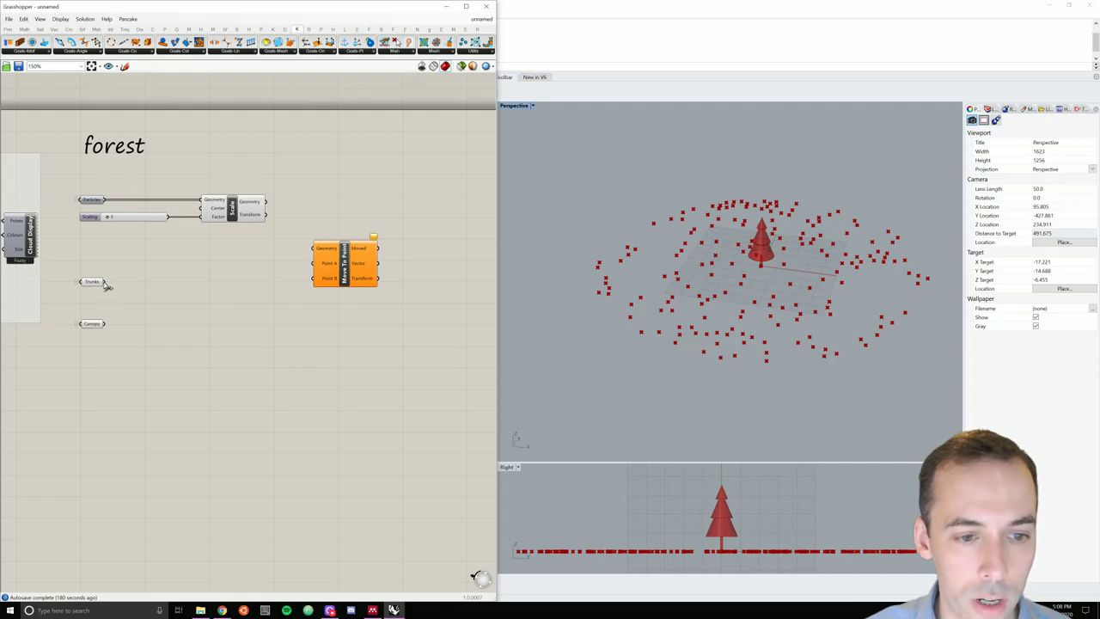
{"action": "left_click_drag", "start_coordinate": [104, 282], "coordinate": [369, 286]}
{"action": "left_click", "coordinate": [258, 306]}
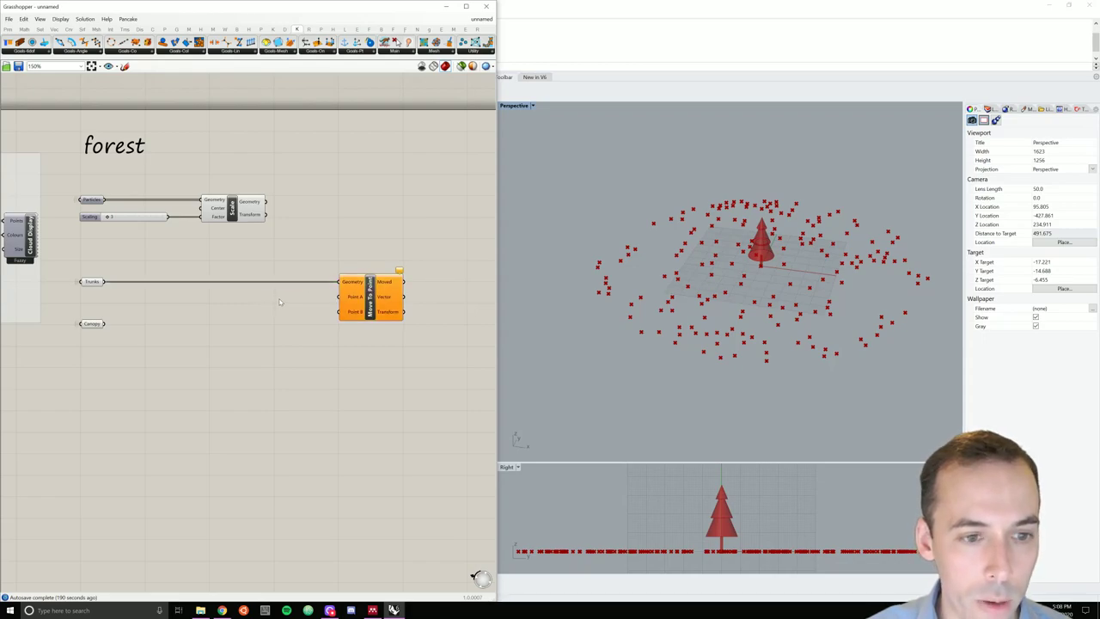
Step: Add a panel containing 0,0,0 between Trunks and the Move To Point component
{"action": "double_click", "coordinate": [279, 301]}
{"action": "type", "text": "panel"}
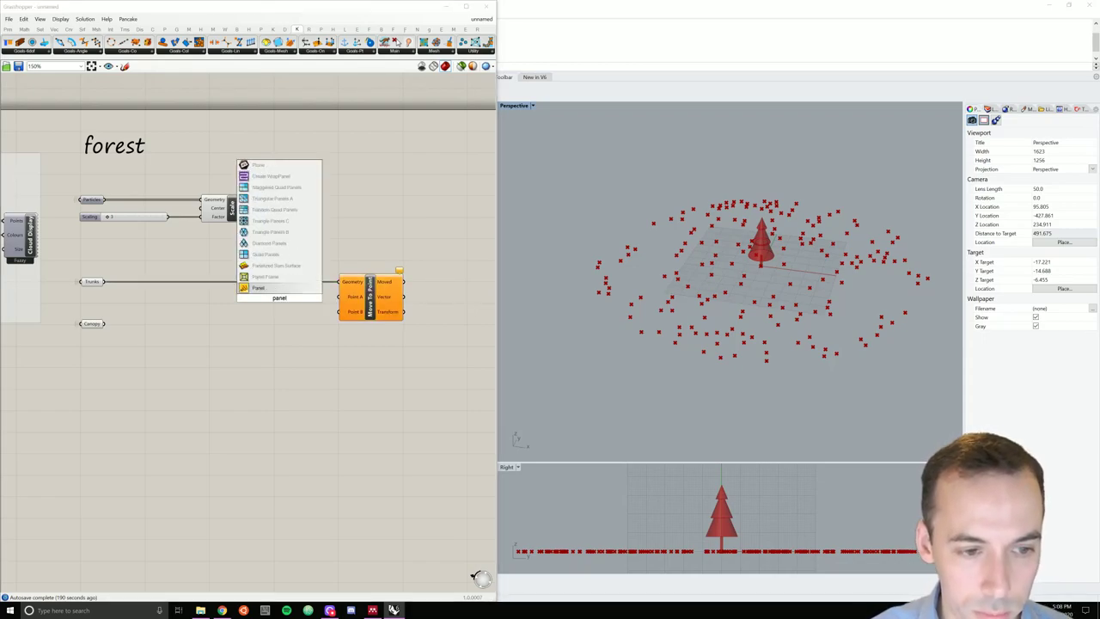
{"action": "key", "text": "Return"}
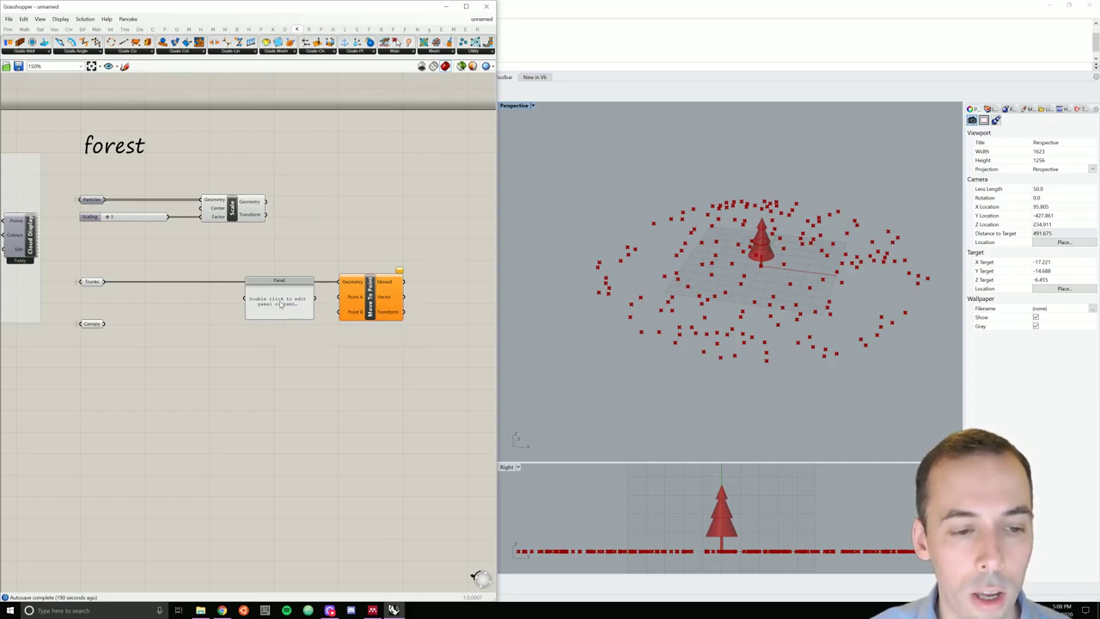
{"action": "double_click", "coordinate": [277, 296]}
{"action": "key", "text": "BackSpace"}
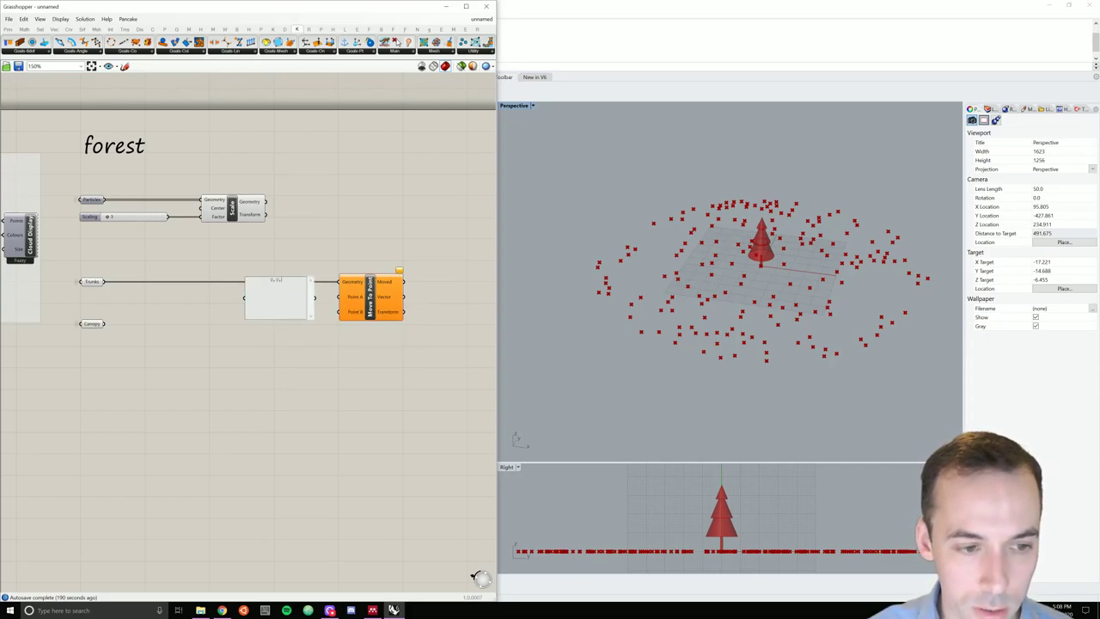
{"action": "left_click", "coordinate": [302, 376]}
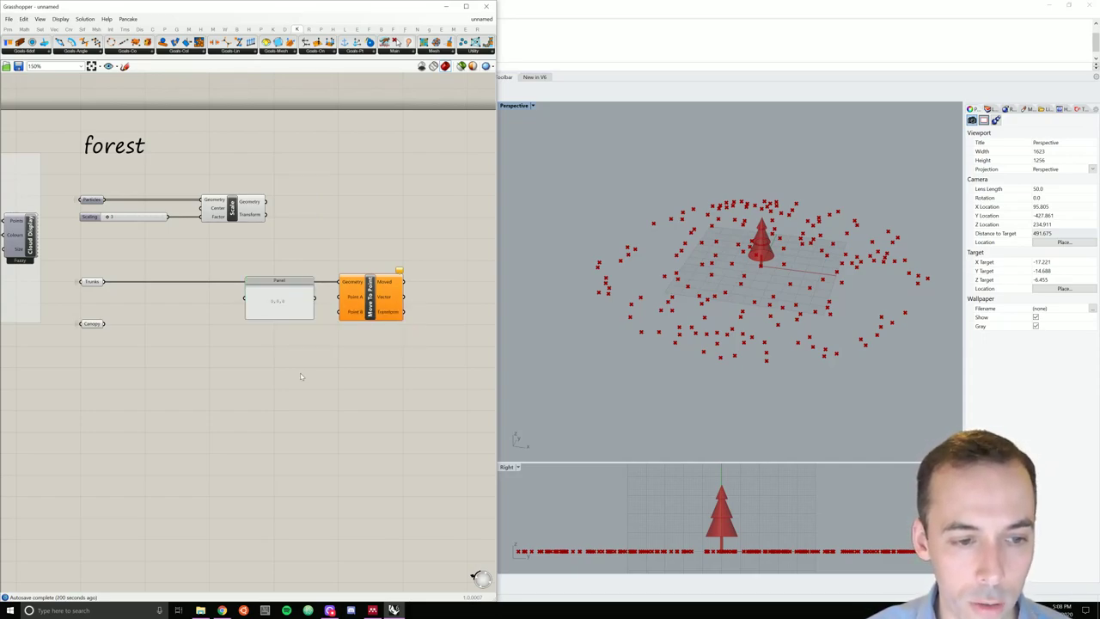
Step: Name the panel Origin and feed it into Point A of Move To Point, with the scaled particle geometry going into Point B
{"action": "right_click", "coordinate": [282, 281]}
{"action": "left_click_drag", "start_coordinate": [308, 284], "coordinate": [259, 290]}
{"action": "type", "text": "Origin"}
{"action": "key", "text": "Return"}
{"action": "left_click_drag", "start_coordinate": [312, 319], "coordinate": [314, 296]}
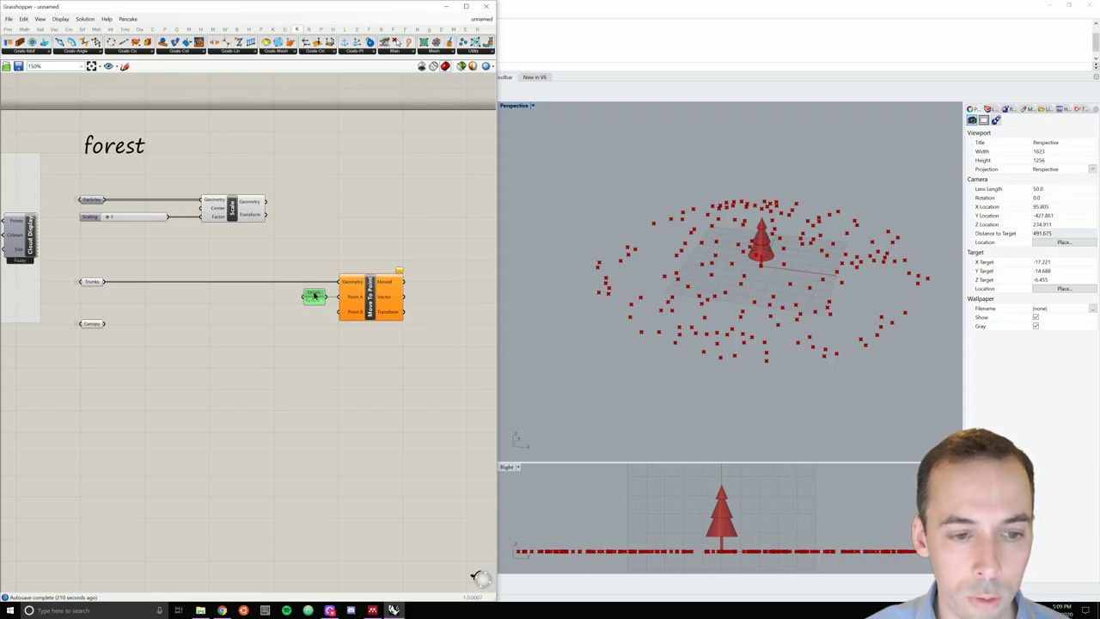
{"action": "left_click", "coordinate": [272, 302]}
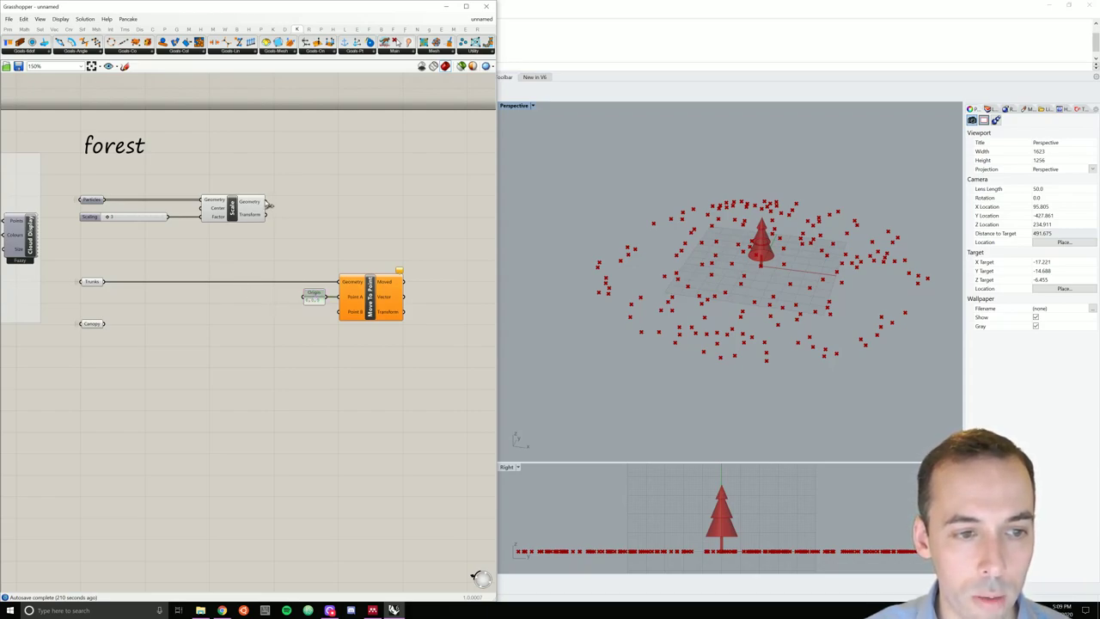
{"action": "left_click_drag", "start_coordinate": [265, 201], "coordinate": [341, 314]}
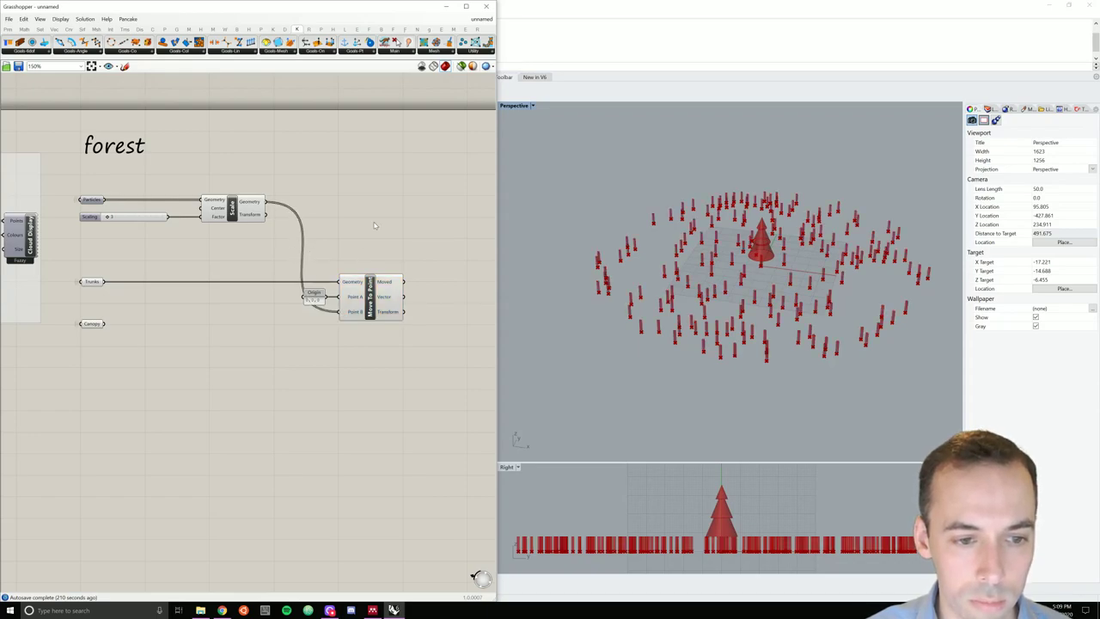
Step: Duplicate Move To Point with its Origin panel directly below, feed Canopy into the copy's Geometry input, and line Canopy up with it
{"action": "left_click_drag", "start_coordinate": [398, 234], "coordinate": [332, 297]}
{"action": "left_click", "coordinate": [322, 355]}
{"action": "left_click_drag", "start_coordinate": [433, 242], "coordinate": [329, 323]}
{"action": "left_click_drag", "start_coordinate": [383, 296], "coordinate": [383, 346], "text": "alt"}
{"action": "left_click", "coordinate": [94, 381]}
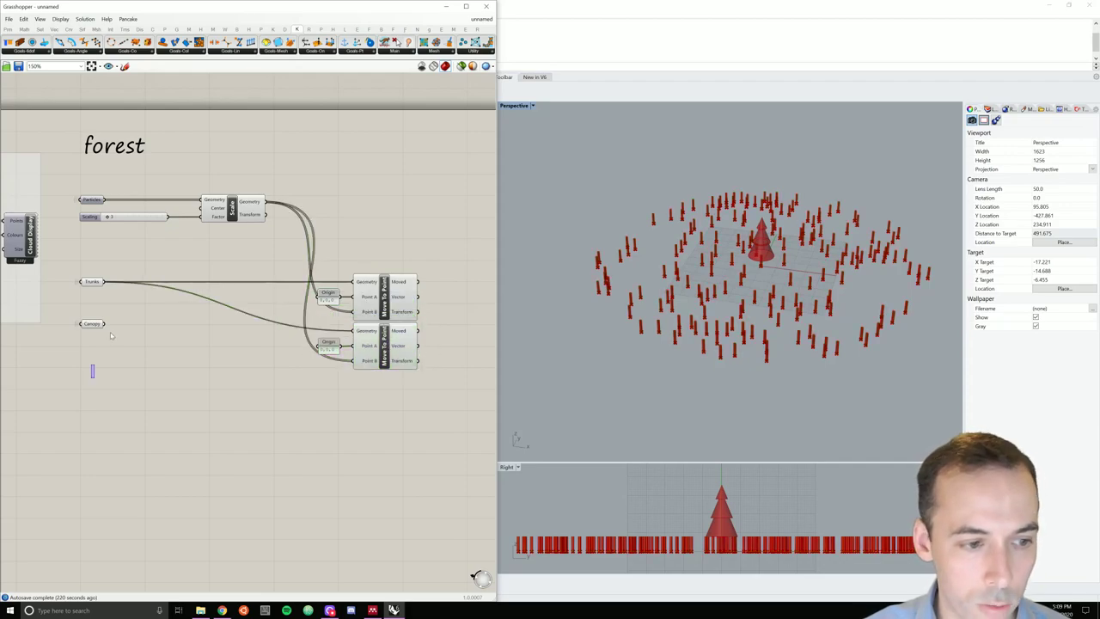
{"action": "left_click_drag", "start_coordinate": [104, 323], "coordinate": [355, 331]}
{"action": "left_click_drag", "start_coordinate": [93, 326], "coordinate": [94, 336]}
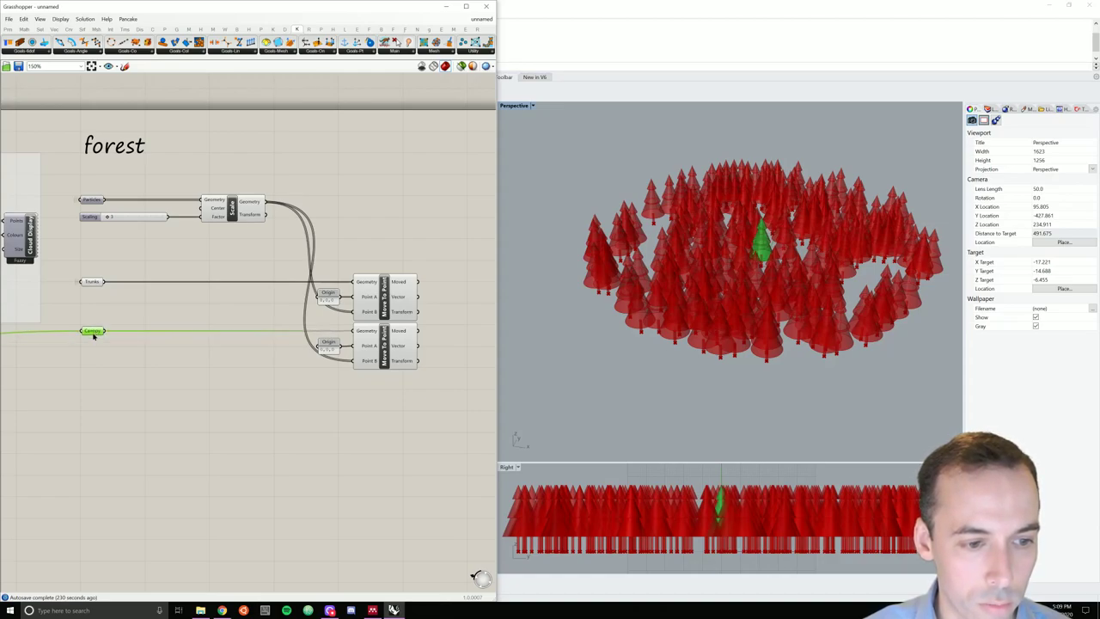
Step: Move Particles, Scaling and Scale in between Trunks and Canopy, and shift the whole forest group up beneath its title
{"action": "left_click", "coordinate": [187, 244]}
{"action": "left_click_drag", "start_coordinate": [263, 272], "coordinate": [86, 179]}
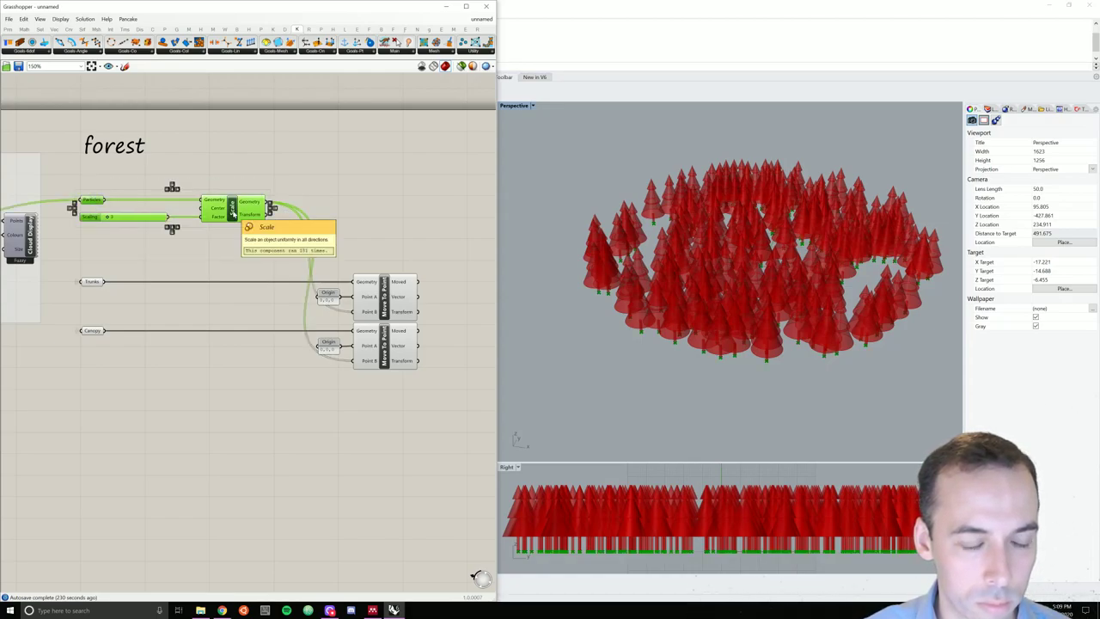
{"action": "left_click_drag", "start_coordinate": [249, 213], "coordinate": [232, 311]}
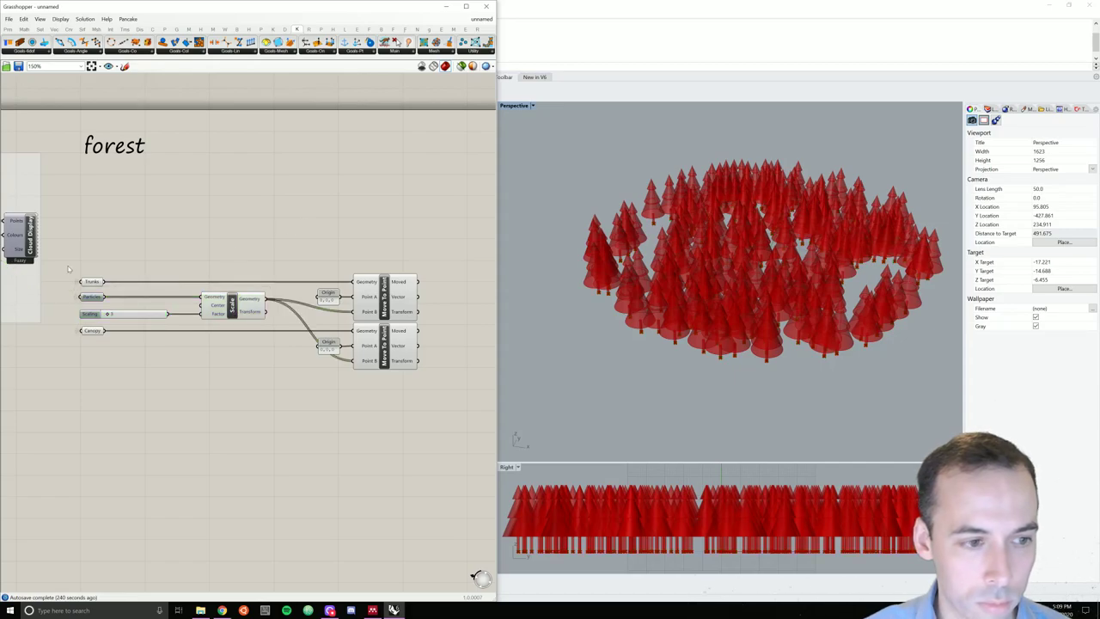
{"action": "left_click_drag", "start_coordinate": [60, 252], "coordinate": [478, 422]}
{"action": "left_click_drag", "start_coordinate": [394, 303], "coordinate": [394, 214]}
{"action": "left_click", "coordinate": [408, 354]}
Step: Apply Reverse to the Point B input of the canopy's Move To Point component
{"action": "scroll", "coordinate": [671, 292], "scroll_direction": "down", "scroll_amount": 2}
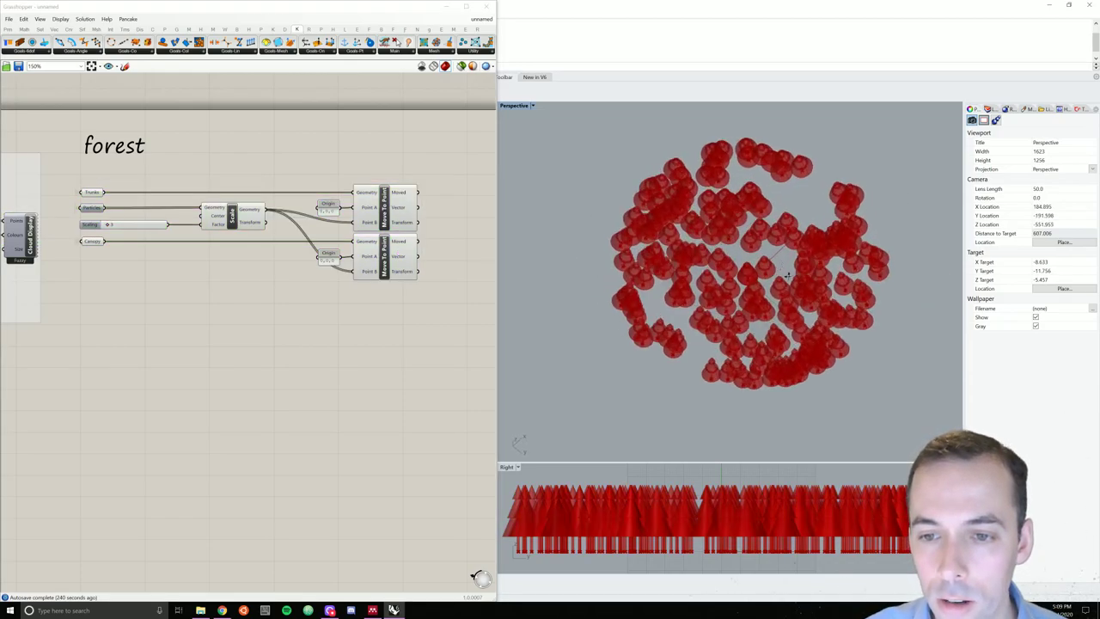
{"action": "right_click_drag", "start_coordinate": [789, 278], "coordinate": [736, 323]}
{"action": "left_click", "coordinate": [343, 312]}
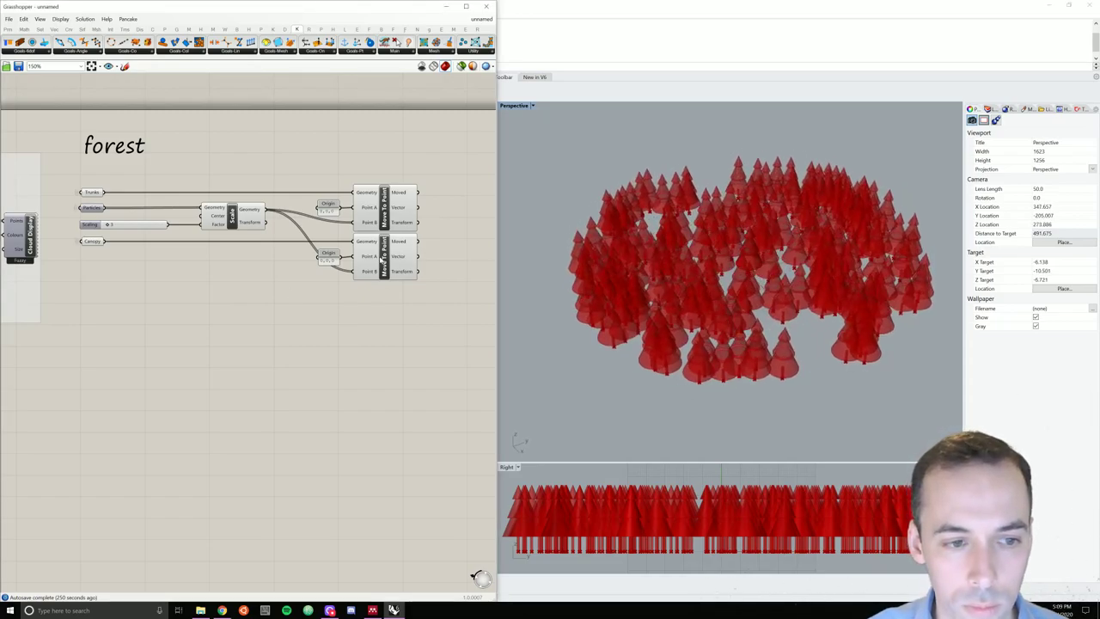
{"action": "right_click", "coordinate": [372, 273]}
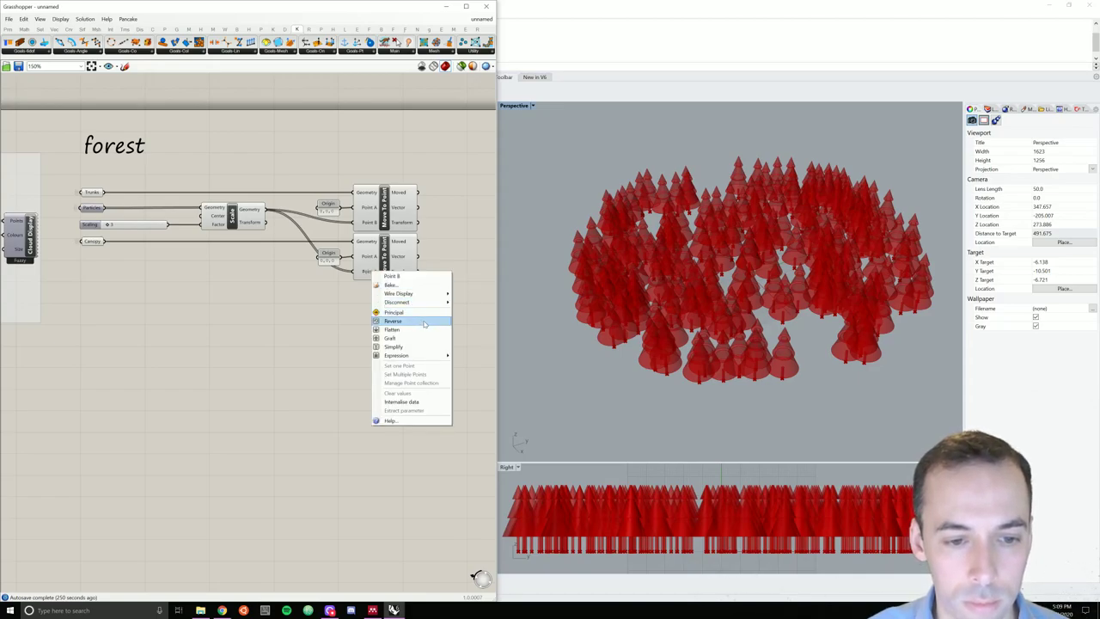
{"action": "left_click", "coordinate": [427, 323]}
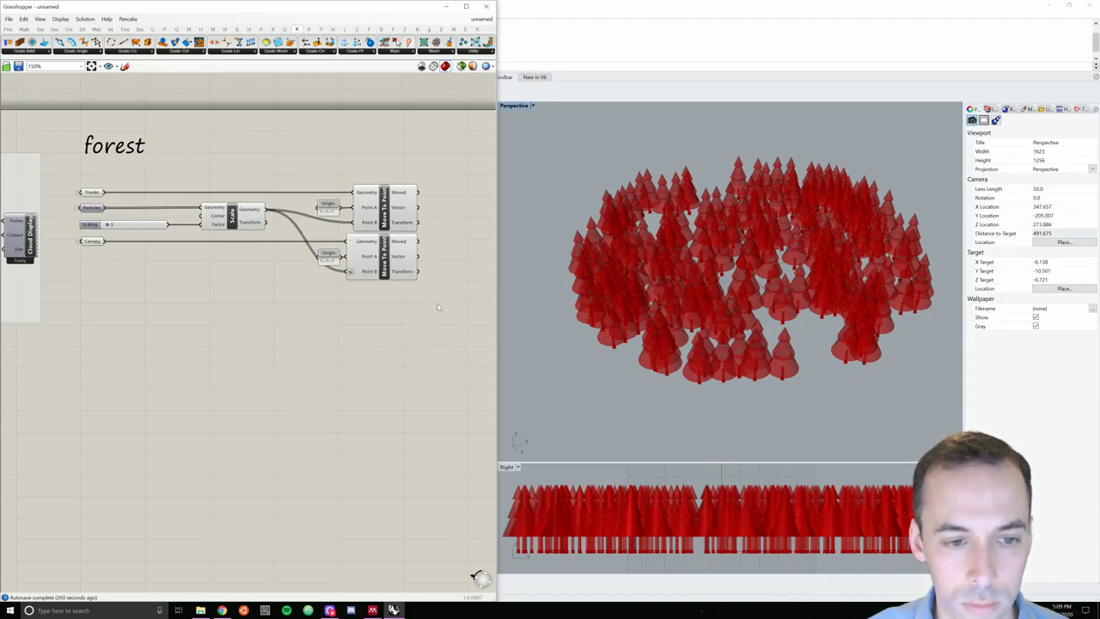
Step: Add a Random component beyond and below the canopy's Move To Point component
{"action": "right_click_drag", "start_coordinate": [424, 321], "coordinate": [363, 313]}
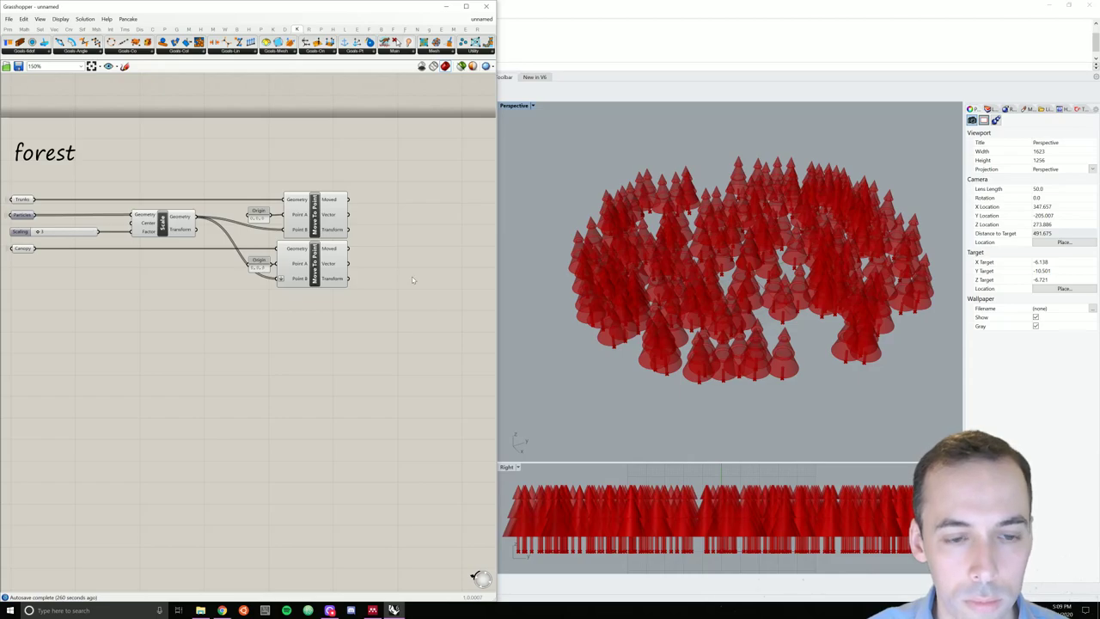
{"action": "mouse_move", "coordinate": [739, 296]}
{"action": "right_mouse_down"}
{"action": "mouse_move", "coordinate": [735, 249]}
{"action": "mouse_move", "coordinate": [756, 305]}
{"action": "mouse_move", "coordinate": [746, 302]}
{"action": "right_mouse_up"}
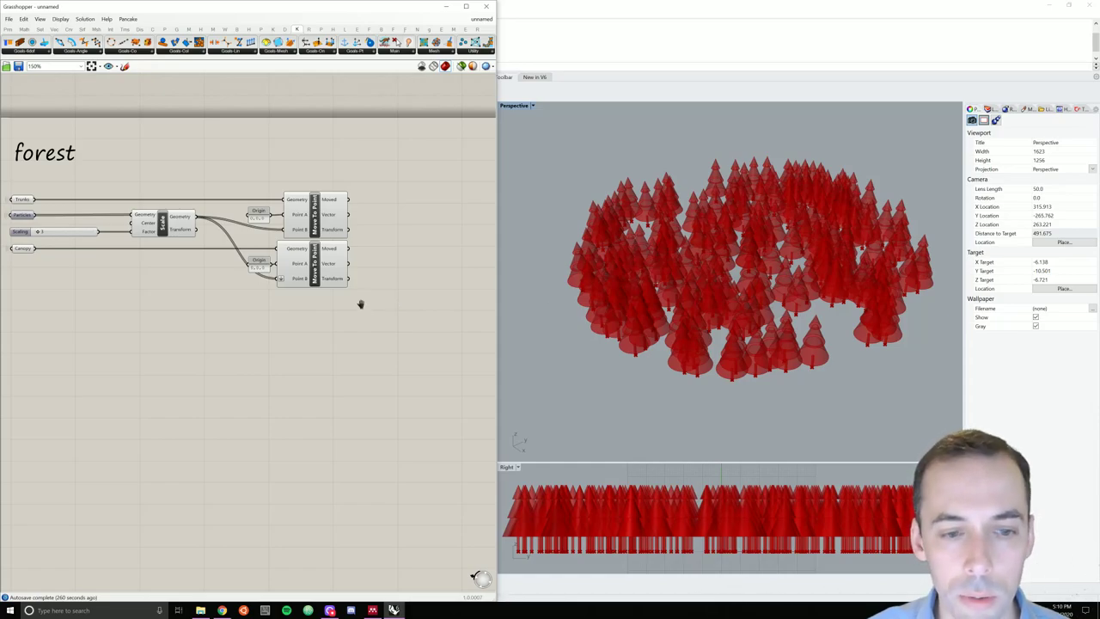
{"action": "right_click_drag", "start_coordinate": [361, 306], "coordinate": [342, 323]}
{"action": "scroll", "coordinate": [383, 316], "scroll_direction": "down", "scroll_amount": 2}
{"action": "scroll", "coordinate": [395, 294], "scroll_direction": "up", "scroll_amount": 2}
{"action": "scroll", "coordinate": [397, 295], "scroll_direction": "up", "scroll_amount": 1}
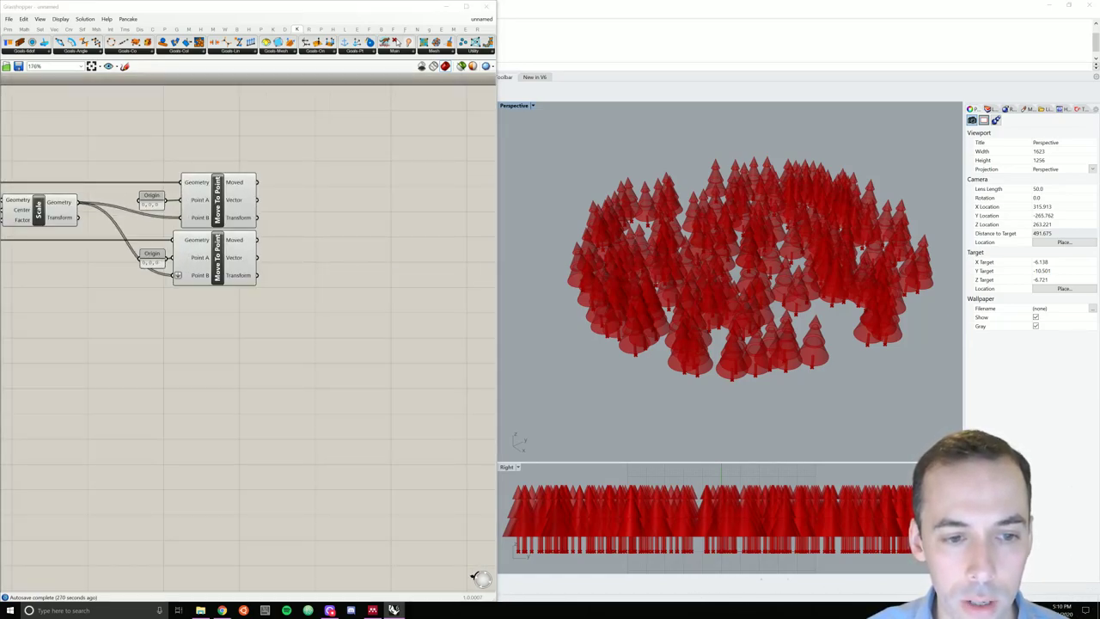
{"action": "double_click", "coordinate": [355, 258]}
{"action": "type", "text": "random"}
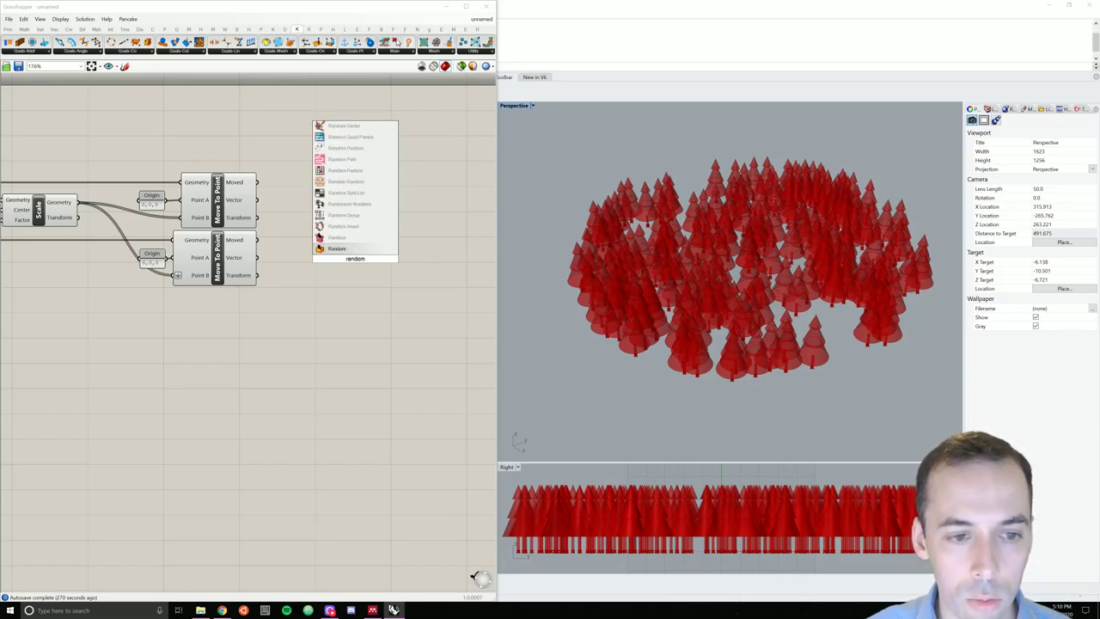
{"action": "key", "text": "Return"}
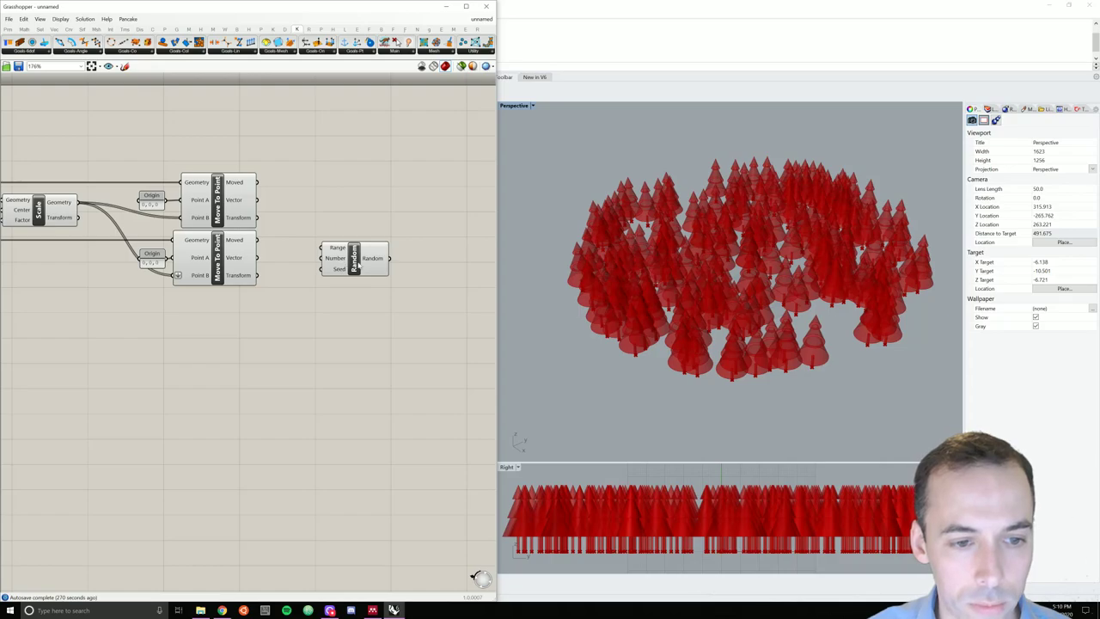
{"action": "left_click_drag", "start_coordinate": [359, 267], "coordinate": [308, 333]}
Step: Add a second Scale component and feed the canopy's Moved output into its Geometry and the Vector output into its Center
{"action": "double_click", "coordinate": [363, 293]}
{"action": "type", "text": "scal"}
{"action": "key", "text": "Return"}
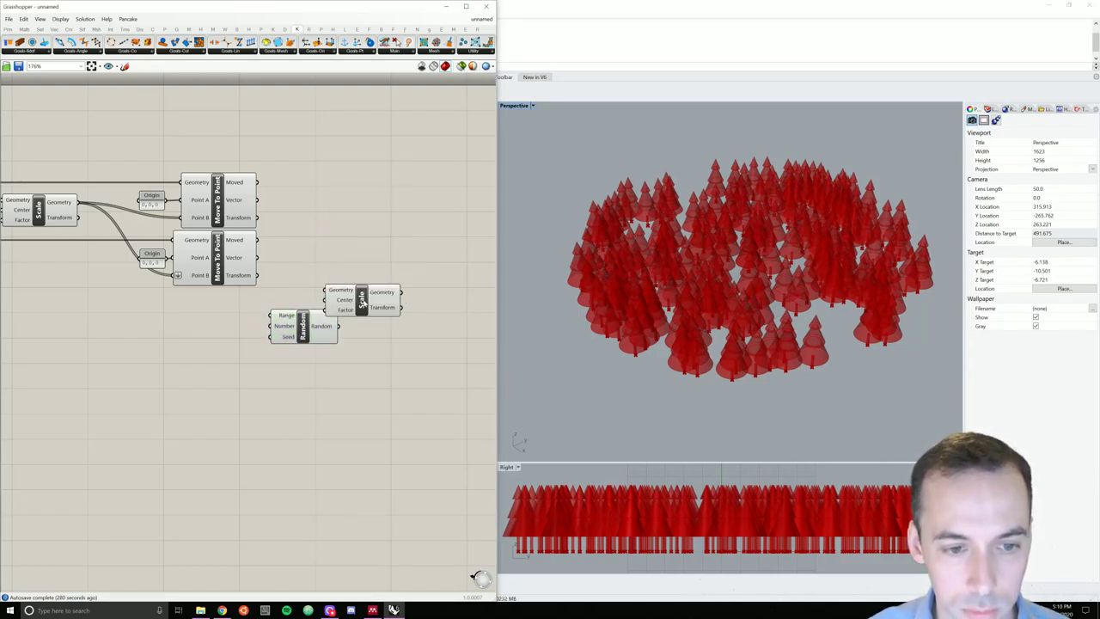
{"action": "left_click_drag", "start_coordinate": [368, 300], "coordinate": [405, 252]}
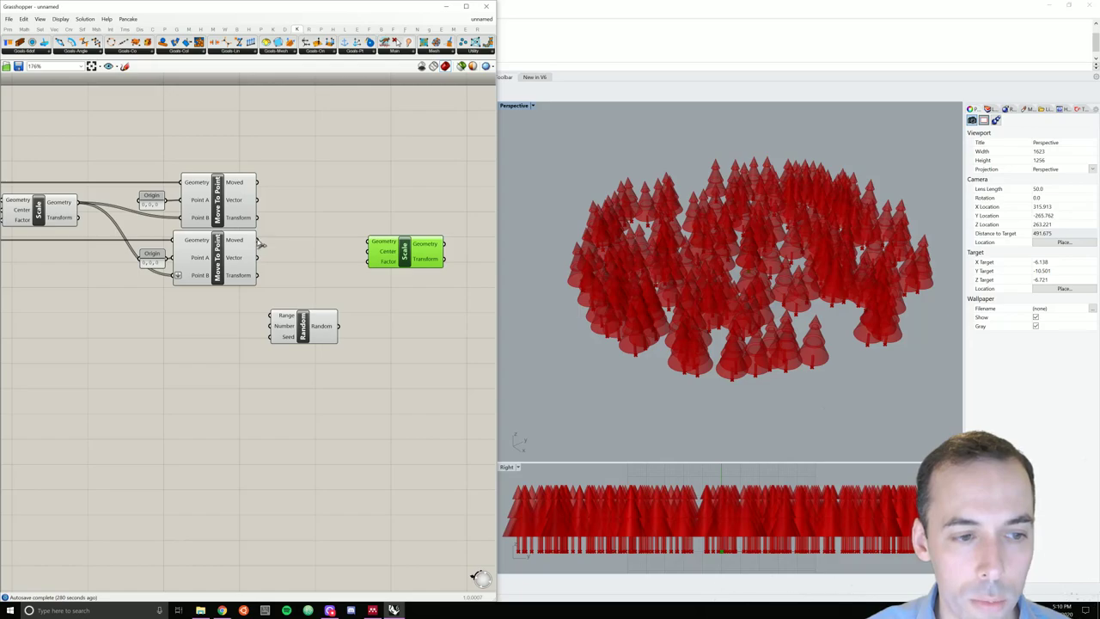
{"action": "left_click_drag", "start_coordinate": [263, 244], "coordinate": [412, 251]}
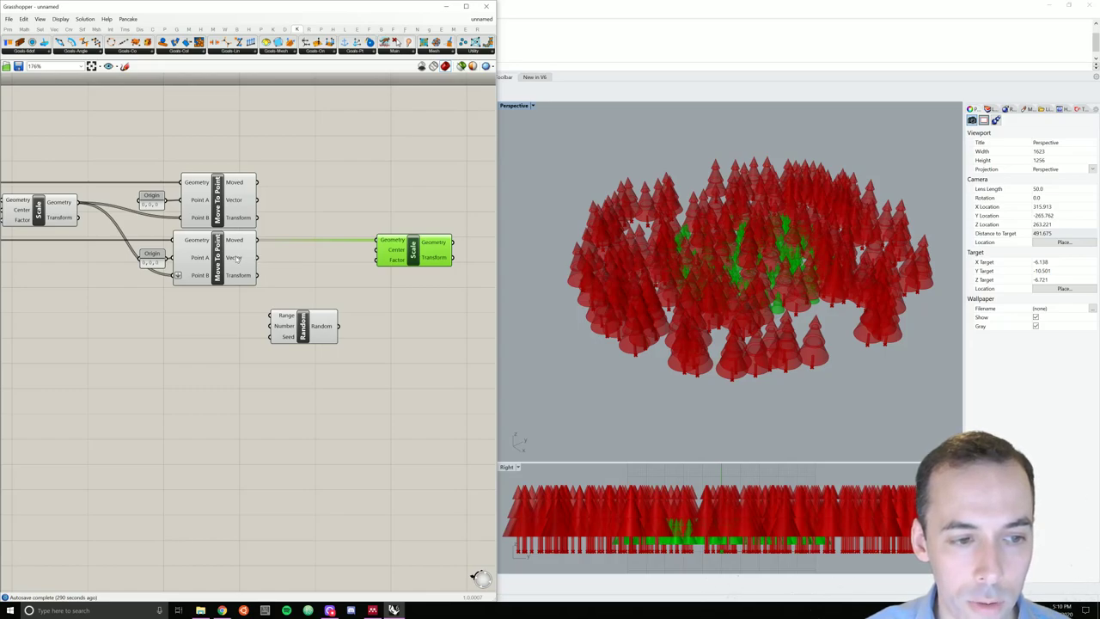
{"action": "left_click_drag", "start_coordinate": [256, 257], "coordinate": [386, 250]}
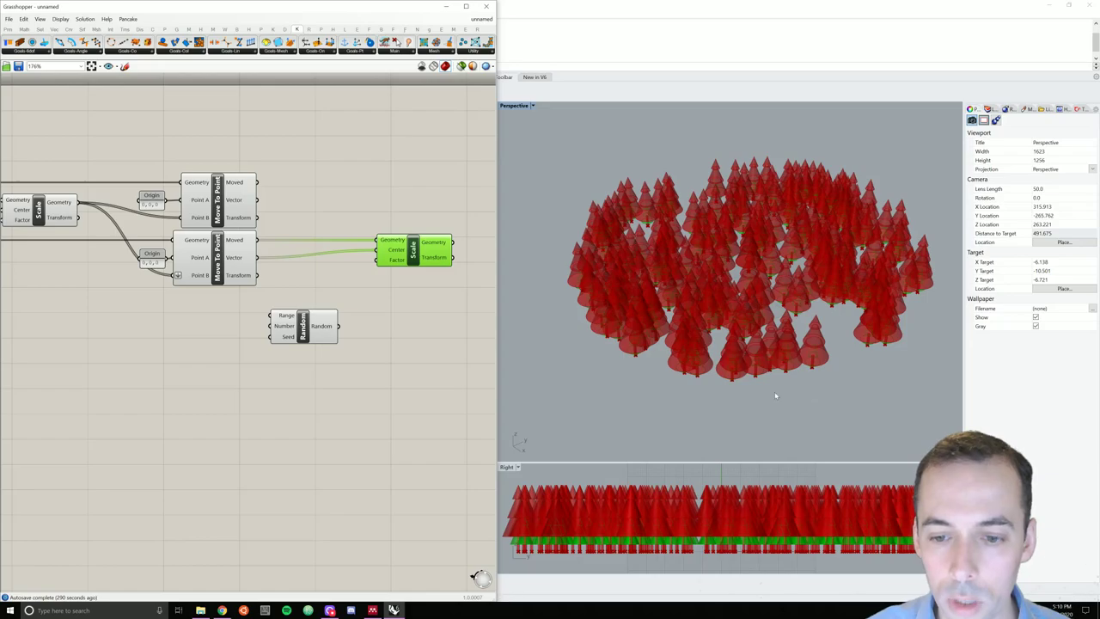
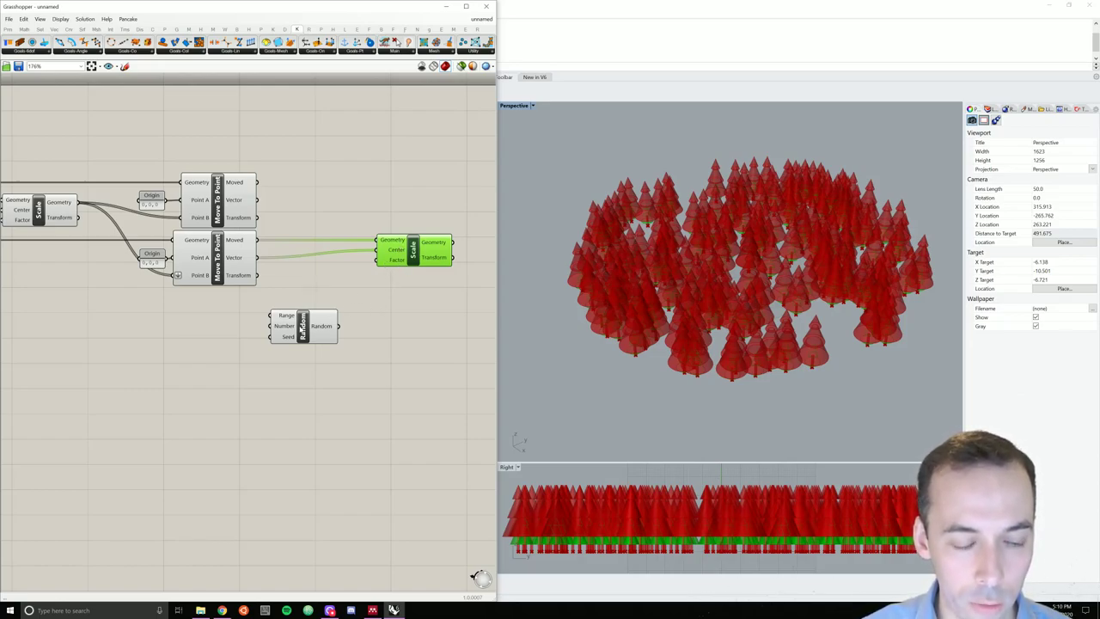
Step: Shift the Random component slightly and add a List Length component below the canopy's Move To Point
{"action": "left_click_drag", "start_coordinate": [302, 329], "coordinate": [322, 322]}
{"action": "right_click_drag", "start_coordinate": [196, 353], "coordinate": [267, 322]}
{"action": "scroll", "coordinate": [267, 322], "scroll_direction": "down", "scroll_amount": 1}
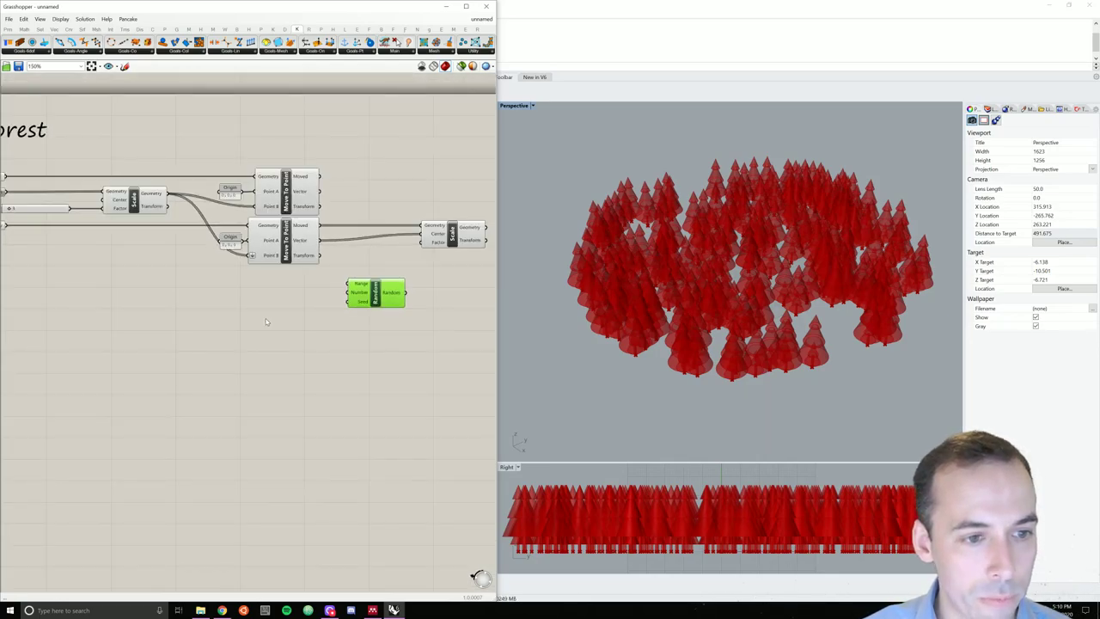
{"action": "scroll", "coordinate": [265, 321], "scroll_direction": "down", "scroll_amount": 1}
{"action": "scroll", "coordinate": [249, 318], "scroll_direction": "up", "scroll_amount": 2}
{"action": "double_click", "coordinate": [233, 313]}
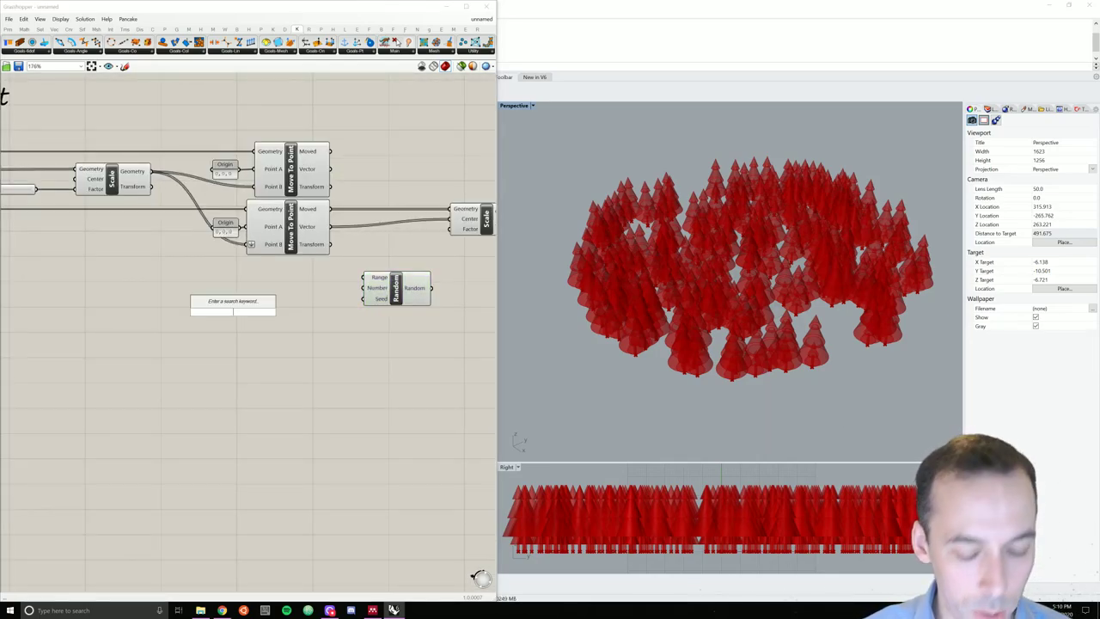
{"action": "type", "text": "liste"}
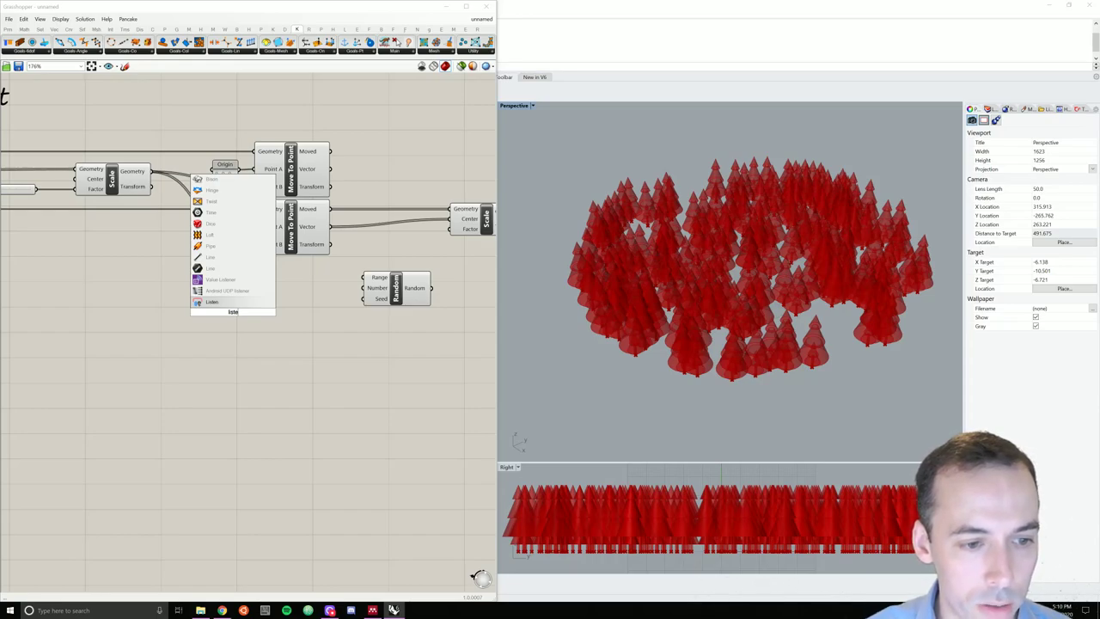
{"action": "key", "text": "BackSpace"}
{"action": "type", "text": "le"}
{"action": "key", "text": "Up"}
{"action": "key", "text": "Return"}
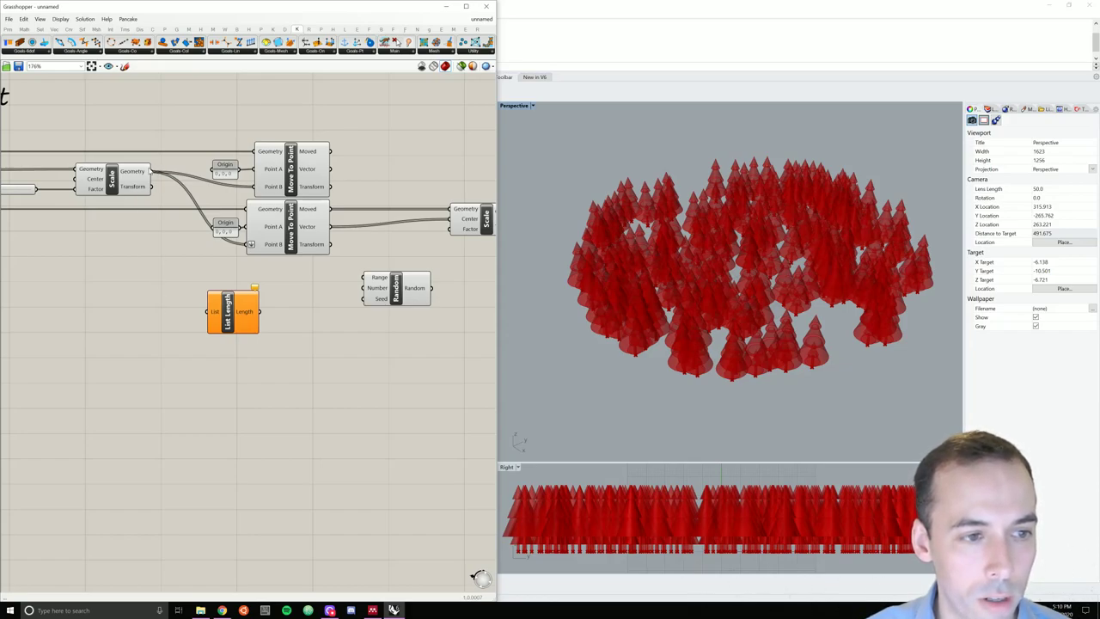
Step: Feed the scaled particles into List Length and its Length output into Random's Number input, and move the canopy's Scale component farther along
{"action": "left_click_drag", "start_coordinate": [151, 171], "coordinate": [415, 283]}
{"action": "right_click_drag", "start_coordinate": [427, 245], "coordinate": [349, 234]}
{"action": "left_click_drag", "start_coordinate": [412, 213], "coordinate": [437, 213]}
Step: Add a panel containing 0.5 To 1 below the List Length component
{"action": "double_click", "coordinate": [237, 344]}
{"action": "type", "text": "panel"}
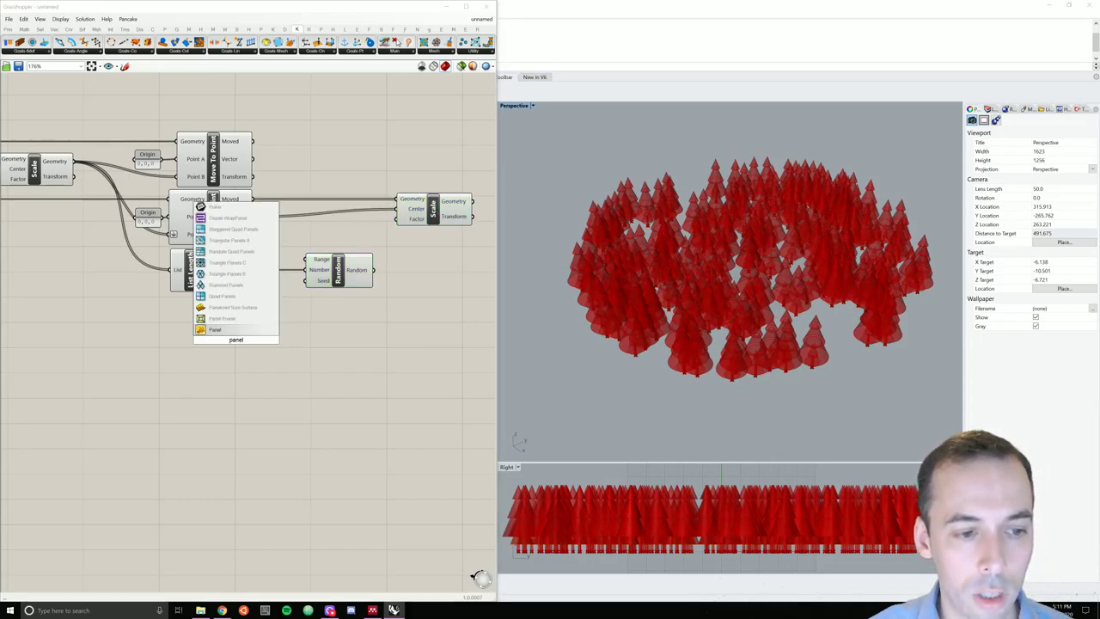
{"action": "key", "text": "Return"}
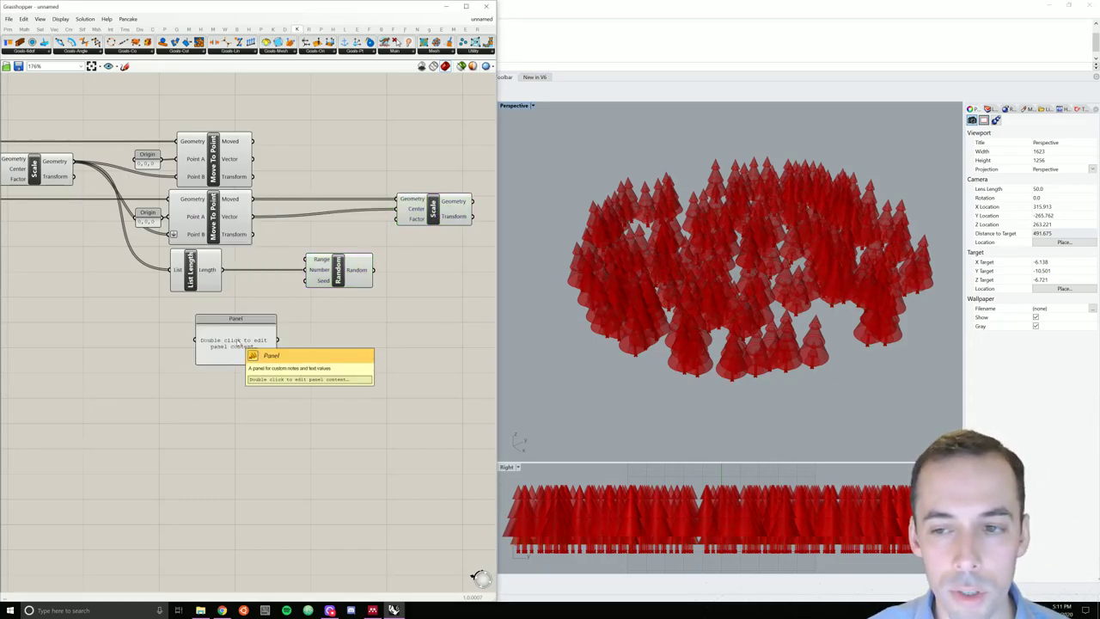
{"action": "double_click", "coordinate": [232, 339]}
{"action": "type", "text": "0.5"}
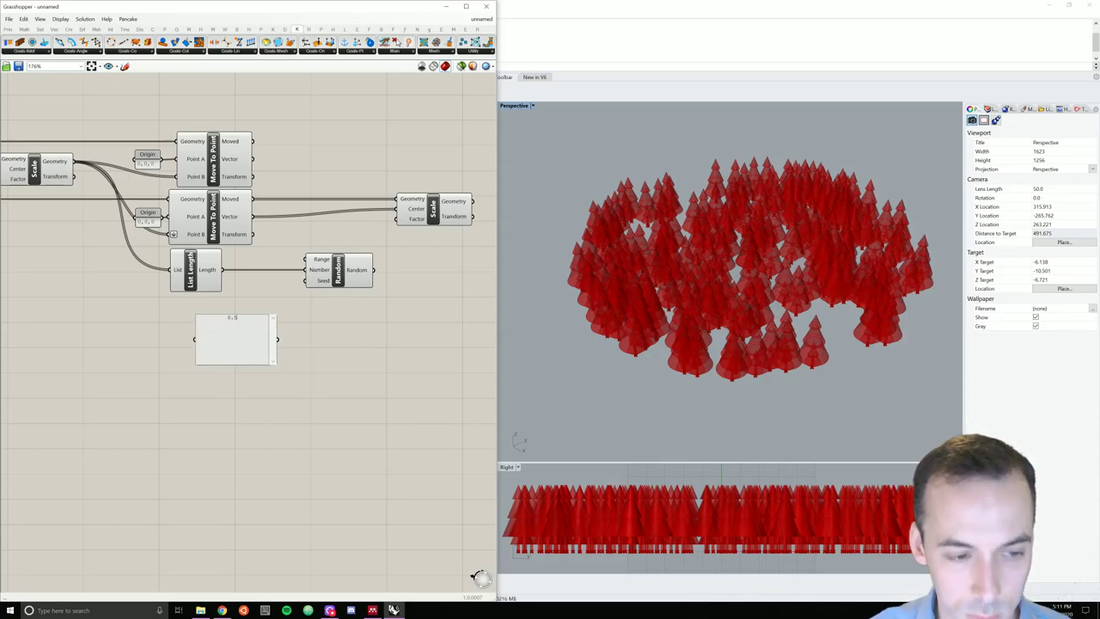
{"action": "type", "text": " To 2"}
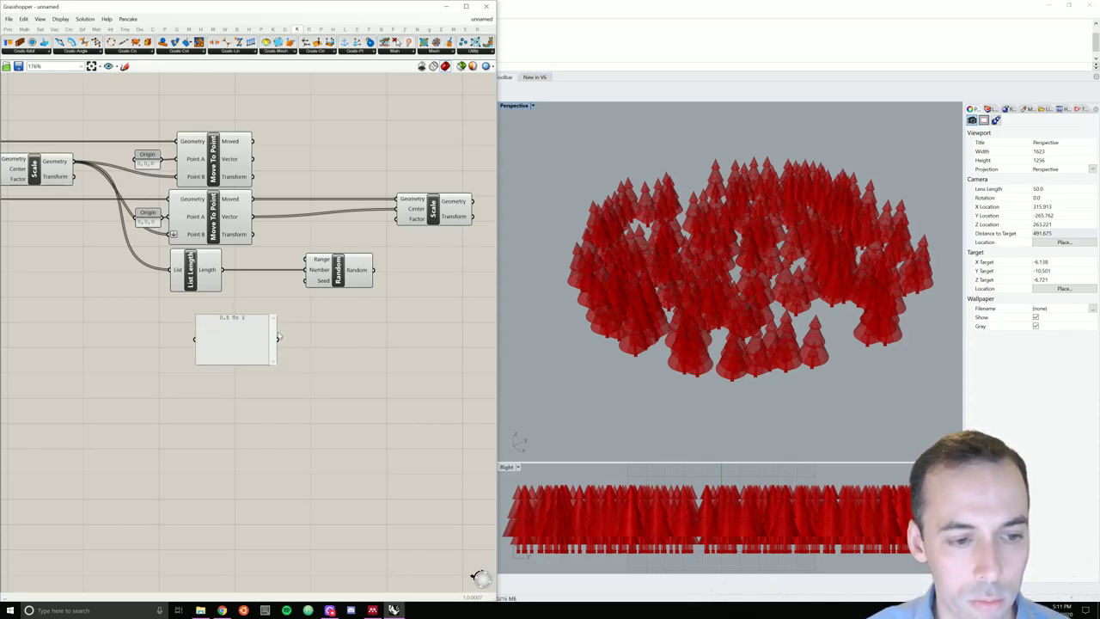
{"action": "left_click", "coordinate": [278, 335]}
Step: Remove the title from the new range panel
{"action": "right_click", "coordinate": [230, 323]}
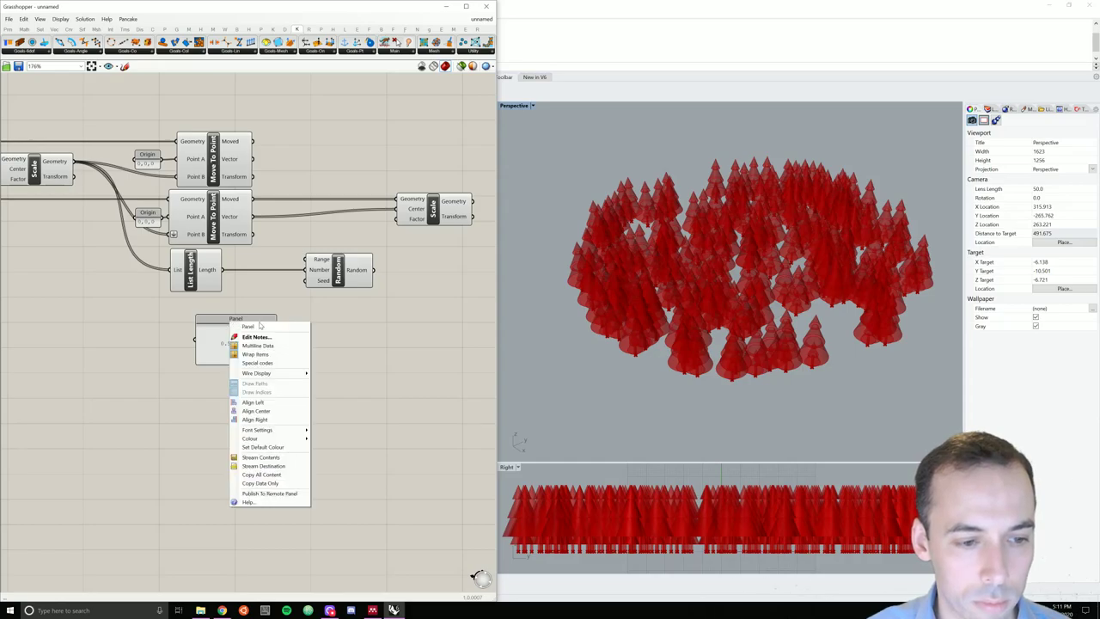
{"action": "double_click", "coordinate": [256, 326]}
{"action": "key", "text": "BackSpace"}
{"action": "left_click", "coordinate": [268, 292]}
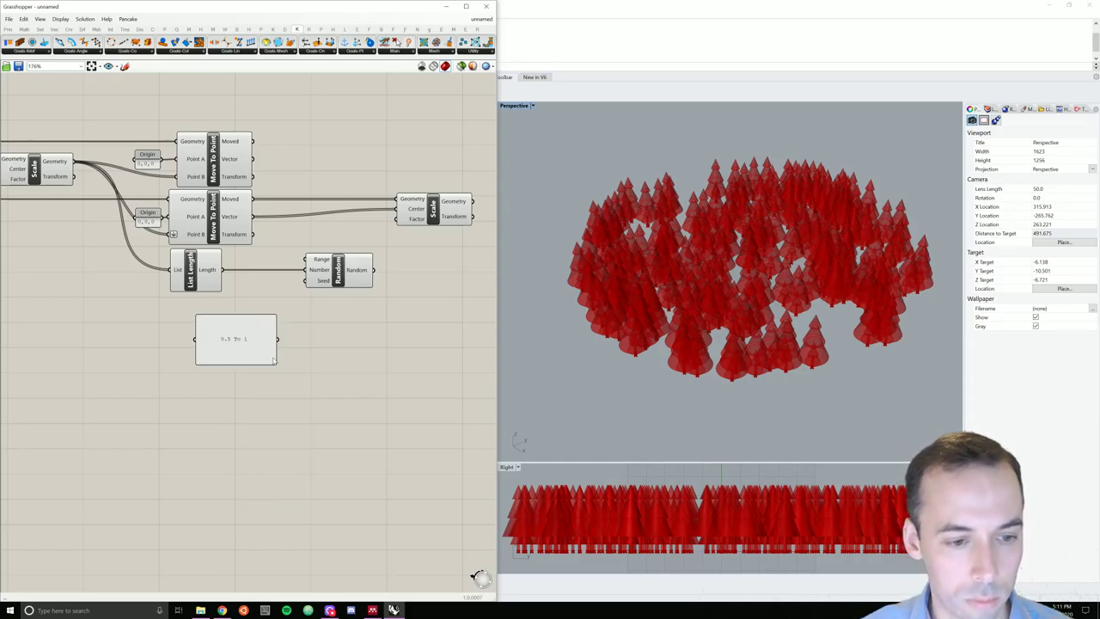
Step: Shrink the range panel and place it before Random, feeding it into Random's Range and Random's output into the canopy Scale's Factor
{"action": "left_click_drag", "start_coordinate": [274, 361], "coordinate": [272, 261]}
{"action": "left_click", "coordinate": [293, 332]}
{"action": "scroll", "coordinate": [287, 302], "scroll_direction": "down", "scroll_amount": 3}
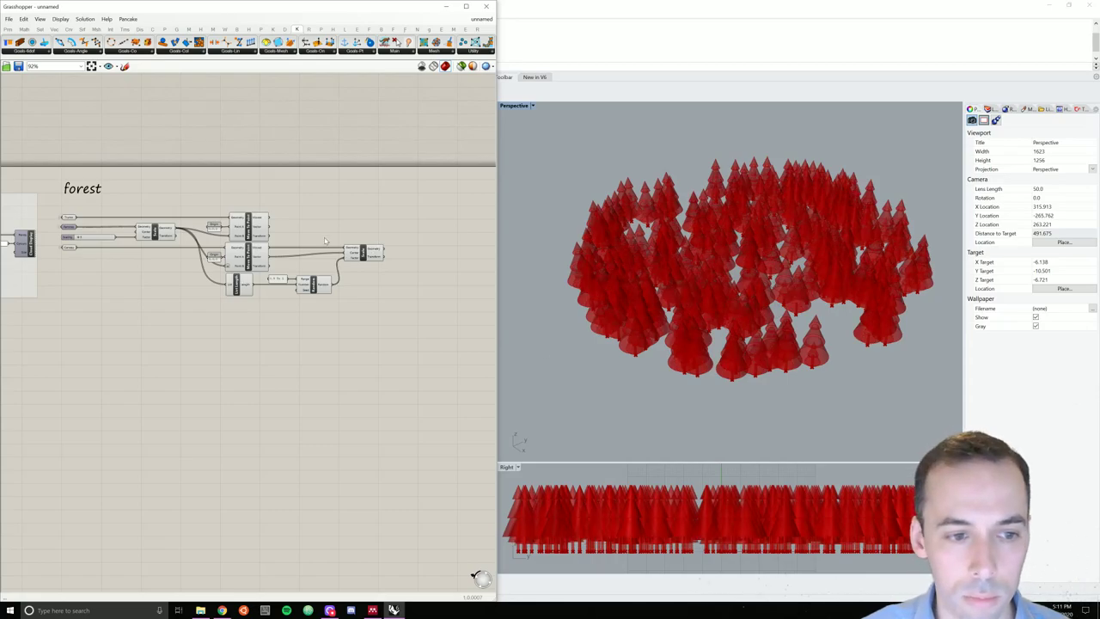
Step: Turn off the preview of all forest components upstream of the canopy's Scale component
{"action": "left_click_drag", "start_coordinate": [342, 193], "coordinate": [61, 354]}
{"action": "middle_click", "coordinate": [226, 266]}
{"action": "left_click", "coordinate": [257, 242]}
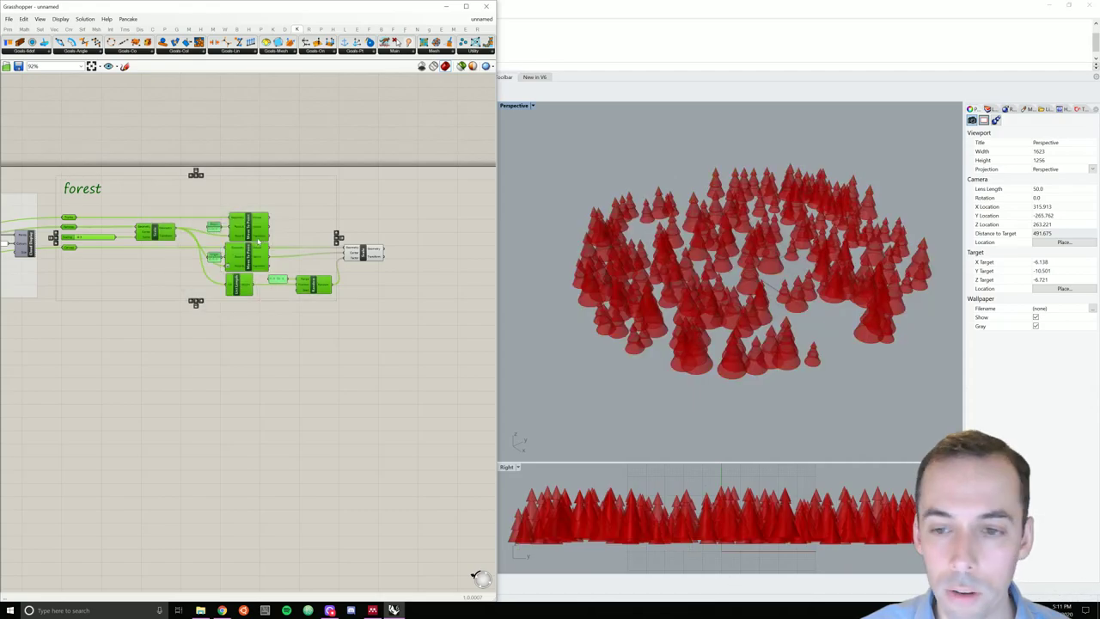
{"action": "right_click_drag", "start_coordinate": [781, 333], "coordinate": [756, 311]}
{"action": "left_click", "coordinate": [294, 195]}
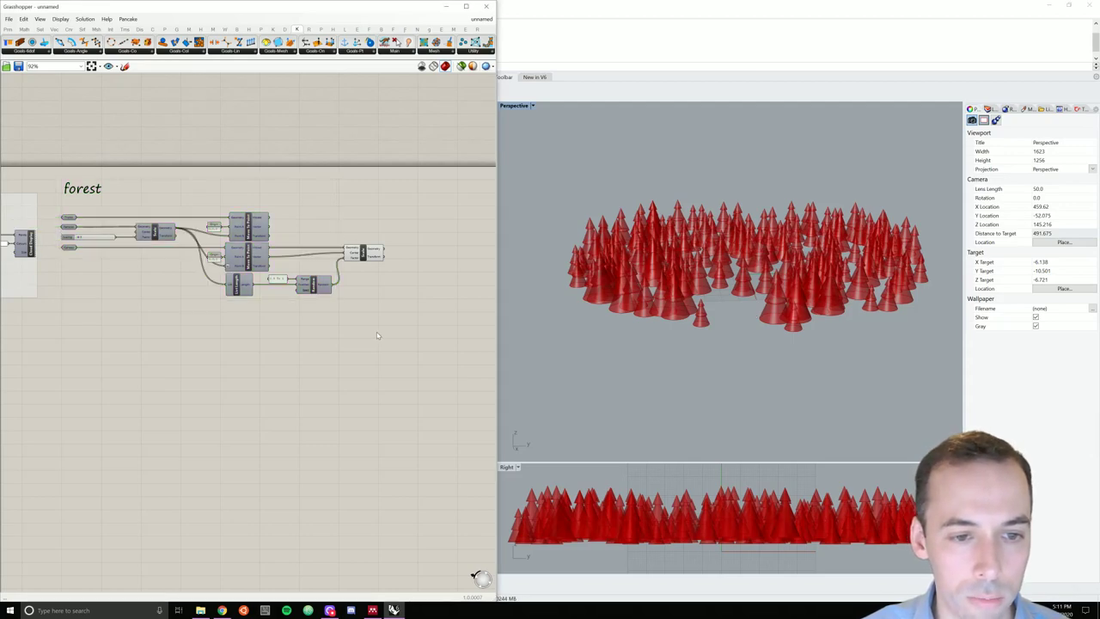
Step: Turn the preview of the trunk's Move To Point component back on and view the forest from above
{"action": "right_click_drag", "start_coordinate": [373, 310], "coordinate": [364, 290]}
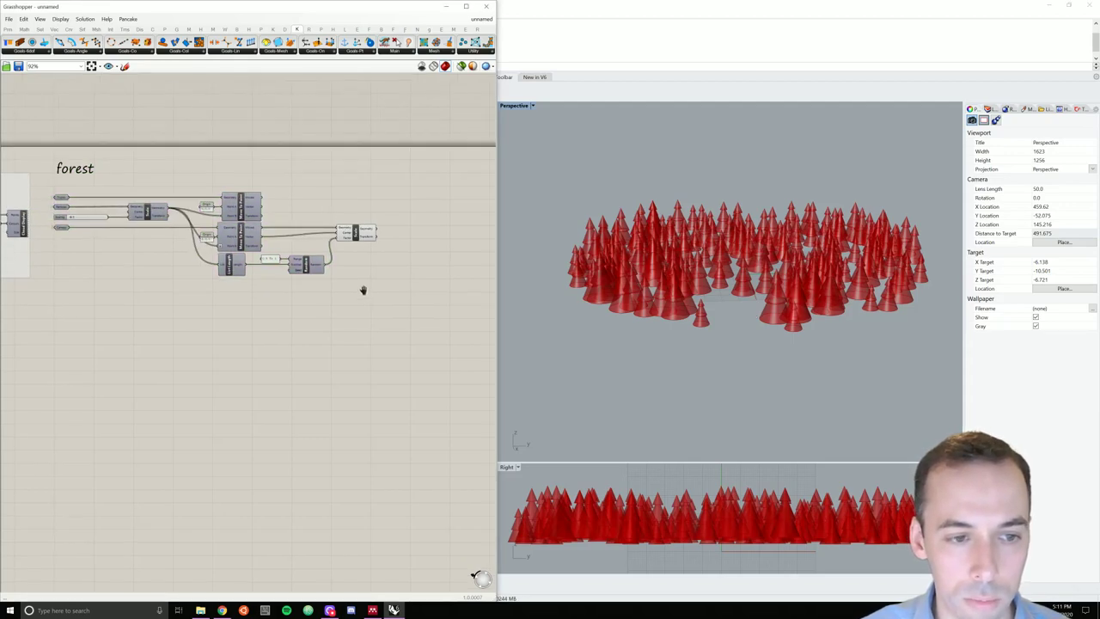
{"action": "right_click", "coordinate": [240, 207]}
{"action": "left_click", "coordinate": [278, 218]}
{"action": "right_click_drag", "start_coordinate": [740, 266], "coordinate": [786, 211]}
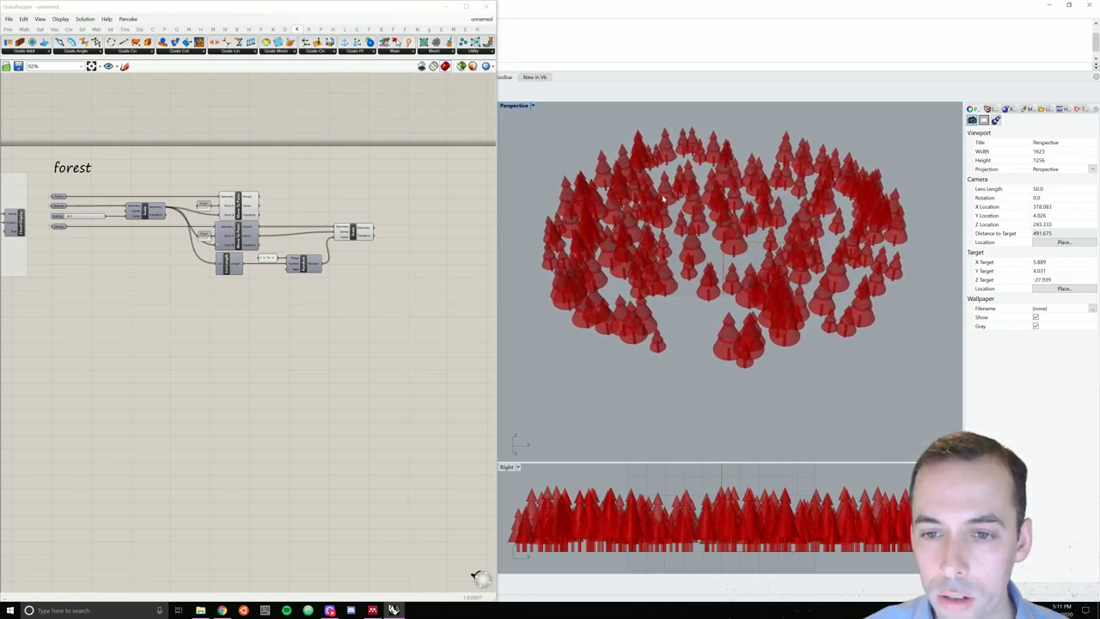
{"action": "left_click", "coordinate": [427, 219]}
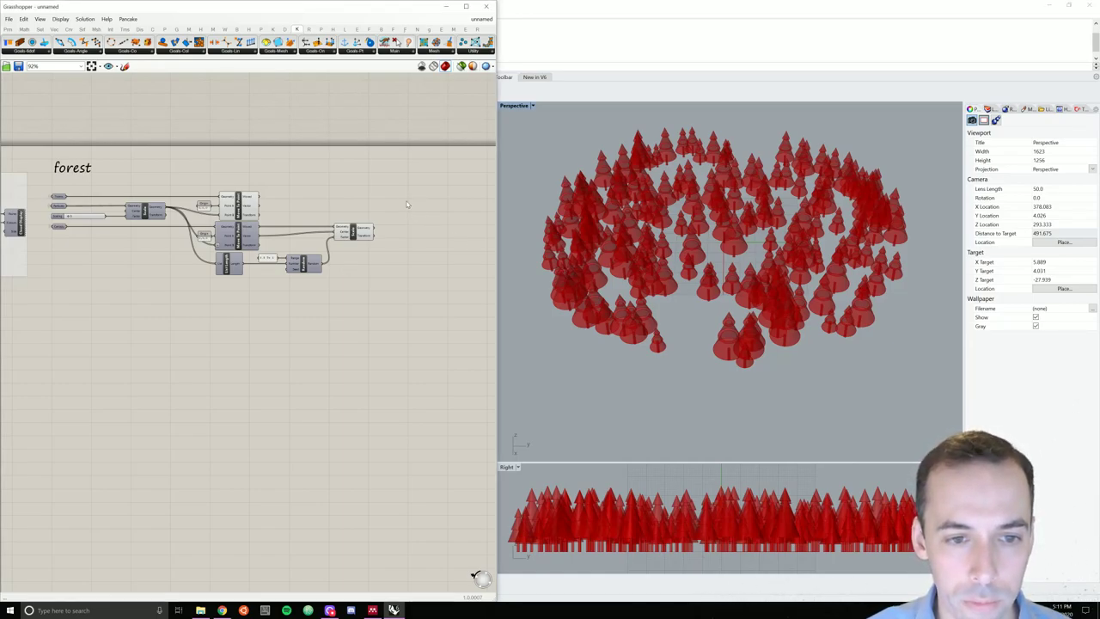
Step: Add a Custom Preview component beyond the canopy's Scale, level with the trunk's Move To Point
{"action": "double_click", "coordinate": [414, 204]}
{"action": "type", "text": "cust"}
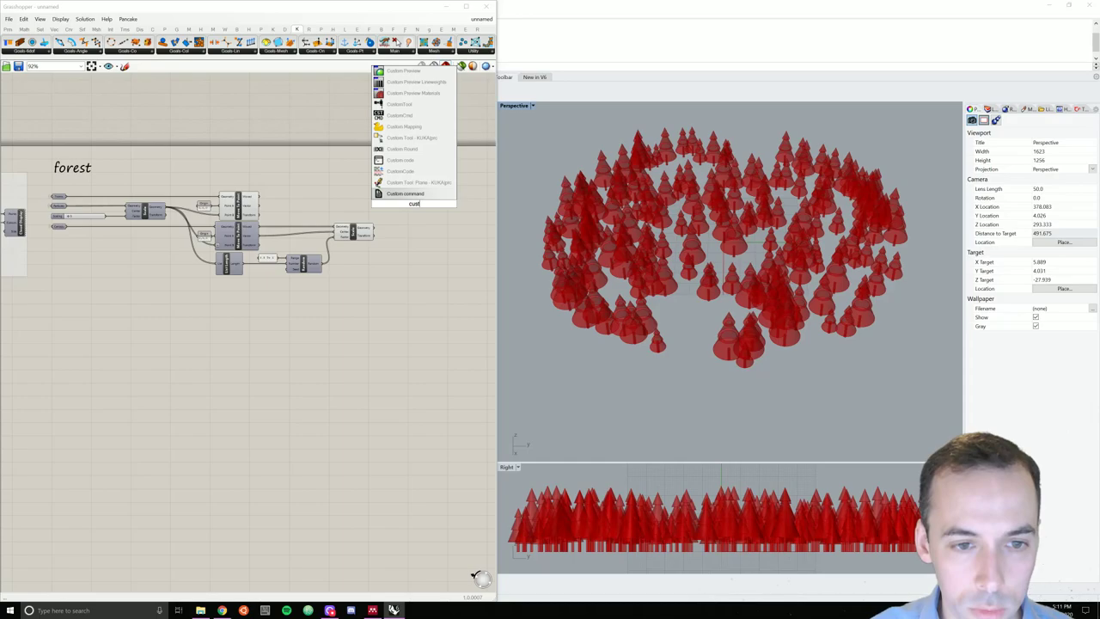
{"action": "type", "text": "om pr"}
{"action": "key", "text": "Up"}
{"action": "key", "text": "Up"}
{"action": "key", "text": "Return"}
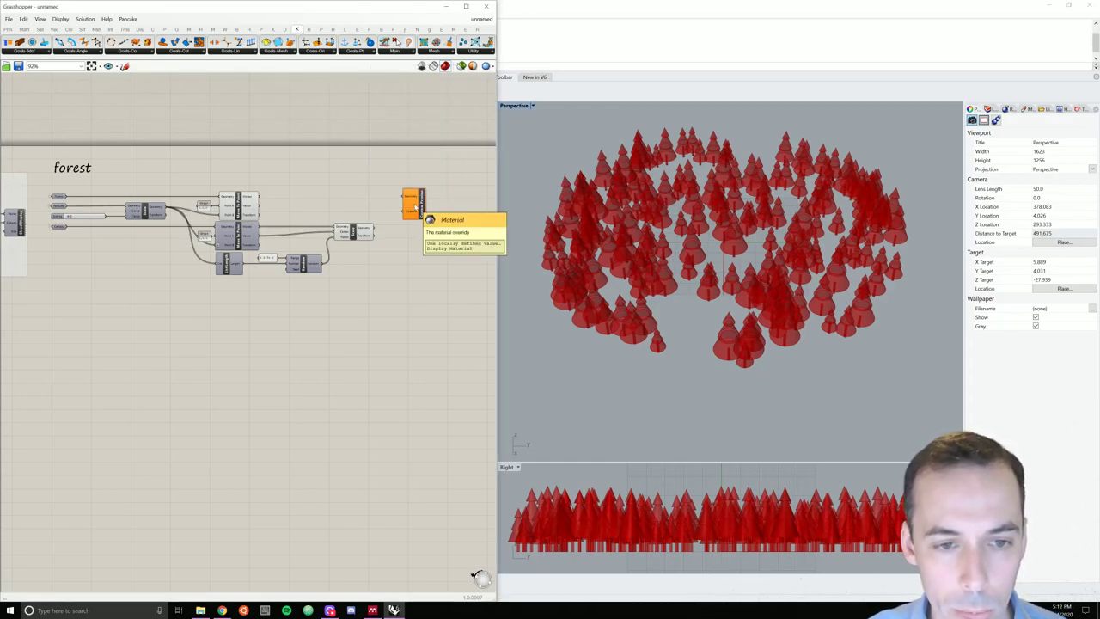
Step: Add a Colour Swatch component next to Custom Preview
{"action": "double_click", "coordinate": [387, 206]}
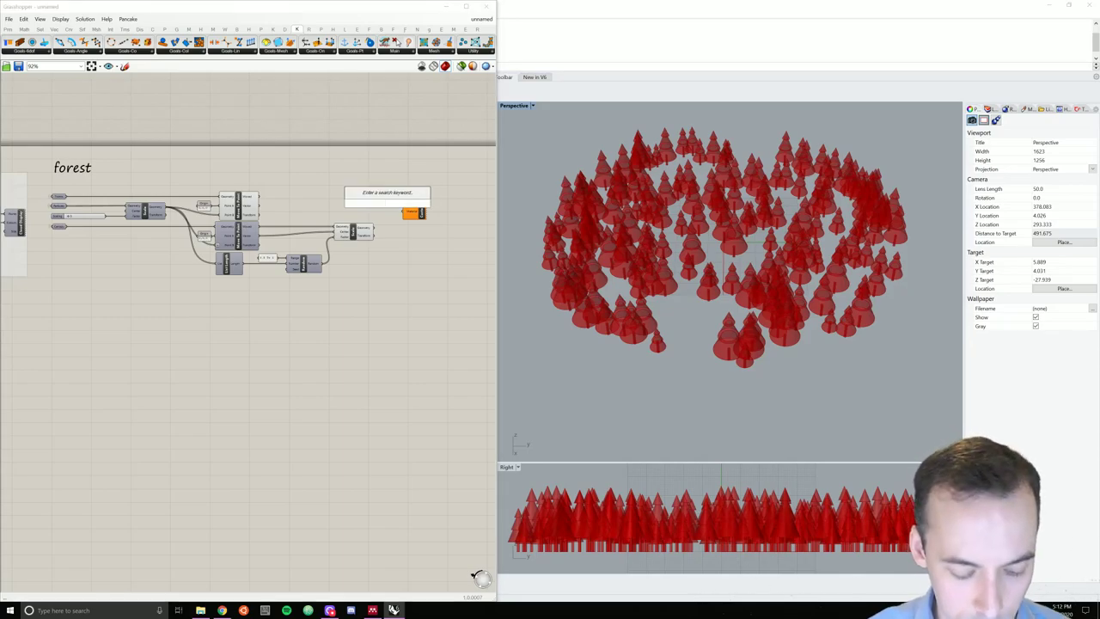
{"action": "type", "text": "col"}
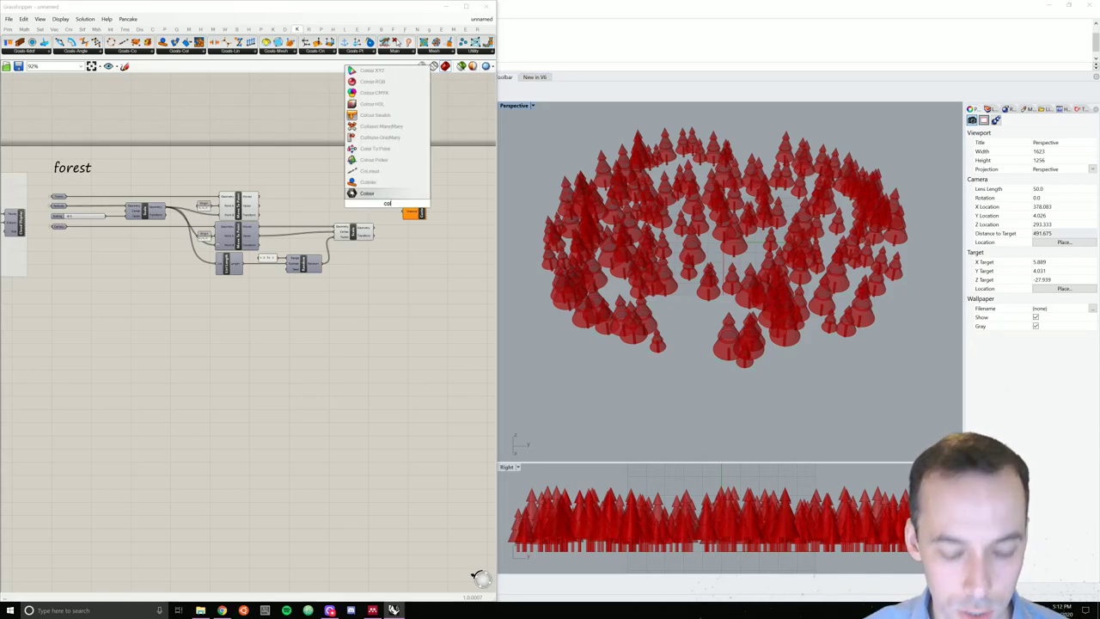
{"action": "type", "text": "ou"}
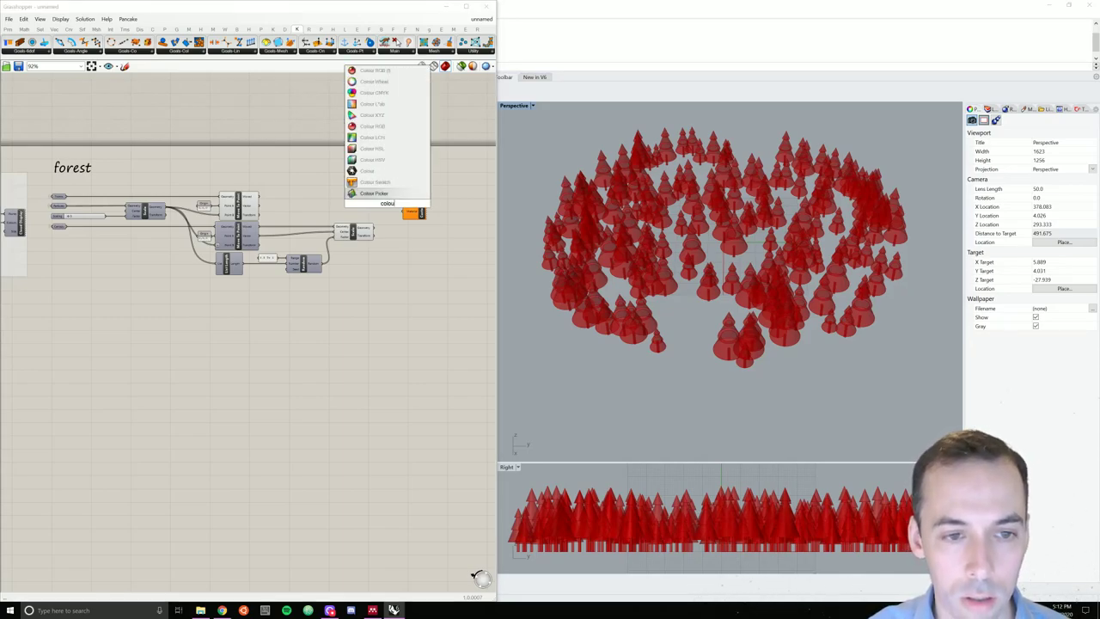
{"action": "left_click", "coordinate": [374, 182]}
{"action": "scroll", "coordinate": [410, 232], "scroll_direction": "up", "scroll_amount": 3}
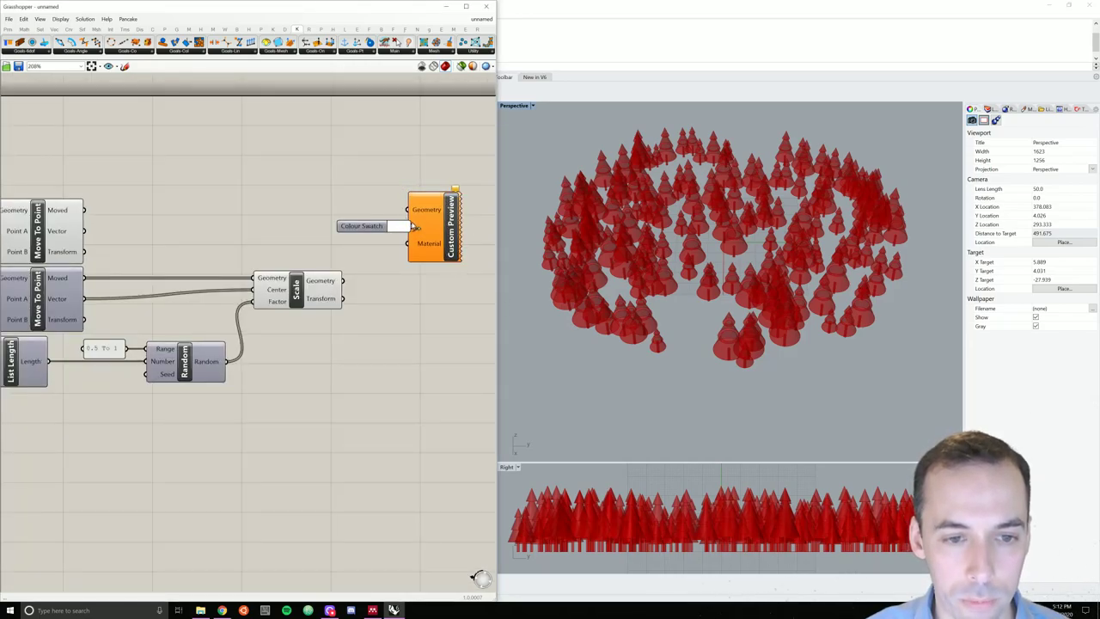
Step: Feed the trunks' Moved output into Custom Preview's Geometry and the swatch into Material, and hide the trunk Move To Point's own preview
{"action": "right_click_drag", "start_coordinate": [161, 229], "coordinate": [123, 217]}
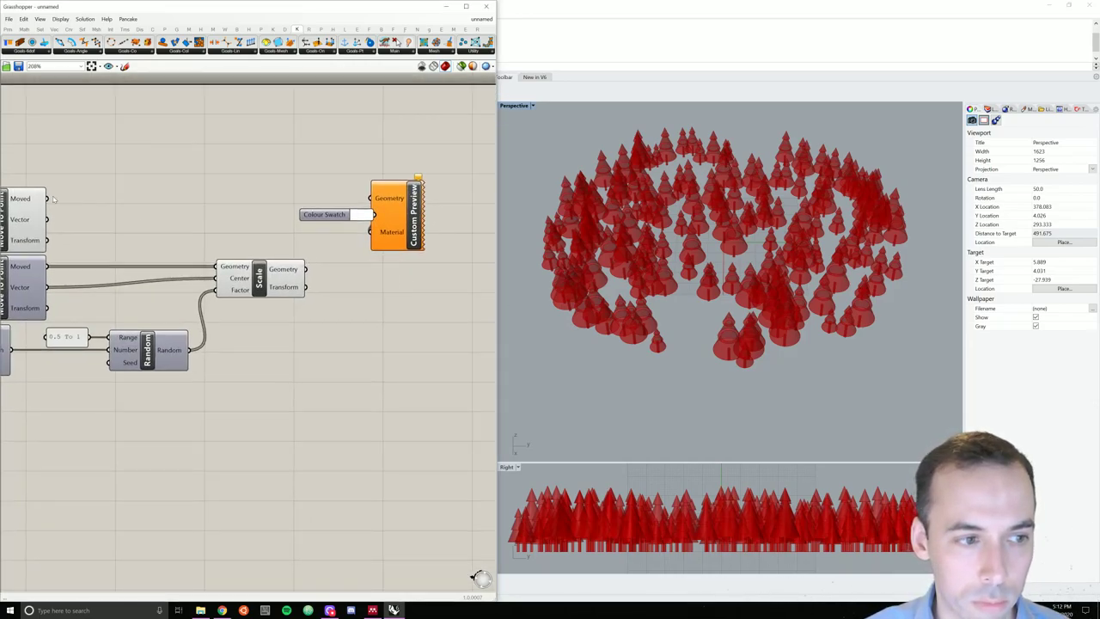
{"action": "left_click_drag", "start_coordinate": [50, 198], "coordinate": [436, 211]}
{"action": "left_click_drag", "start_coordinate": [329, 218], "coordinate": [342, 235]}
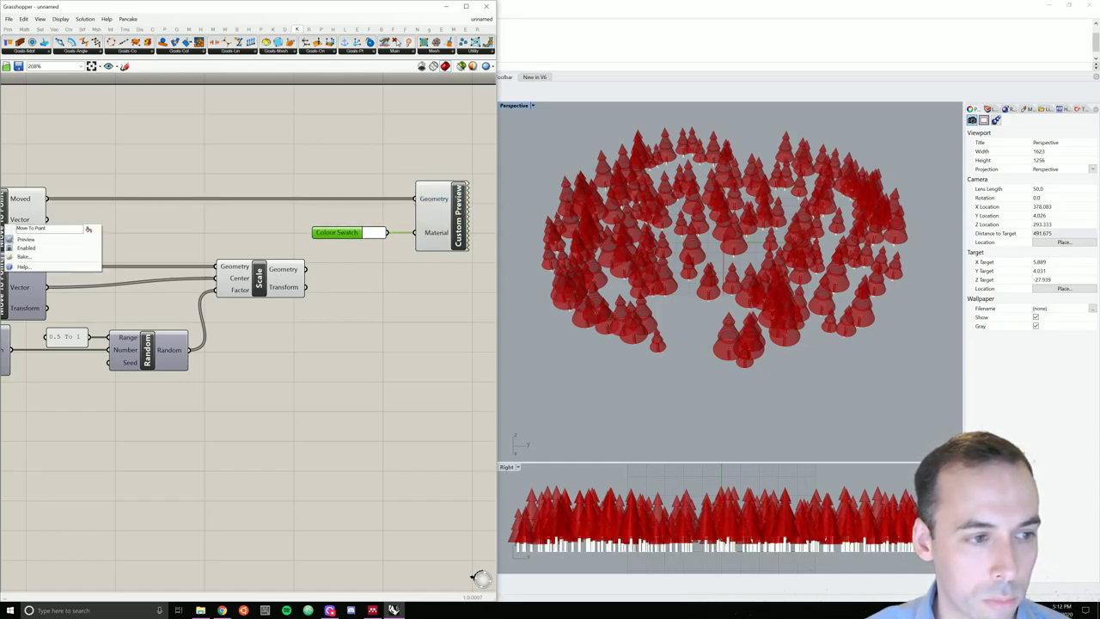
{"action": "right_click_drag", "start_coordinate": [380, 249], "coordinate": [342, 232]}
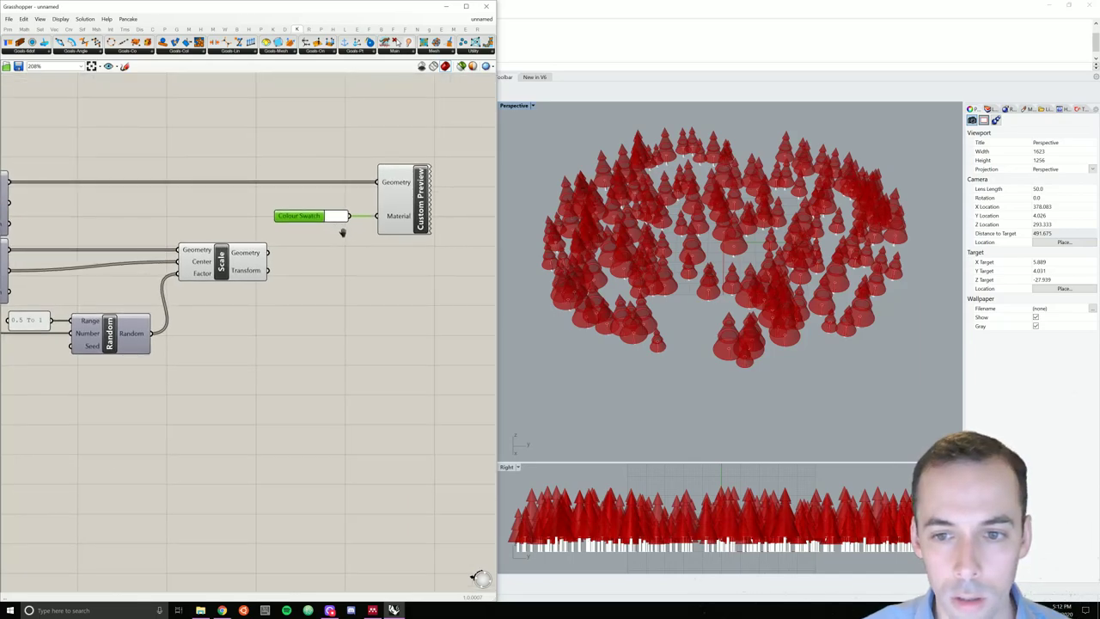
{"action": "left_click", "coordinate": [407, 286]}
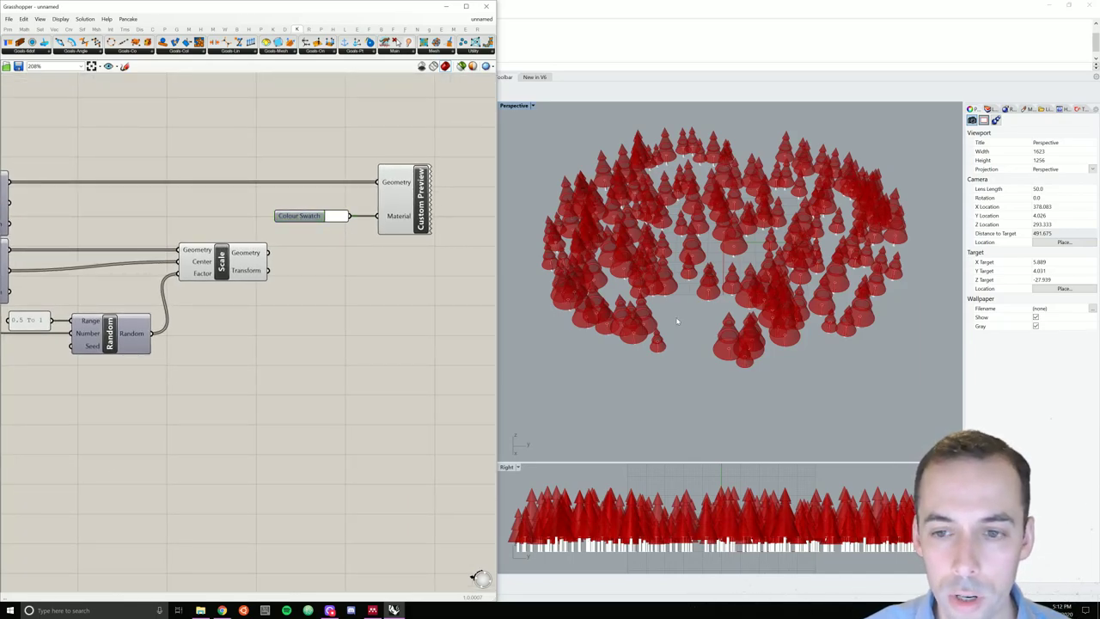
Step: Set the trunk's colour swatch to a muted brown with saturation 32 and value 42
{"action": "left_click", "coordinate": [334, 218]}
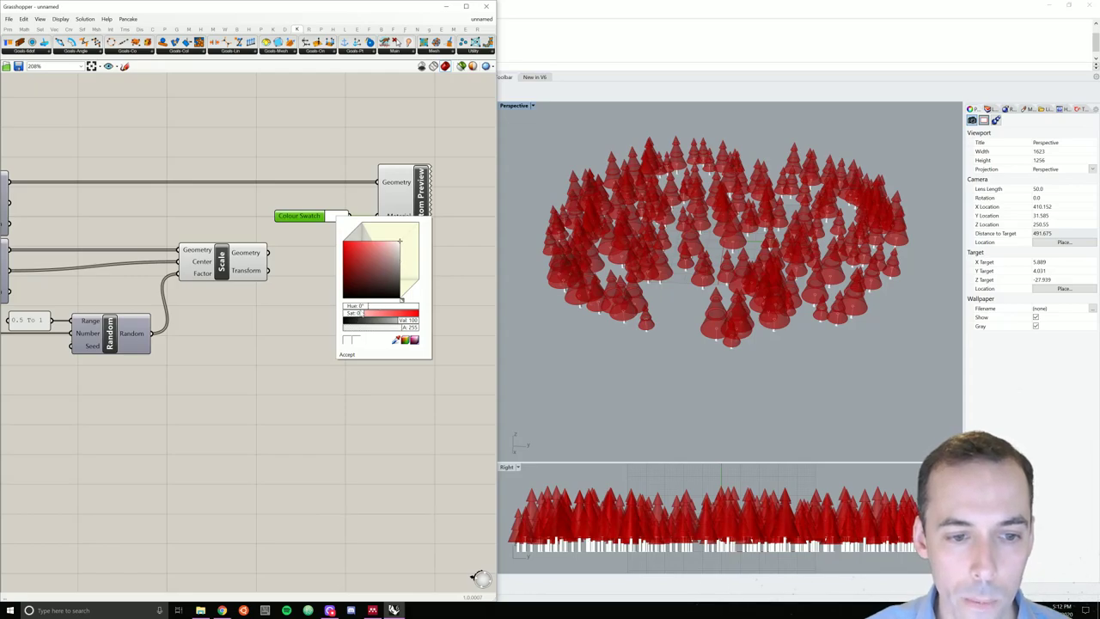
{"action": "left_click_drag", "start_coordinate": [358, 306], "coordinate": [425, 313]}
{"action": "left_click_drag", "start_coordinate": [361, 275], "coordinate": [384, 276]}
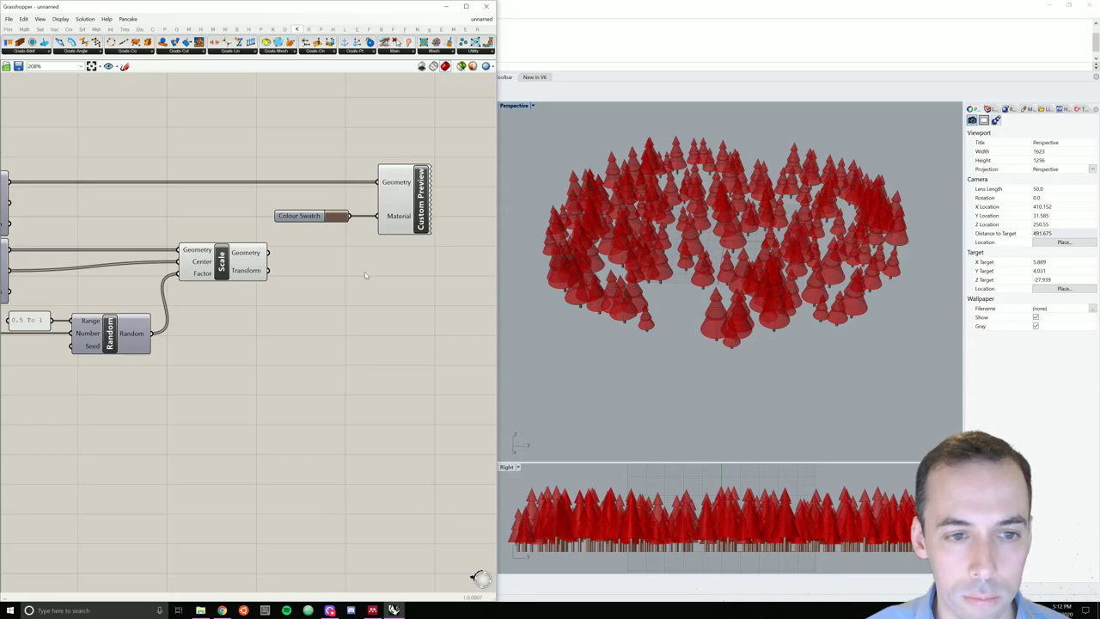
Step: Duplicate the Custom Preview and its swatch below the originals and feed the canopy Scale's Geometry output into the copy
{"action": "scroll", "coordinate": [364, 271], "scroll_direction": "down", "scroll_amount": 3}
{"action": "mouse_move", "coordinate": [405, 274]}
{"action": "left_mouse_down"}
{"action": "mouse_move", "coordinate": [350, 225]}
{"action": "mouse_move", "coordinate": [424, 236]}
{"action": "mouse_move", "coordinate": [369, 221]}
{"action": "mouse_move", "coordinate": [412, 283]}
{"action": "left_mouse_up"}
{"action": "left_click", "coordinate": [388, 282]}
{"action": "left_click", "coordinate": [323, 319]}
{"action": "left_click_drag", "start_coordinate": [315, 263], "coordinate": [400, 262]}
{"action": "scroll", "coordinate": [391, 267], "scroll_direction": "up", "scroll_amount": 4}
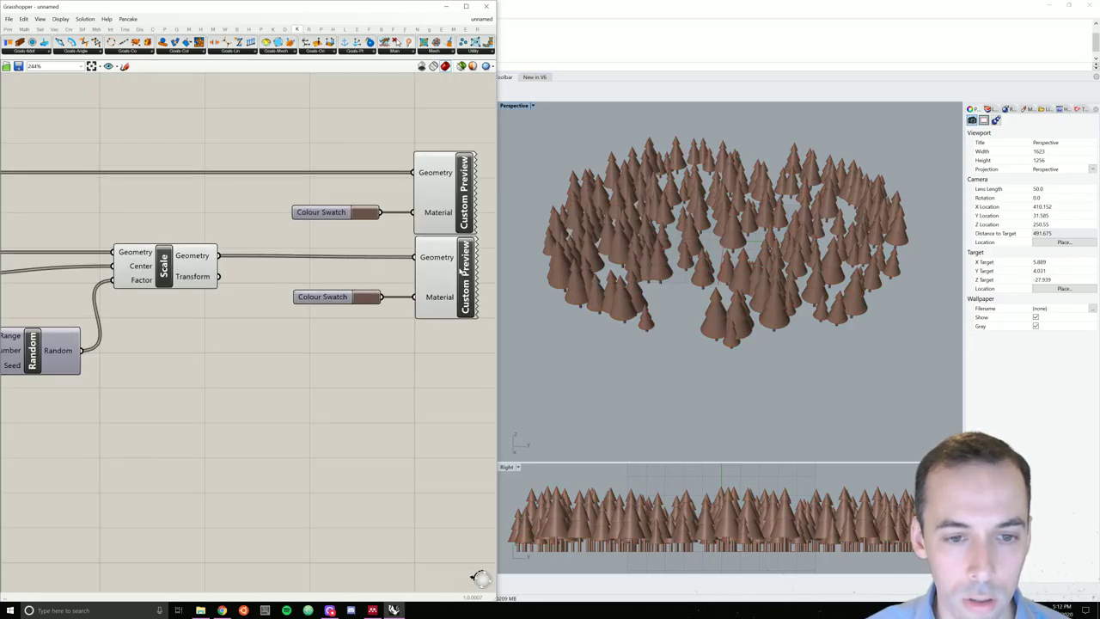
Step: Align the canopy's Custom Preview and swatch directly beneath the trunk's pair
{"action": "left_click_drag", "start_coordinate": [466, 353], "coordinate": [286, 292]}
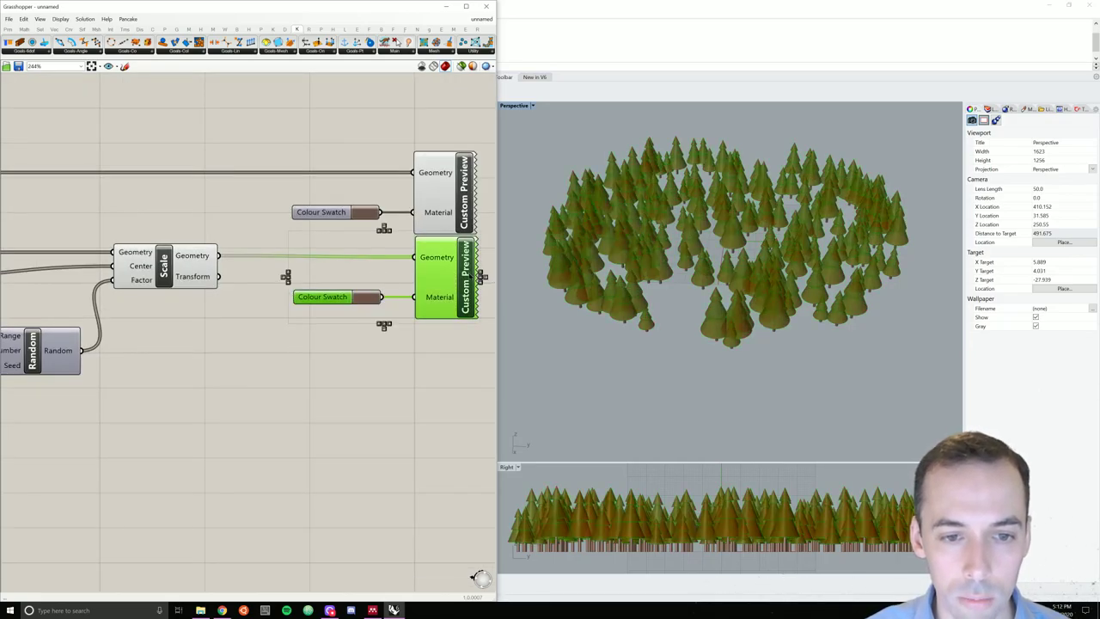
{"action": "left_click_drag", "start_coordinate": [470, 277], "coordinate": [470, 275]}
{"action": "key", "text": "Down"}
{"action": "left_click", "coordinate": [286, 325]}
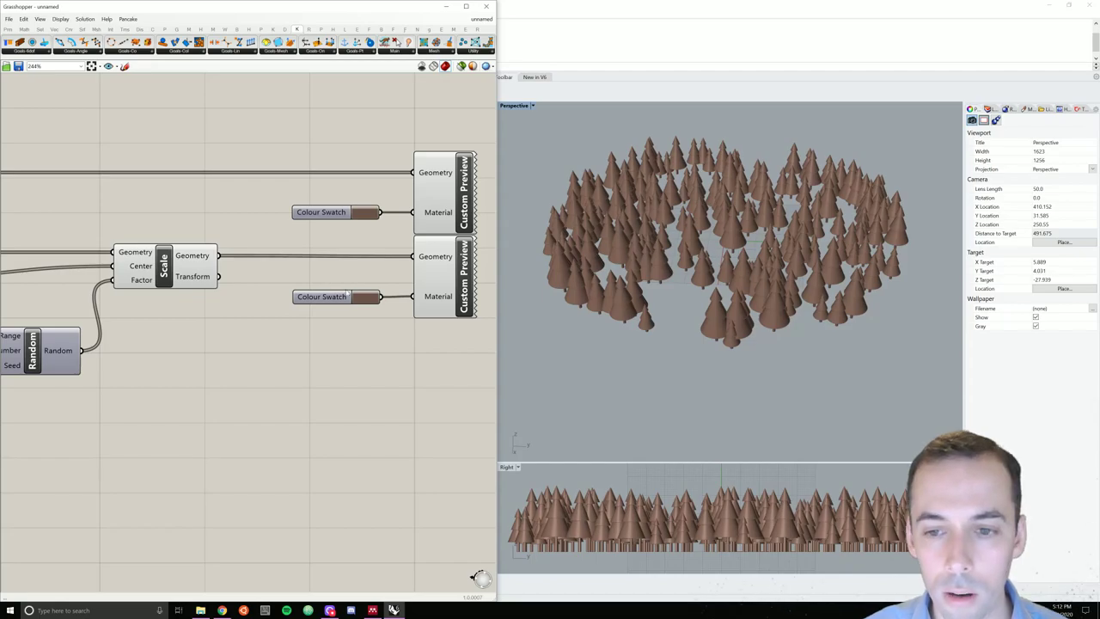
Step: Set the canopy's colour swatch to a dark green with hue 143, saturation 38 and value 44
{"action": "mouse_move", "coordinate": [608, 324]}
{"action": "right_mouse_down"}
{"action": "mouse_move", "coordinate": [608, 297]}
{"action": "mouse_move", "coordinate": [606, 309]}
{"action": "right_mouse_up"}
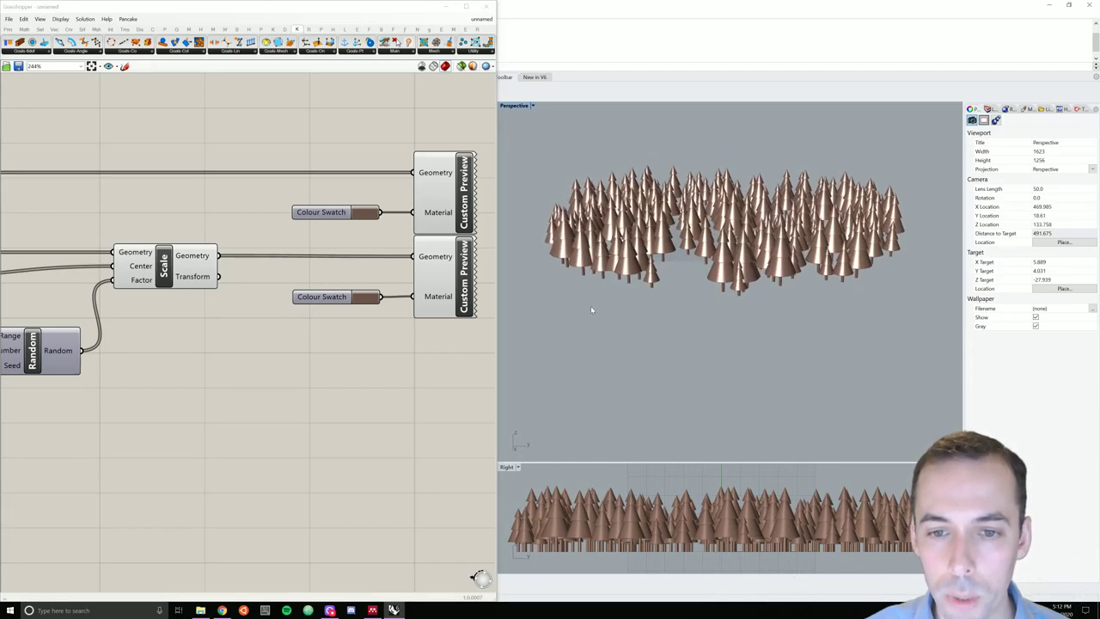
{"action": "left_click", "coordinate": [365, 297]}
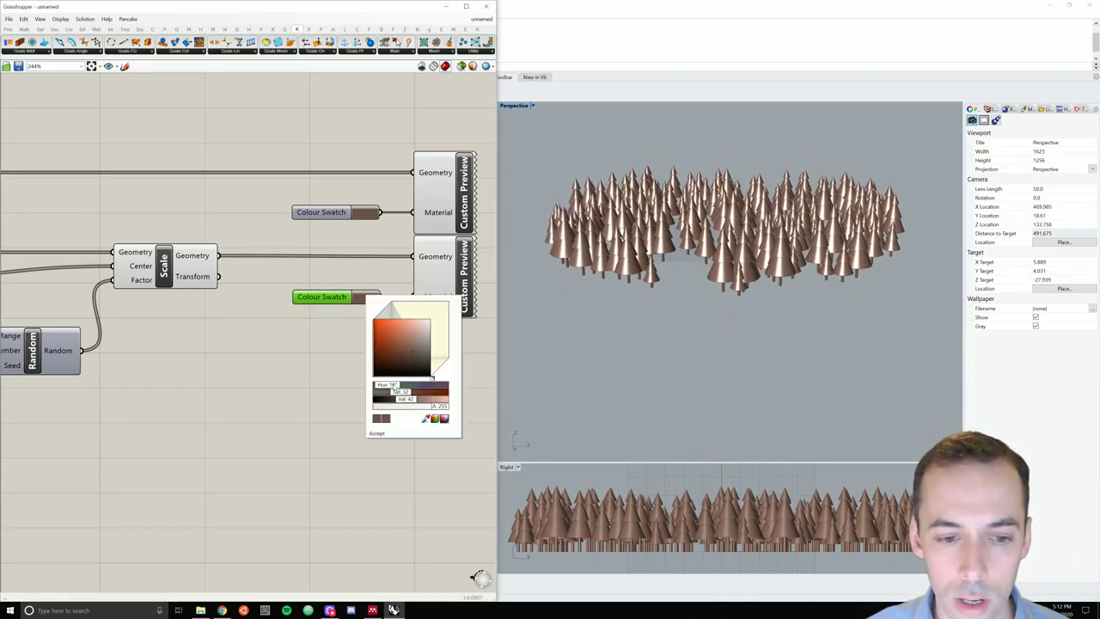
{"action": "left_click_drag", "start_coordinate": [392, 385], "coordinate": [412, 389]}
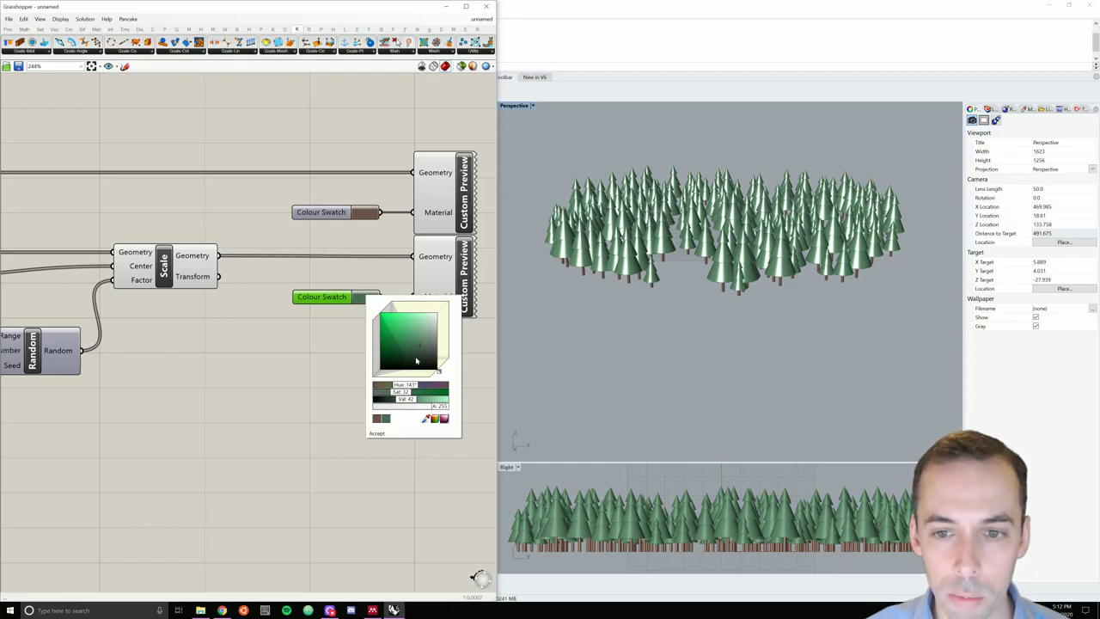
{"action": "left_click_drag", "start_coordinate": [421, 345], "coordinate": [418, 345]}
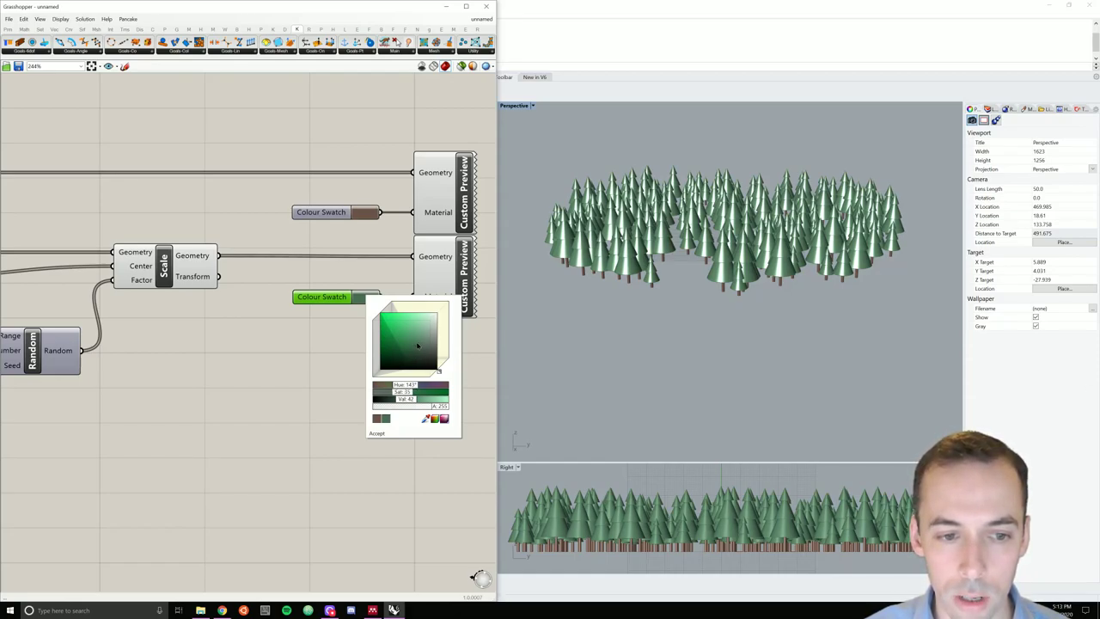
{"action": "left_click", "coordinate": [295, 384]}
{"action": "right_click_drag", "start_coordinate": [804, 225], "coordinate": [757, 207]}
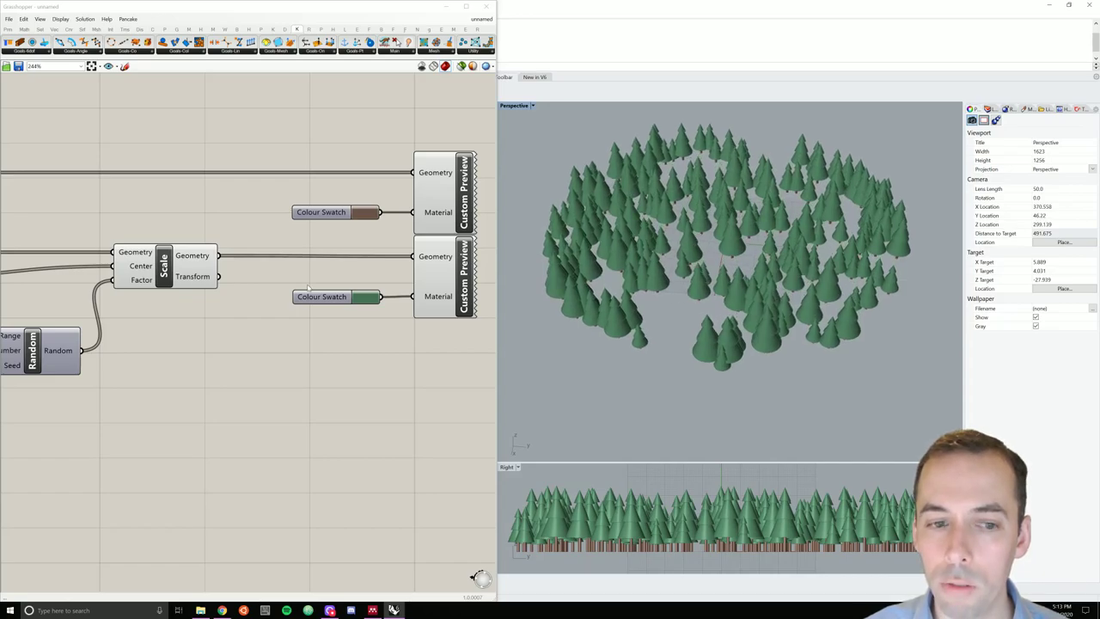
Step: Copy the canopy's Custom Preview and green swatch and place the copy beneath the original pair
{"action": "left_click_drag", "start_coordinate": [438, 363], "coordinate": [325, 296]}
{"action": "left_click_drag", "start_coordinate": [464, 354], "coordinate": [347, 296]}
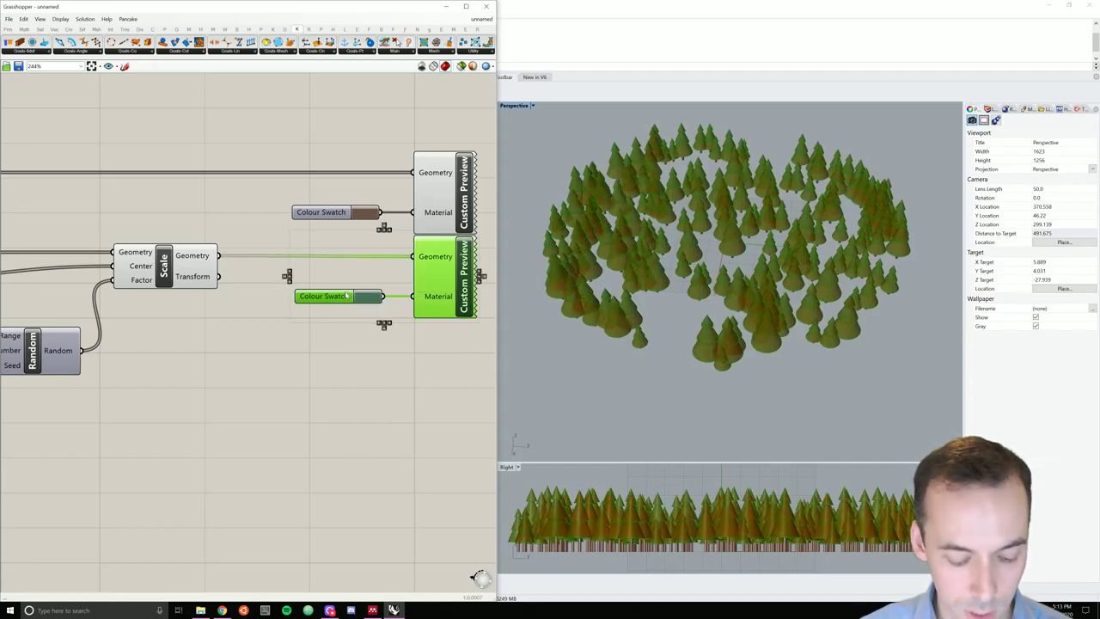
{"action": "key", "text": "ctrl+c"}
{"action": "key", "text": "ctrl+v"}
{"action": "right_click_drag", "start_coordinate": [376, 319], "coordinate": [319, 280]}
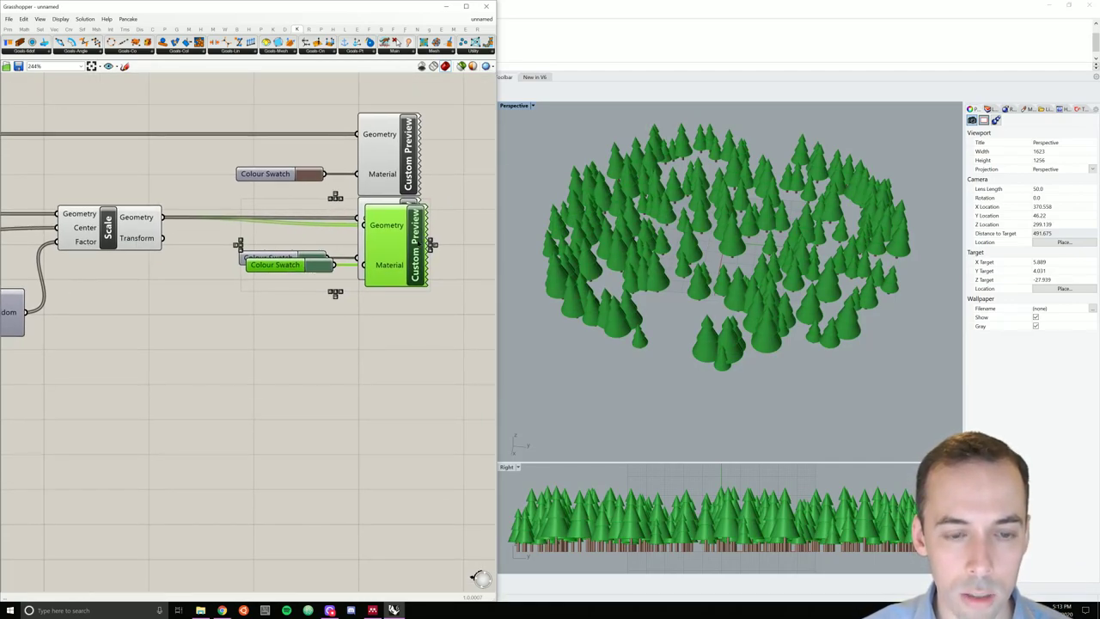
{"action": "left_click_drag", "start_coordinate": [417, 243], "coordinate": [412, 323]}
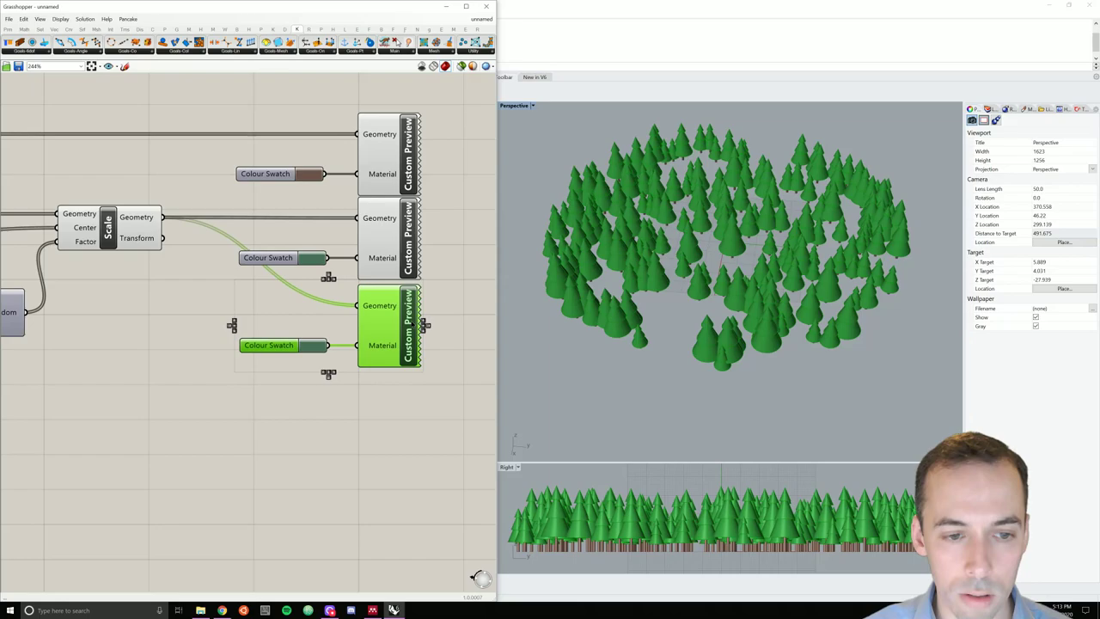
{"action": "left_click", "coordinate": [246, 381]}
Step: Set the copied canopy swatch to a lighter green with hue 143
{"action": "left_click", "coordinate": [313, 345]}
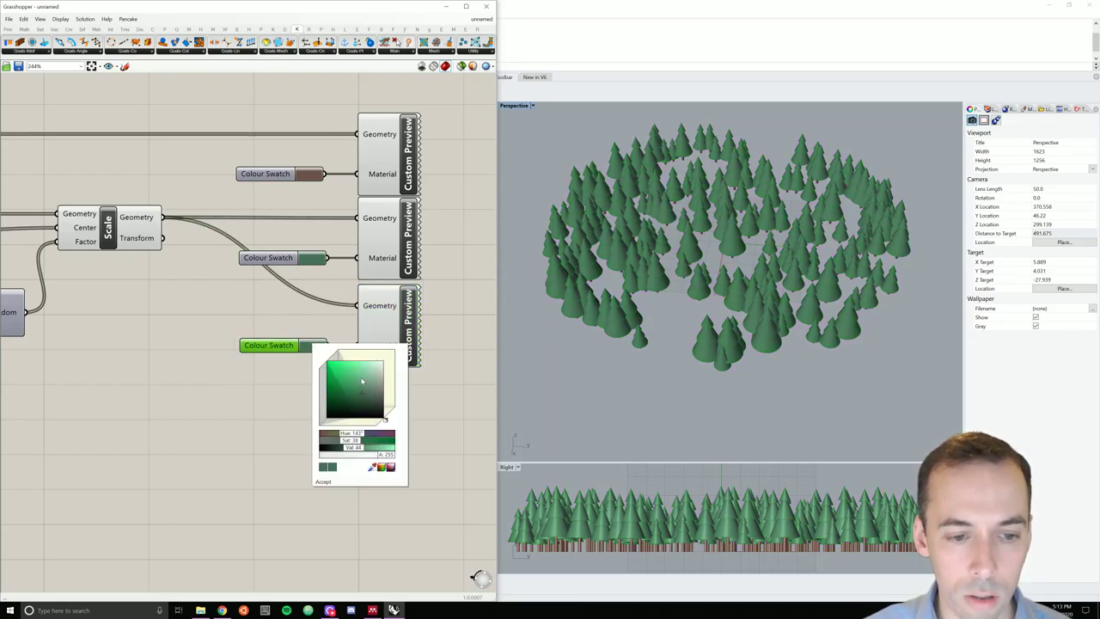
{"action": "left_click", "coordinate": [361, 385]}
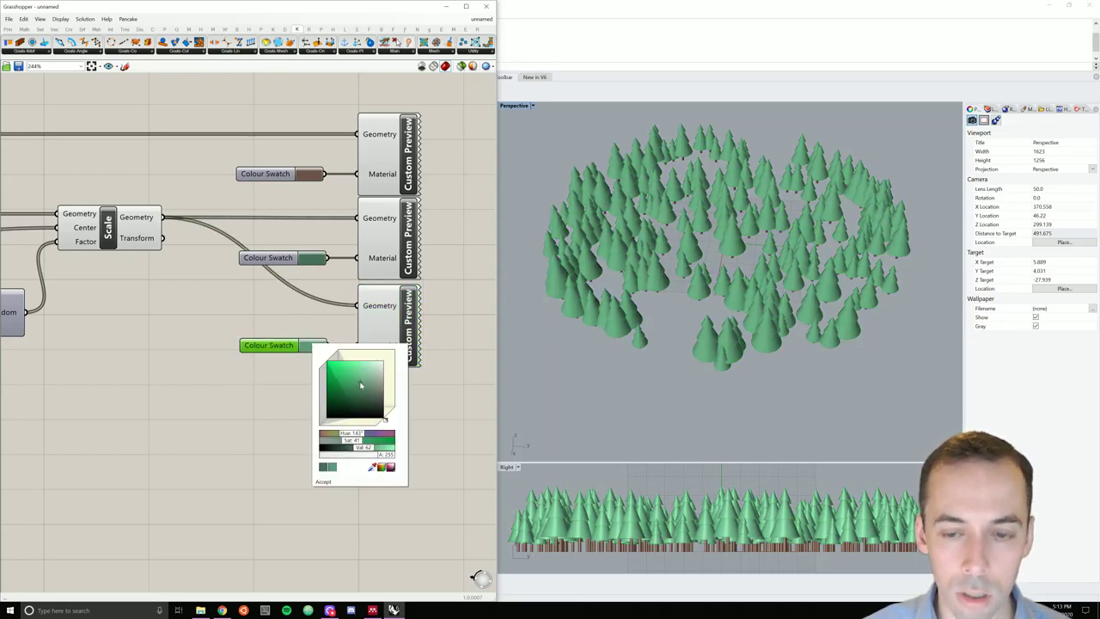
{"action": "left_click", "coordinate": [364, 386]}
{"action": "left_click", "coordinate": [174, 362]}
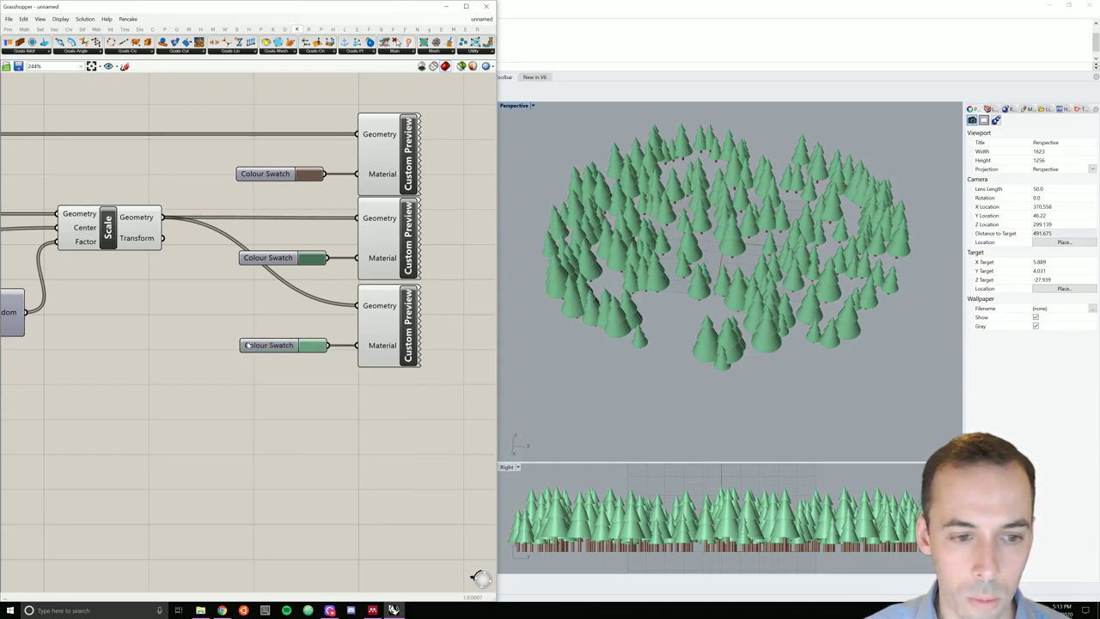
Step: Add a Split List component below the canopy's Scale
{"action": "right_click_drag", "start_coordinate": [163, 303], "coordinate": [190, 286]}
{"action": "double_click", "coordinate": [187, 294]}
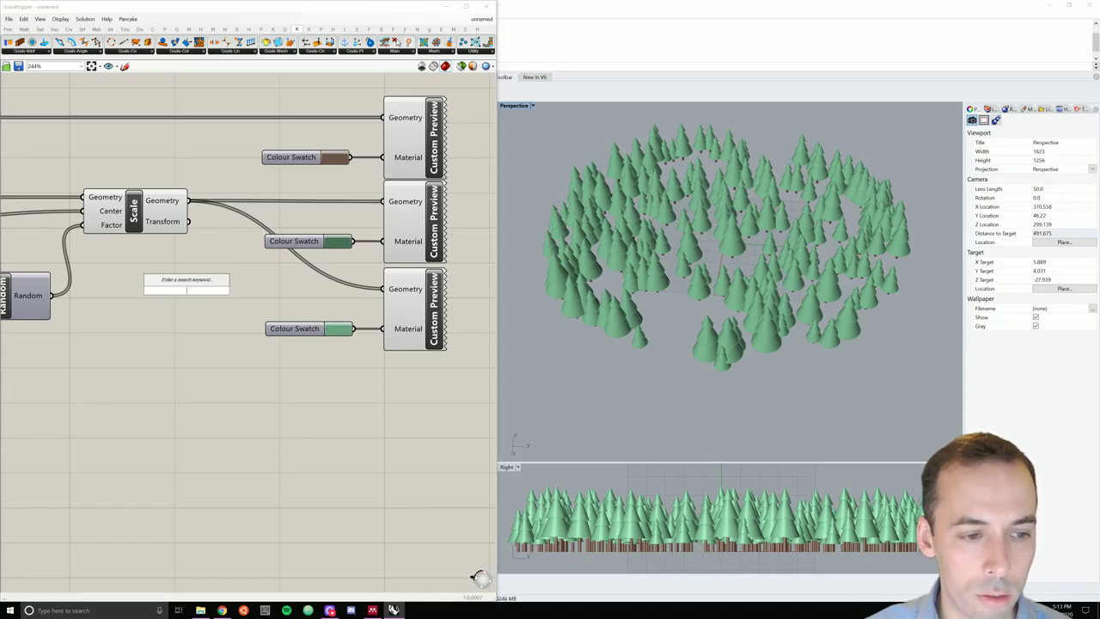
{"action": "type", "text": "split"}
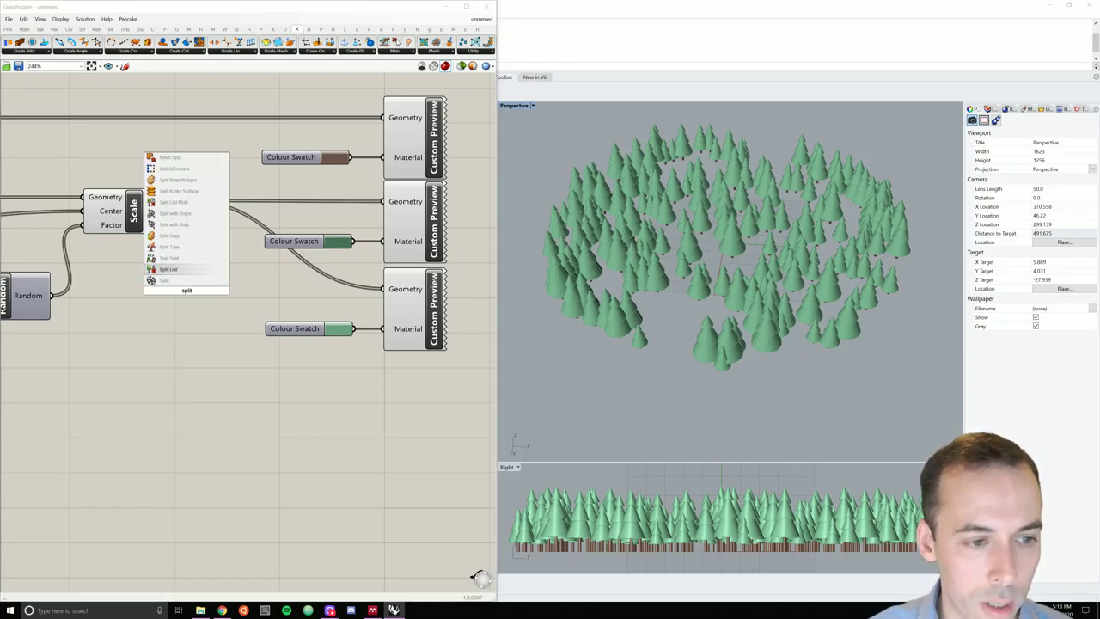
{"action": "key", "text": "Return"}
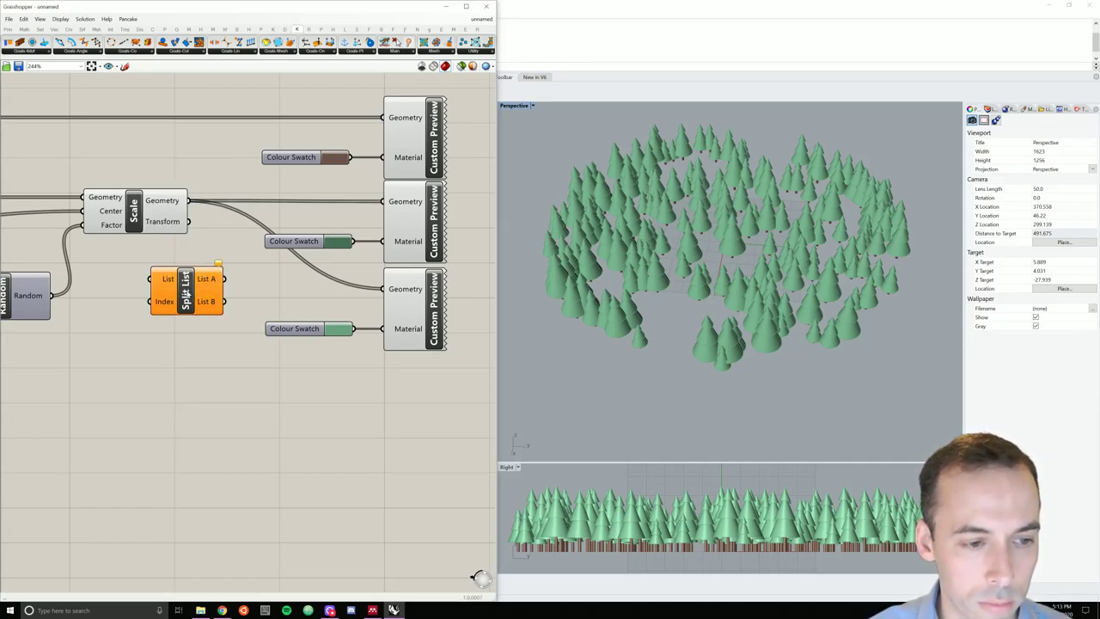
Step: Shift the Custom Previews and swatches away from Scale and place Split List between Scale and the dark green canopy preview
{"action": "scroll", "coordinate": [210, 293], "scroll_direction": "down", "scroll_amount": 3}
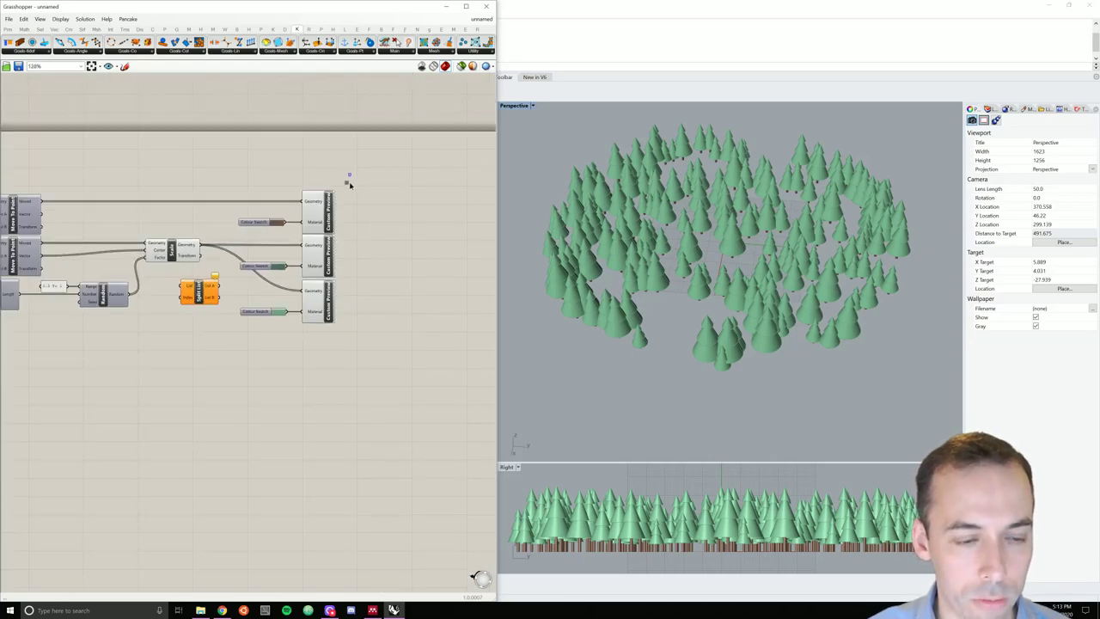
{"action": "left_click_drag", "start_coordinate": [346, 177], "coordinate": [208, 347]}
{"action": "left_click_drag", "start_coordinate": [173, 251], "coordinate": [220, 256]}
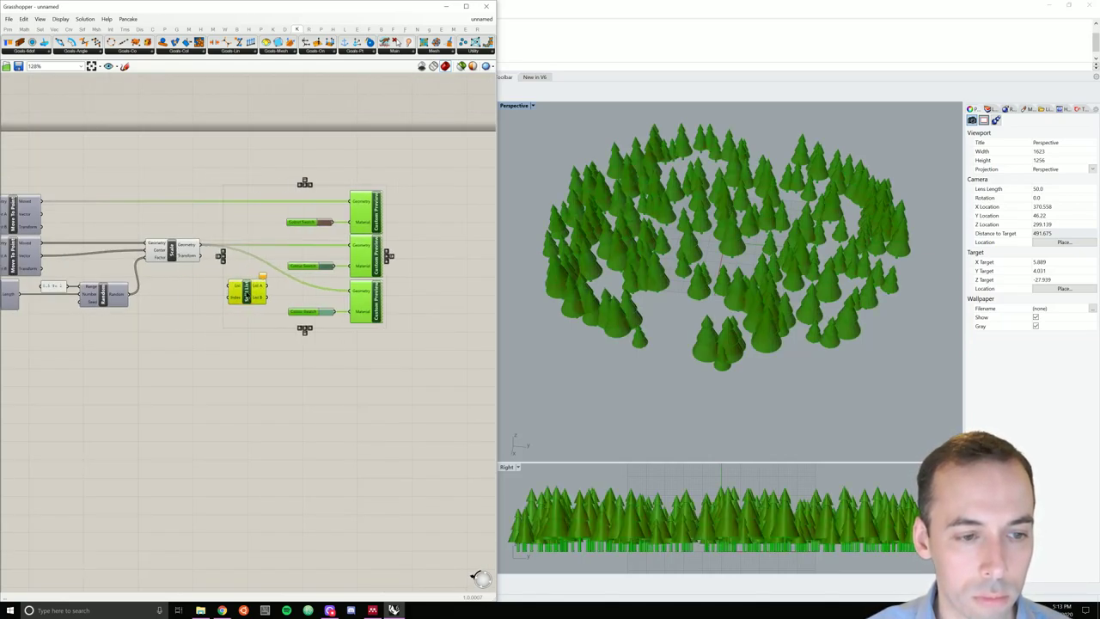
{"action": "left_click", "coordinate": [244, 320]}
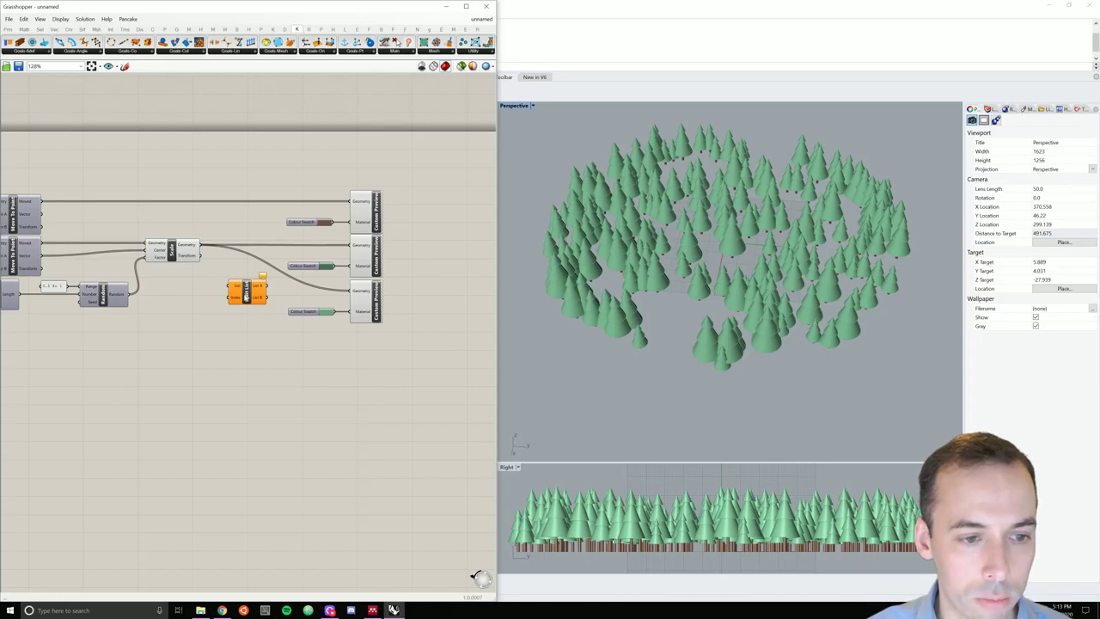
{"action": "left_click_drag", "start_coordinate": [240, 293], "coordinate": [230, 251]}
{"action": "left_click", "coordinate": [225, 232]}
{"action": "scroll", "coordinate": [216, 240], "scroll_direction": "up", "scroll_amount": 2}
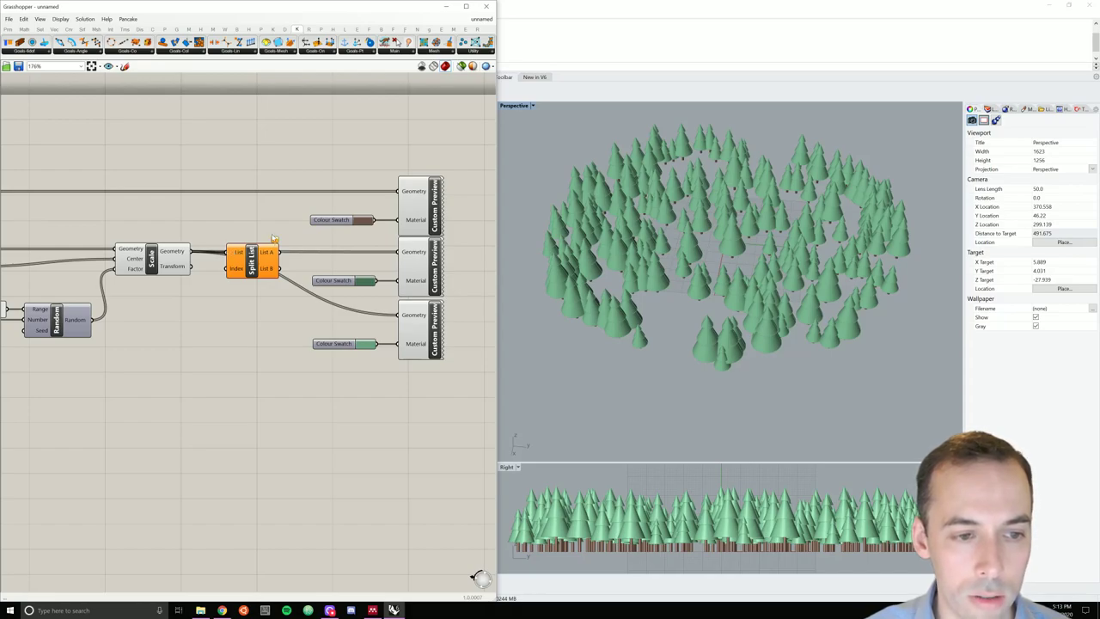
Step: Set the Split List's index to the integer 90
{"action": "right_click", "coordinate": [238, 269]}
{"action": "mouse_move", "coordinate": [304, 358]}
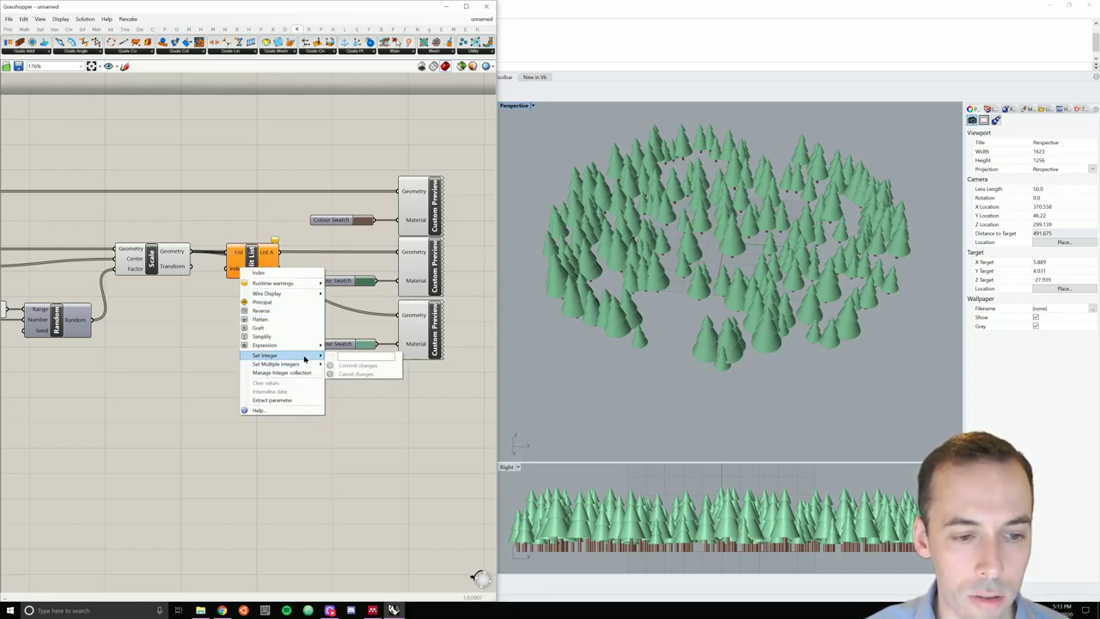
{"action": "left_click", "coordinate": [365, 356]}
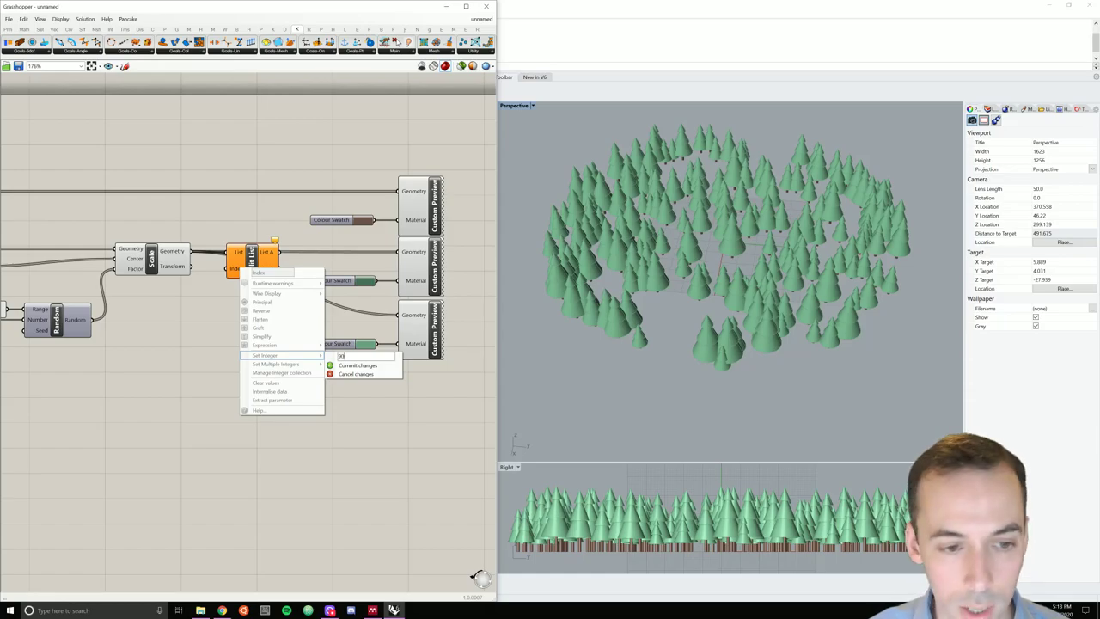
{"action": "left_click", "coordinate": [358, 365]}
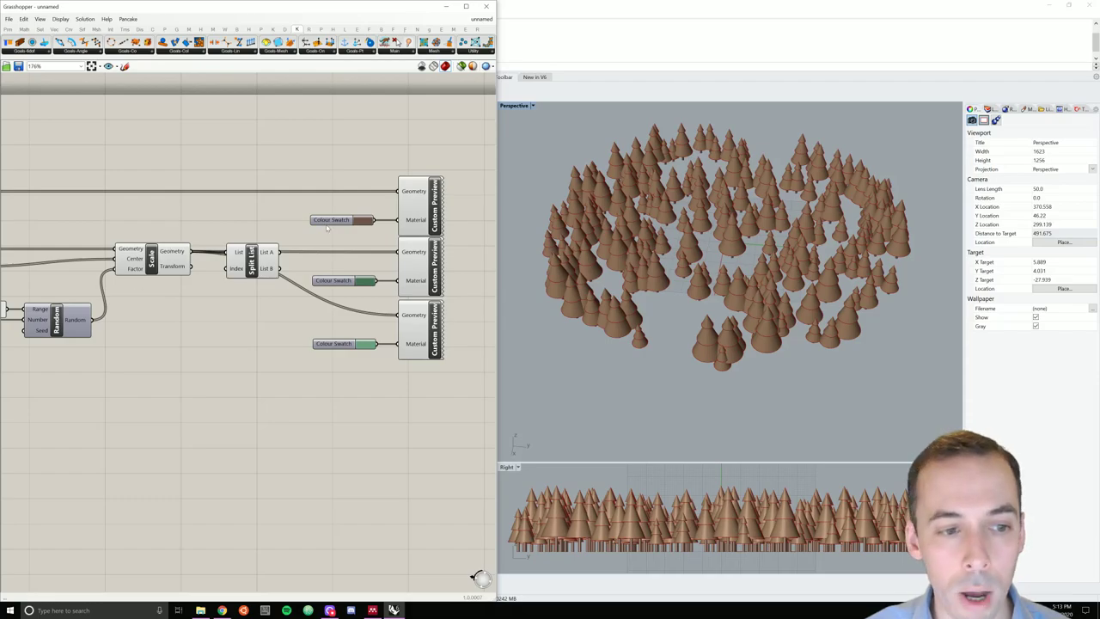
Step: Feed Scale's geometry into Split List, then wire List A to the dark green preview and List B to the lighter green one
{"action": "left_click_drag", "start_coordinate": [276, 253], "coordinate": [399, 253]}
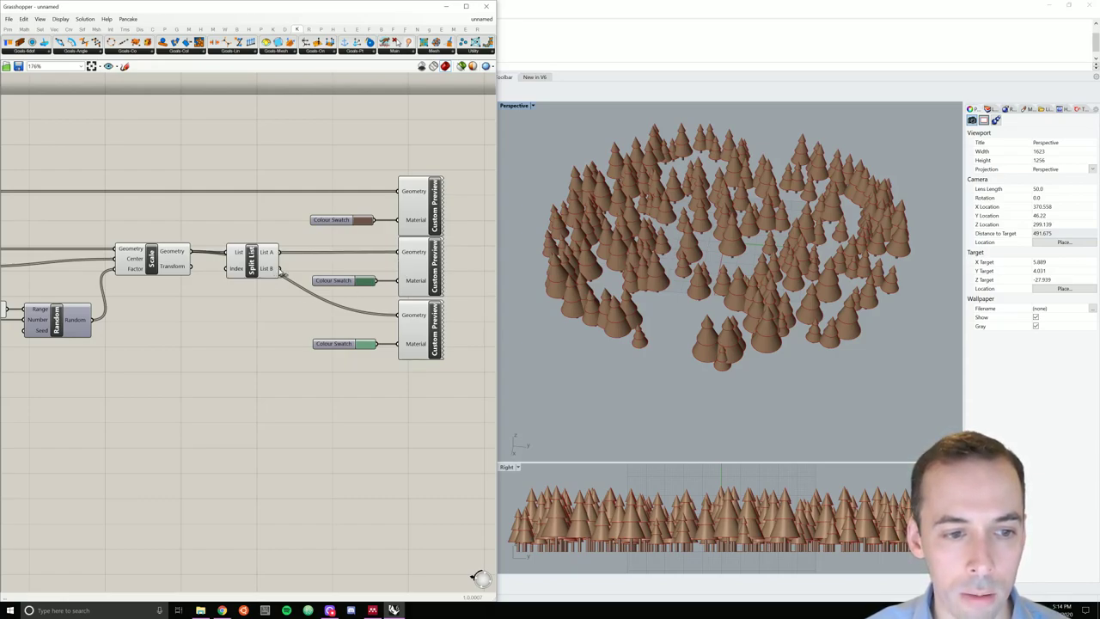
{"action": "left_click_drag", "start_coordinate": [279, 270], "coordinate": [403, 323]}
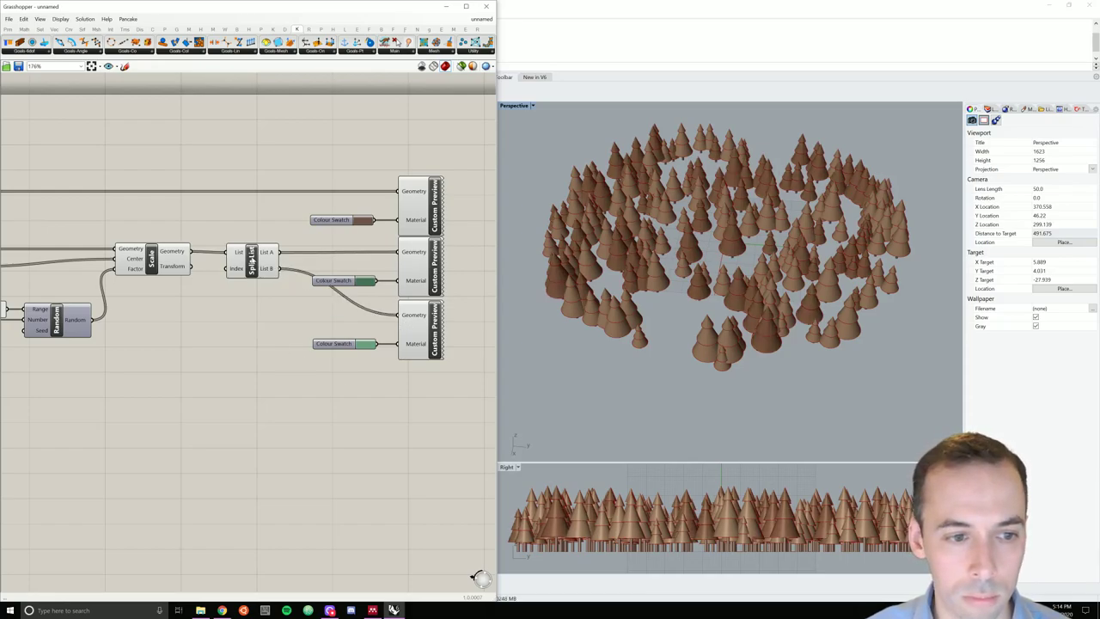
Step: Turn off the default geometry preview of the Split List and canopy Scale components
{"action": "right_click", "coordinate": [252, 257]}
{"action": "left_click", "coordinate": [277, 272]}
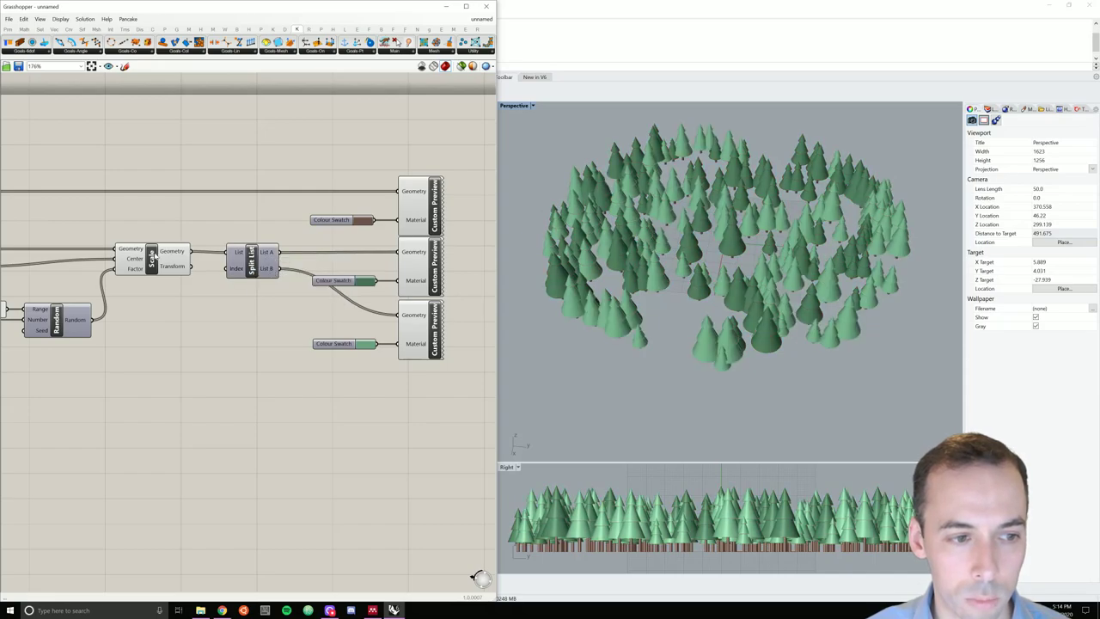
{"action": "right_click", "coordinate": [152, 252]}
{"action": "left_click", "coordinate": [189, 273]}
{"action": "right_click_drag", "start_coordinate": [727, 364], "coordinate": [725, 334]}
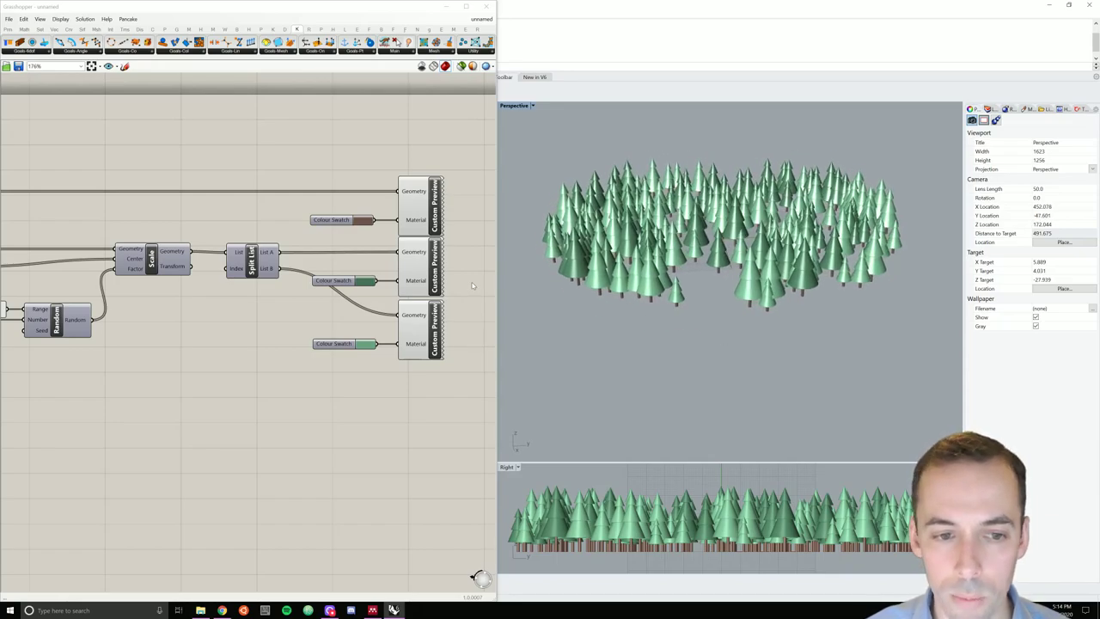
{"action": "left_click", "coordinate": [385, 365]}
{"action": "right_click_drag", "start_coordinate": [795, 307], "coordinate": [824, 312]}
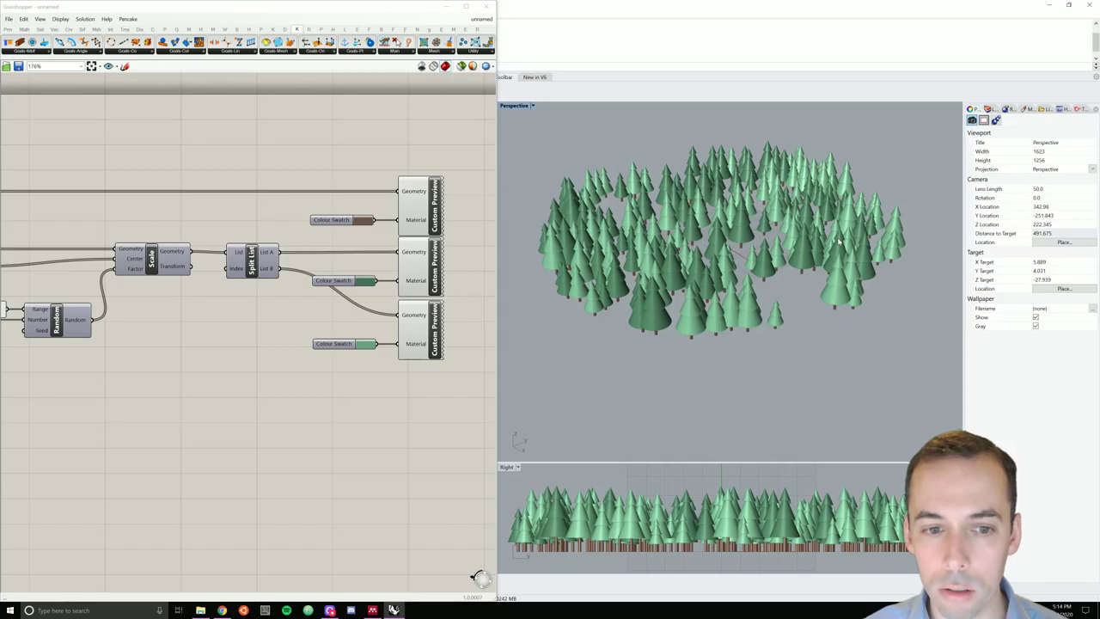